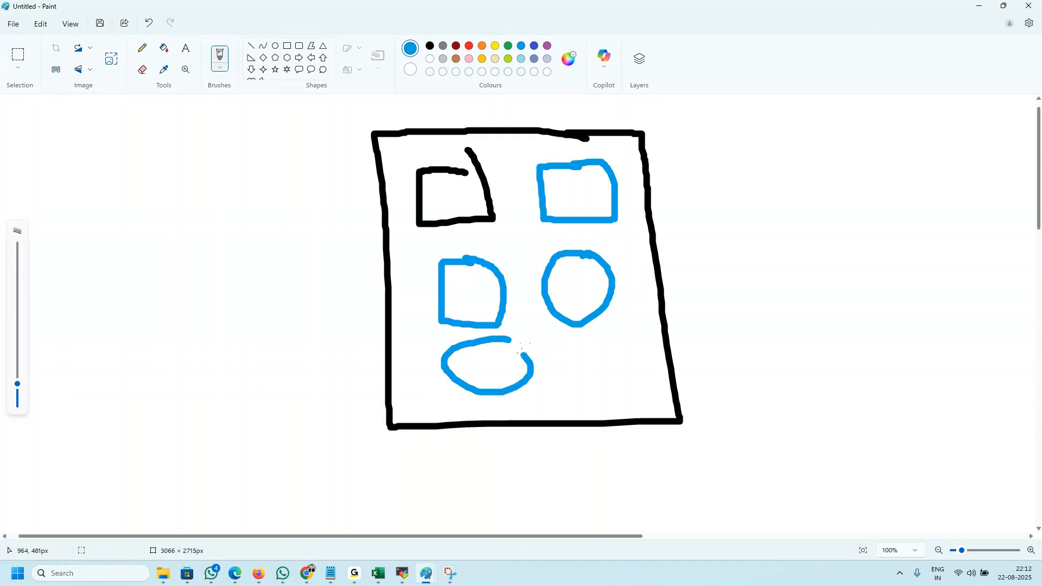
Step: Draw purple lines outward across the cluster border from the black square and the upper blue rectangle
left_click(548, 47)
left_click_drag(428, 184, 356, 188)
left_click_drag(596, 182, 665, 183)
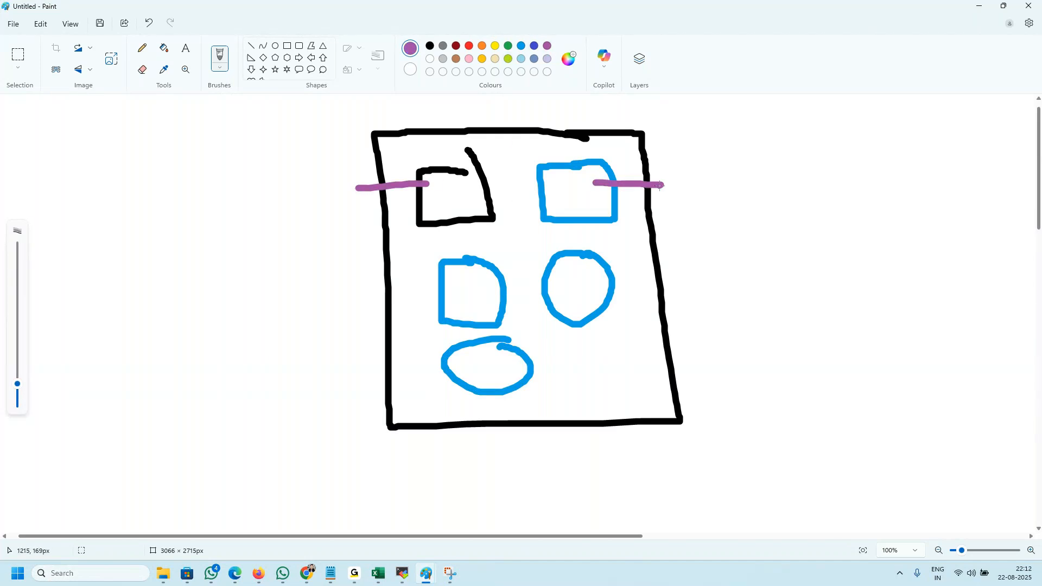
Step: Switch to the Databricks compute article in Chrome and highlight "Driver node" in the cluster description
key("alt+Tab")
left_click(211, 249)
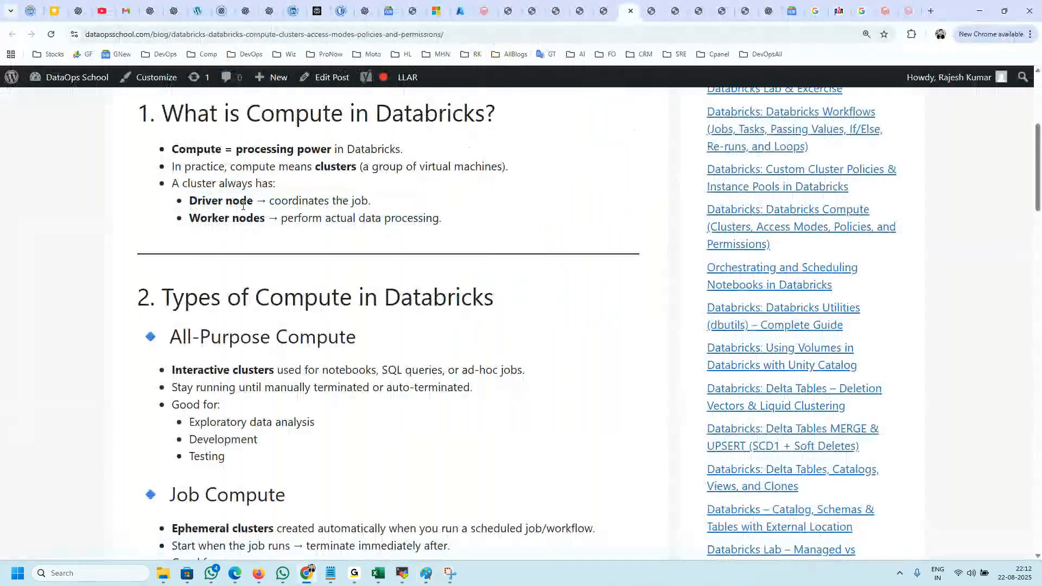
left_click_drag(256, 201, 188, 201)
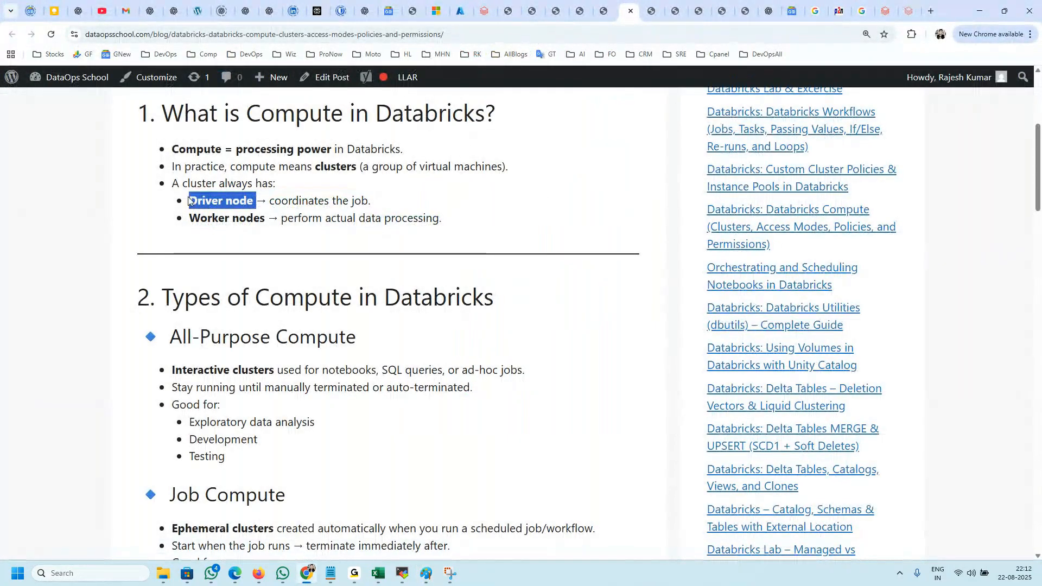
Step: Return to Paint, extend the black square's purple line farther outside the cluster, and label it D
key("alt+Tab")
left_click_drag(429, 185, 318, 189)
mouse_move(266, 183)
left_mouse_down()
mouse_move(268, 216)
mouse_move(193, 217)
left_mouse_up()
Step: Check "Worker nodes" in the Chrome article and draw purple lines out from the blue shapes in Paint
key("alt+Tab")
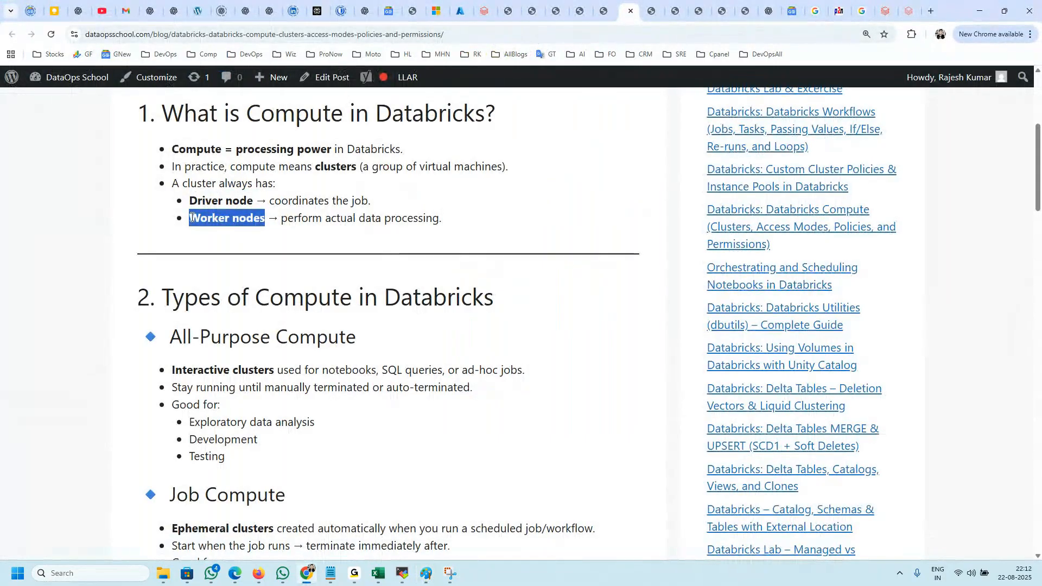
key("alt+Tab")
left_click_drag(655, 192, 677, 192)
left_click_drag(612, 294, 667, 316)
left_click_drag(455, 296, 386, 307)
left_click_drag(494, 375, 477, 401)
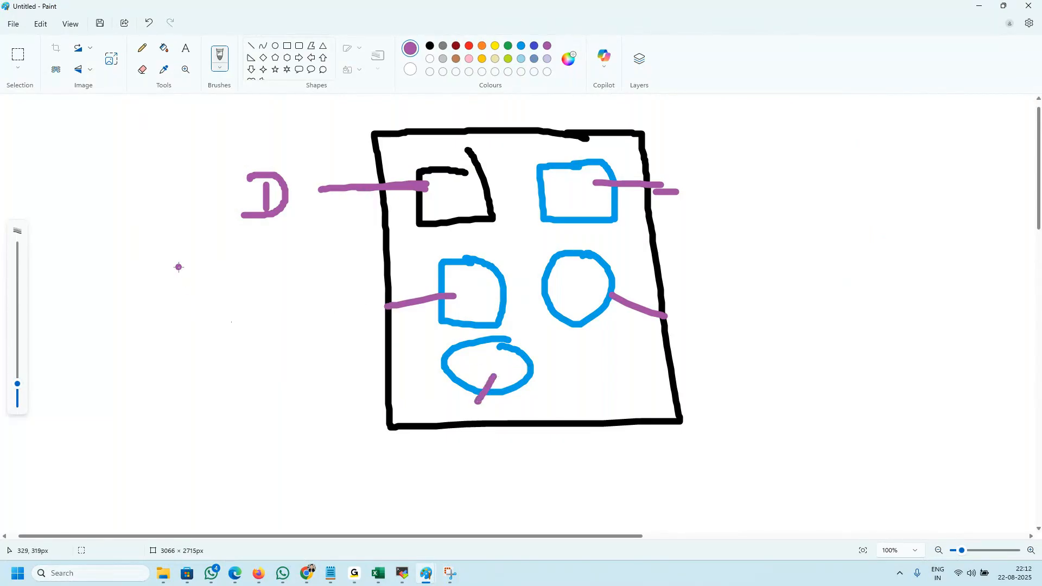
Step: Draw a purple box marked W outside the cluster, with an arrow ending at the cluster border
mouse_move(109, 253)
left_mouse_down()
mouse_move(107, 280)
mouse_move(150, 282)
mouse_move(182, 242)
mouse_move(182, 221)
mouse_move(73, 301)
mouse_move(79, 336)
mouse_move(209, 326)
mouse_move(187, 227)
left_mouse_up()
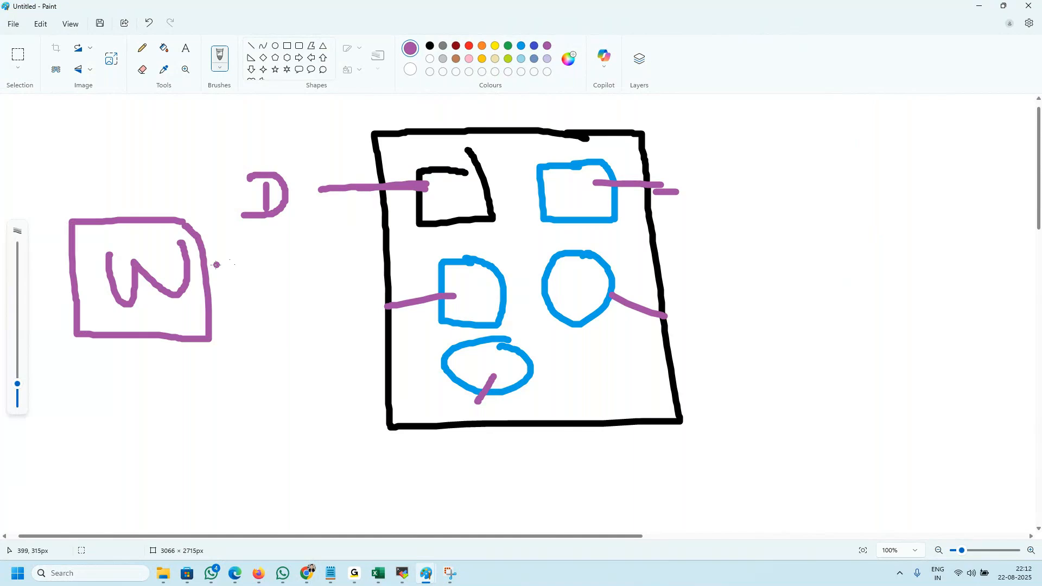
mouse_move(208, 271)
left_mouse_down()
mouse_move(391, 254)
mouse_move(434, 205)
mouse_move(433, 224)
left_mouse_up()
key("ctrl+z")
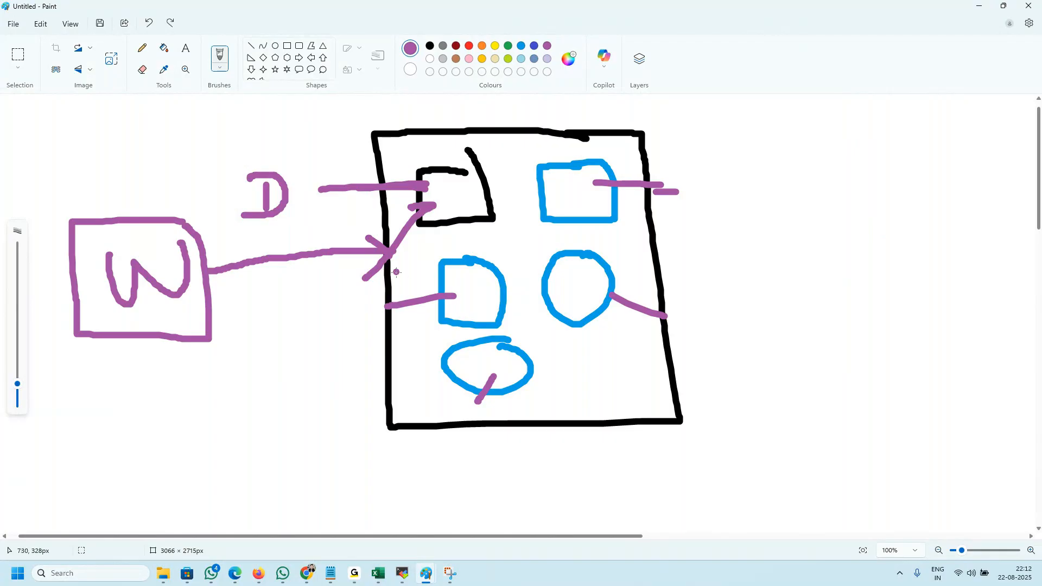
key("ctrl+z")
mouse_move(358, 231)
left_mouse_down()
mouse_move(393, 250)
mouse_move(359, 290)
left_mouse_up()
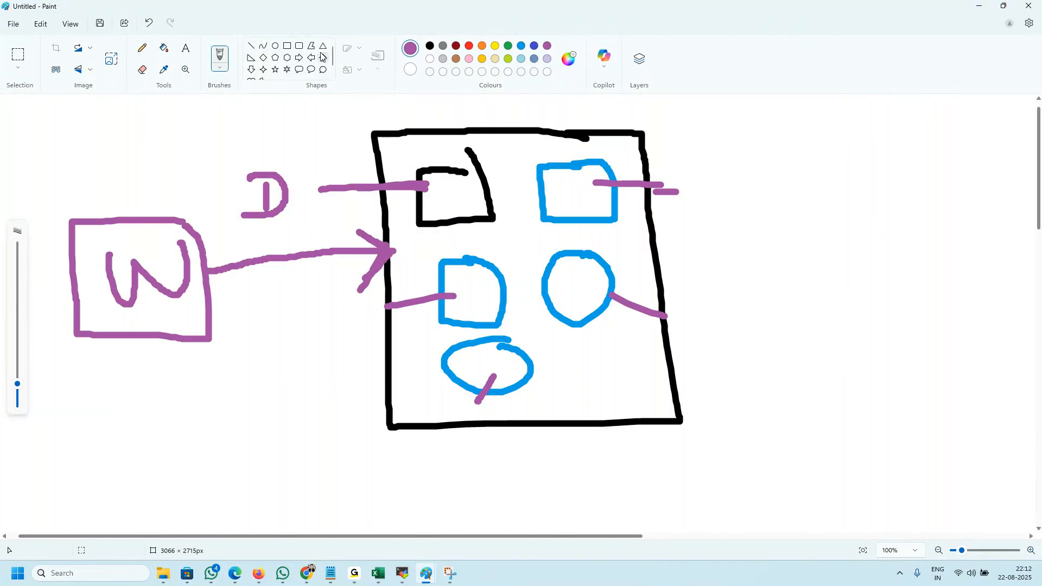
Step: Draw a small green rectangle inside the W box
left_click(508, 46)
mouse_move(136, 286)
left_mouse_down()
mouse_move(186, 309)
mouse_move(186, 274)
mouse_move(135, 278)
mouse_move(192, 294)
left_mouse_up()
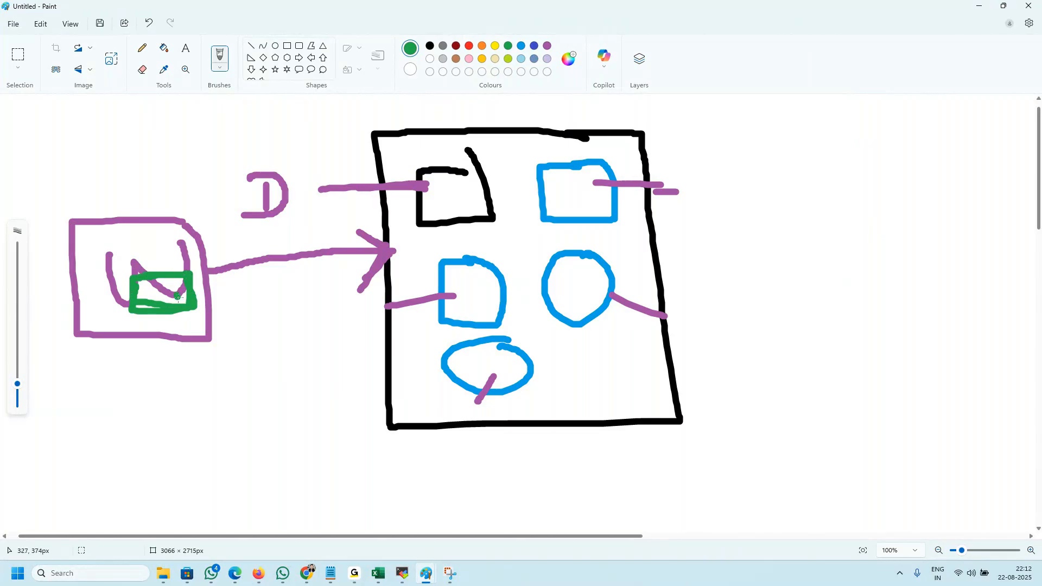
Step: Trace temporary green lines from the green rectangle to each blue shape, undoing each line
mouse_move(151, 293)
left_mouse_down()
mouse_move(282, 273)
mouse_move(445, 286)
left_mouse_up()
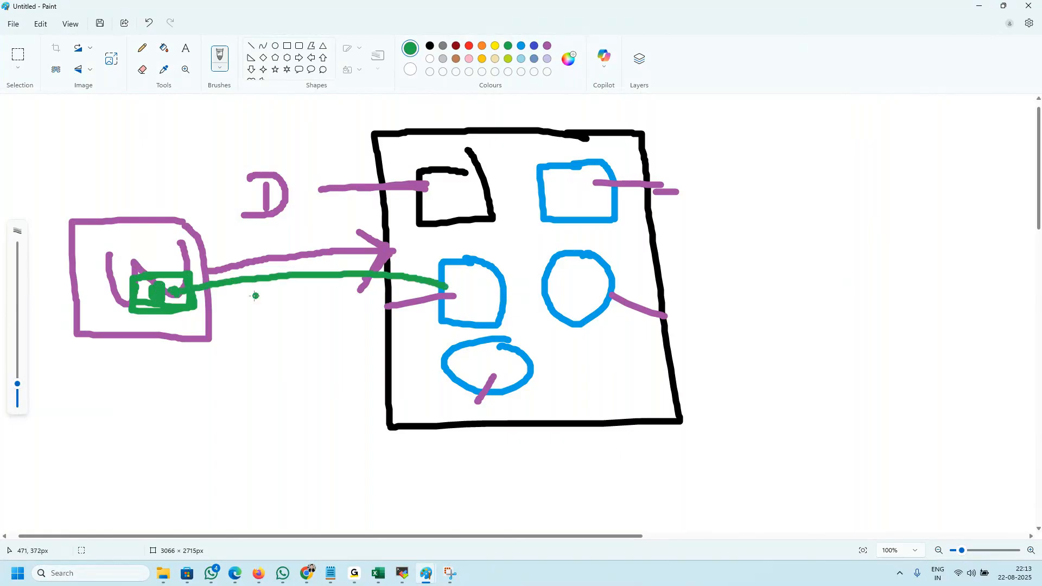
key("ctrl+z")
mouse_move(182, 297)
left_mouse_down()
mouse_move(356, 312)
mouse_move(453, 354)
left_mouse_up()
key("ctrl+z")
left_click_drag(168, 301, 562, 280)
key("ctrl+z")
mouse_move(175, 291)
left_mouse_down()
mouse_move(488, 202)
mouse_move(579, 193)
left_mouse_up()
key("ctrl+z")
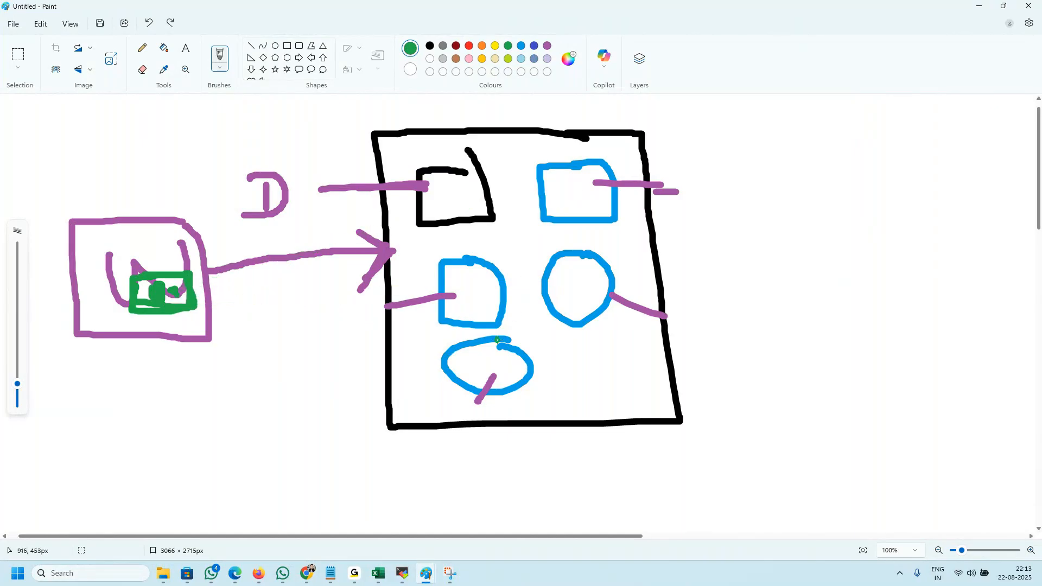
Step: Outline the black square in green, mark the blue shapes with green dots, and frame all of them in green
mouse_move(484, 167)
left_mouse_down()
mouse_move(406, 163)
mouse_move(407, 209)
mouse_move(490, 221)
mouse_move(490, 163)
left_mouse_up()
left_click(562, 207)
mouse_move(559, 145)
left_mouse_down()
mouse_move(477, 145)
mouse_move(413, 309)
mouse_move(545, 391)
mouse_move(667, 192)
mouse_move(614, 139)
mouse_move(495, 139)
left_mouse_up()
Step: Switch to the Chrome article and highlight the explanation that the driver node coordinates the job
key("alt+Tab")
left_click(139, 261)
left_click_drag(189, 203, 371, 199)
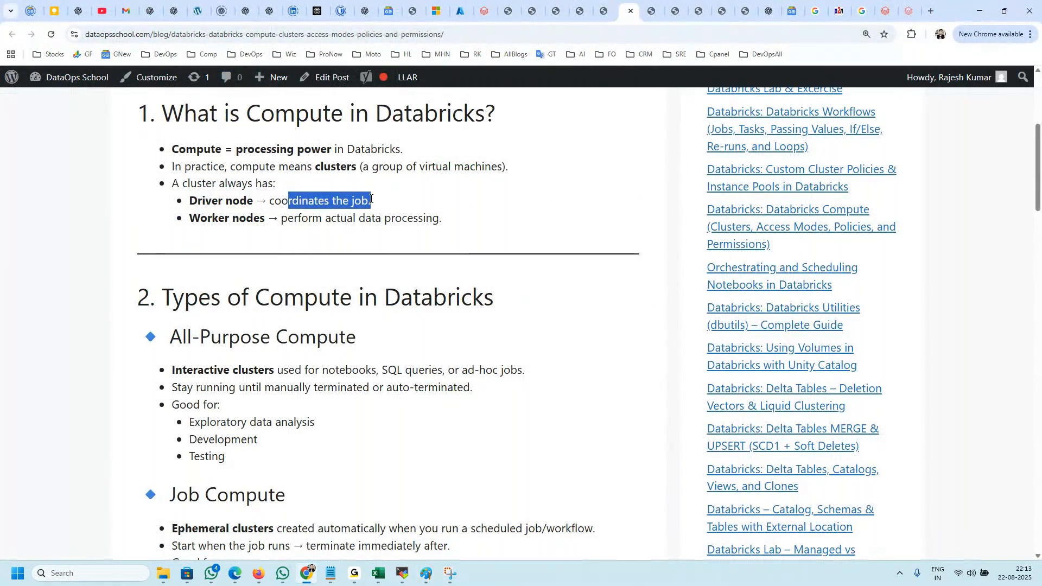
Step: Return to Paint and trace green lines from the W box to the black square and a blue shape, undoing each
key("alt+Tab")
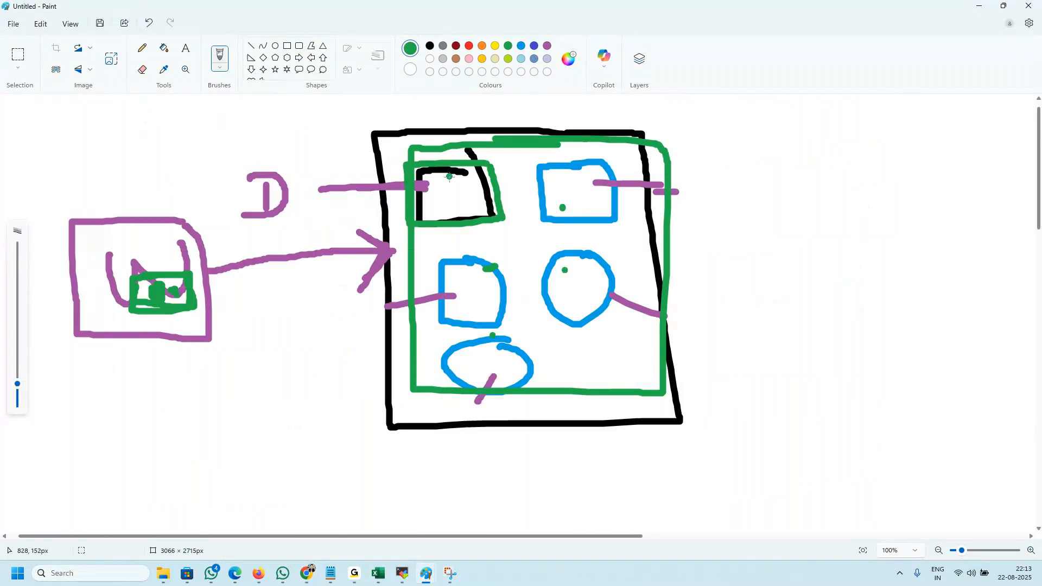
mouse_move(173, 291)
left_mouse_down()
mouse_move(254, 270)
mouse_move(420, 191)
left_mouse_up()
key("ctrl+z")
mouse_move(185, 284)
left_mouse_down()
mouse_move(281, 258)
mouse_move(478, 290)
left_mouse_up()
key("ctrl+z")
mouse_move(470, 162)
left_mouse_down()
mouse_move(419, 221)
mouse_move(507, 215)
mouse_move(415, 173)
mouse_move(421, 230)
mouse_move(481, 169)
left_mouse_up()
Step: Switch to the Chrome article and highlight the driver node and worker nodes bullets together
key("alt+Tab")
left_click(216, 215)
left_click_drag(478, 225, 172, 205)
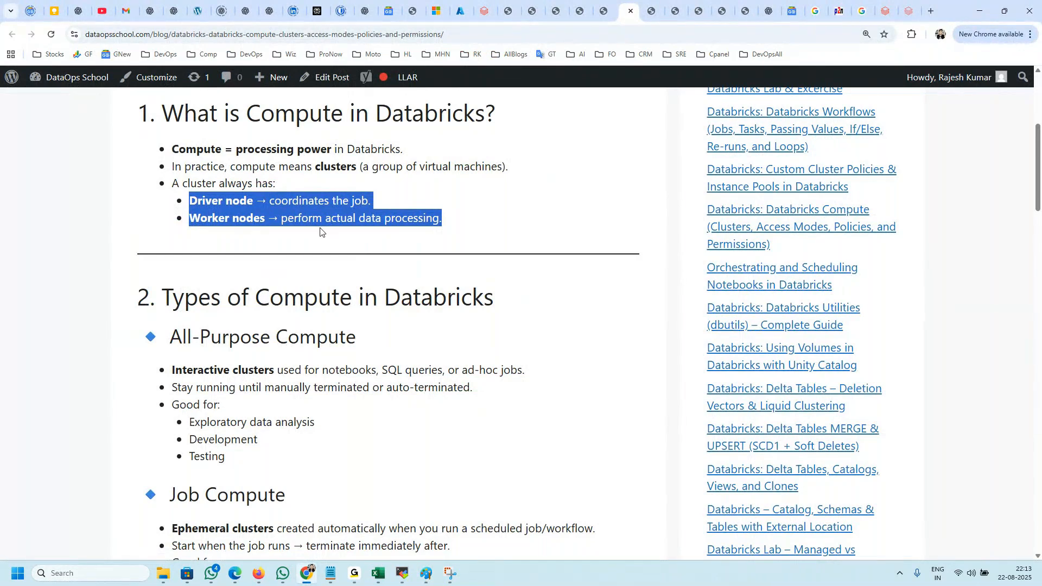
left_click(284, 242)
Step: Highlight the "Types of Compute in Databricks", "All-Purpose Compute" and "Job Compute" headings in the article
scroll(285, 245, "down", 3)
scroll(284, 245, "up", 1)
left_click_drag(210, 186, 491, 184)
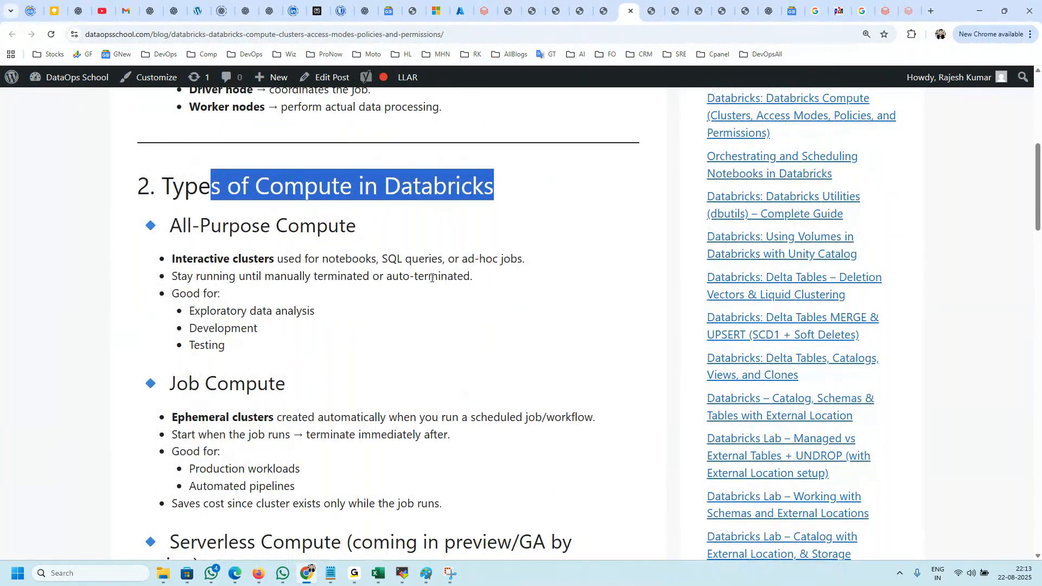
scroll(328, 309, "down", 1)
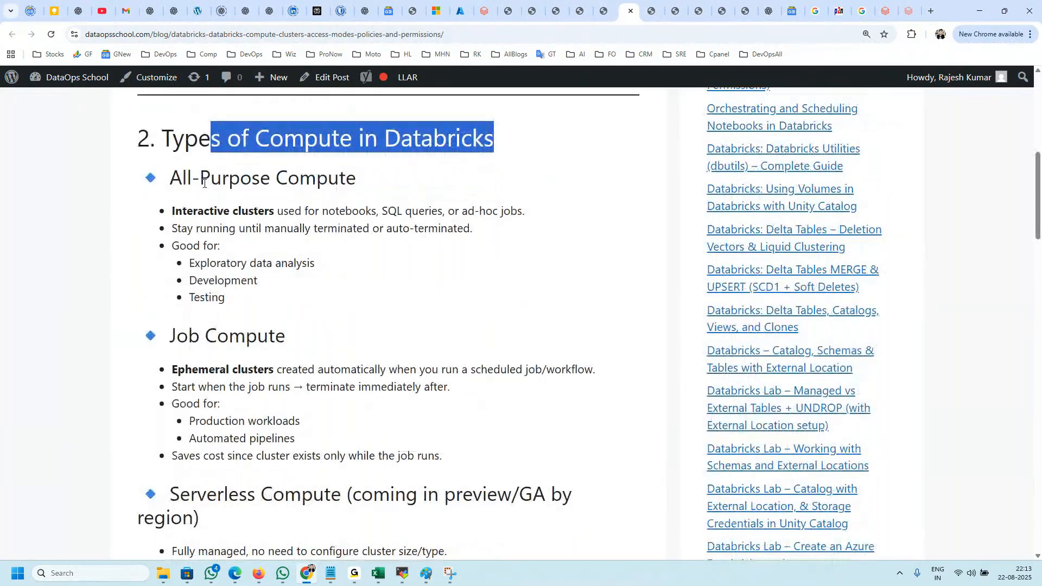
left_click_drag(182, 178, 352, 180)
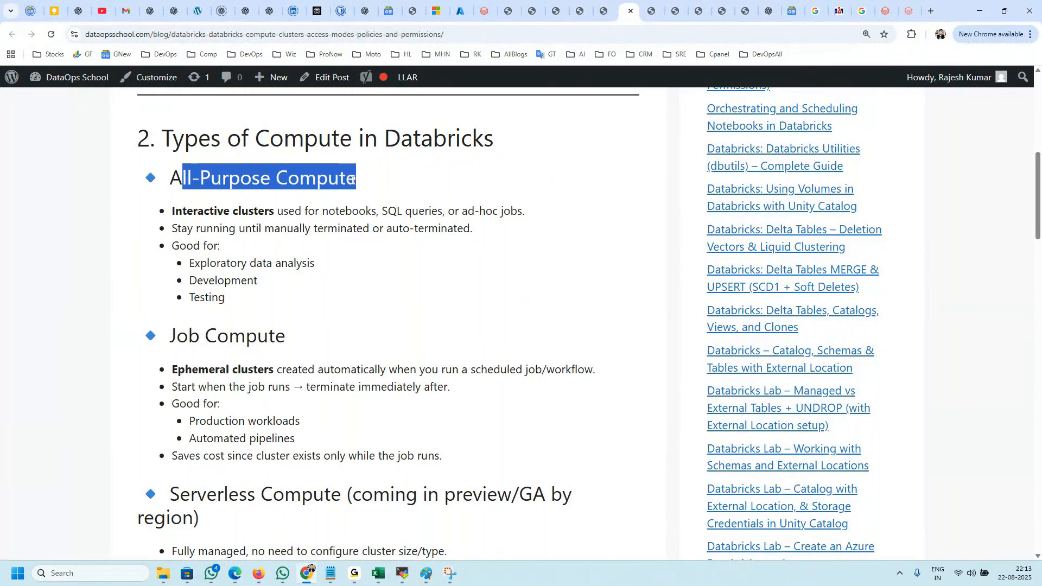
left_click_drag(291, 332, 173, 328)
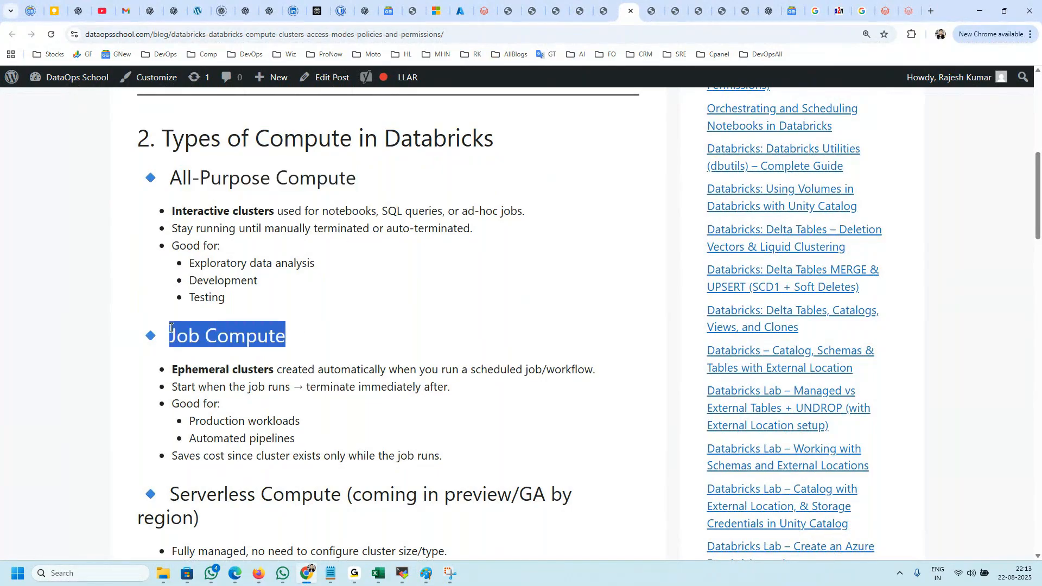
scroll(189, 344, "down", 2)
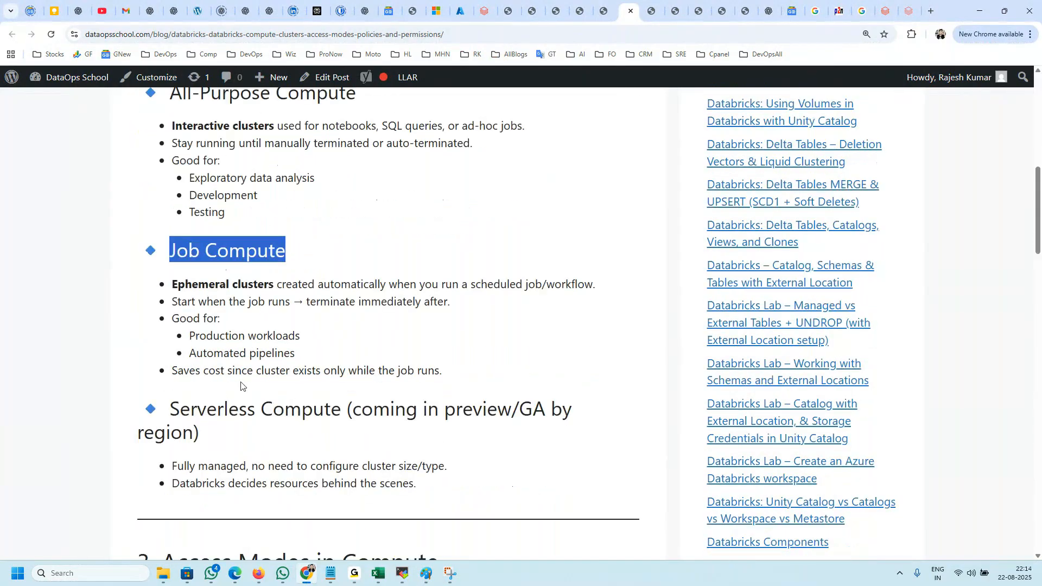
Step: Examine the Serverless Compute section, highlighting its heading and comparing it with the Job Compute section
left_click_drag(170, 390, 230, 413)
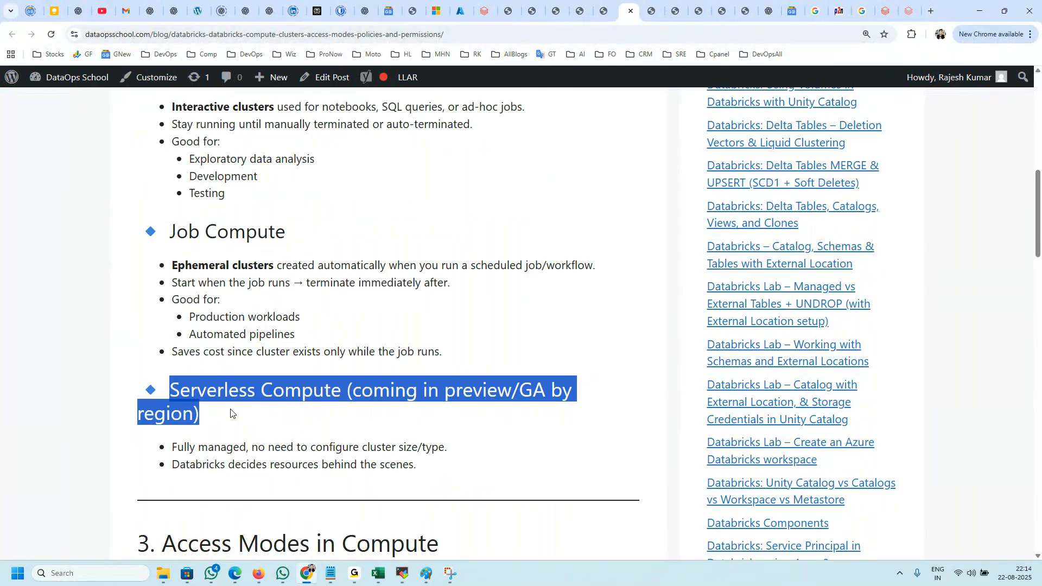
left_click(226, 415)
left_click_drag(202, 423, 173, 394)
double_click(209, 395)
double_click(308, 387)
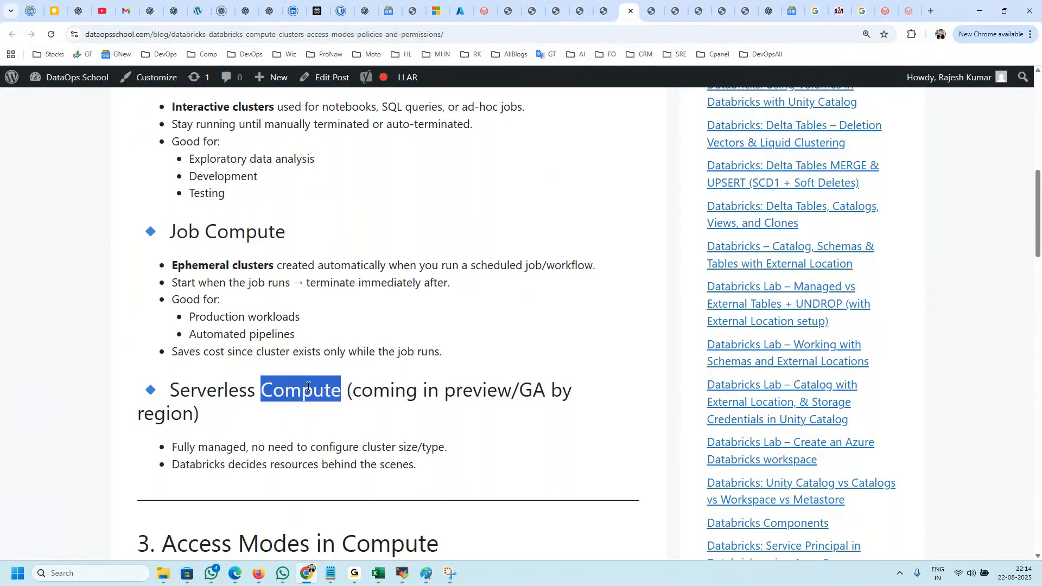
left_click_drag(179, 388, 204, 415)
scroll(217, 424, "up", 2)
scroll(238, 449, "down", 1)
scroll(238, 449, "down", 1)
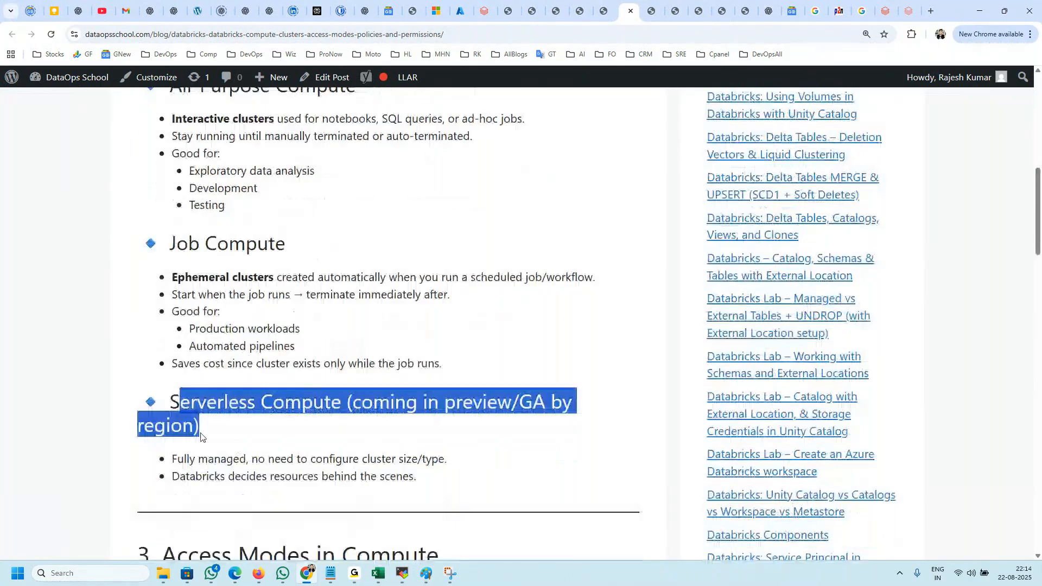
left_click(168, 397)
left_click_drag(167, 396, 199, 418)
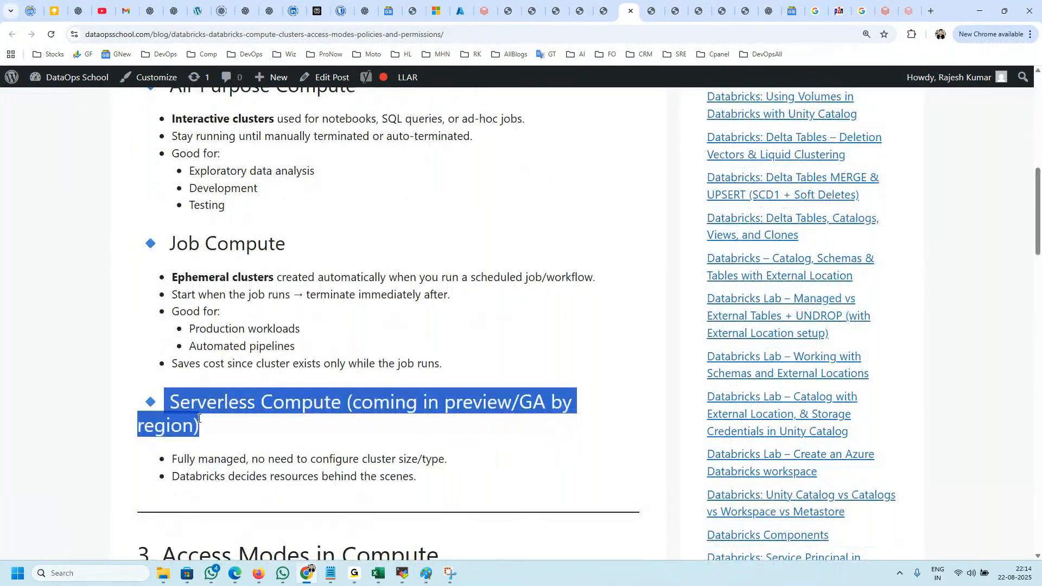
scroll(198, 418, "up", 3)
left_click_drag(170, 239, 180, 239)
left_click_drag(170, 399, 268, 399)
Step: Open the Databricks workspace's Compute page and compare its all-purpose compute and job compute lists
left_click(484, 11)
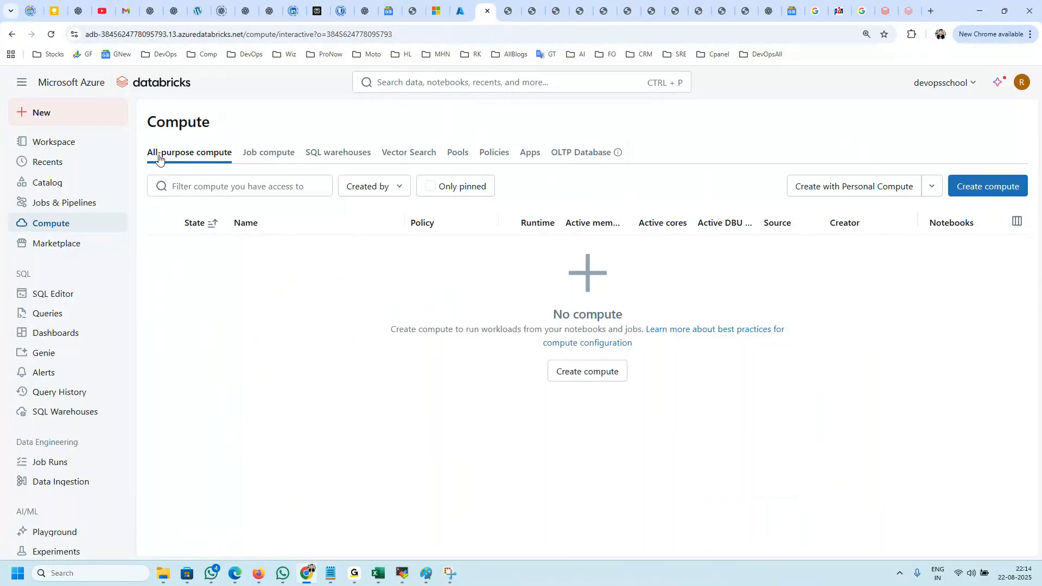
left_click(267, 157)
left_click(216, 154)
left_click(275, 158)
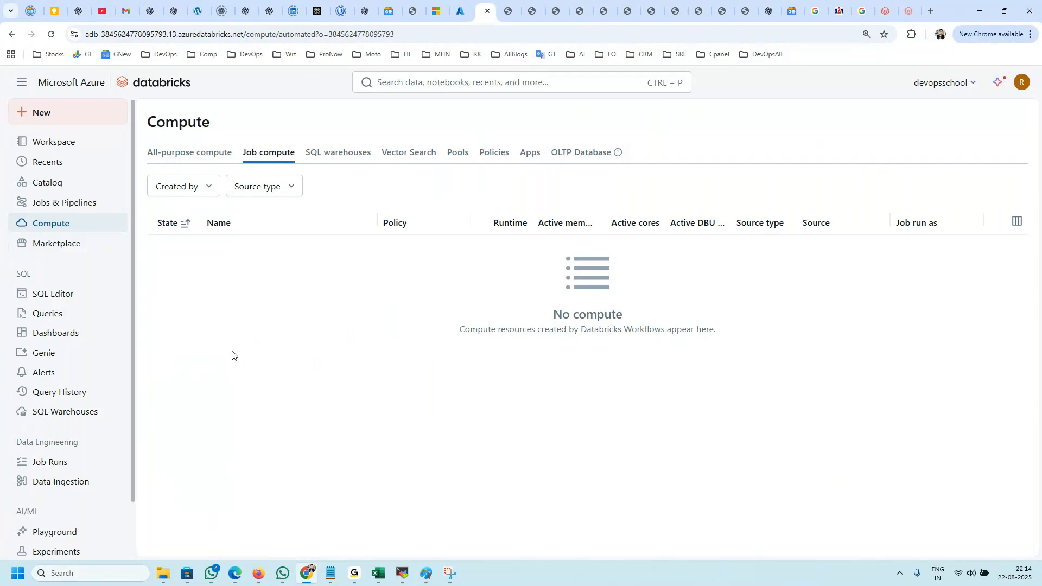
scroll(59, 423, "down", 1)
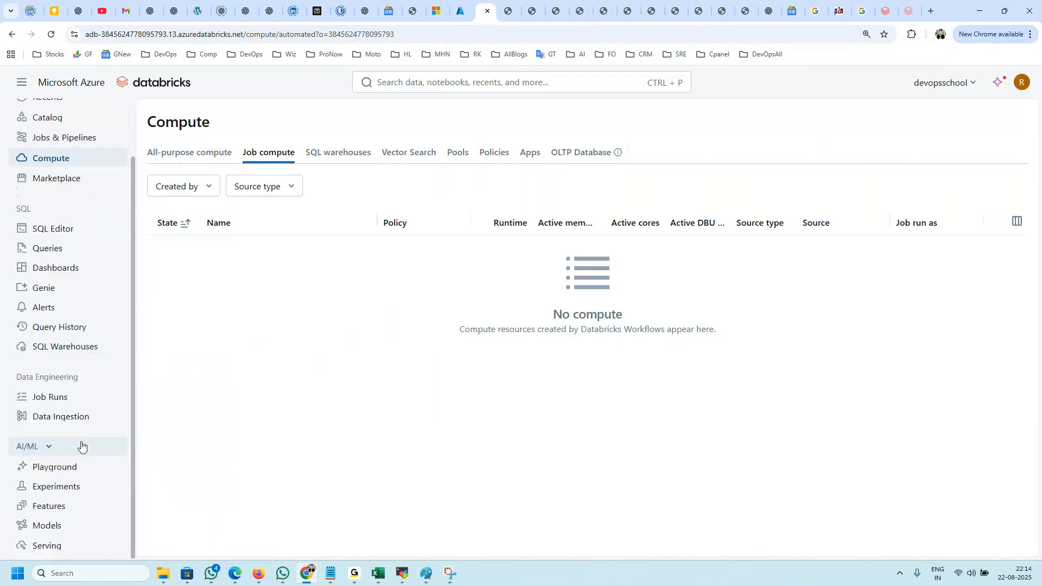
scroll(82, 444, "up", 2)
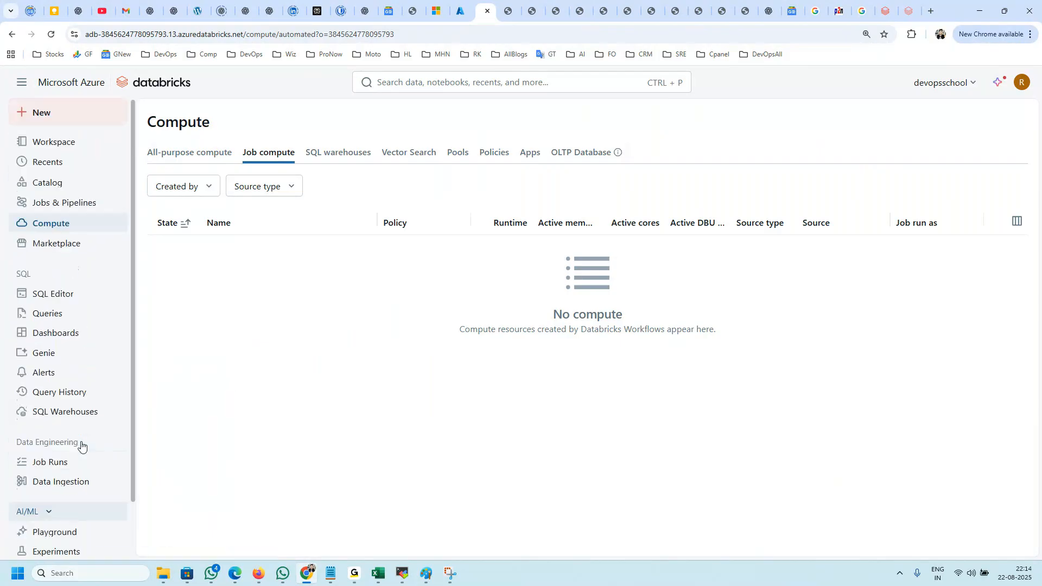
Step: Look at the Jobs & Pipelines page alongside the job compute list, ending on the all-purpose compute list
left_click(52, 205)
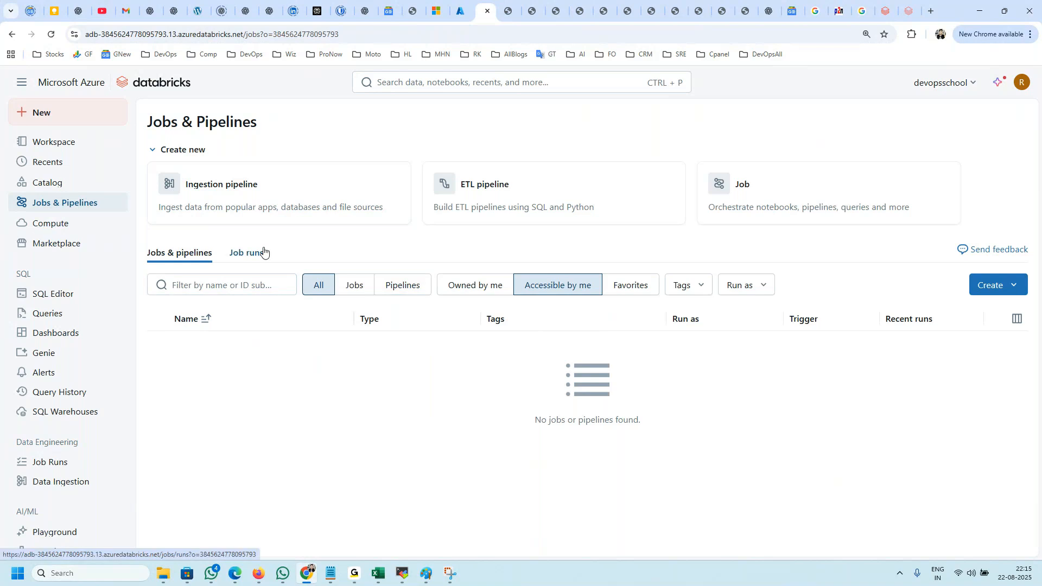
left_click(31, 228)
left_click(278, 158)
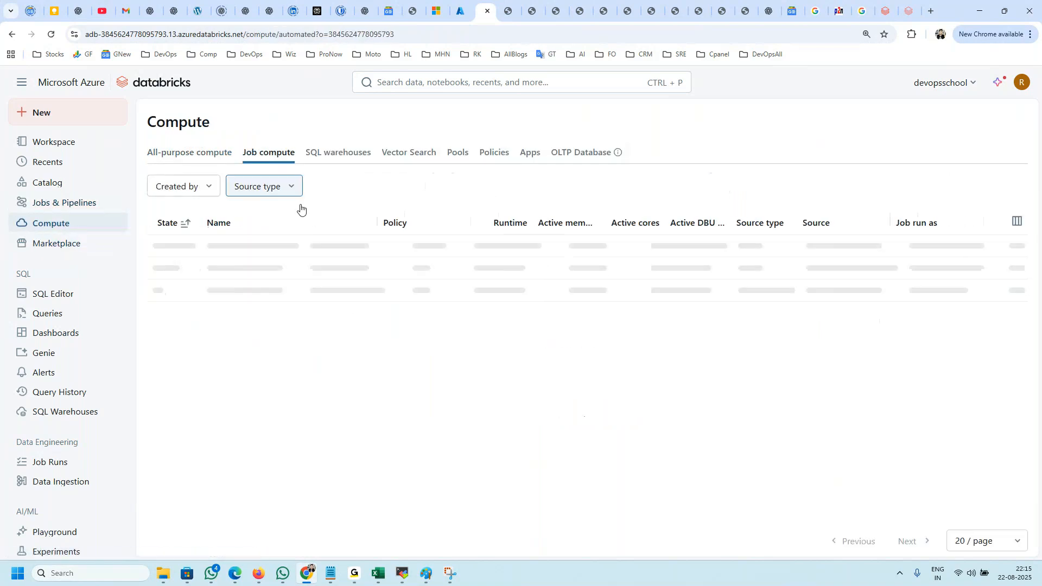
left_click(61, 202)
left_click(62, 223)
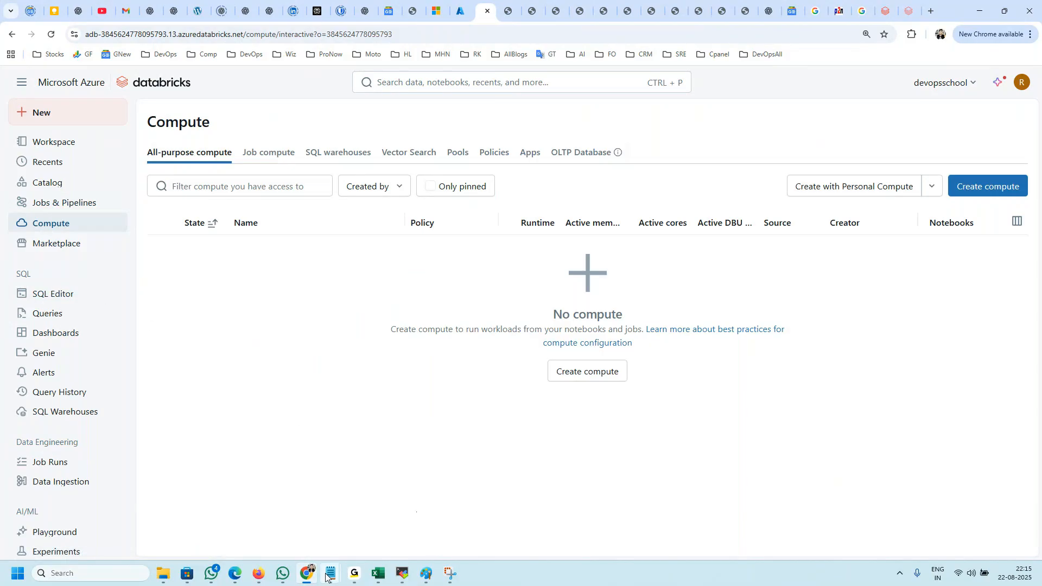
Step: Look through the open DataOps School browser tabs from the WordPress dashboard back to the Delta Tables MERGE tutorial
left_click(744, 11)
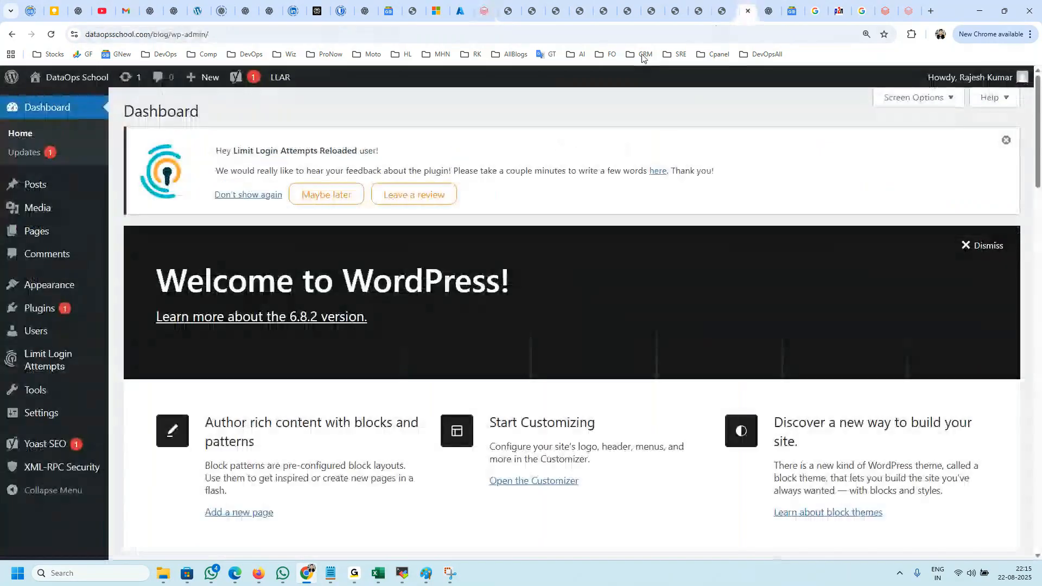
left_click(715, 11)
left_click(699, 11)
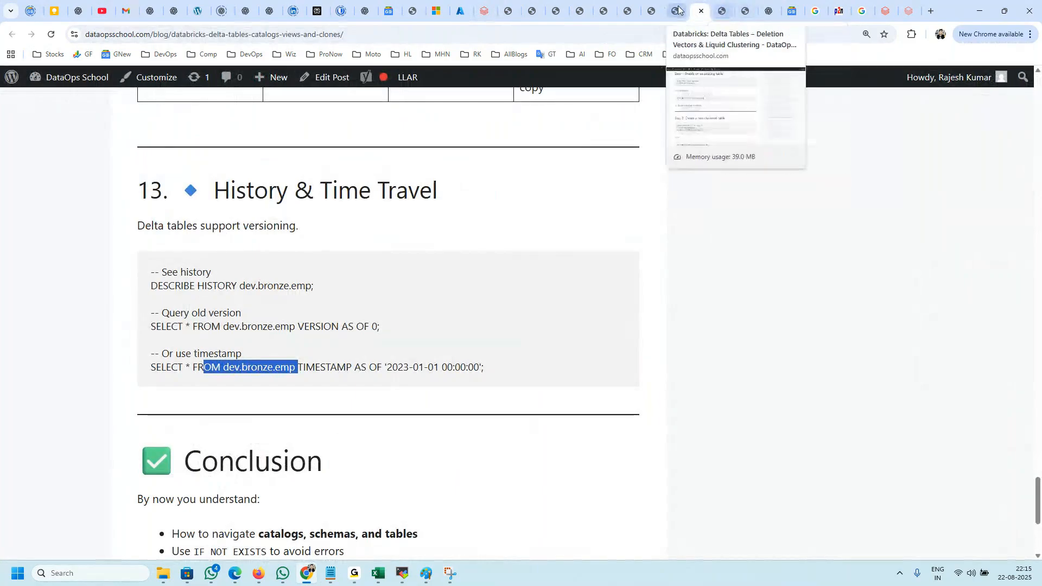
left_click(677, 10)
left_click(651, 11)
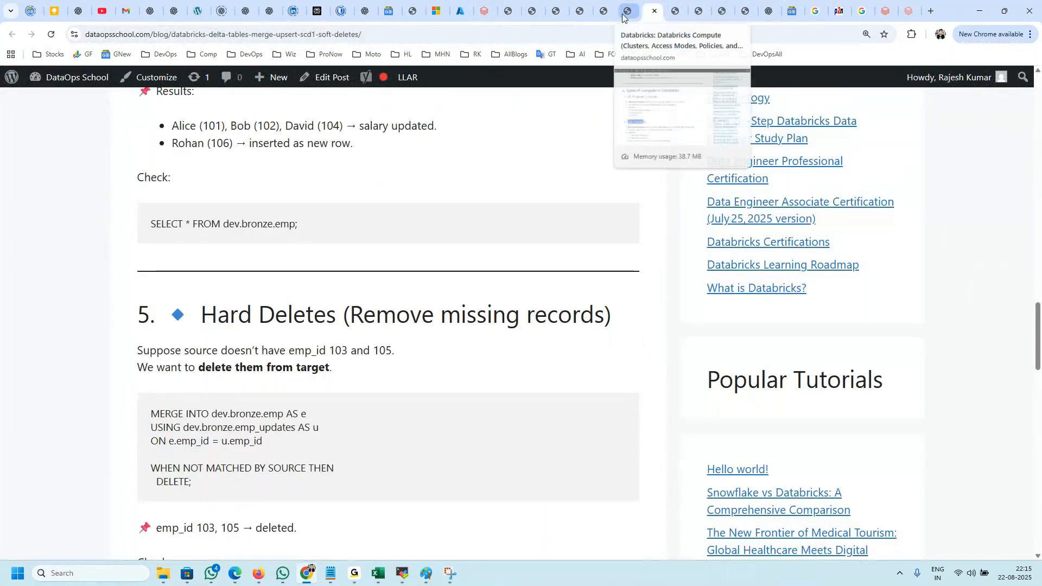
Step: Close the Delta Tables tutorial tabs located between the compute article and the WordPress dashboard
left_click(630, 11)
left_click(631, 11)
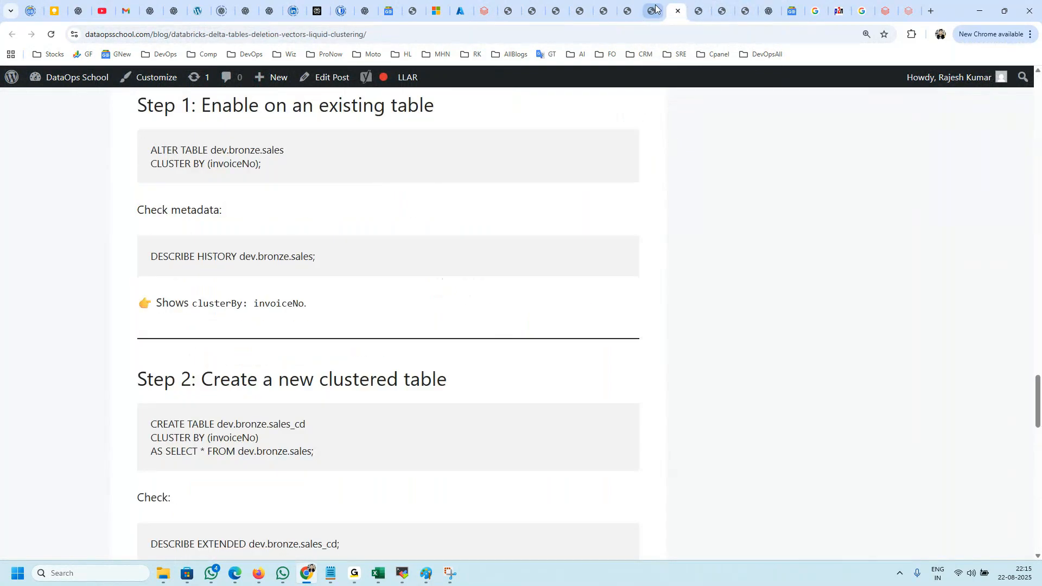
left_click(658, 11)
left_click(658, 12)
left_click(658, 11)
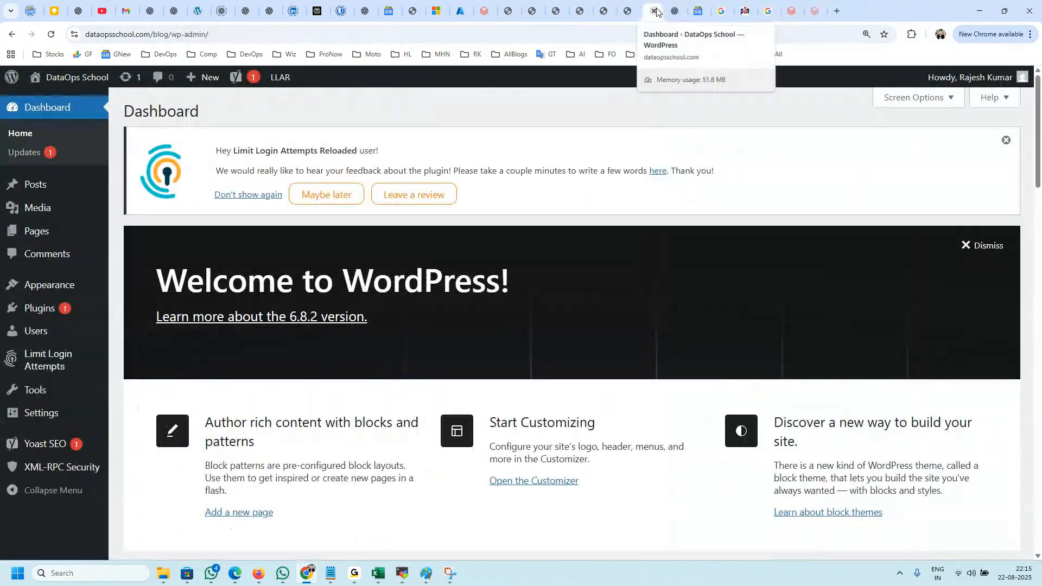
Step: Close the WordPress dashboard tab and highlight the All-Purpose Compute description and its use cases in the compute article
left_click(656, 12)
scroll(212, 288, "down", 3)
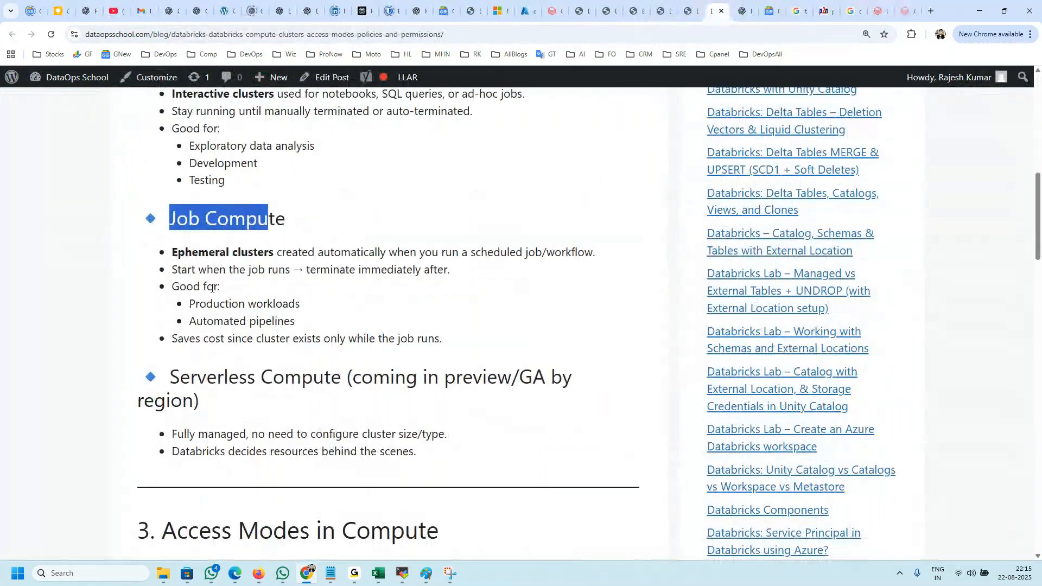
scroll(205, 274, "up", 2)
left_click_drag(192, 173, 336, 160)
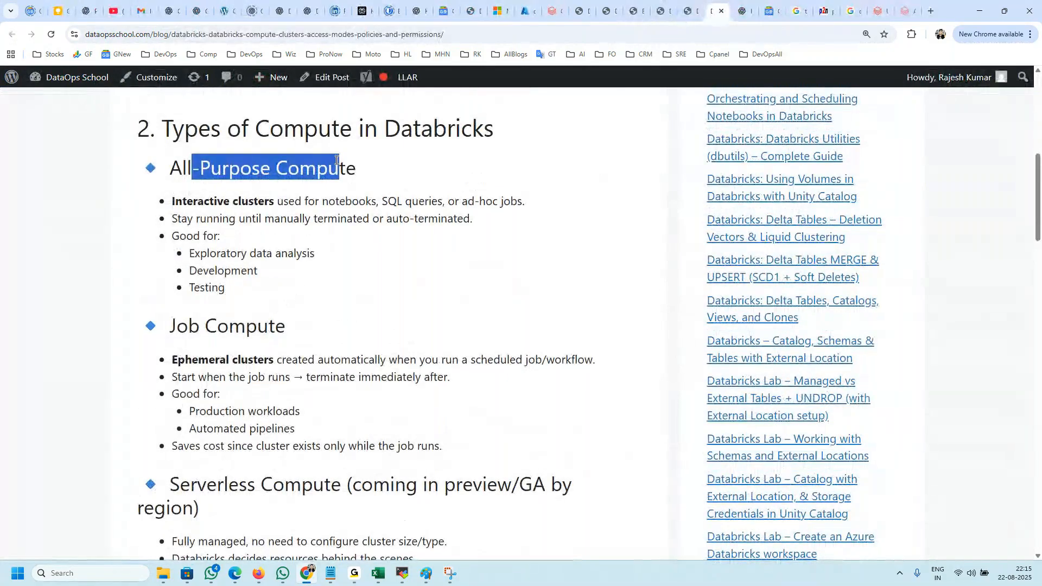
left_click_drag(296, 201, 347, 201)
double_click(347, 200)
double_click(408, 201)
left_click_drag(525, 201, 459, 203)
left_click_drag(275, 326, 190, 256)
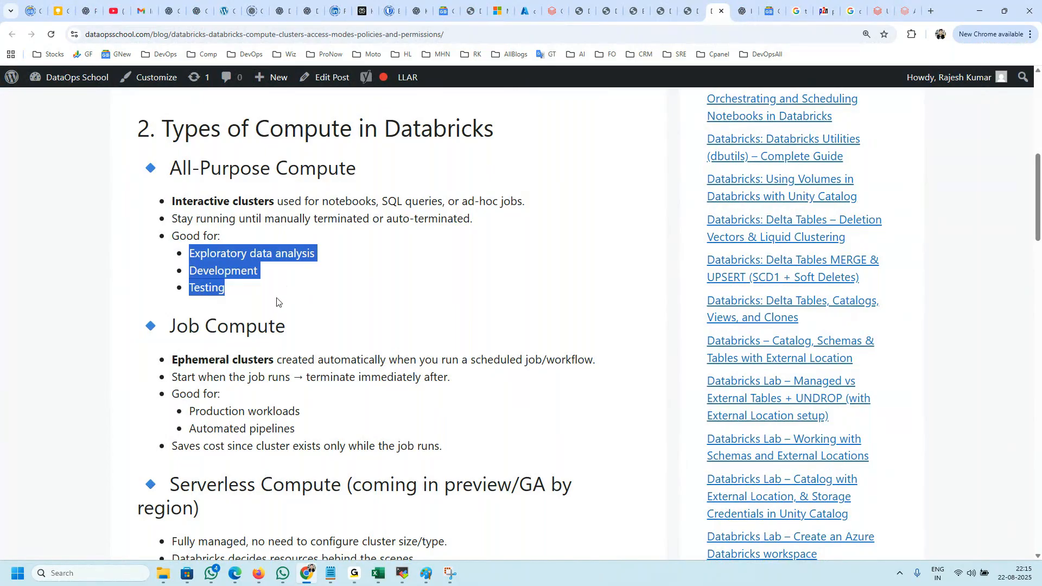
Step: Read through the article's Job Compute section, highlighting the ephemeral clusters, scheduled job, use-case and cost-saving points
scroll(276, 301, "down", 3)
left_click_drag(257, 159, 200, 159)
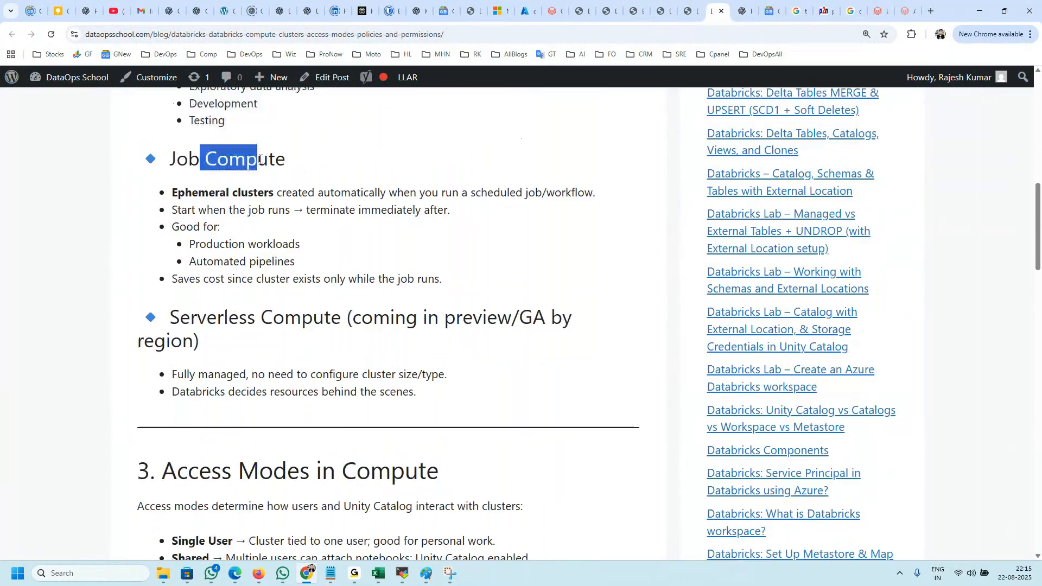
left_click_drag(280, 194, 179, 194)
left_click_drag(298, 193, 457, 190)
left_click(534, 191)
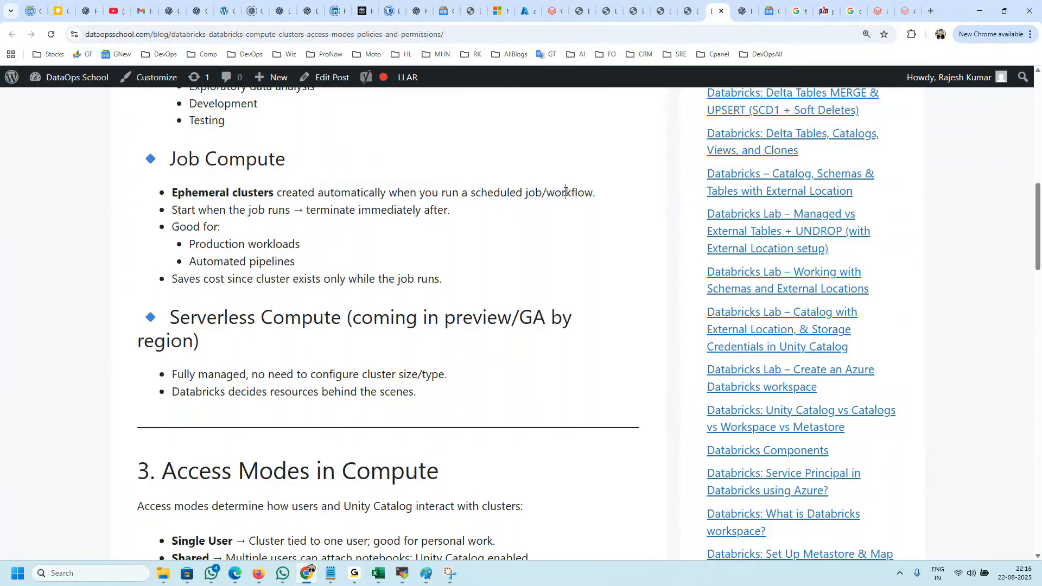
left_click_drag(566, 192, 481, 192)
left_click_drag(600, 194, 586, 193)
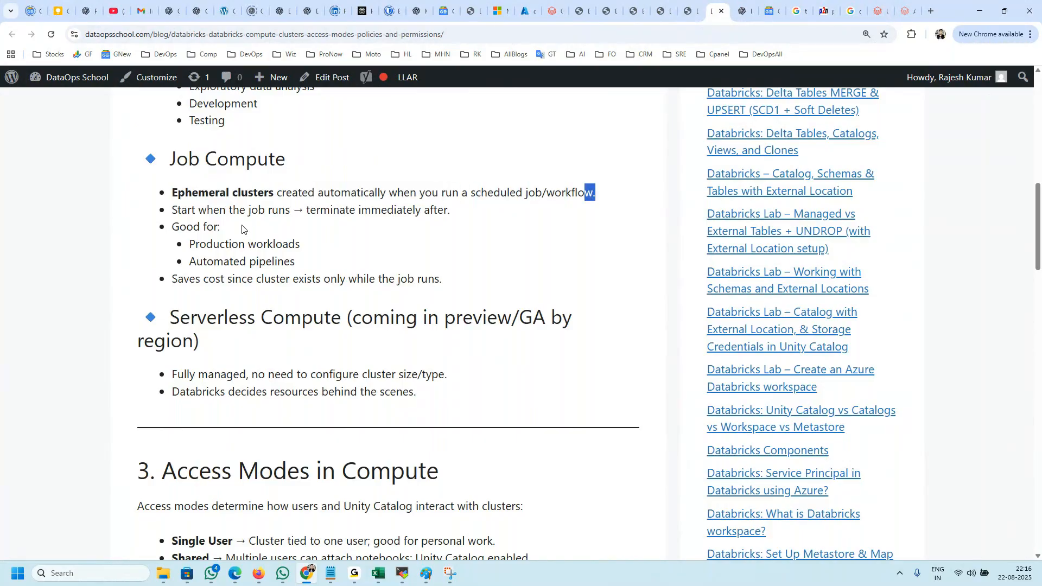
left_click_drag(196, 211, 451, 210)
left_click(308, 233)
left_click_drag(314, 253, 204, 206)
left_click_drag(193, 261, 295, 262)
left_click_drag(448, 280, 143, 183)
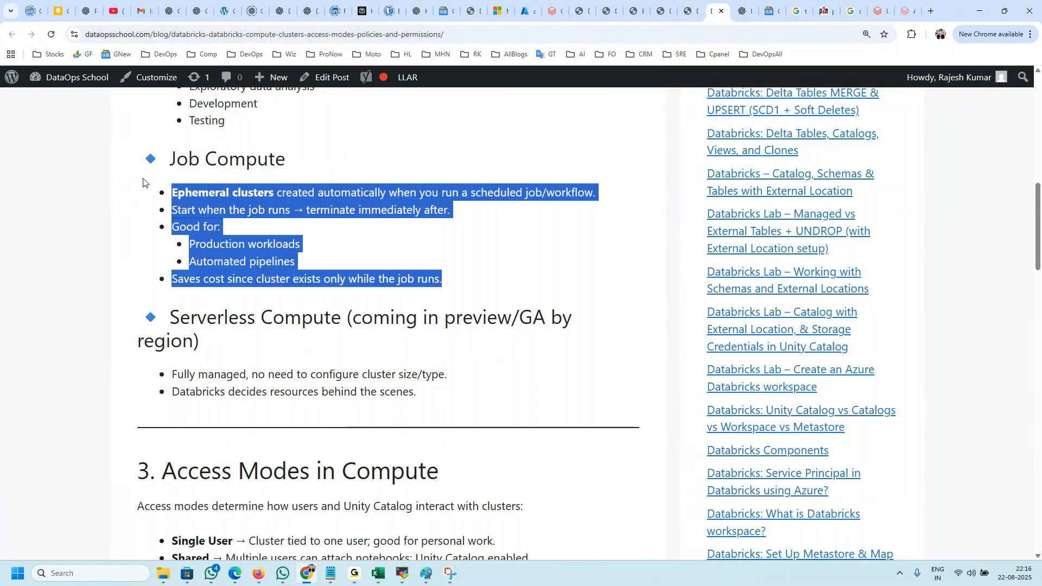
Step: Read the Serverless Compute section and review the article's compute types from the All-Purpose Compute section on
double_click(238, 375)
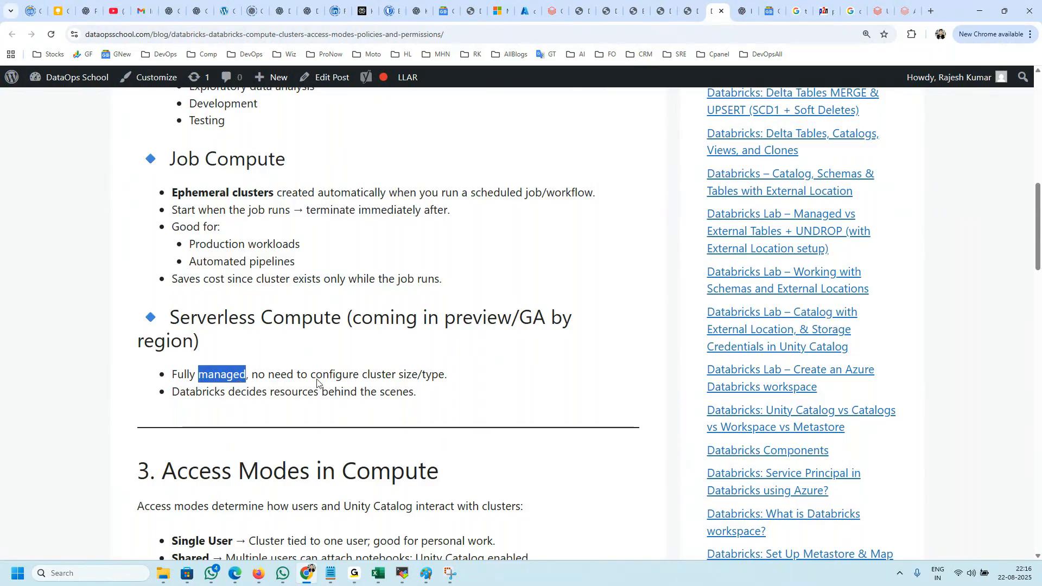
left_click_drag(563, 320, 487, 320)
left_click_drag(213, 376, 446, 376)
left_click_drag(336, 374, 153, 304)
scroll(154, 304, "up", 1)
scroll(154, 303, "up", 3)
left_click_drag(155, 202, 325, 379)
Step: Read the Access Modes in Compute section, highlighting the Single User, Shared and No Isolation Shared modes
scroll(326, 379, "down", 5)
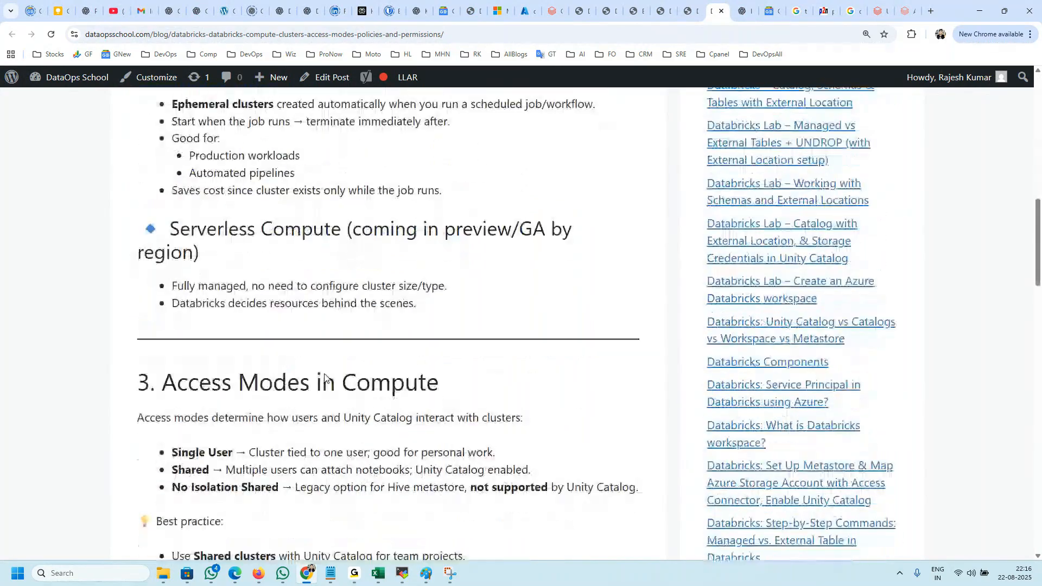
scroll(324, 377, "down", 3)
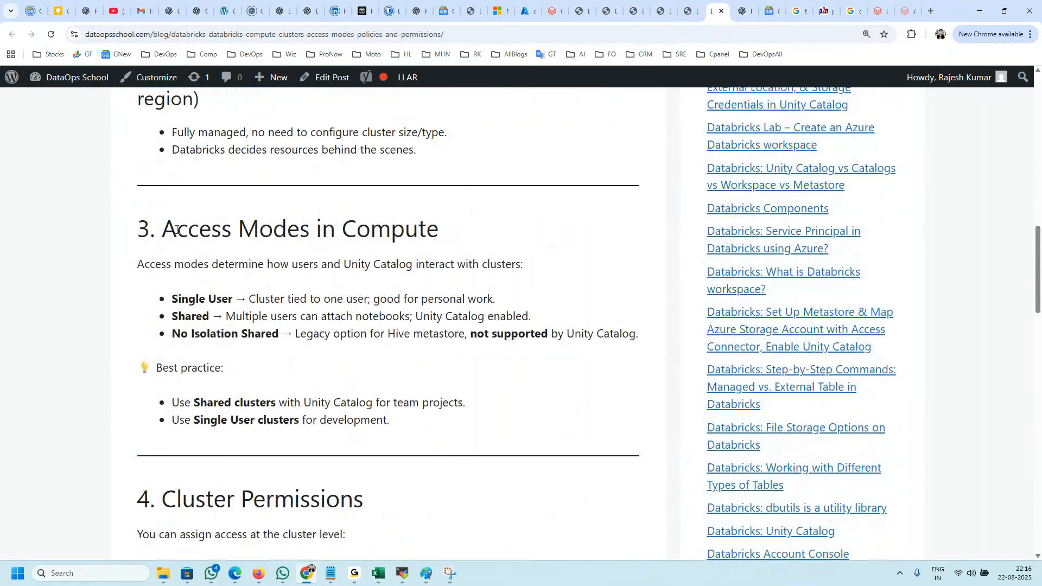
left_click_drag(167, 226, 442, 239)
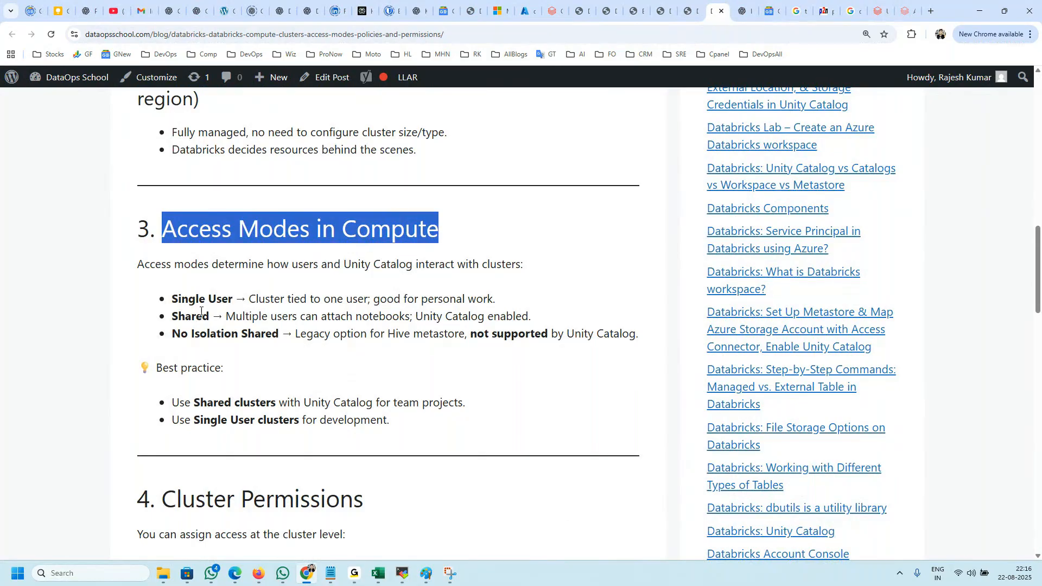
left_click_drag(196, 317, 219, 317)
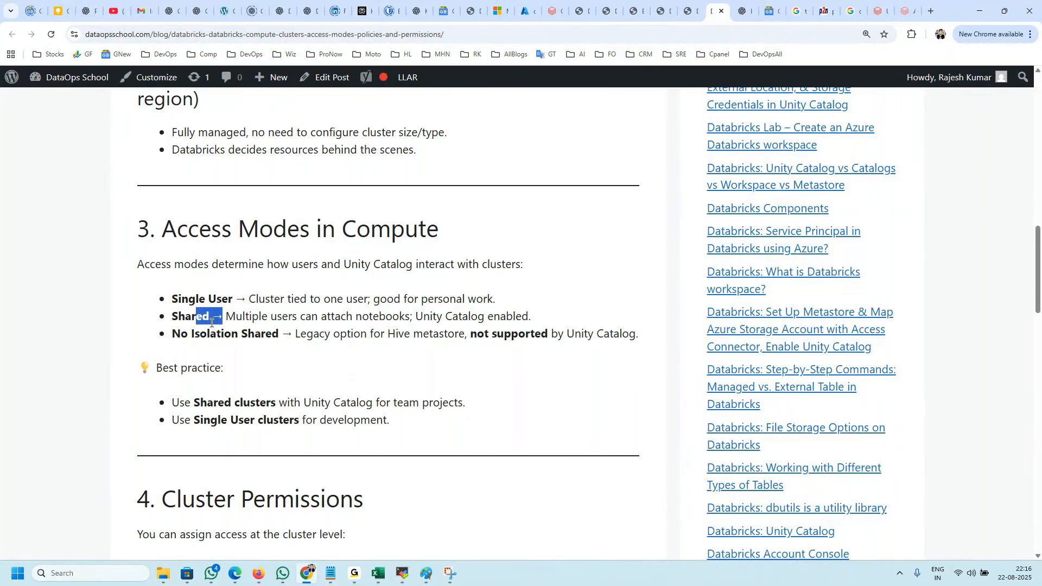
double_click(178, 297)
left_click(183, 313)
mouse_move(172, 333)
left_mouse_down()
mouse_move(297, 332)
mouse_move(285, 287)
left_mouse_up()
key("alt+Tab")
key("alt+Tab")
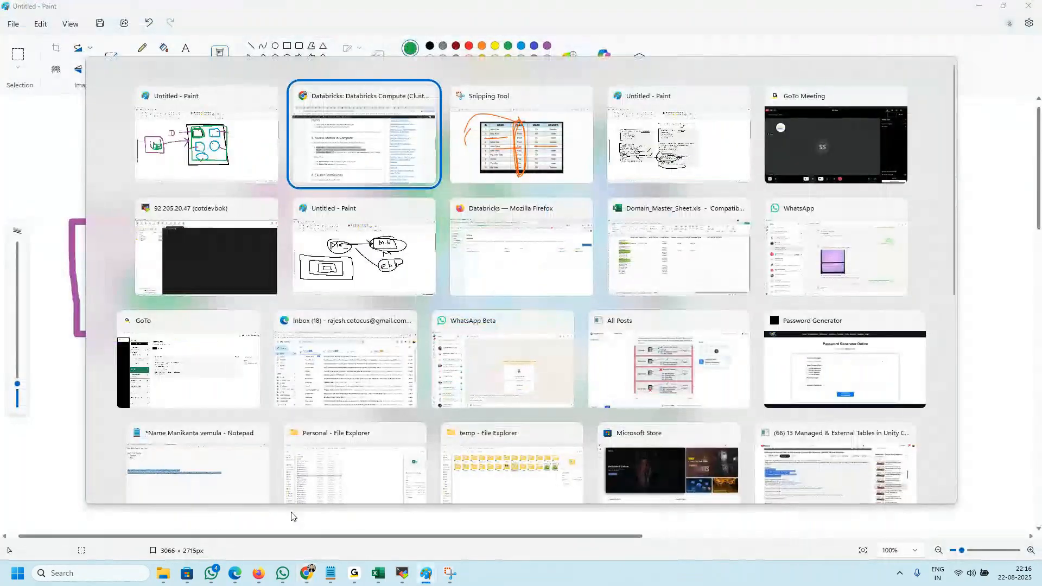
left_click(307, 574)
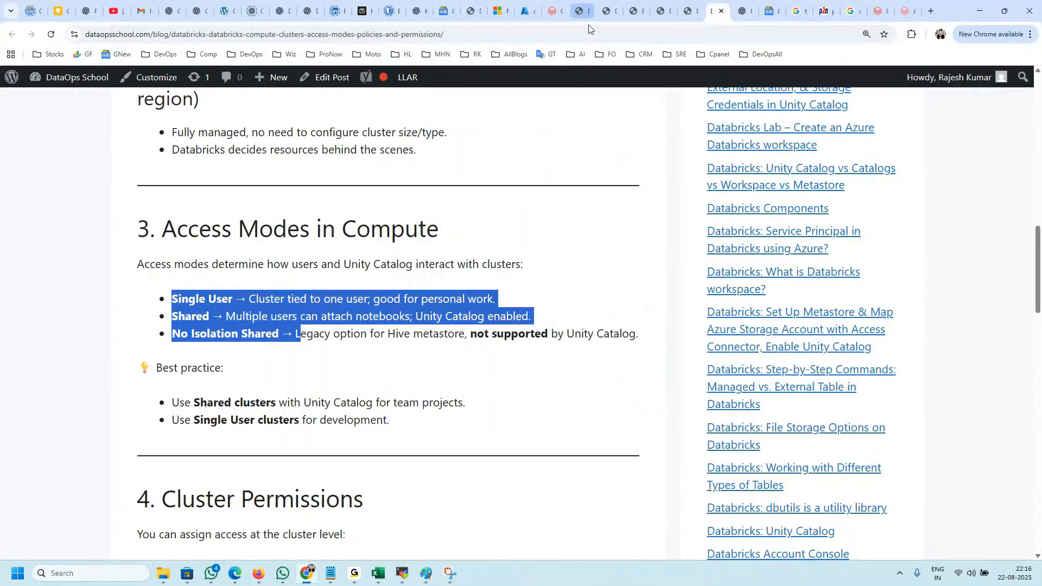
Step: Start creating an all-purpose compute in the Databricks workspace and name it DevOpsSchool
left_click(549, 11)
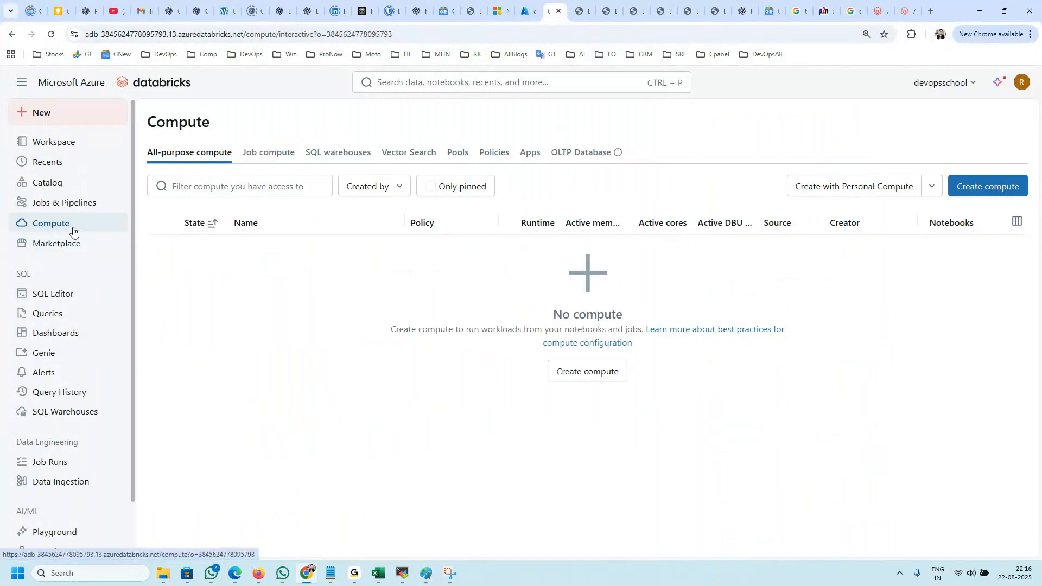
left_click(992, 189)
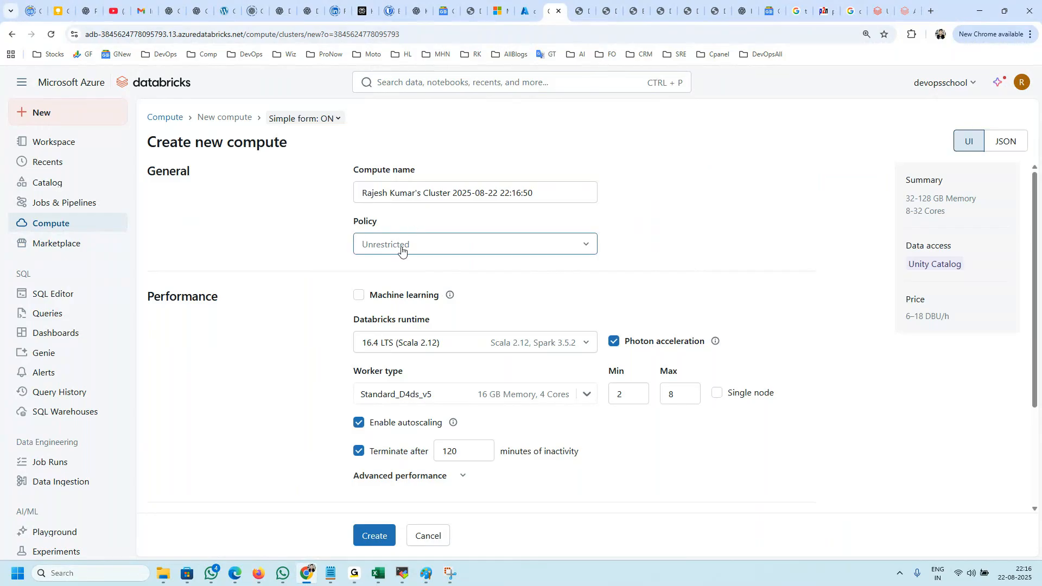
left_click(433, 195)
key("ctrl+a")
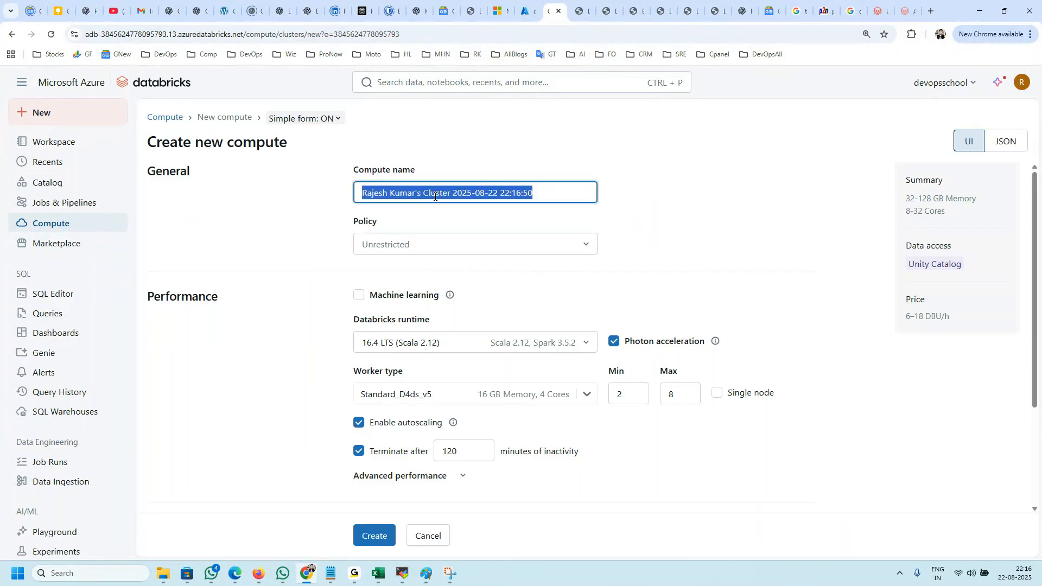
type("DevOpsSchool")
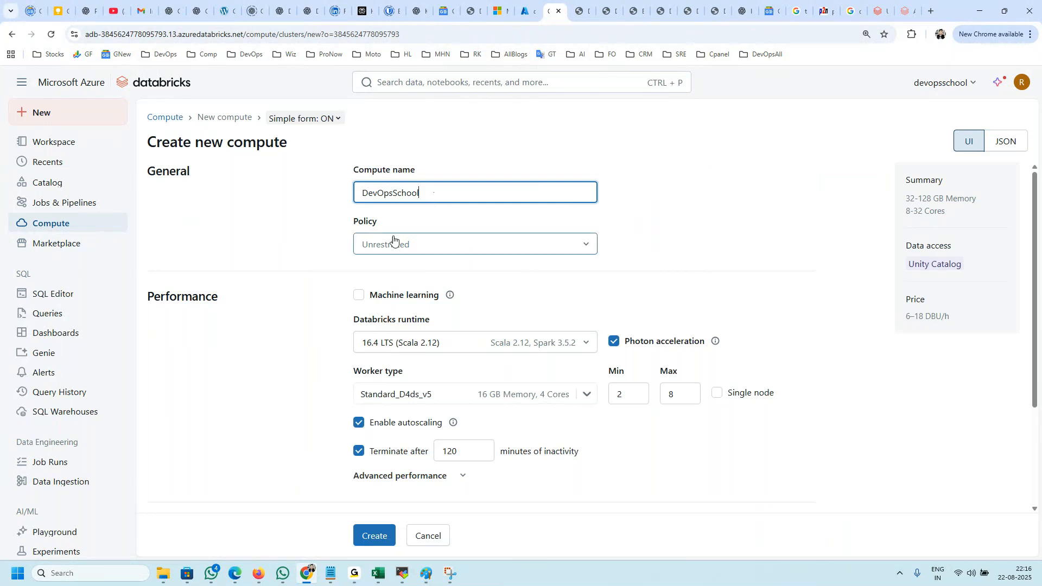
Step: Look at the available compute policies for the new compute, keeping the current one selected
left_click_drag(379, 222, 353, 223)
left_click(380, 249)
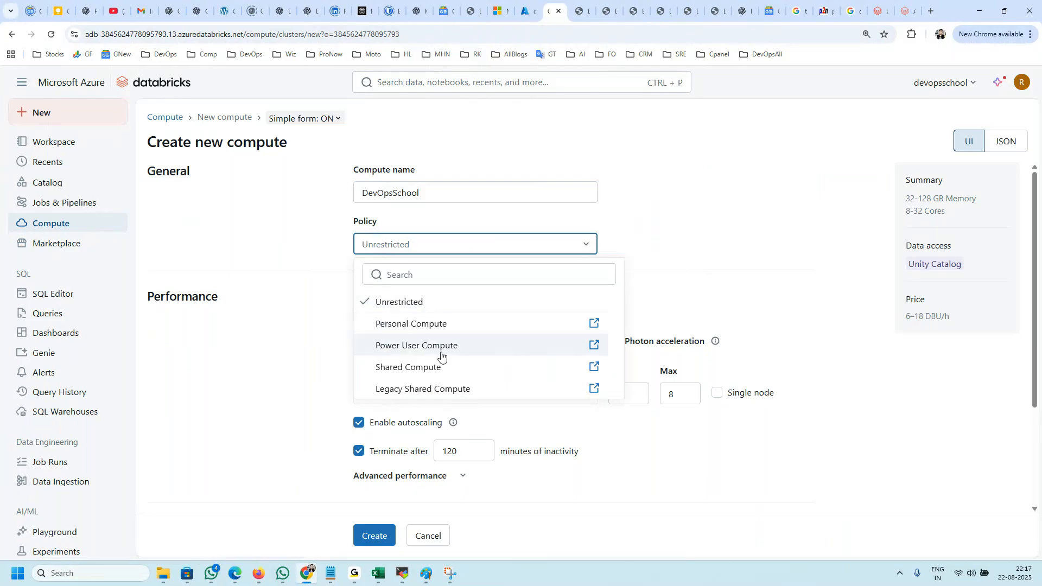
left_click(275, 244)
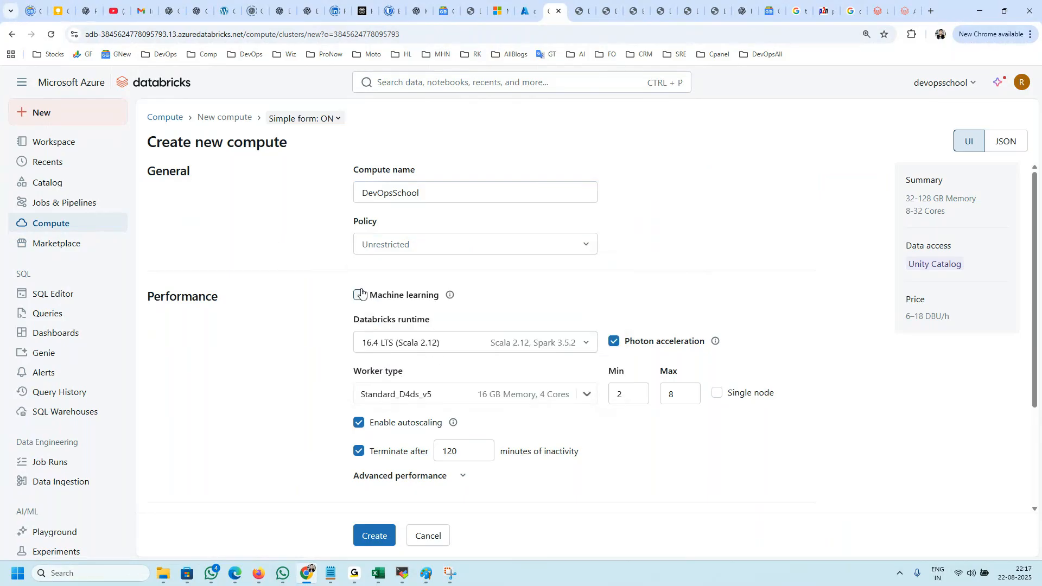
Step: Look over the new compute form's performance, tag and simple-form settings, including its JSON view
scroll(483, 358, "down", 3)
scroll(432, 371, "up", 3)
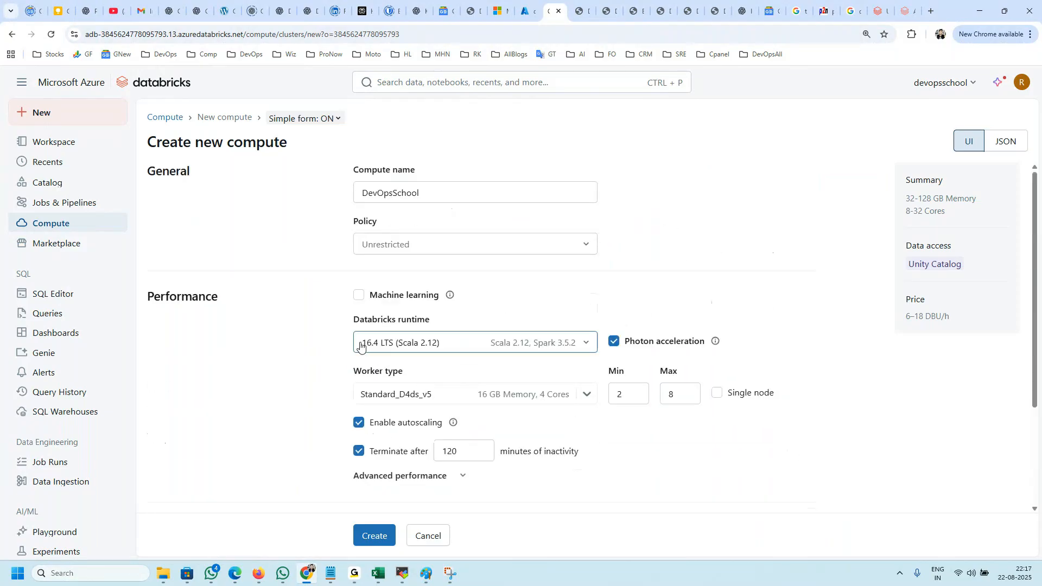
left_click(337, 118)
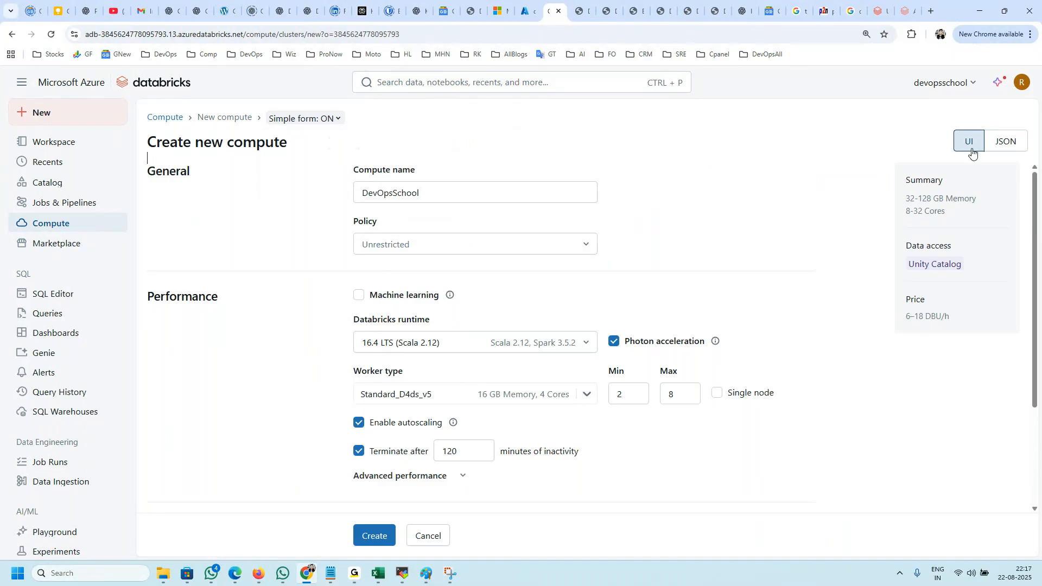
left_click(1013, 141)
left_click(968, 140)
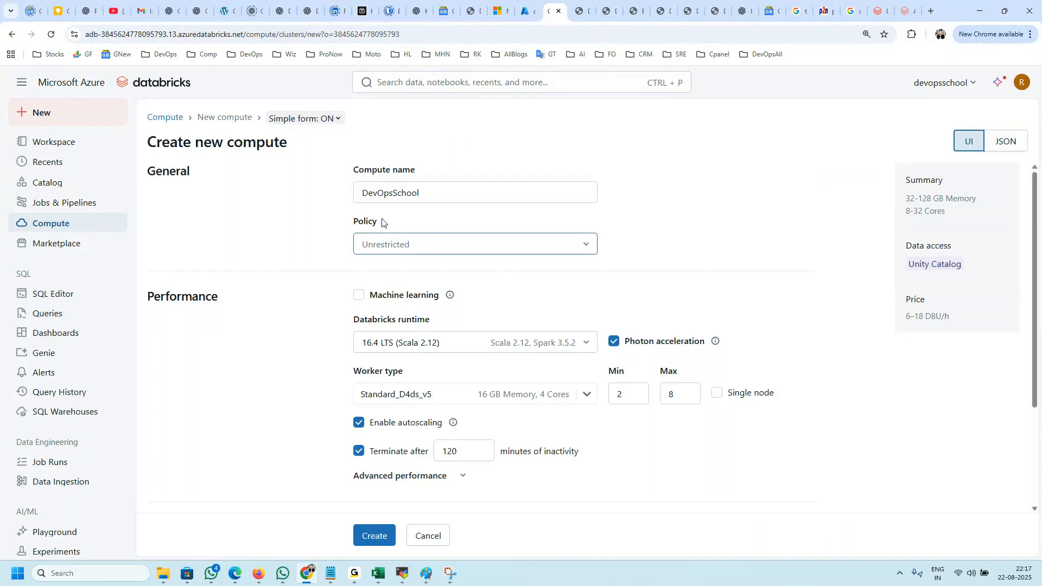
scroll(653, 372, "down", 3)
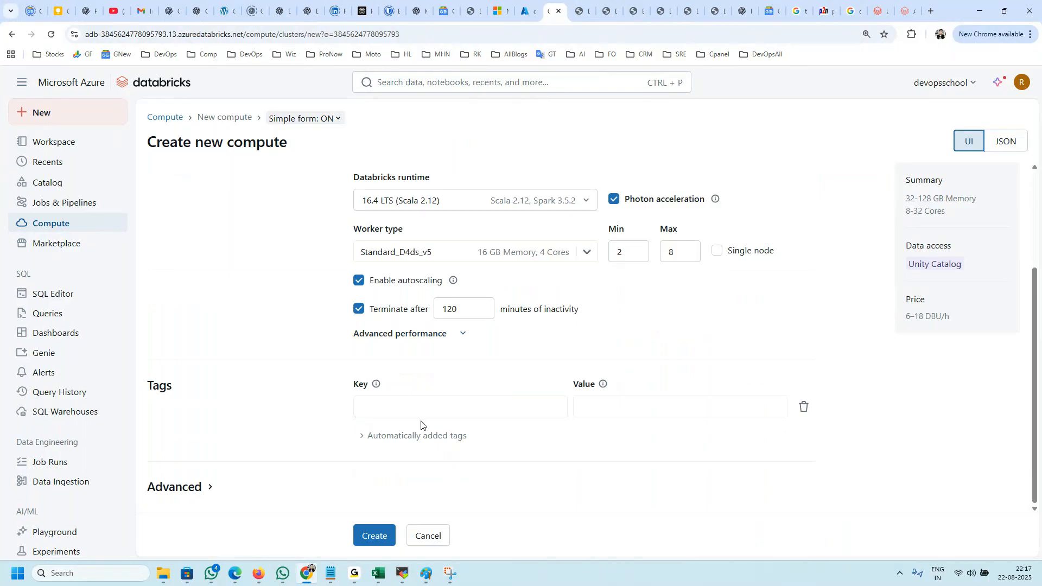
scroll(437, 440, "up", 3)
key("alt+Tab")
key("alt+Tab")
key("alt+Tab")
left_click(308, 570)
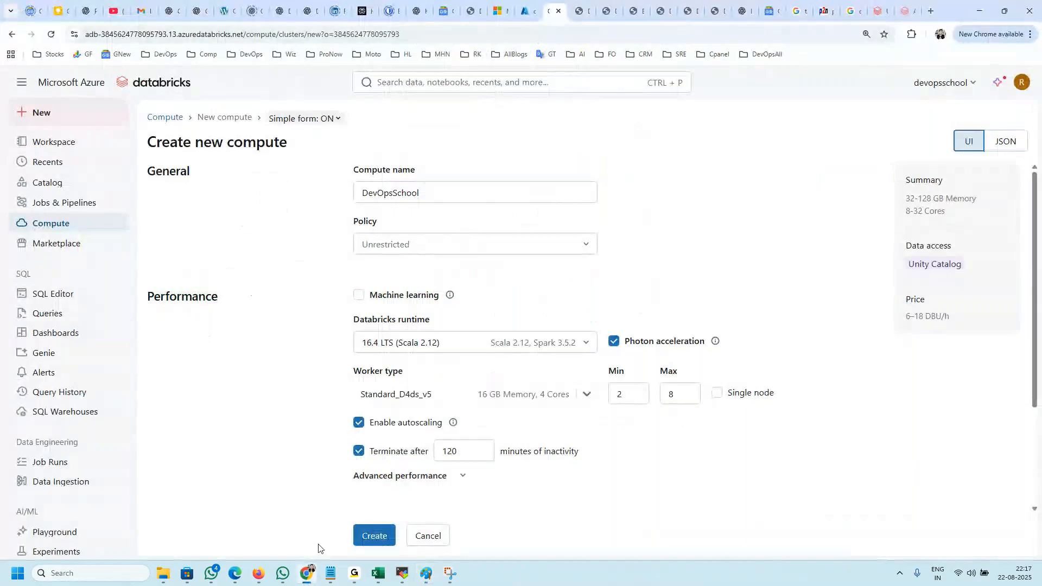
left_click(261, 575)
left_click(260, 576)
Step: Look through the open DataOps School tutorial tabs and close the Using Volumes in Databricks with Unity Catalog tab
left_click(689, 8)
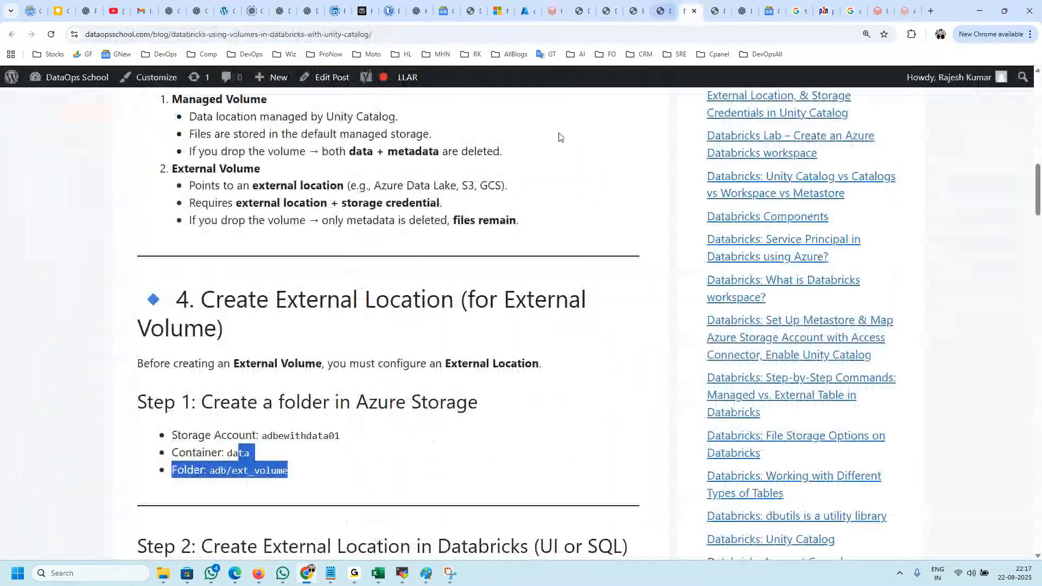
left_click(660, 8)
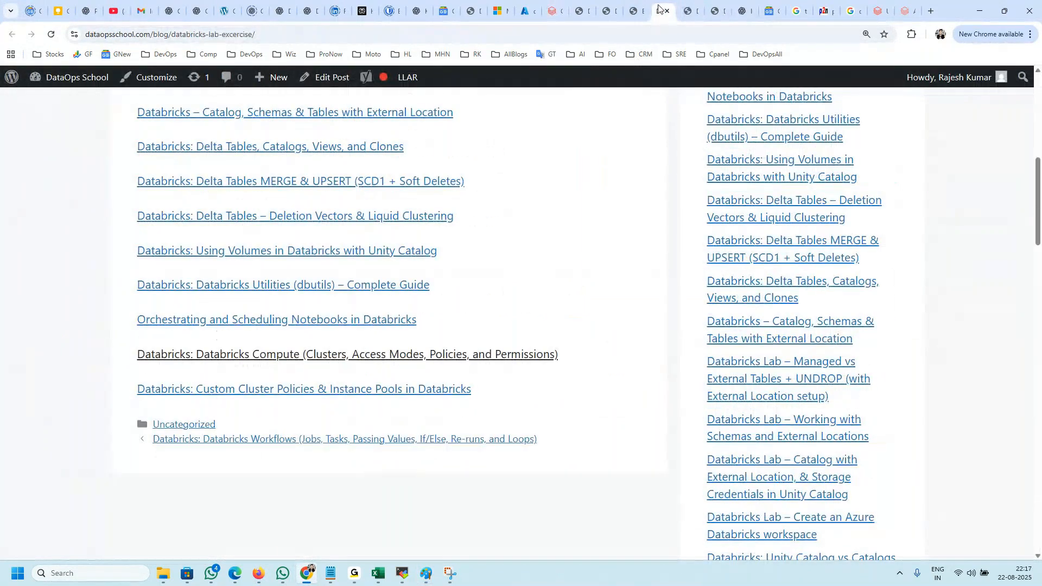
left_click(689, 9)
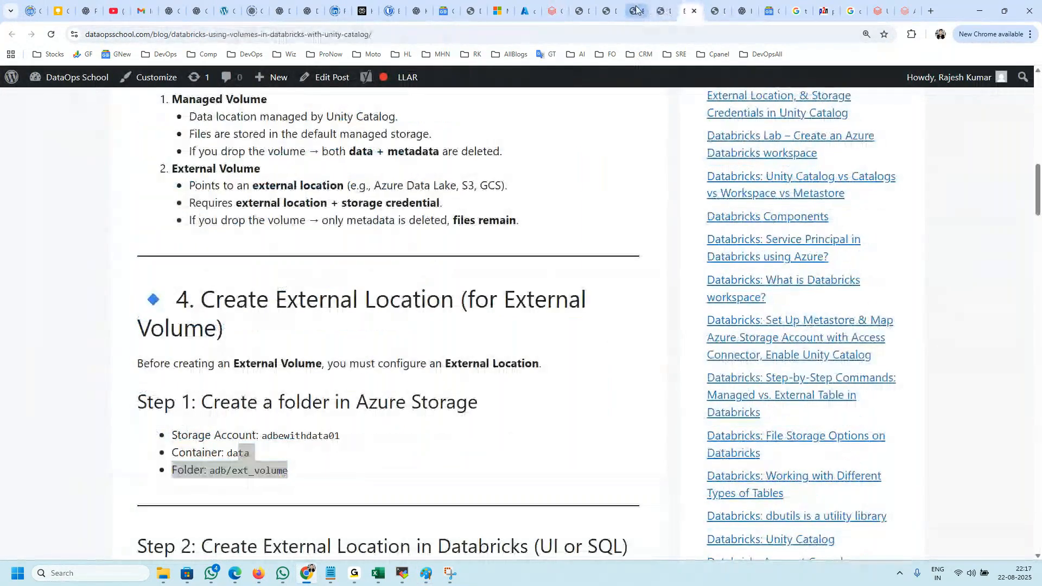
left_click(636, 10)
left_click(661, 9)
left_click(689, 8)
left_click(300, 467)
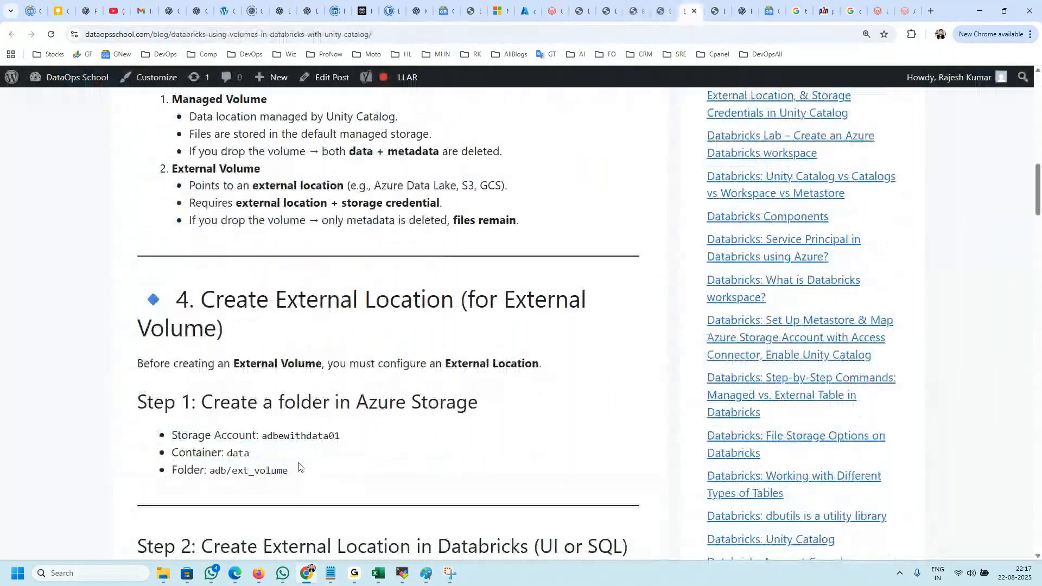
left_click(695, 12)
Step: Review the compute article's access modes and move on to its Cluster Permissions section
left_click(298, 358)
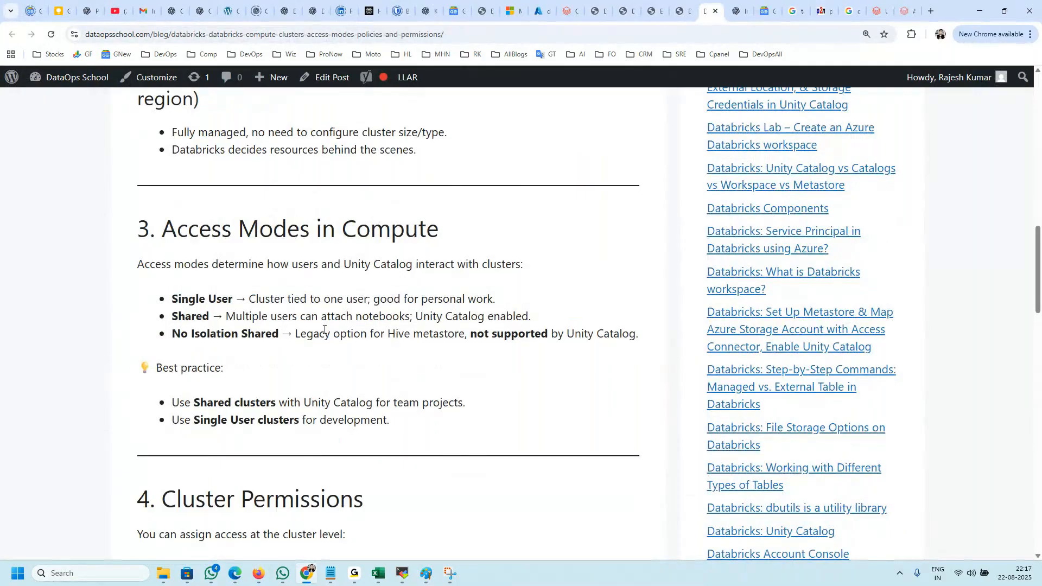
left_click_drag(230, 222, 356, 228)
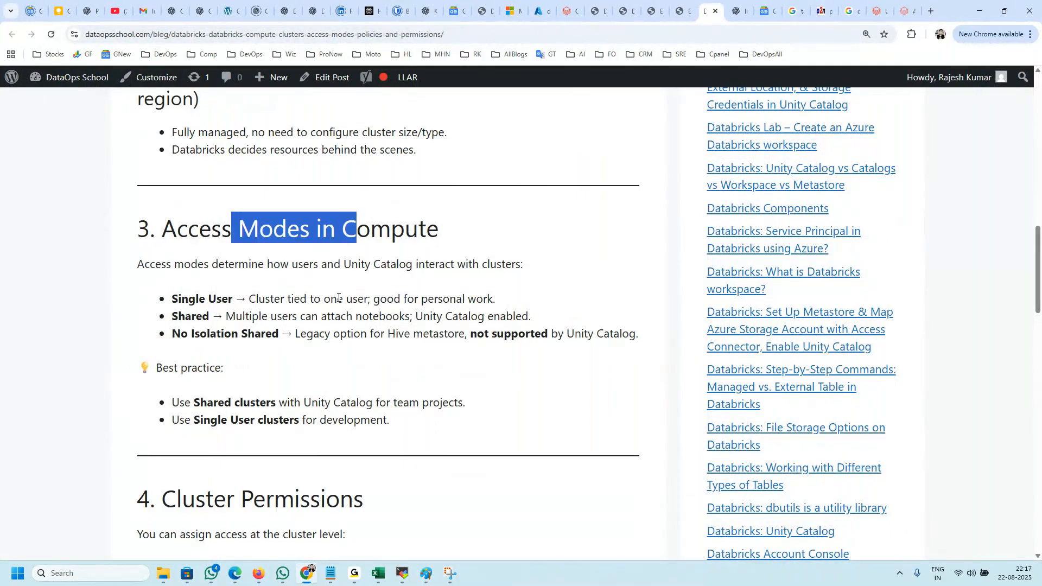
left_click(337, 298)
mouse_move(205, 296)
left_mouse_down()
mouse_move(300, 316)
mouse_move(198, 281)
left_mouse_up()
scroll(282, 330, "down", 3)
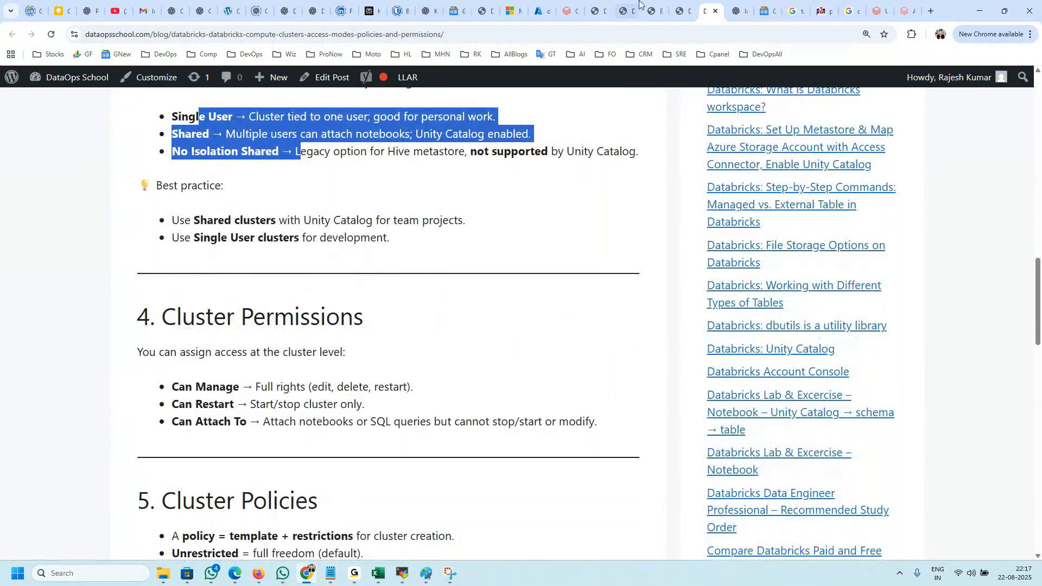
Step: Return to the new compute form and examine the list of policies offered for the DevOpsSchool compute
left_click(568, 11)
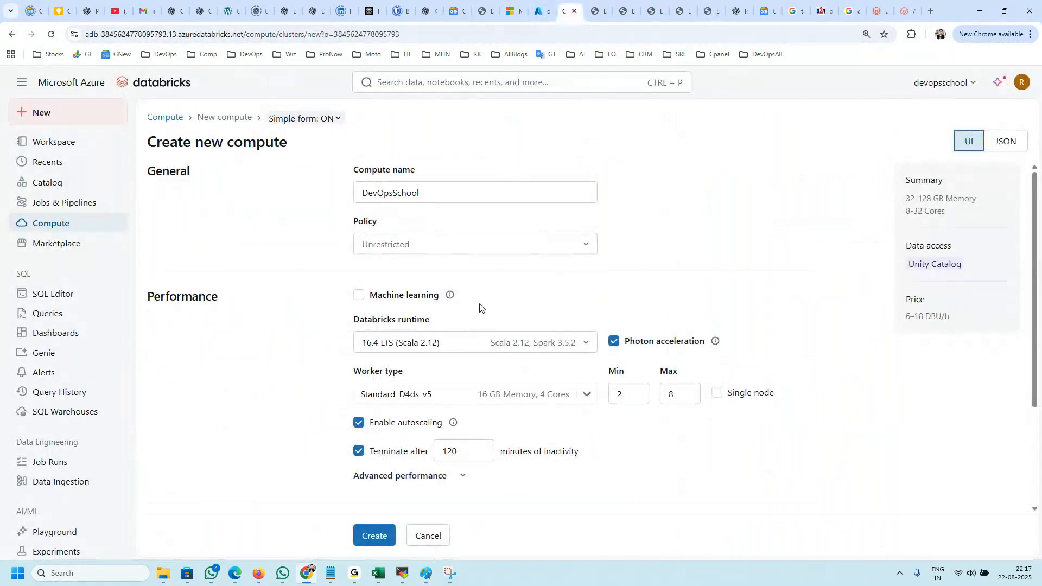
left_click_drag(424, 164, 378, 224)
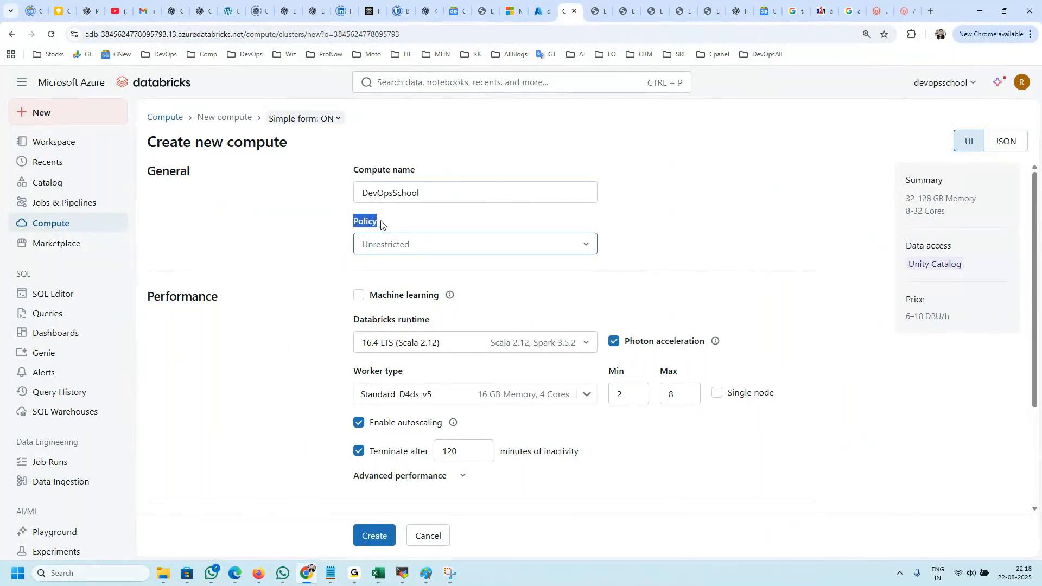
left_click(395, 244)
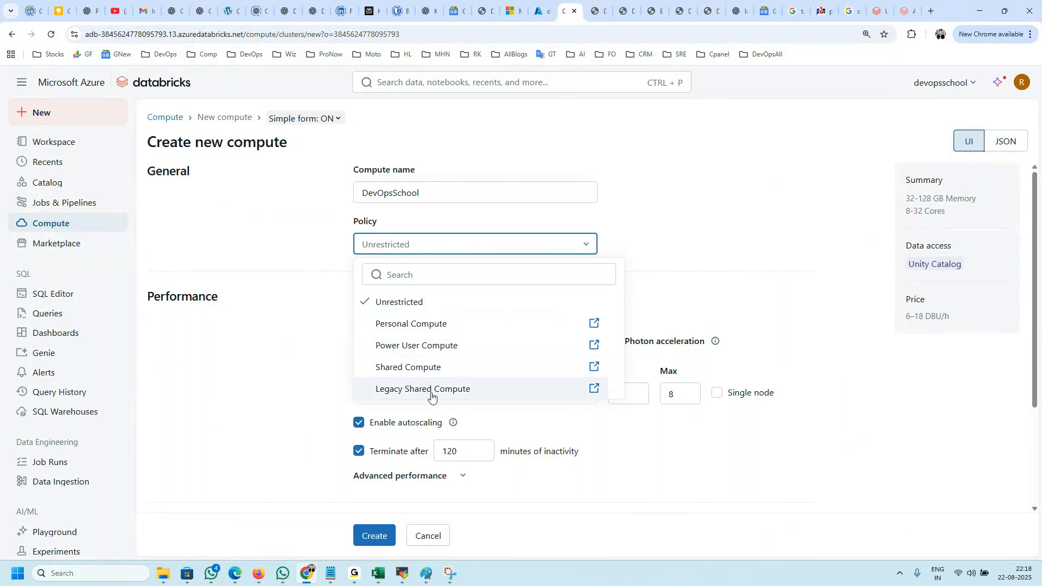
left_click(235, 277)
left_click(411, 244)
left_click(277, 242)
Step: Open the workspace's Compute page in a separate browser tab and view its list of policies
right_click(55, 227)
left_click(92, 235)
left_click(578, 11)
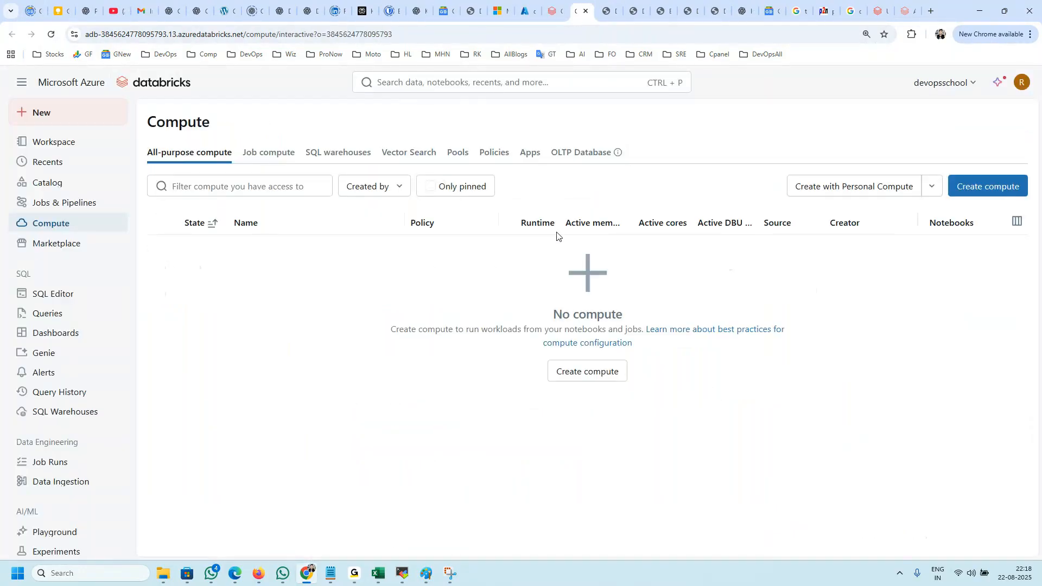
left_click(493, 155)
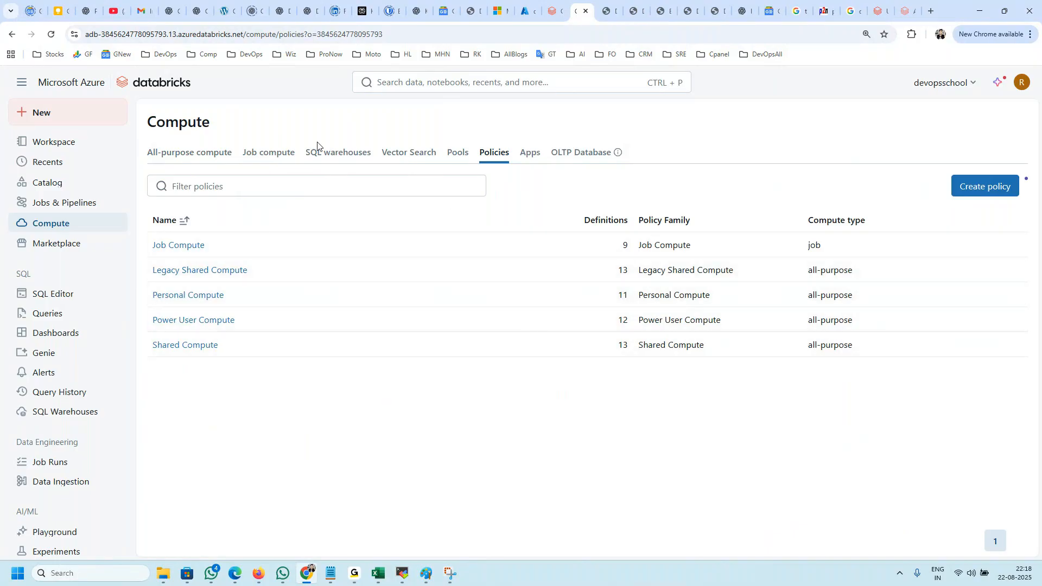
Step: Go back to the new compute form and look over its performance, tags and advanced access mode settings
left_click(551, 11)
scroll(600, 339, "down", 3)
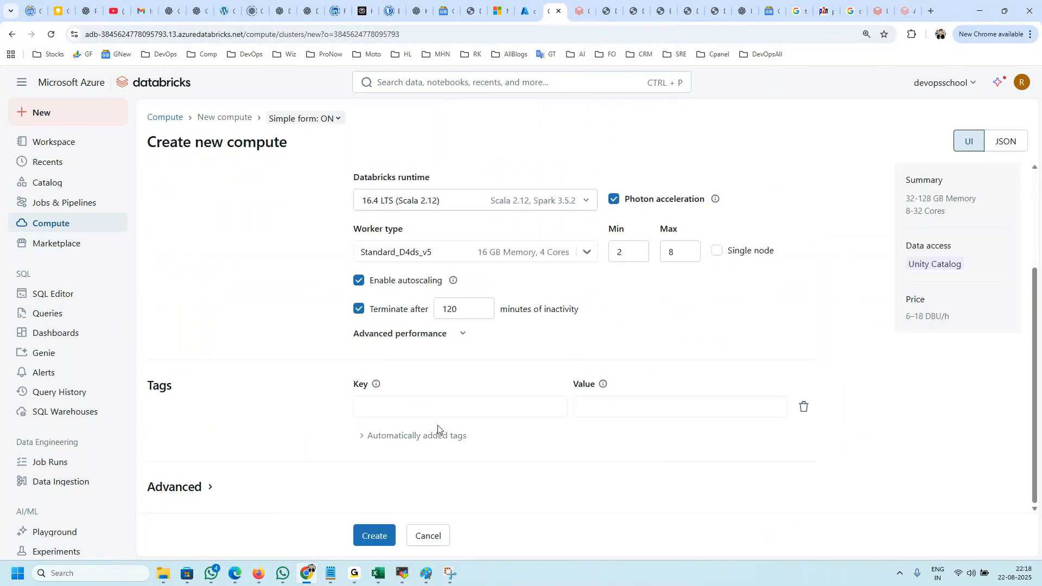
scroll(261, 437, "up", 1)
scroll(255, 440, "down", 1)
scroll(347, 434, "down", 3)
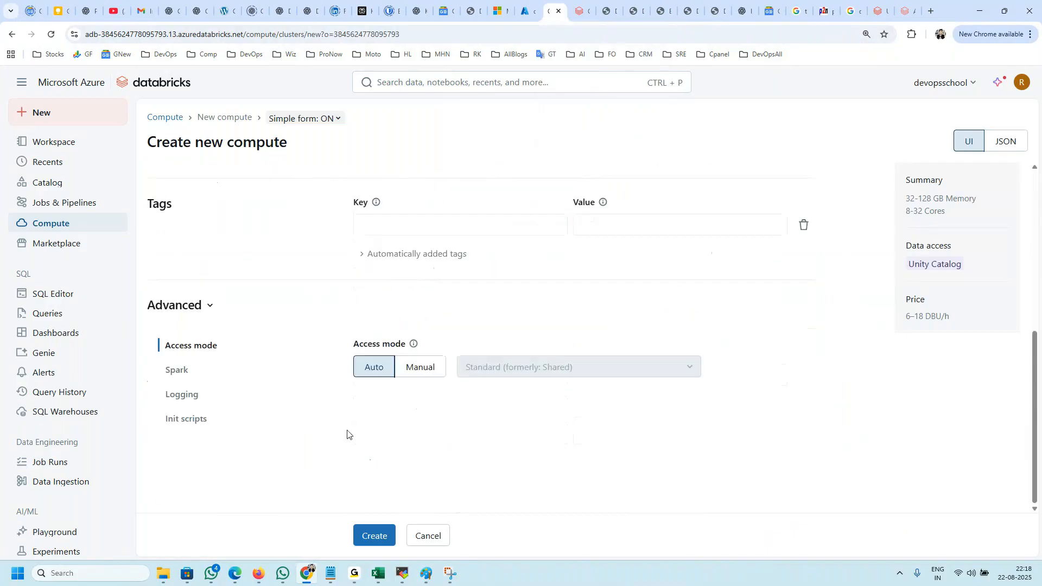
scroll(527, 279, "up", 5)
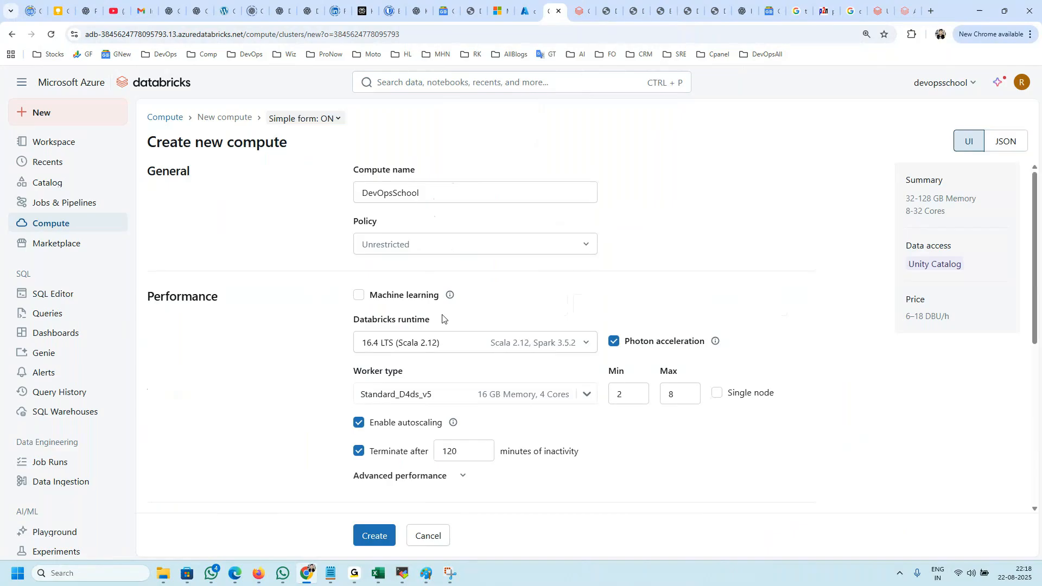
Step: Try the Personal Compute policy and the Power User Compute policy on the new compute
left_click(380, 244)
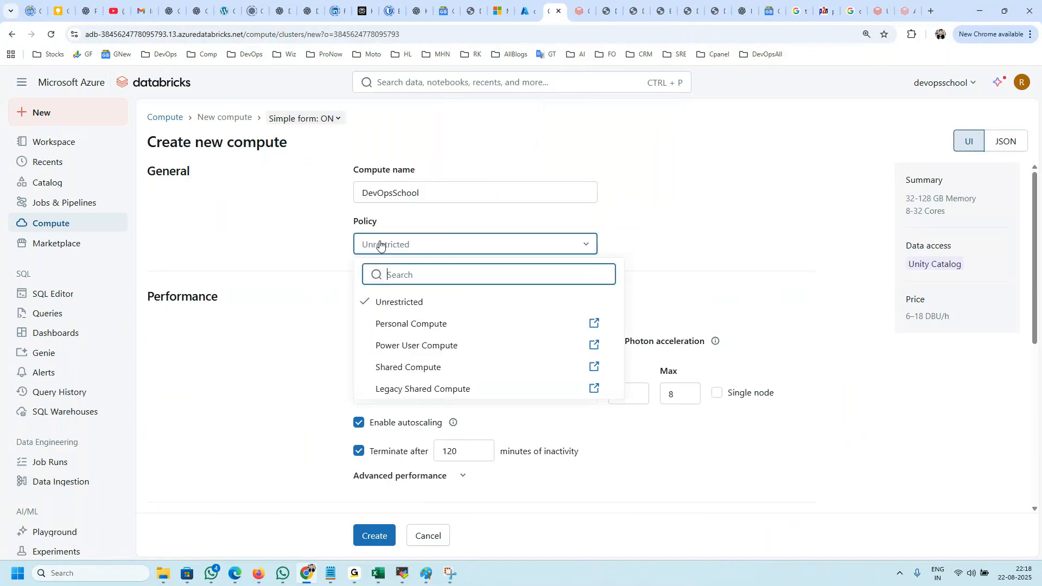
left_click(405, 324)
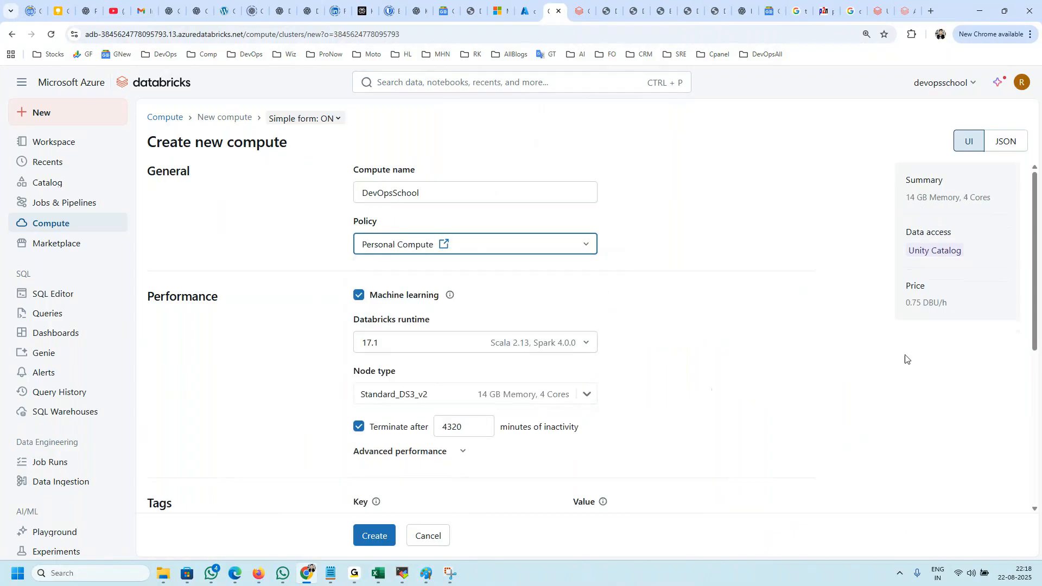
left_click(433, 243)
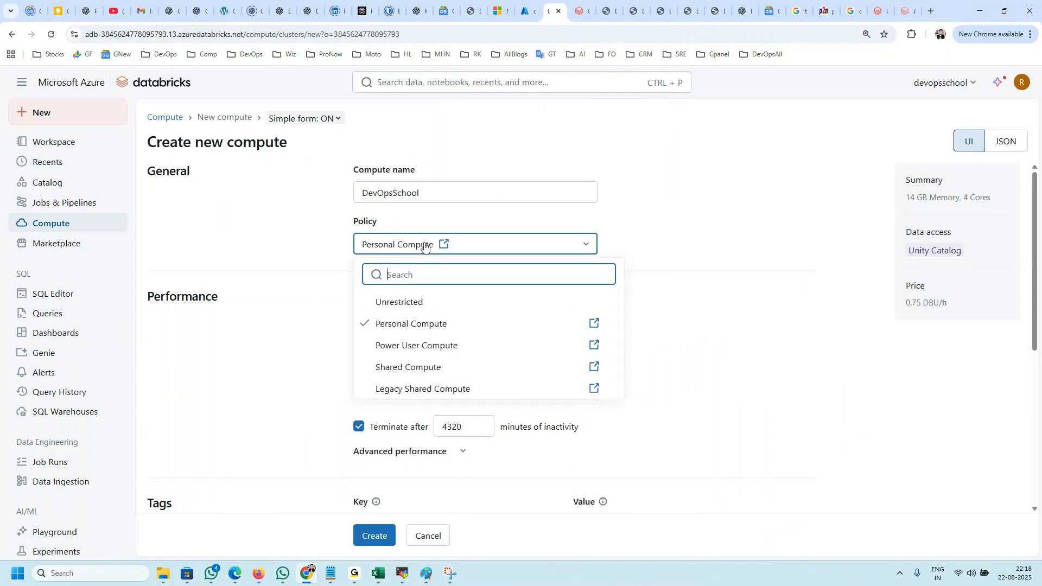
left_click(419, 347)
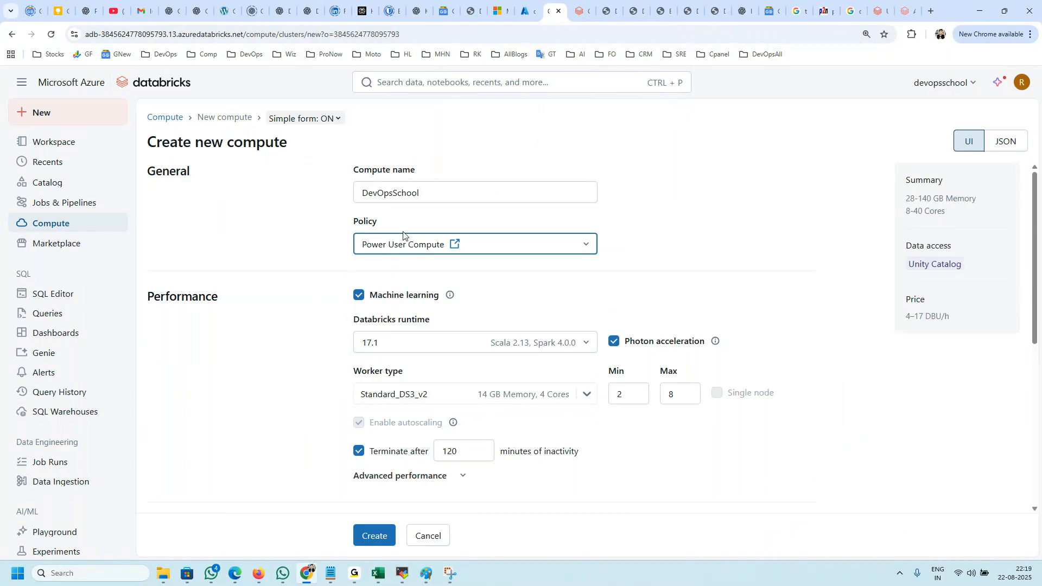
Step: Try the Shared Compute and Legacy Shared Compute policies and highlight the compute summary for the legacy one
left_click(404, 247)
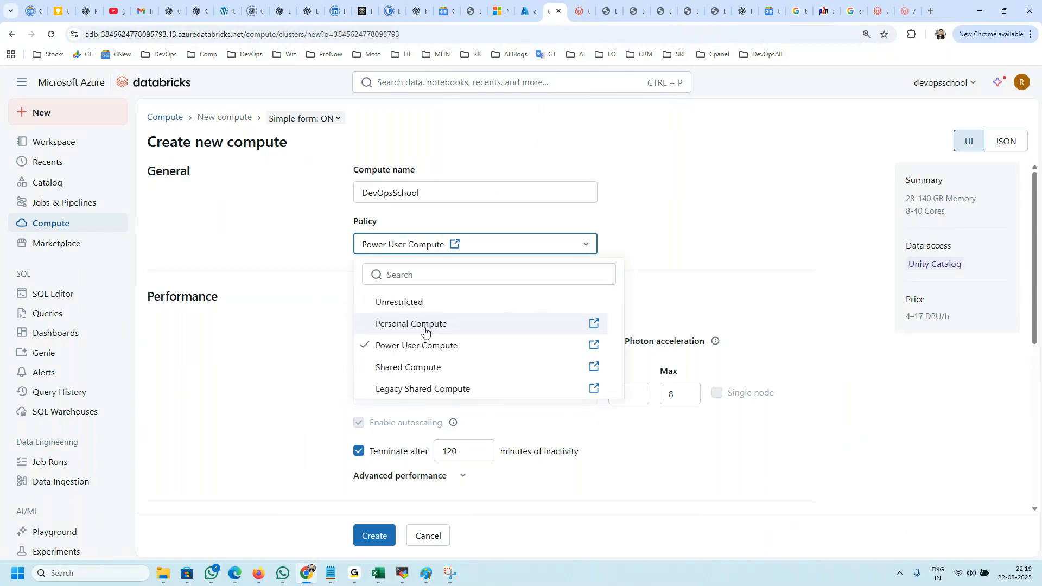
left_click(408, 364)
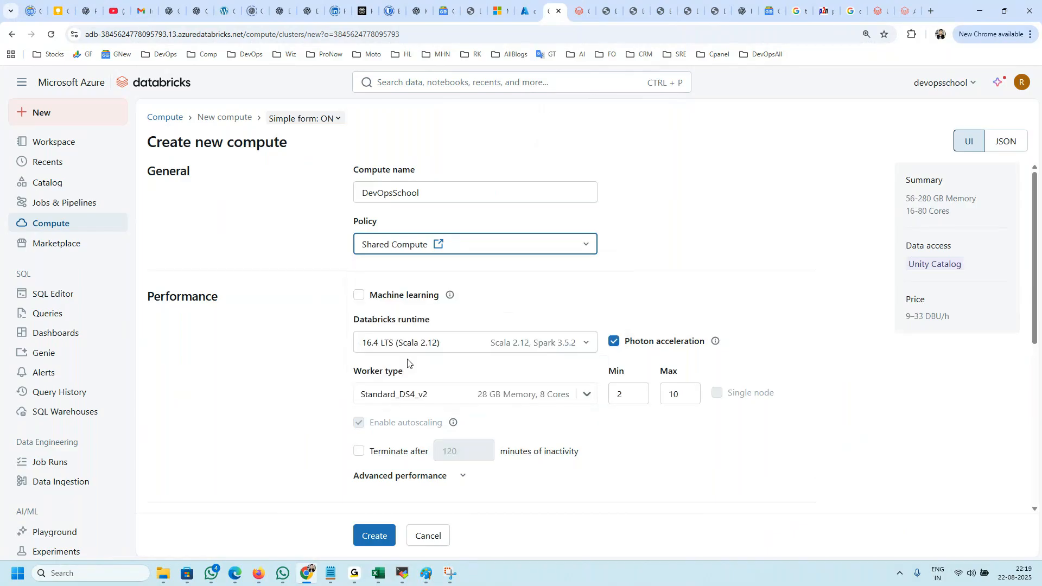
left_click(363, 249)
left_click(397, 389)
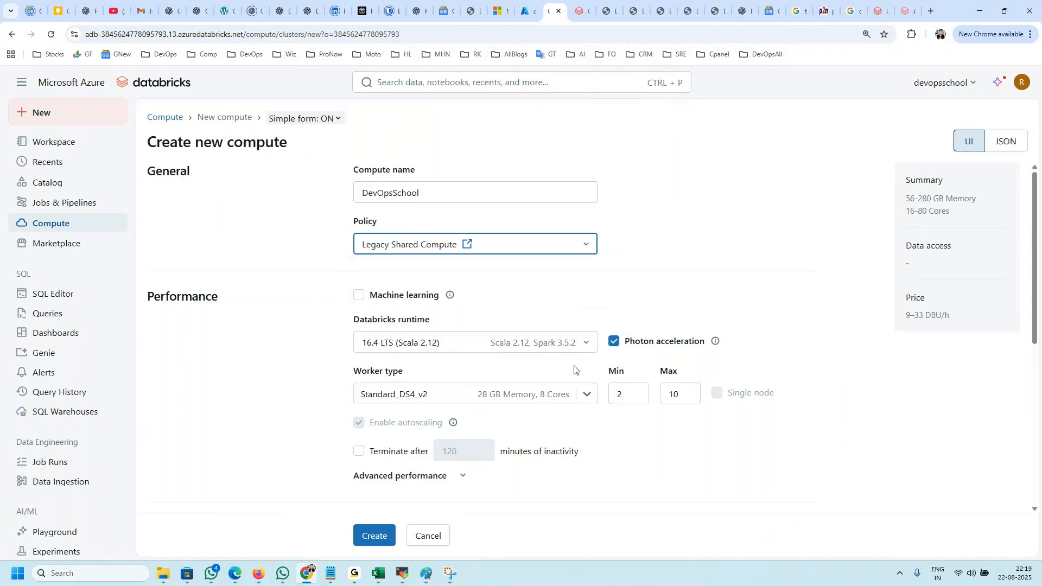
left_click_drag(943, 314, 892, 181)
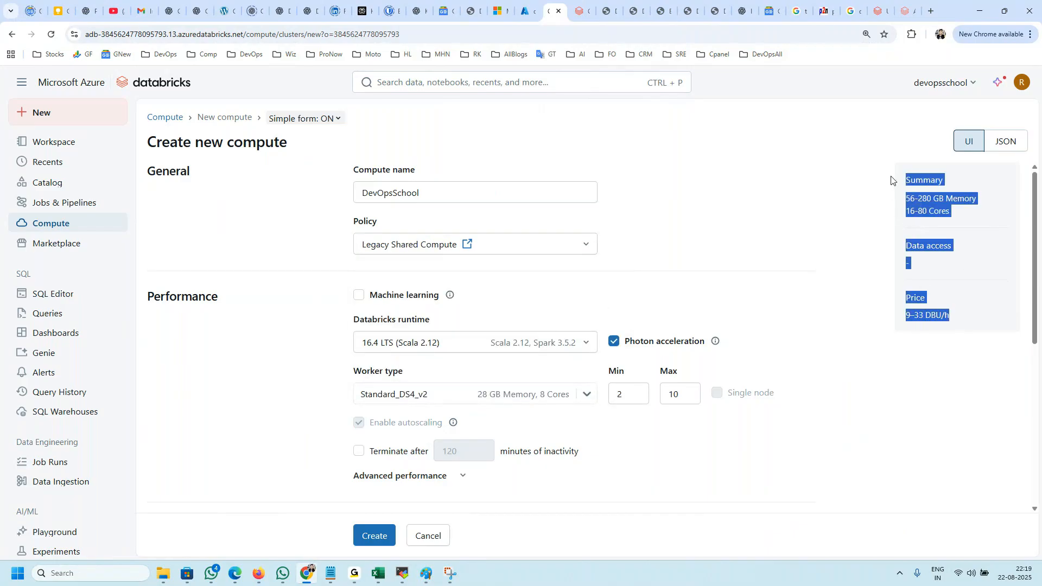
Step: Set the compute policy to Unrestricted and examine the price and data access in the summary
left_click(430, 250)
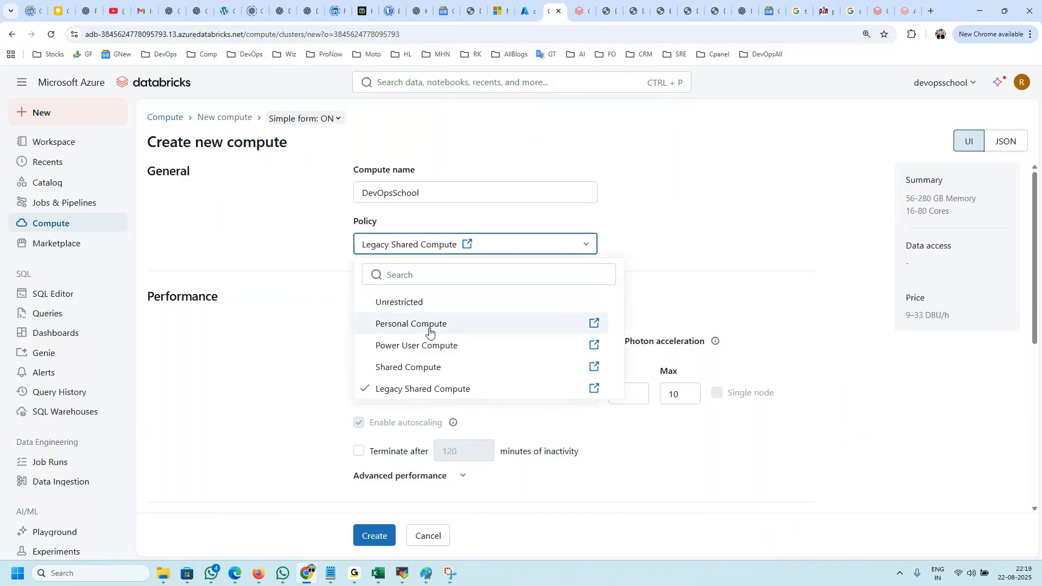
left_click(401, 303)
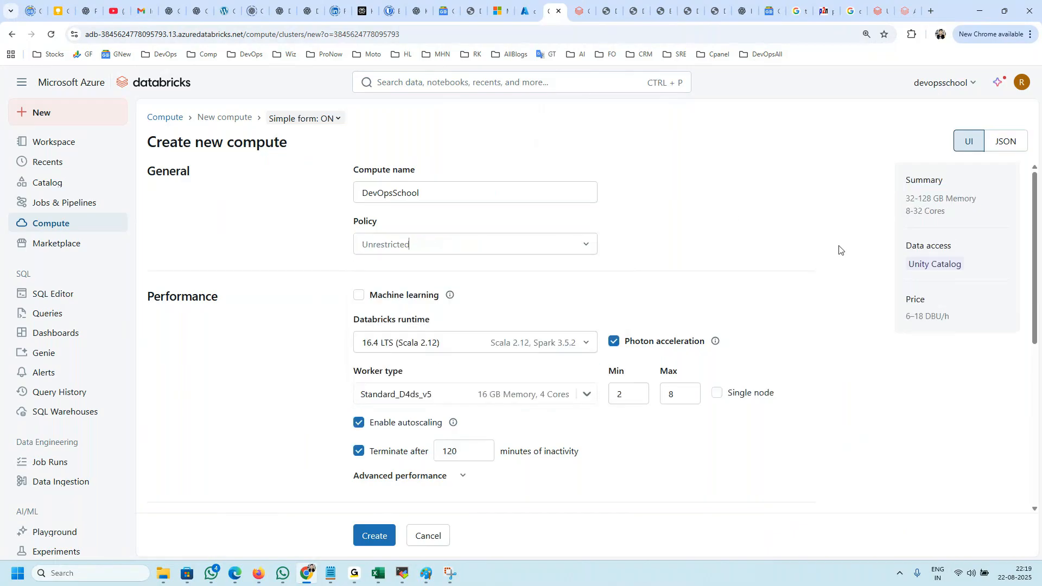
left_click_drag(950, 320, 906, 317)
left_click(280, 141)
left_click_drag(279, 141, 234, 142)
left_click_drag(983, 268, 910, 263)
Step: Switch the compute policy to Legacy Shared Compute and check its data access entry in the summary
left_click(476, 250)
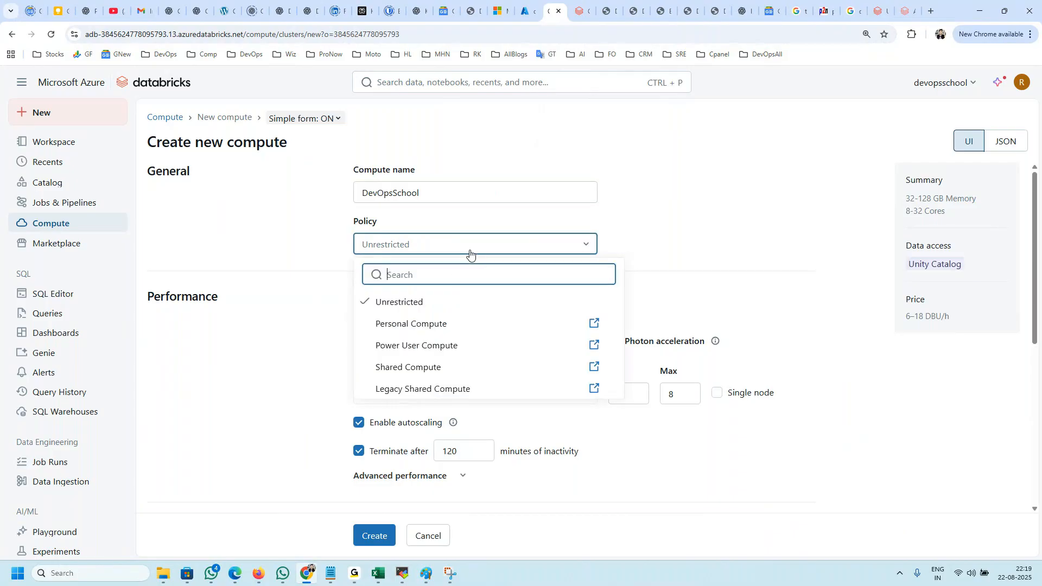
left_click(425, 390)
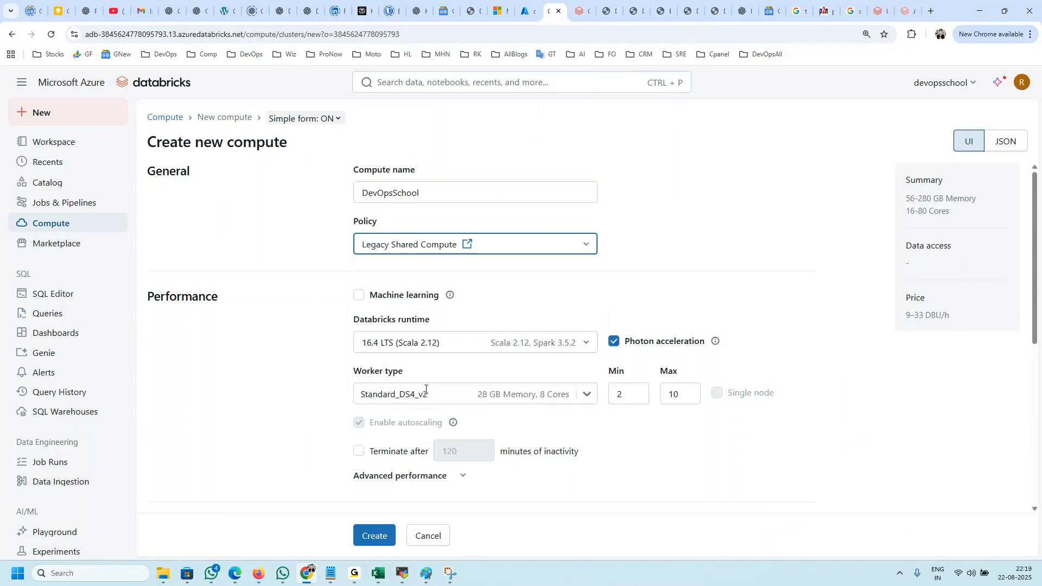
left_click_drag(900, 255, 949, 371)
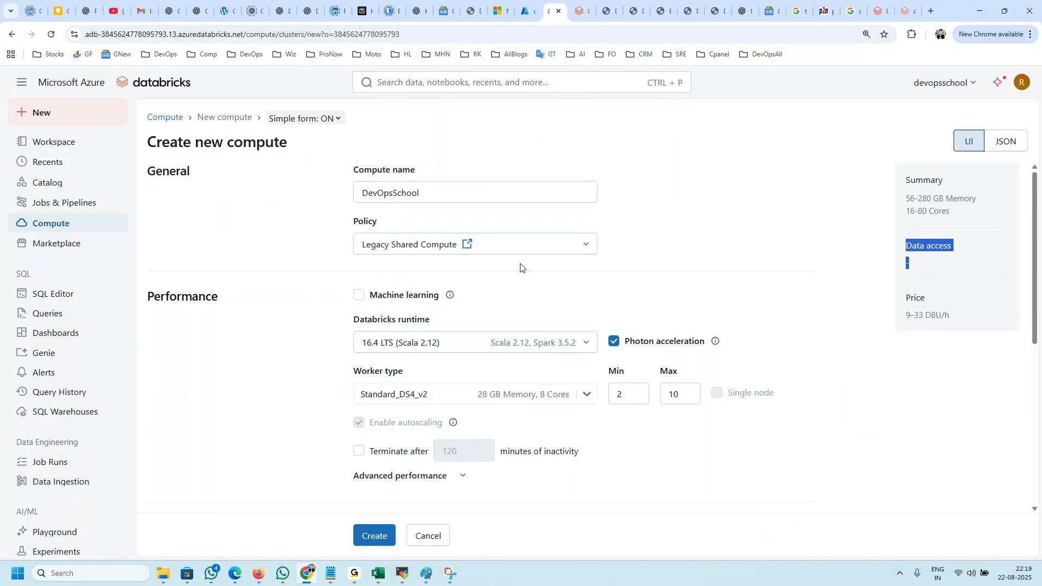
Step: Switch the policy to Personal Compute and to Power User Compute, checking the data access entry for each
left_click(513, 249)
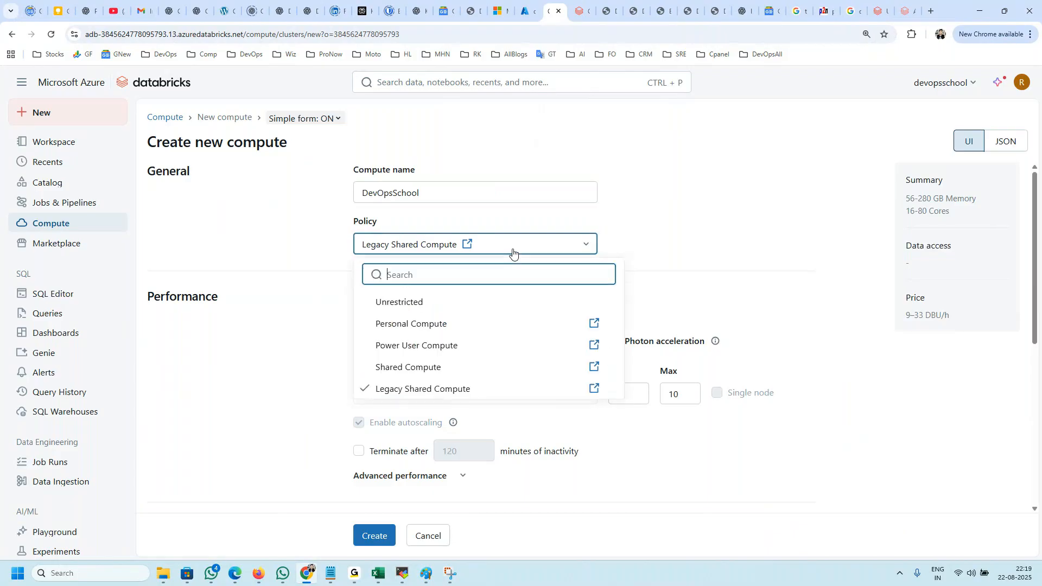
left_click(445, 322)
left_click_drag(963, 261, 923, 251)
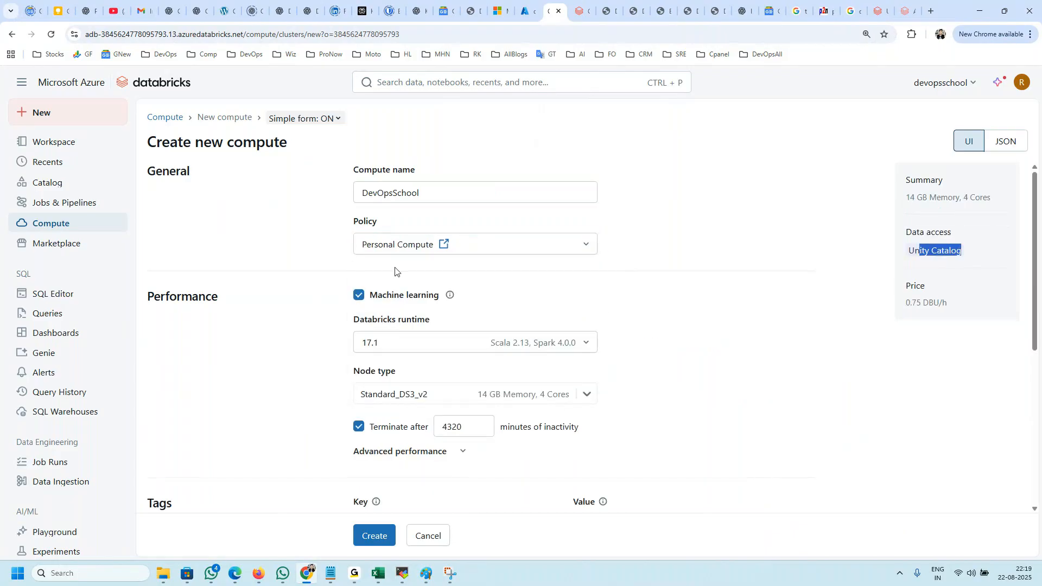
left_click(397, 249)
left_click(398, 343)
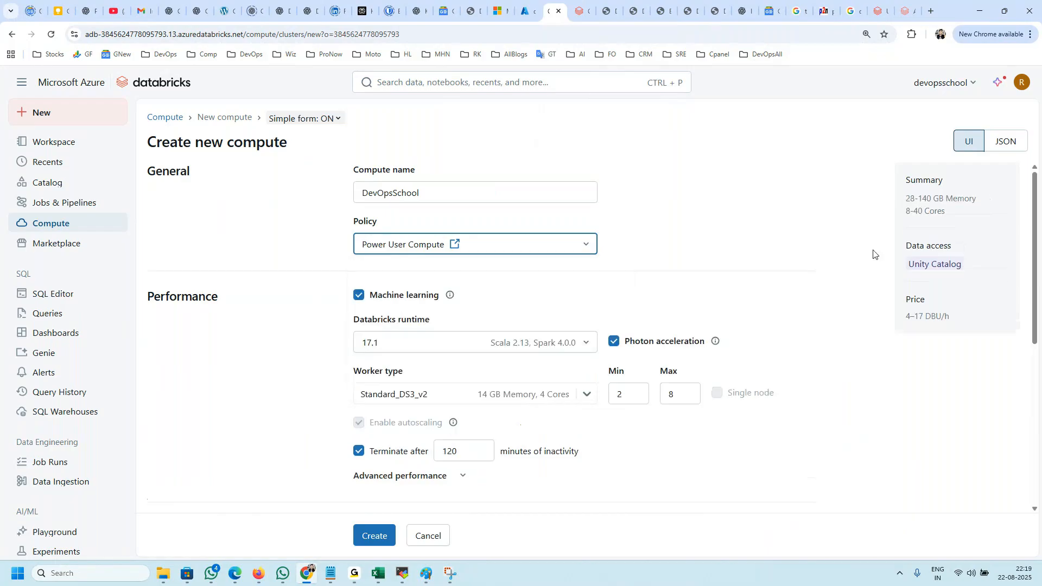
left_click_drag(956, 261, 866, 263)
Step: Switch the compute policy to Shared Compute and check its data access entry in the summary
left_click(543, 246)
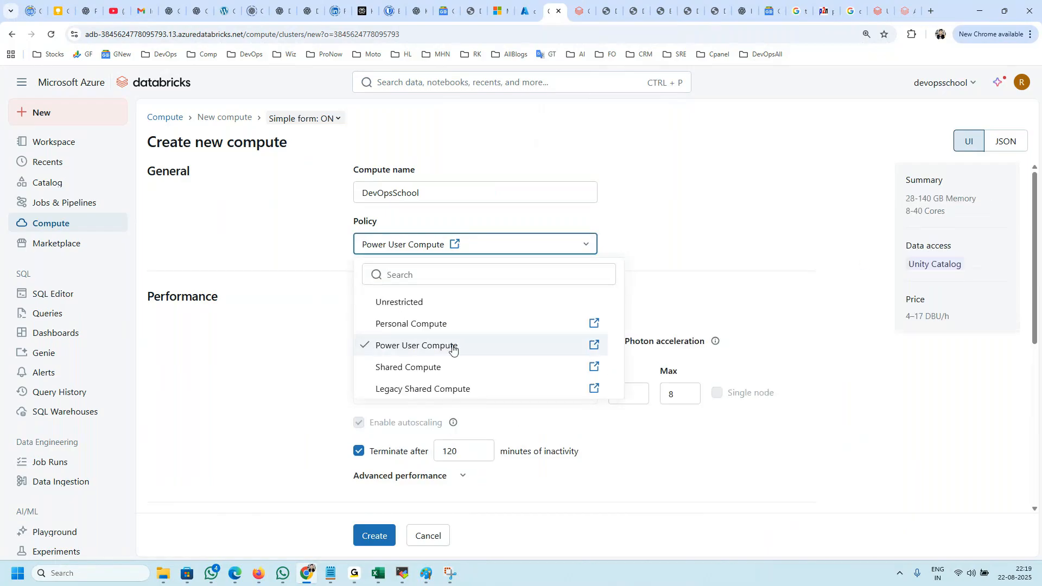
left_click(436, 368)
left_click_drag(989, 266, 907, 265)
left_click(453, 249)
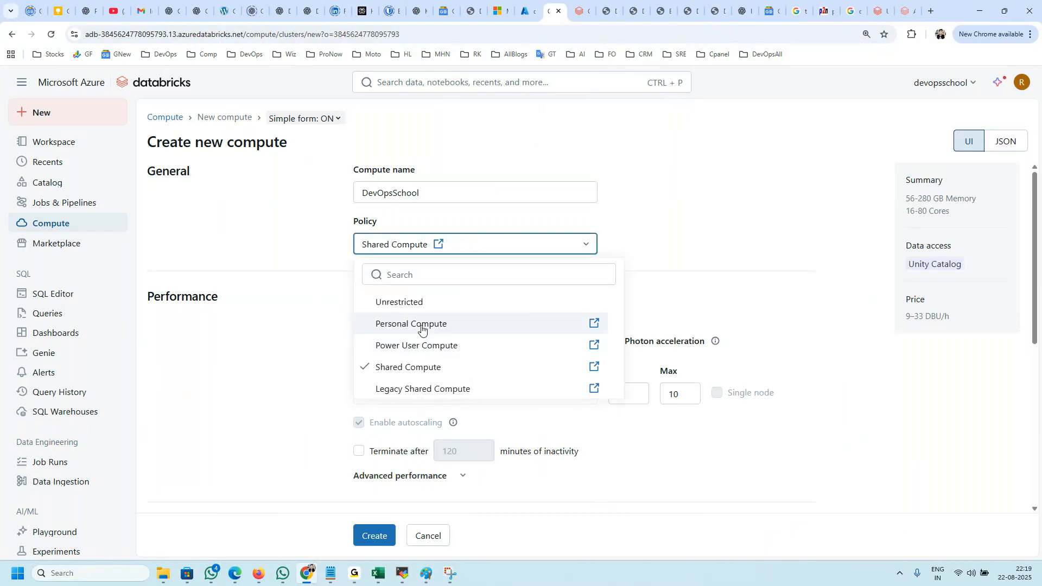
left_click(238, 361)
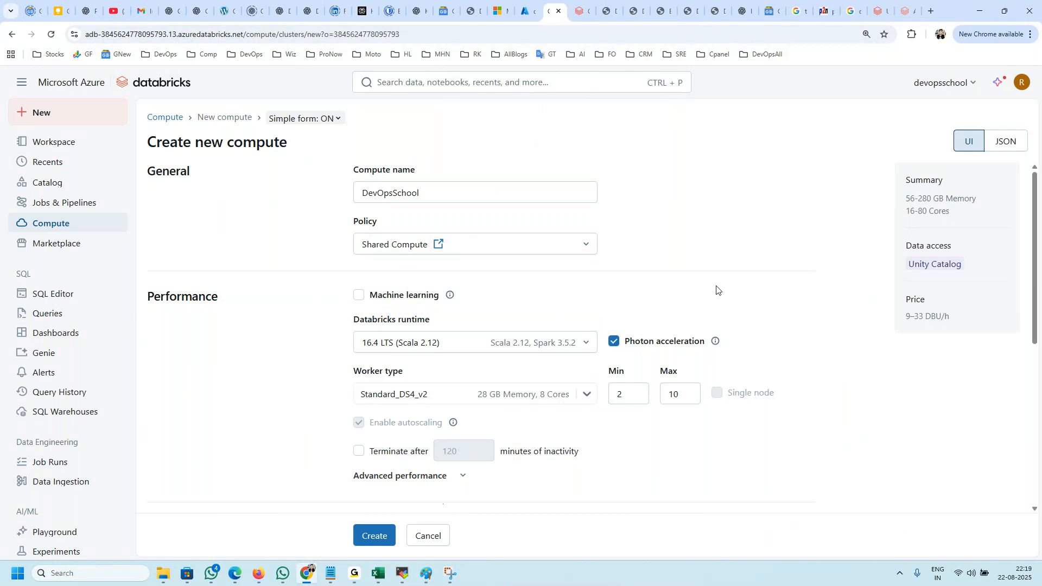
Step: Review the form's settings under the Shared Compute policy, highlighting the Databricks runtime
scroll(491, 324, "down", 2)
scroll(491, 324, "down", 2)
scroll(477, 328, "up", 4)
scroll(467, 347, "down", 2)
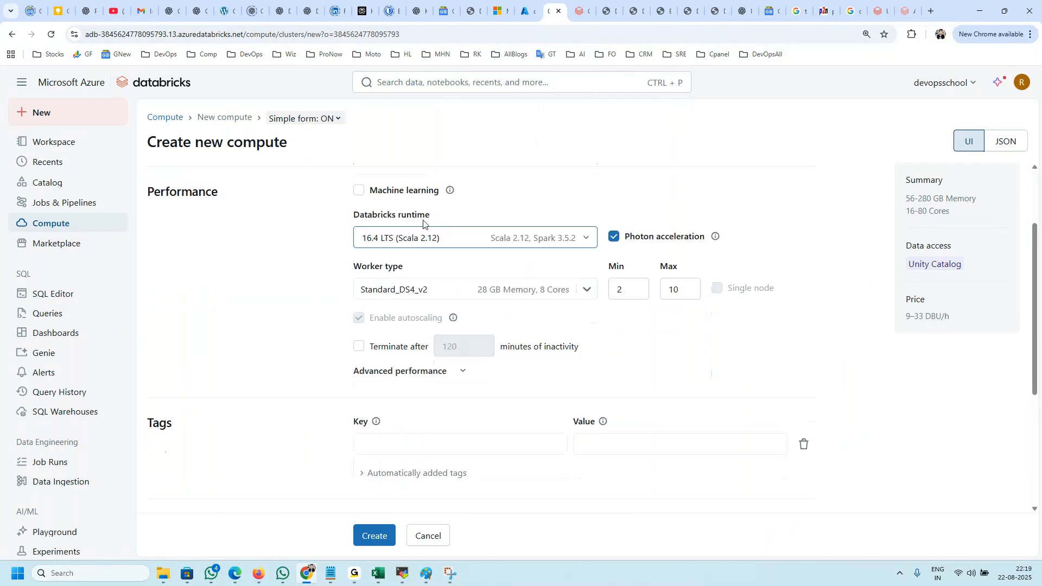
left_click_drag(353, 214, 436, 239)
scroll(429, 245, "up", 2)
Step: Reselect the Shared Compute policy and change it to Personal Compute to compare their settings
left_click(395, 247)
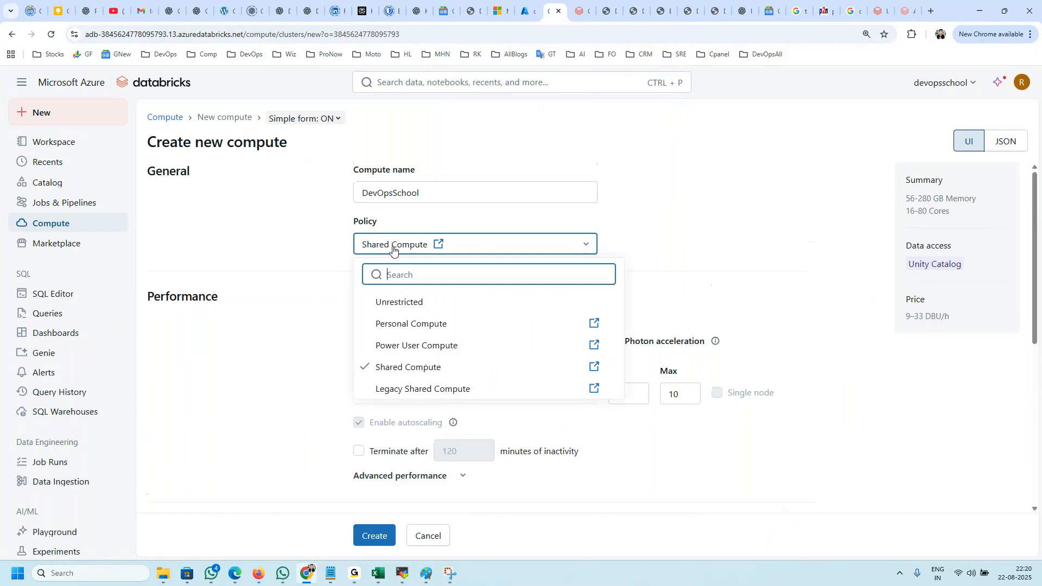
left_click(394, 367)
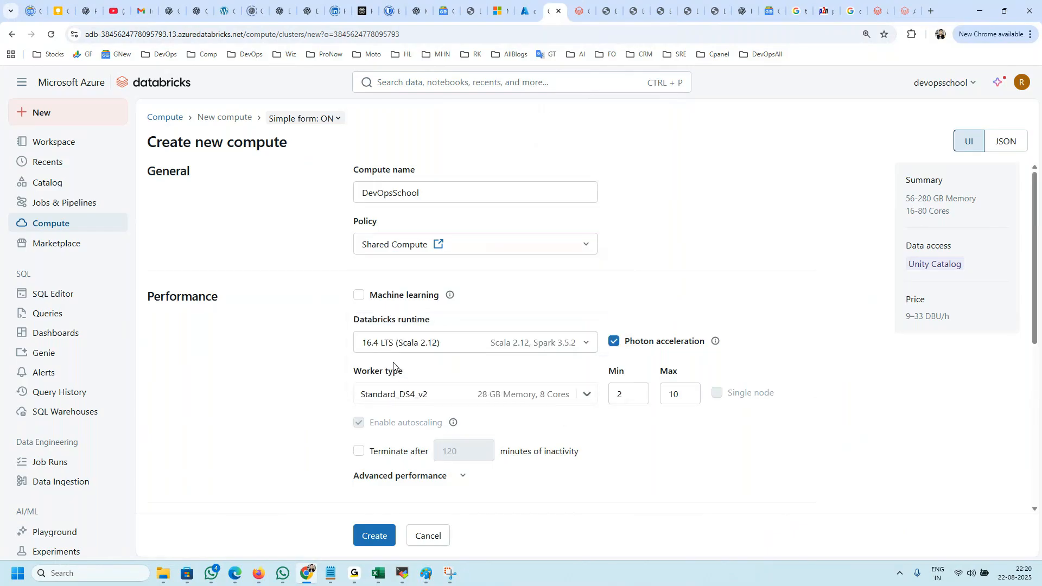
left_click(408, 248)
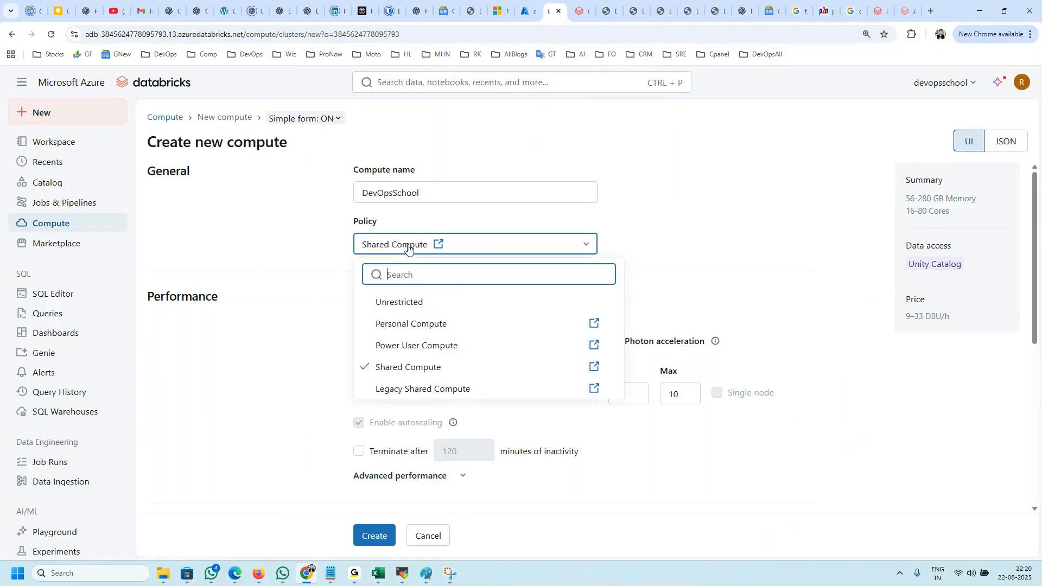
left_click(426, 324)
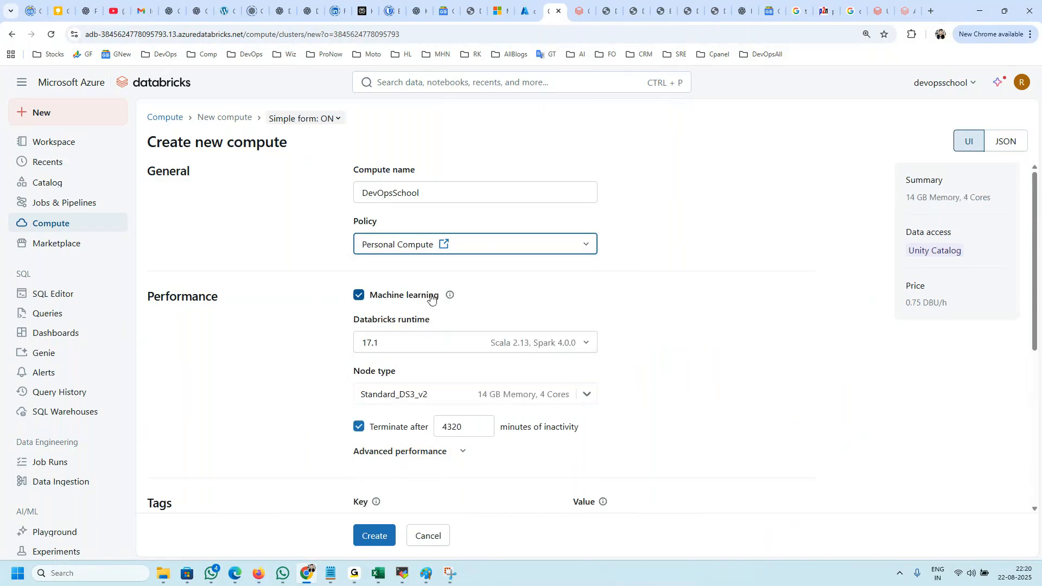
Step: Set the compute policy to Unrestricted and look over the resulting performance settings
left_click(409, 252)
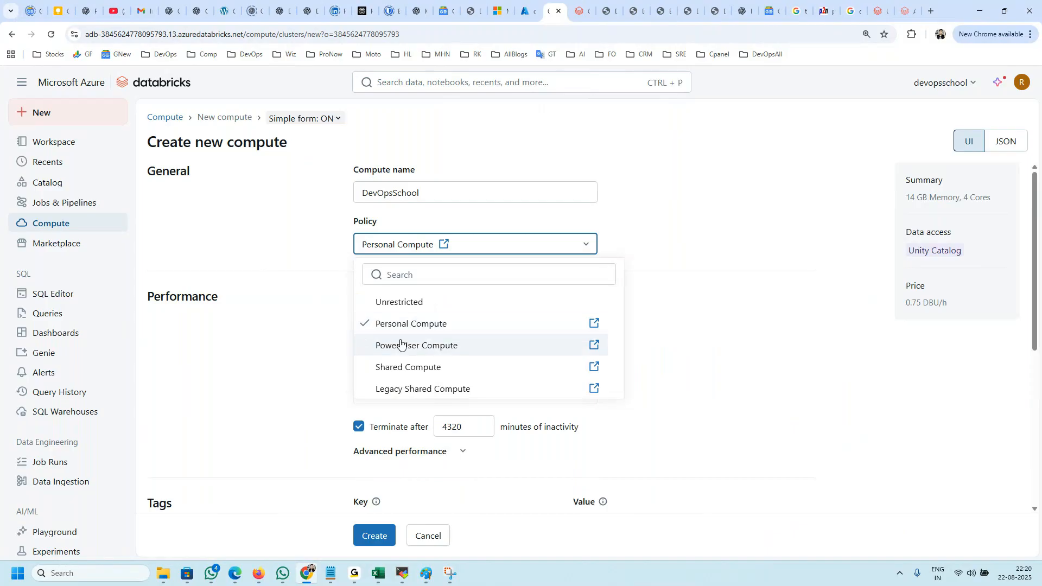
left_click(399, 302)
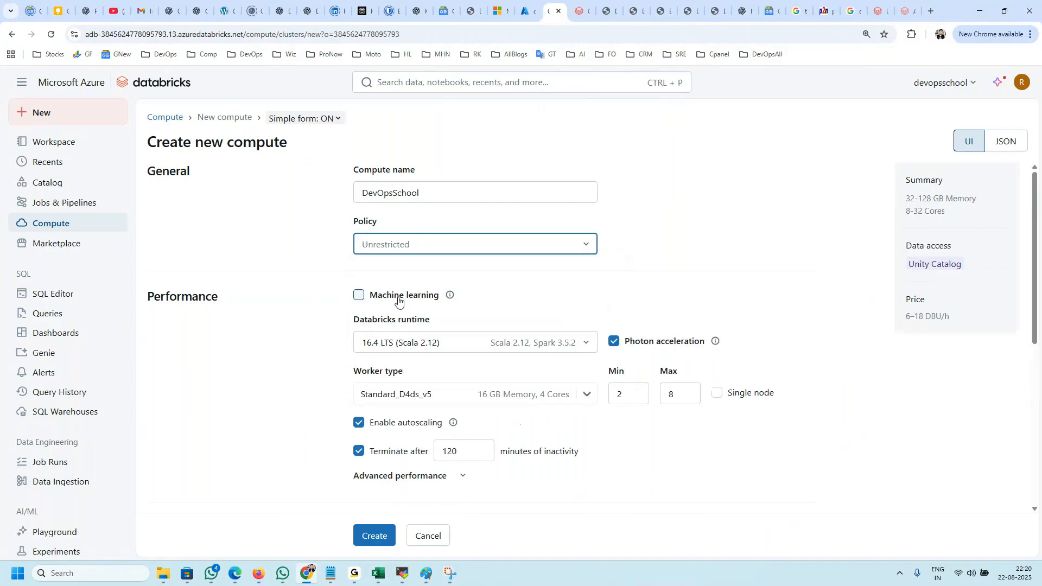
scroll(489, 310, "down", 2)
scroll(475, 301, "up", 2)
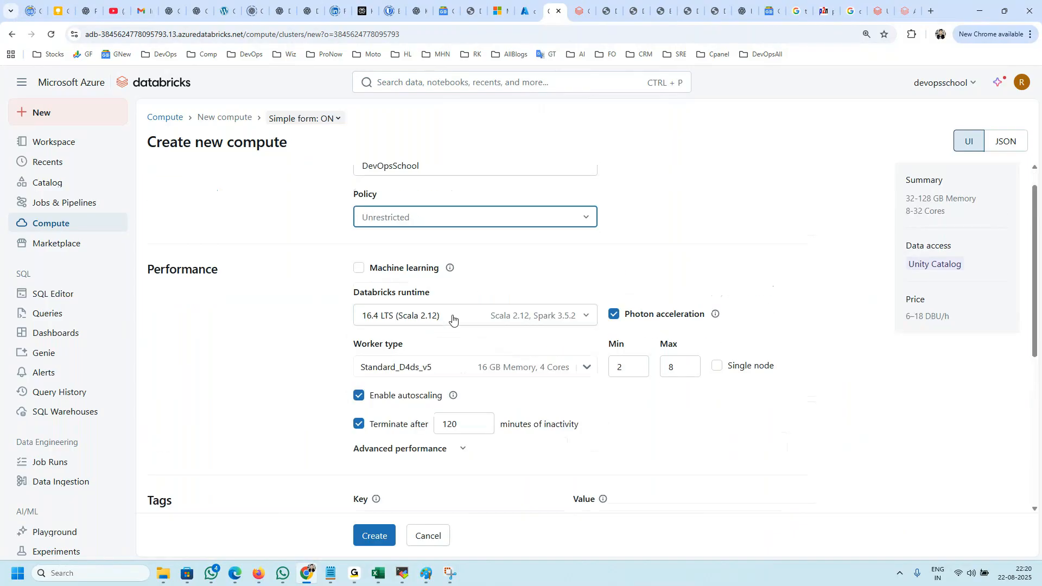
Step: Highlight the Machine learning option of the new compute and look over the AI/ML entries in the workspace navigation
left_click_drag(473, 294, 374, 288)
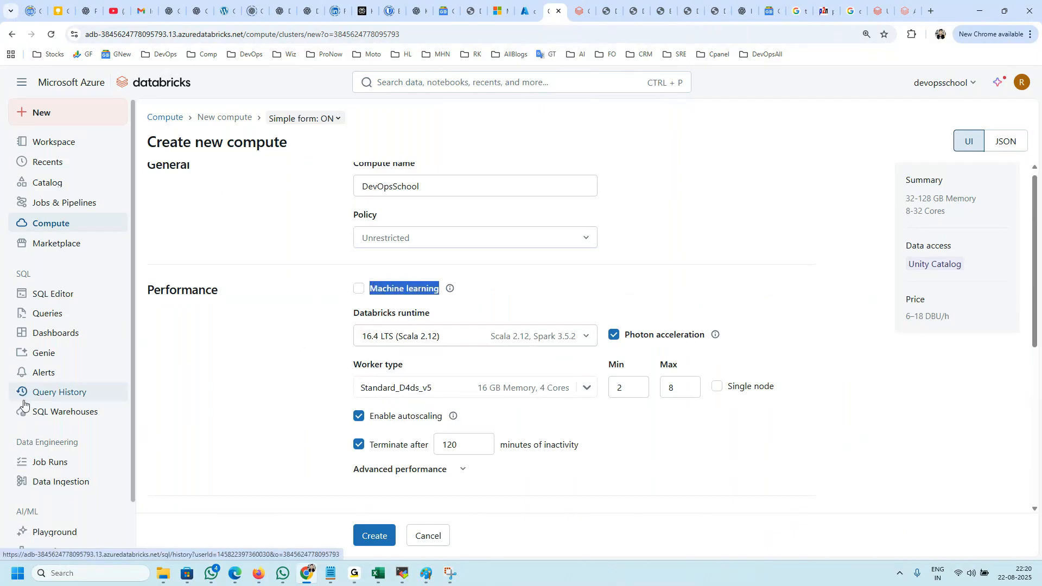
scroll(82, 390, "down", 1)
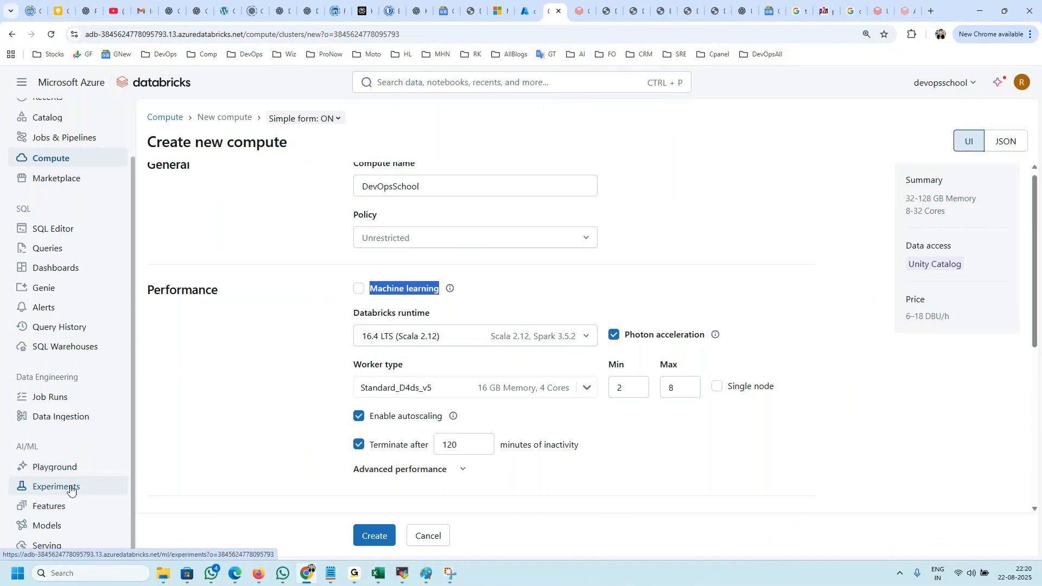
scroll(274, 369, "up", 1)
left_click(284, 194)
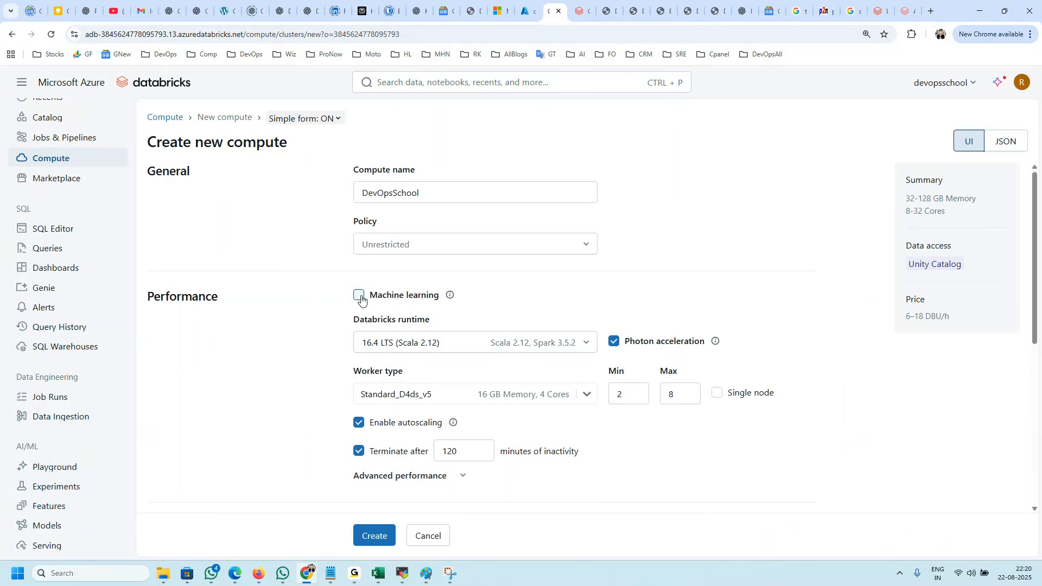
Step: Highlight the Databricks runtime setting and examine its list of available versions without changing the selection
mouse_move(349, 324)
left_mouse_down()
mouse_move(401, 321)
mouse_move(352, 320)
left_mouse_up()
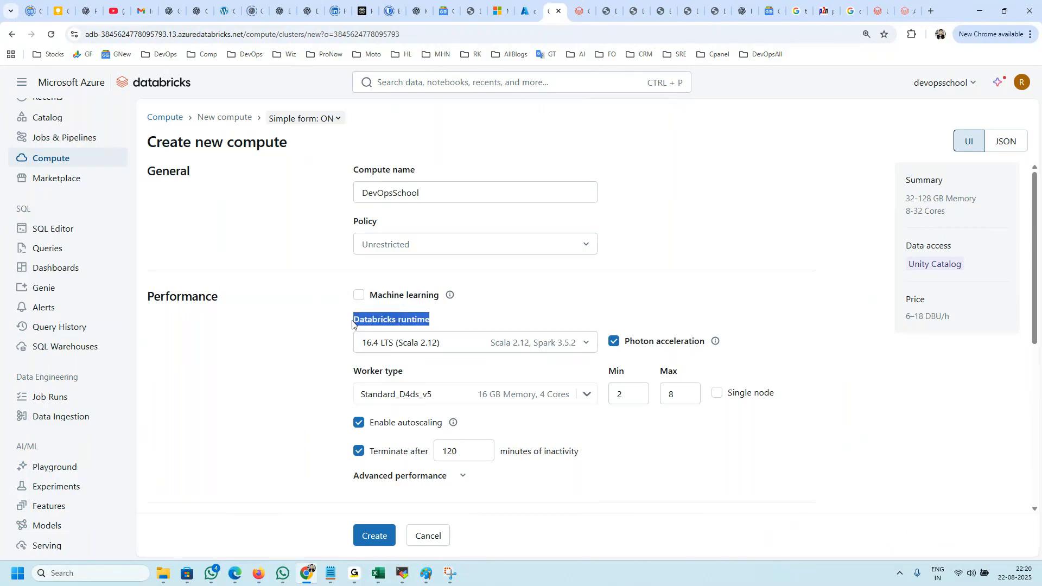
left_click(538, 344)
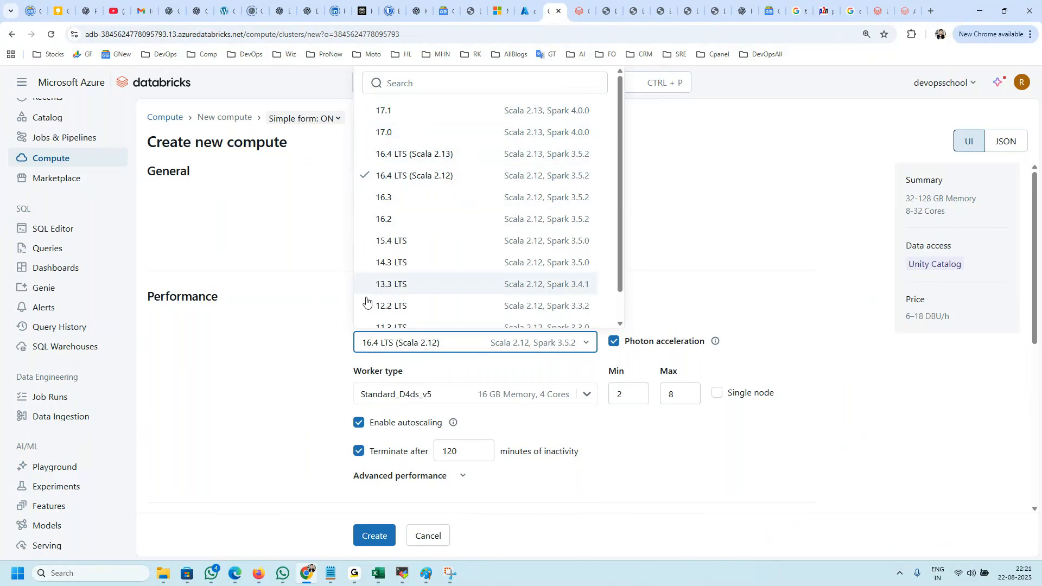
scroll(365, 301, "down", 1)
scroll(510, 184, "up", 1)
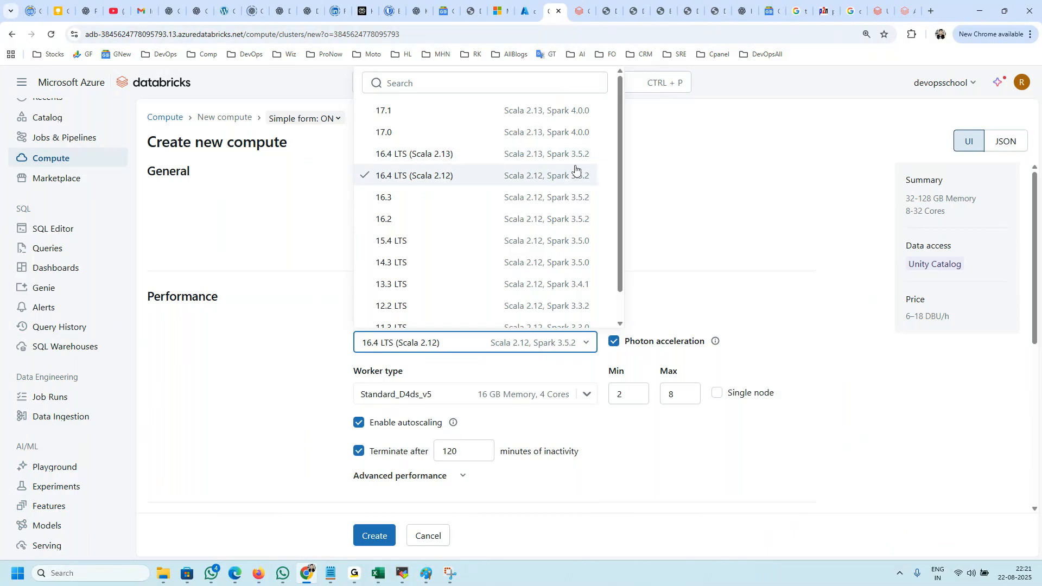
left_click(294, 201)
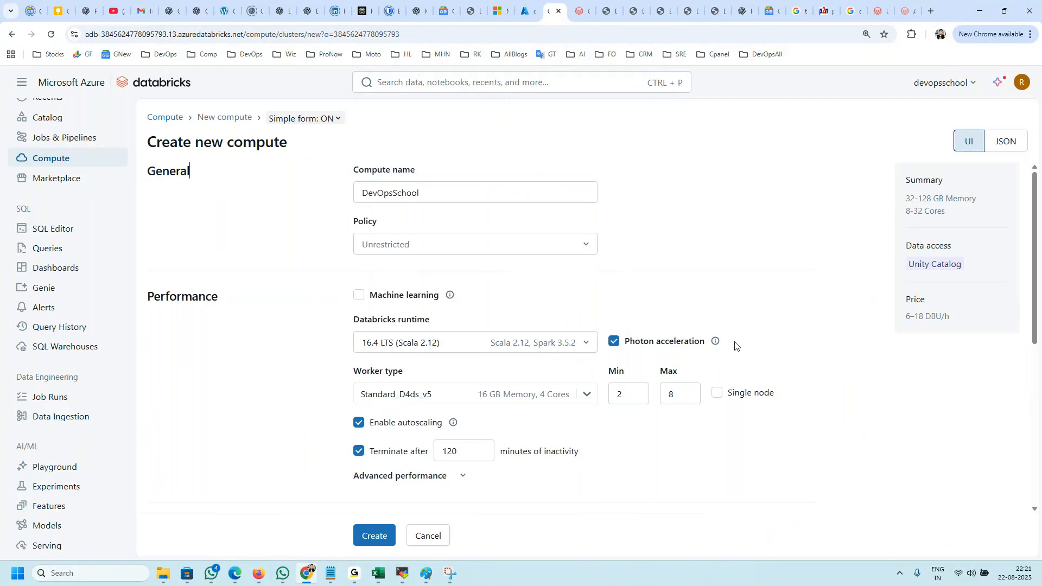
Step: Highlight the Photon acceleration option in the performance settings
left_click_drag(704, 340, 620, 341)
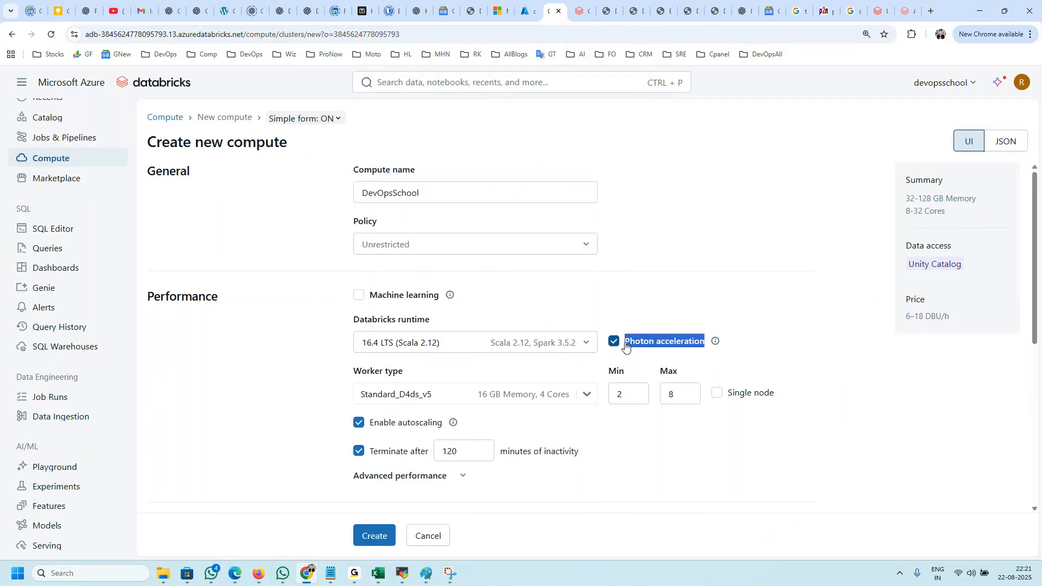
left_click(753, 343)
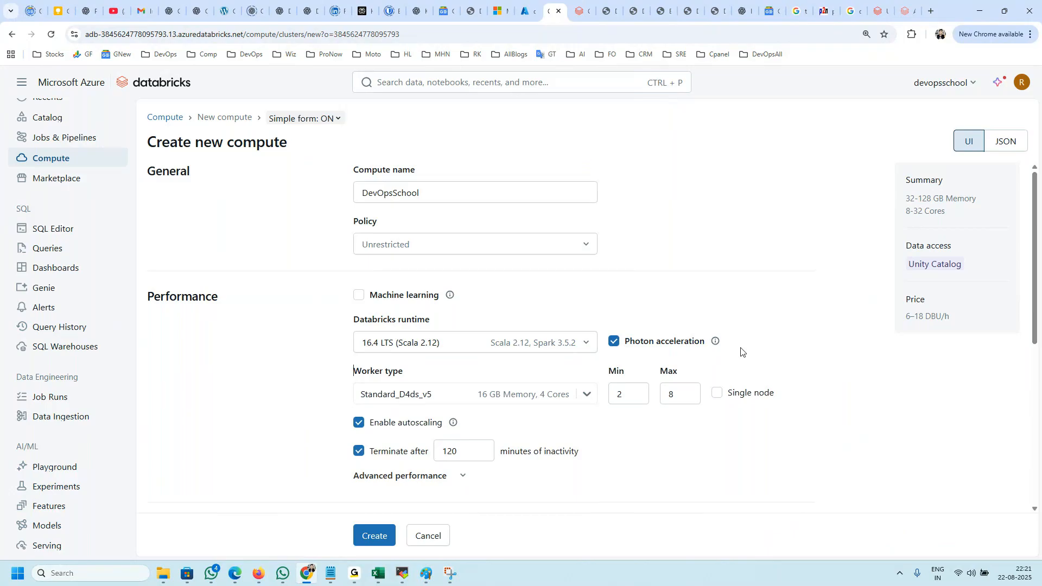
left_click_drag(734, 342, 621, 346)
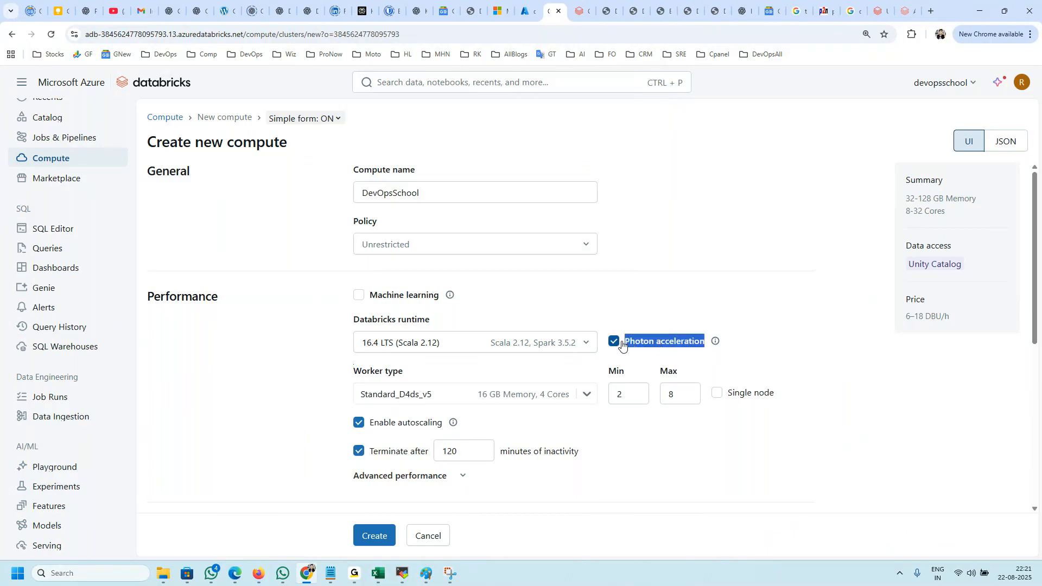
left_click(744, 346)
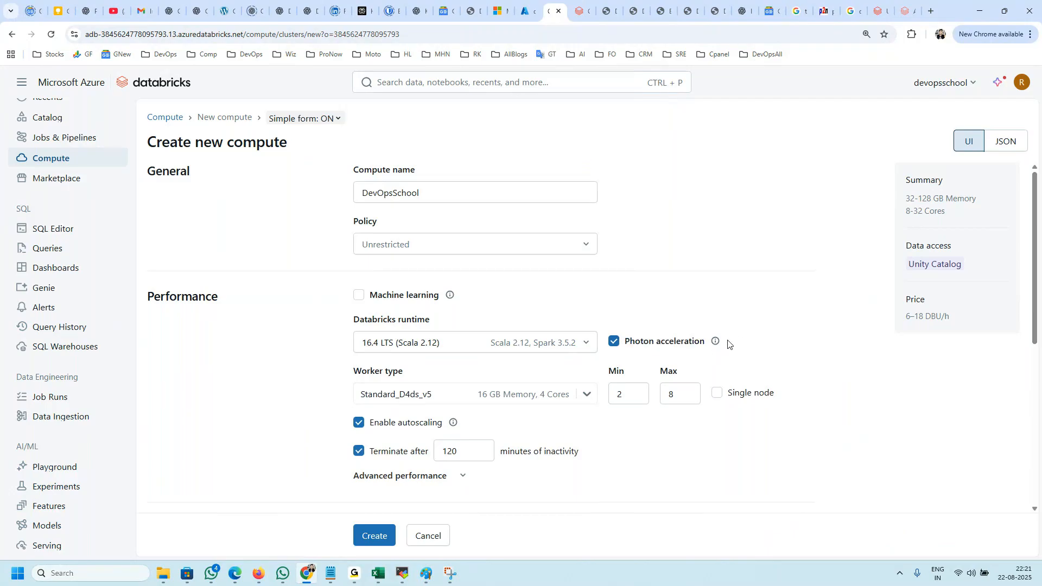
left_click_drag(728, 342, 627, 343)
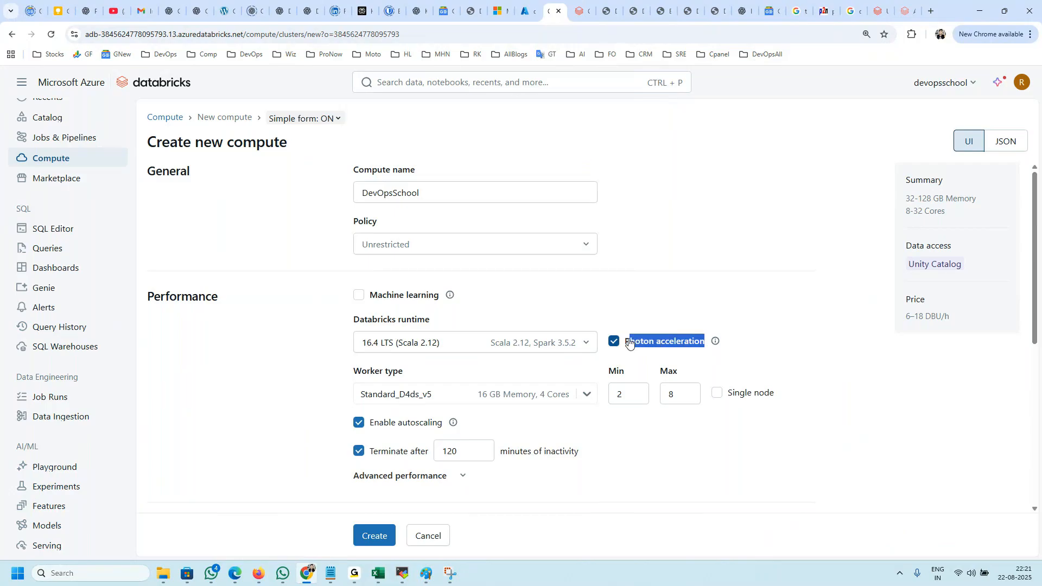
left_click(770, 355)
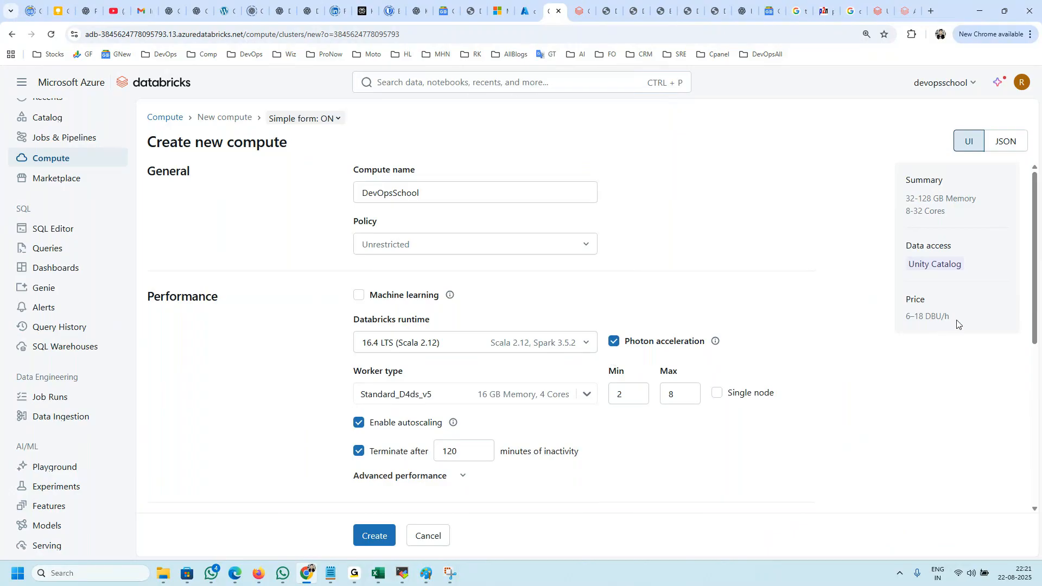
Step: Disable Photon acceleration to compare the price in the summary, and enable it again
left_click_drag(956, 324, 882, 324)
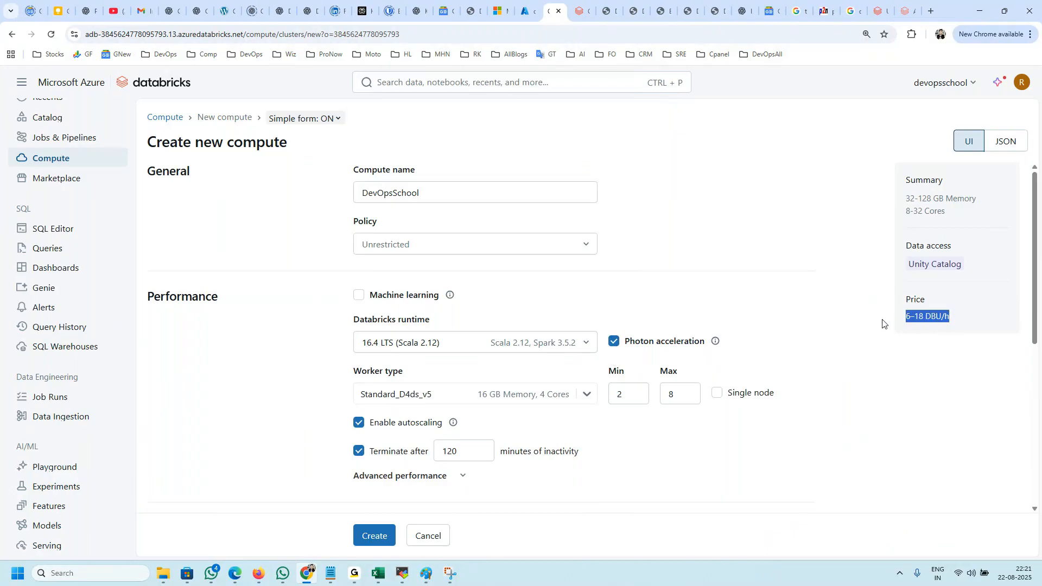
left_click(614, 343)
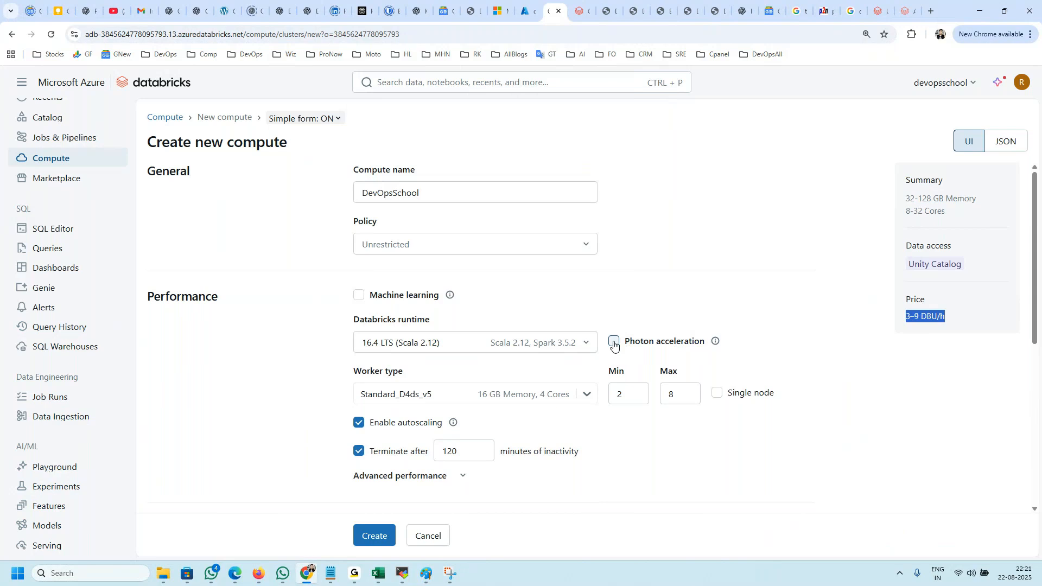
left_click(956, 325)
left_click_drag(962, 324, 901, 324)
left_click(614, 341)
Step: Read the Photon acceleration help text on workload cost and compare it with the price entry in the summary
left_click_drag(705, 341, 630, 340)
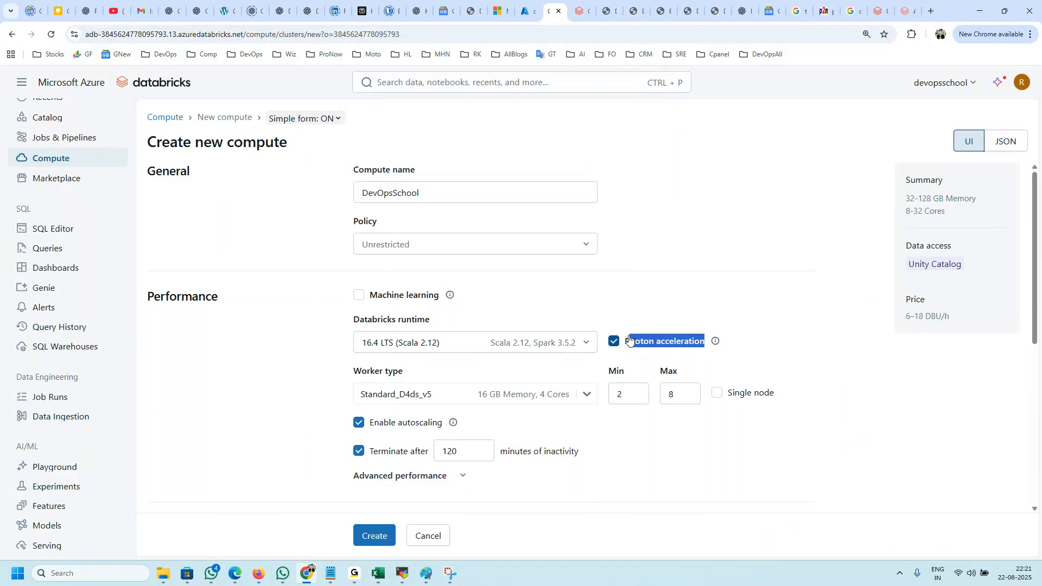
left_click(714, 342)
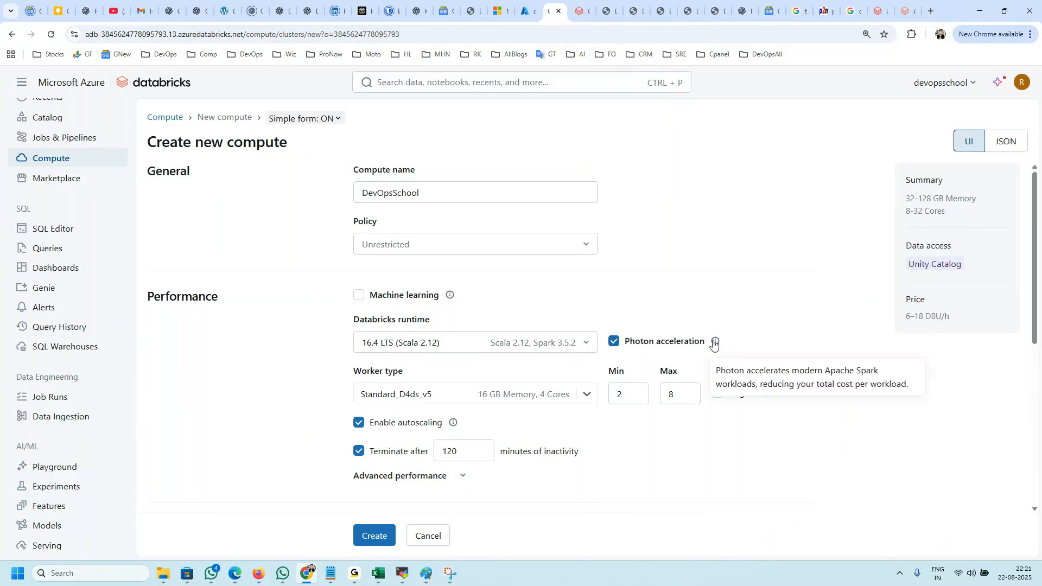
left_click_drag(720, 372, 800, 371)
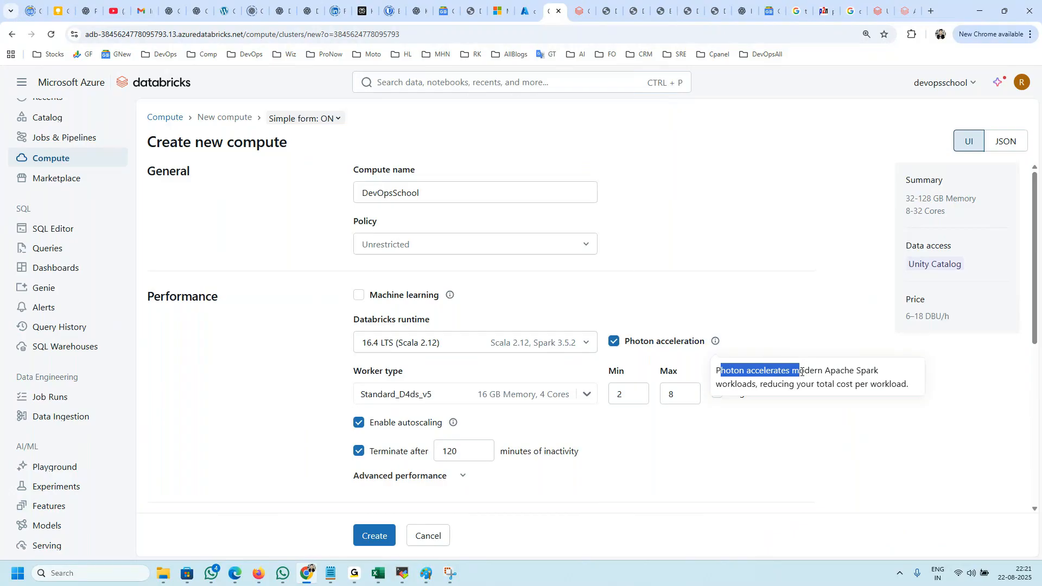
left_click(819, 370)
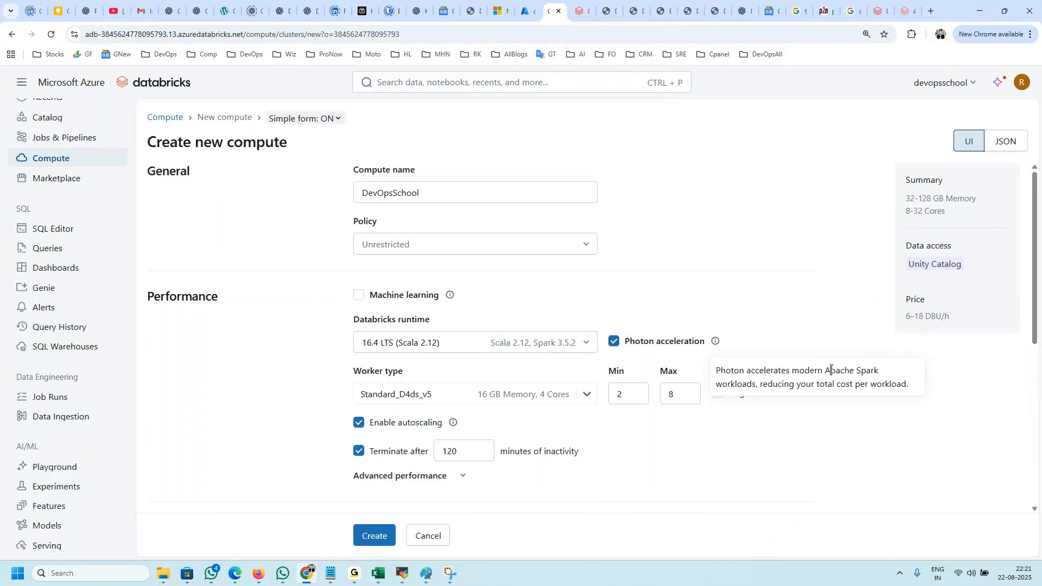
left_click_drag(830, 370, 861, 370)
left_click_drag(755, 384, 904, 386)
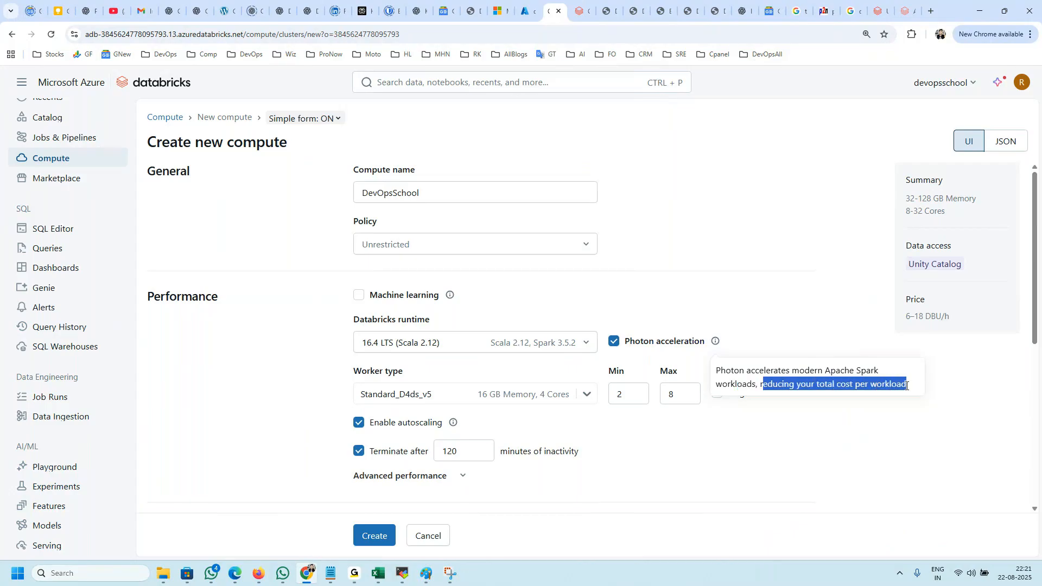
left_click(903, 385)
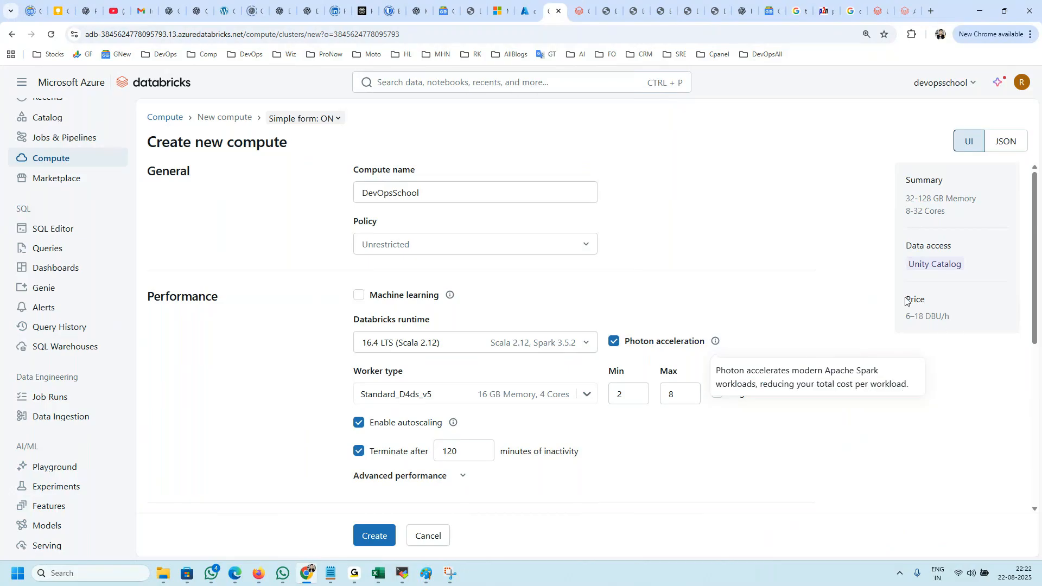
left_click_drag(904, 298, 959, 319)
left_click(716, 341)
left_click_drag(901, 386, 764, 371)
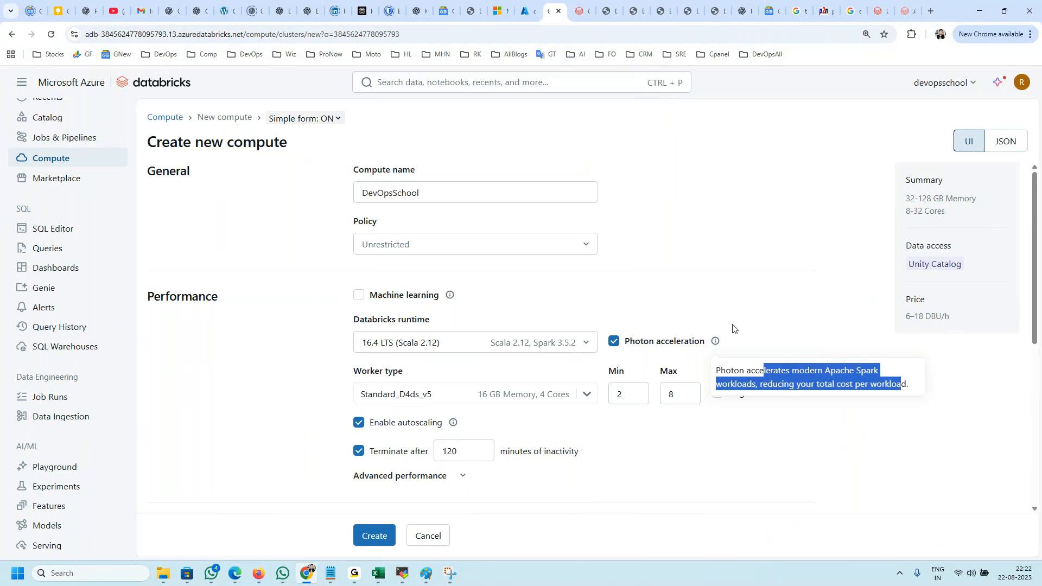
left_click_drag(978, 318, 902, 321)
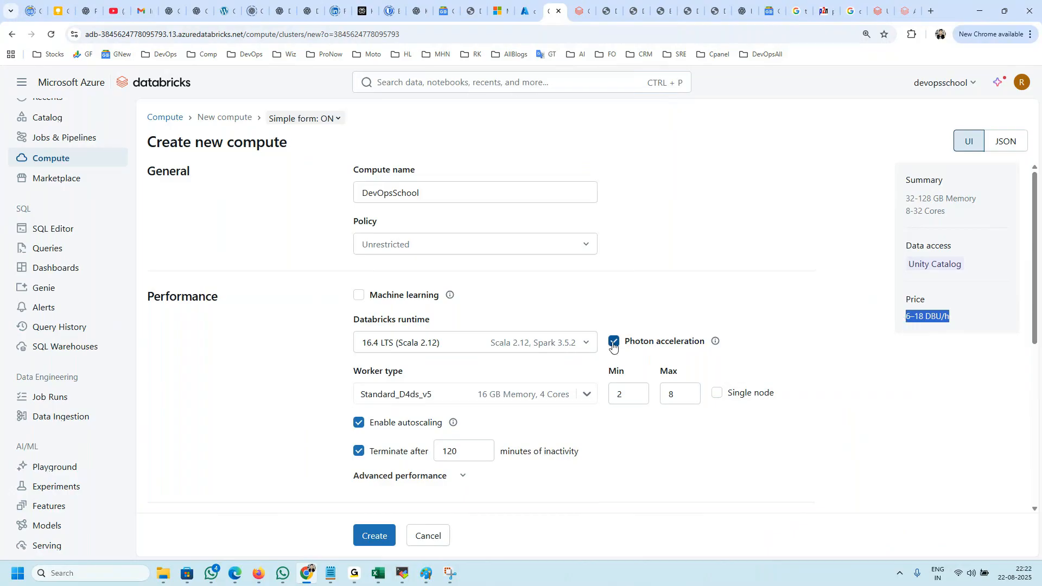
Step: Copy the Photon acceleration label and search the web for "photon acceleration databricks" in a new browser tab
left_click_drag(708, 342, 627, 345)
key("ctrl+c")
key("ctrl+t")
key("ctrl+v")
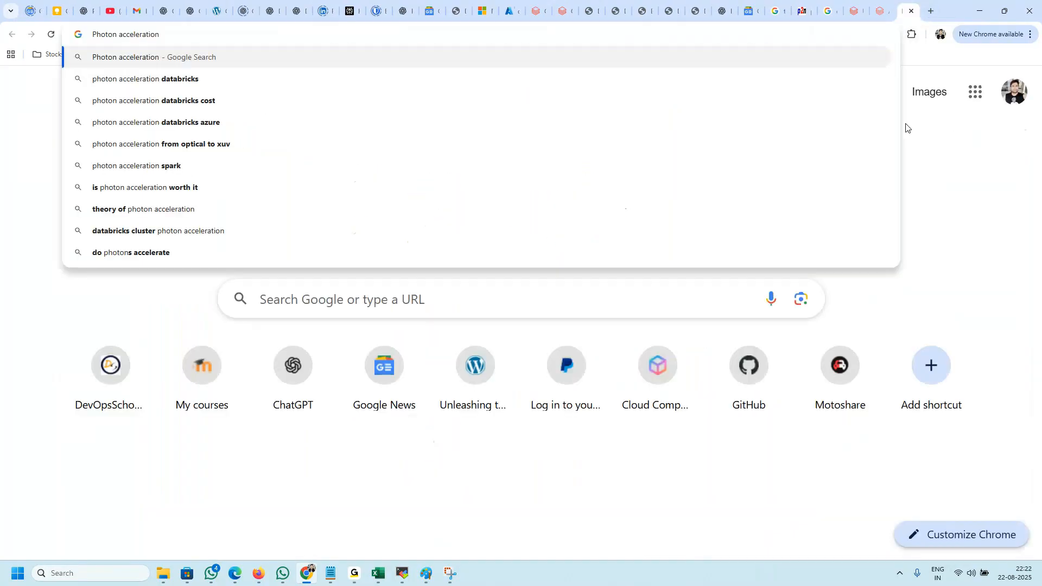
type("data")
key("Return")
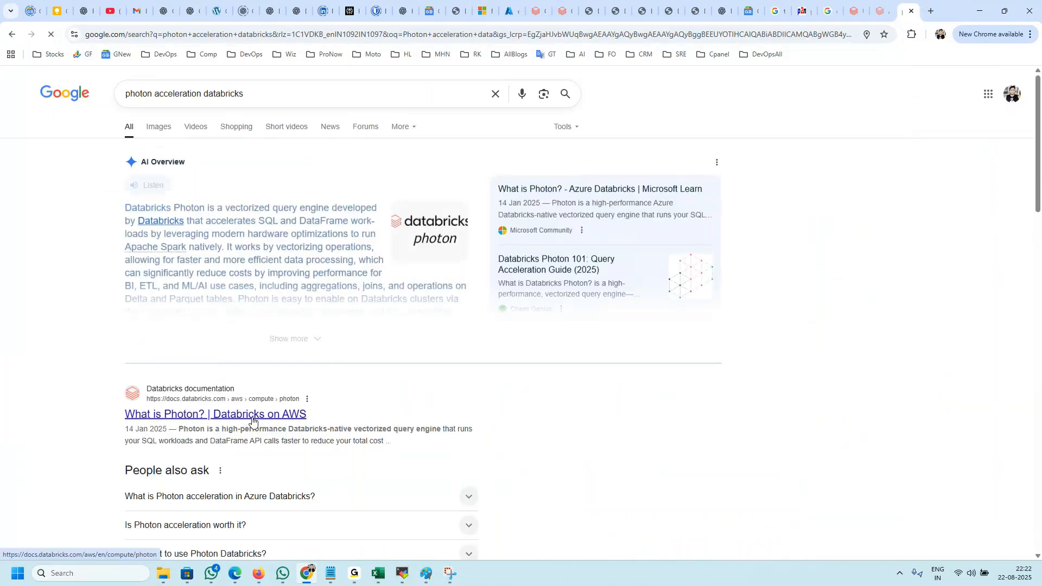
Step: Open the Databricks on AWS documentation article "What is Photon?" and skim its sections
left_click(252, 415)
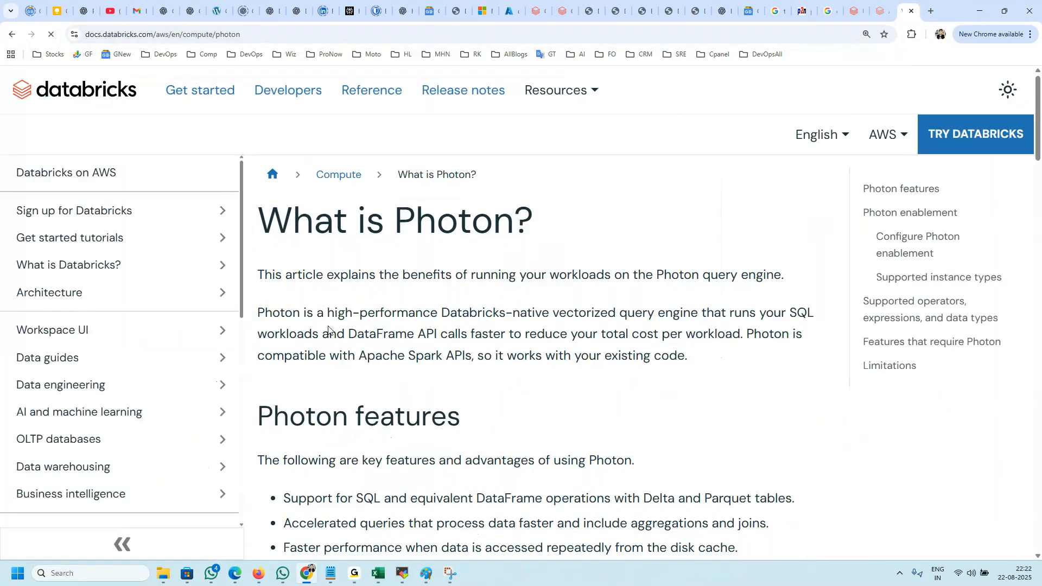
scroll(330, 329, "down", 4)
scroll(330, 328, "down", 6)
scroll(330, 320, "up", 7)
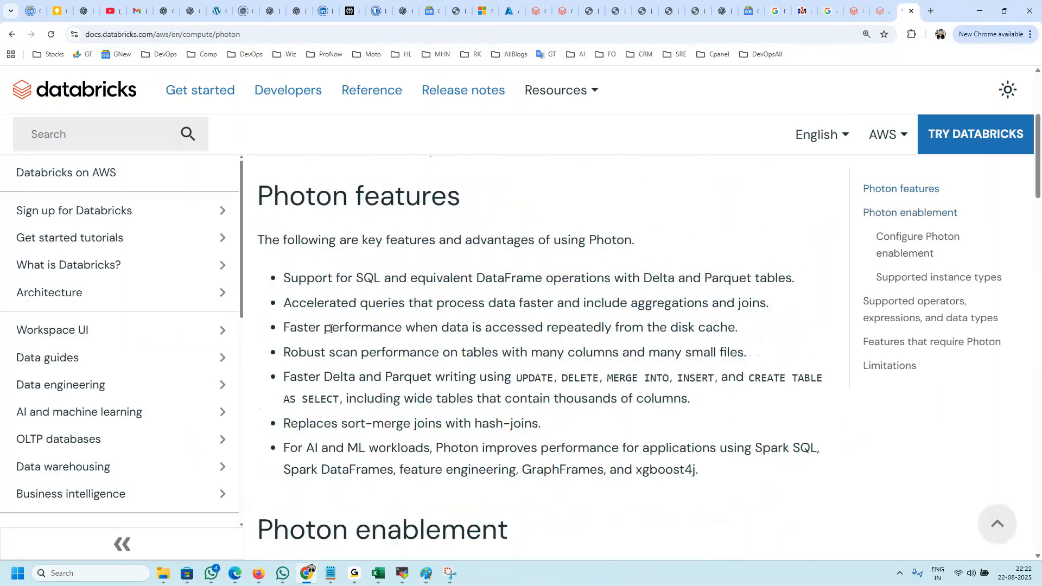
scroll(330, 315, "up", 3)
Step: Read the article's introductory paragraph, highlighting the query engine, SQL, DataFrame API, cost and Apache Spark API compatibility phrases
left_click_drag(258, 318, 590, 320)
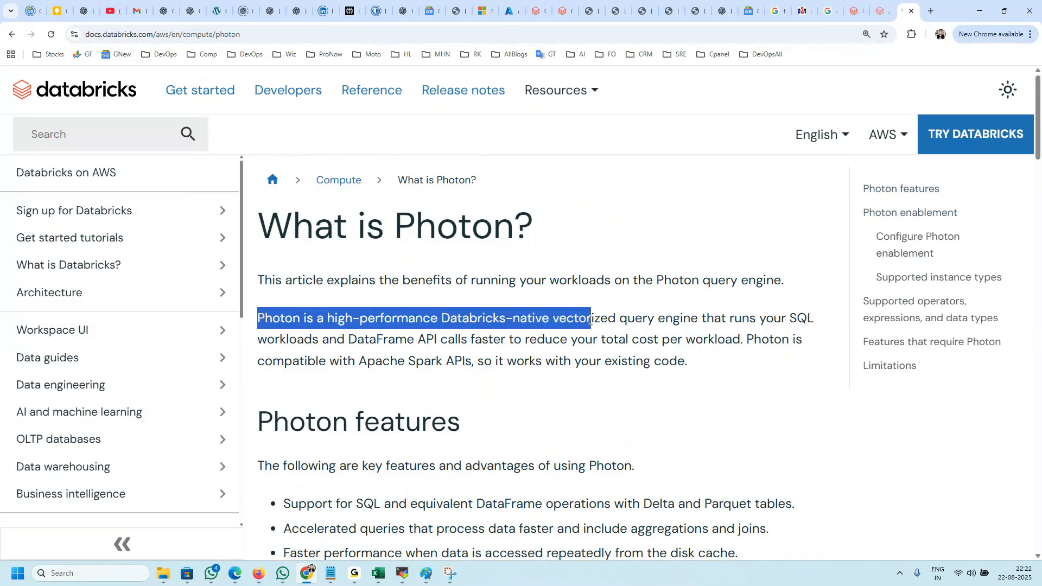
double_click(647, 318)
left_click_drag(699, 319, 609, 320)
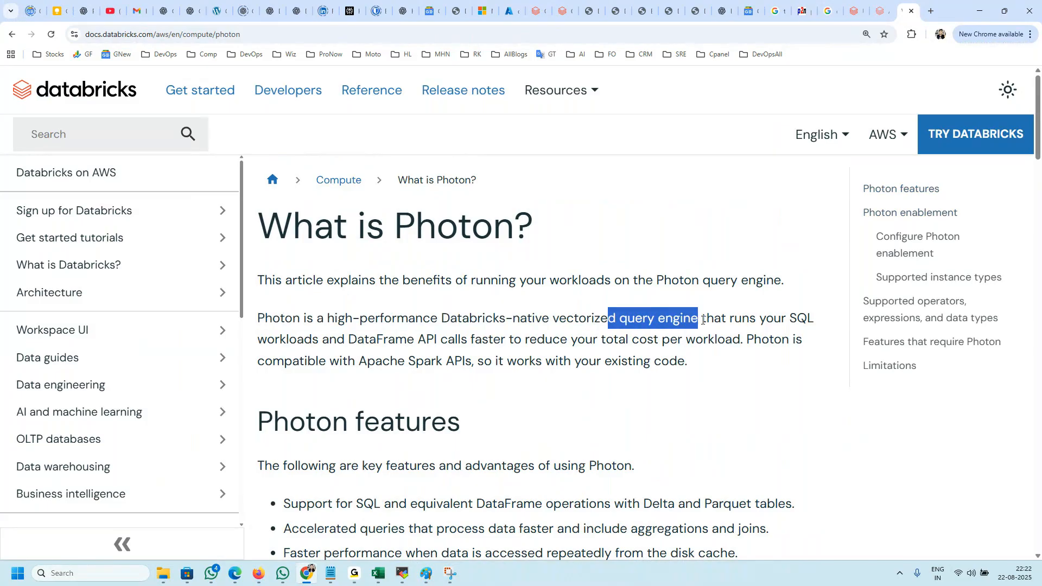
double_click(708, 319)
left_click(782, 319)
double_click(775, 320)
left_click(774, 320)
left_click_drag(347, 339, 475, 338)
left_click(548, 335)
double_click(497, 339)
mouse_move(570, 339)
left_mouse_down()
mouse_move(686, 339)
mouse_move(578, 339)
left_mouse_up()
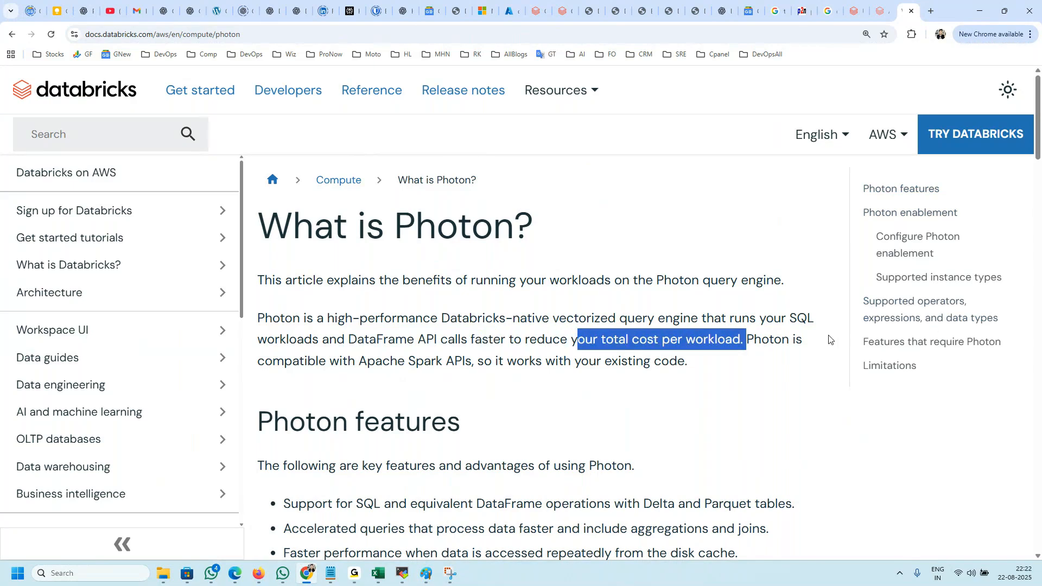
left_click_drag(292, 361, 470, 361)
left_click_drag(668, 360, 514, 345)
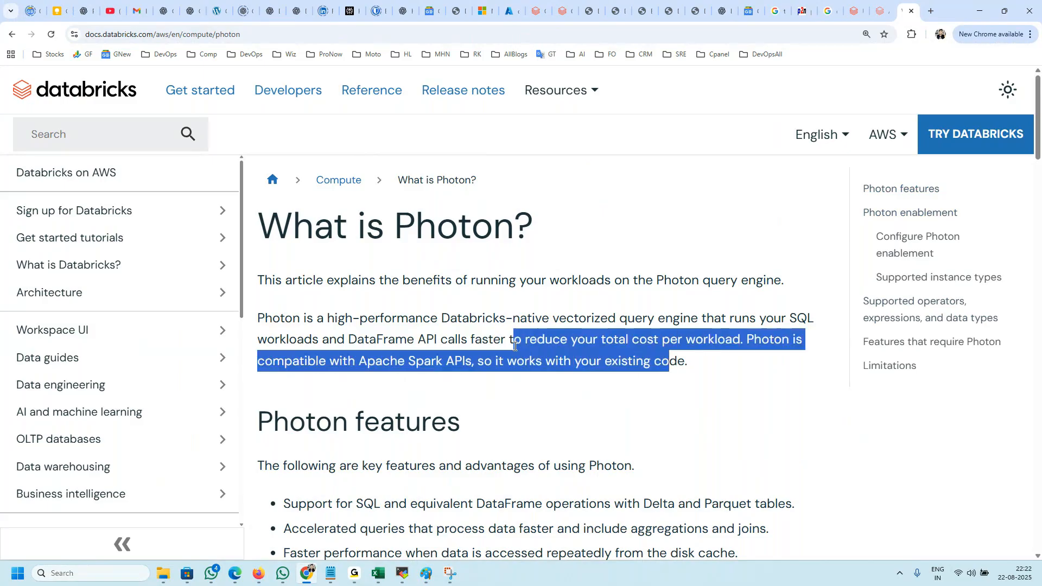
left_click(578, 354)
left_click(712, 363)
left_click_drag(712, 366, 321, 322)
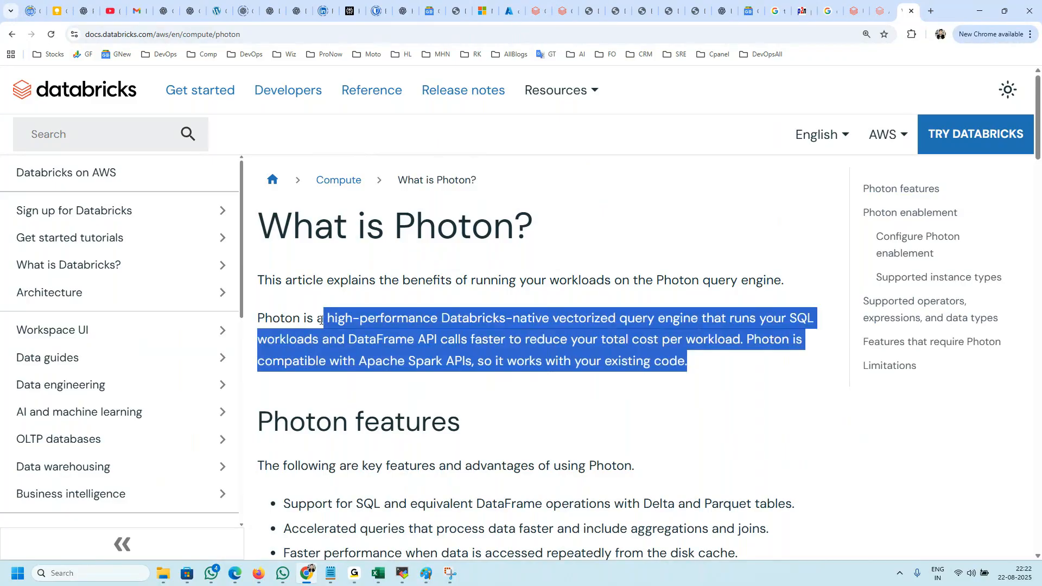
Step: Review the key advantages listed under Photon features and highlight "Databricks-native vectorized query engine" in the introduction
scroll(350, 382, "down", 2)
scroll(350, 383, "down", 4)
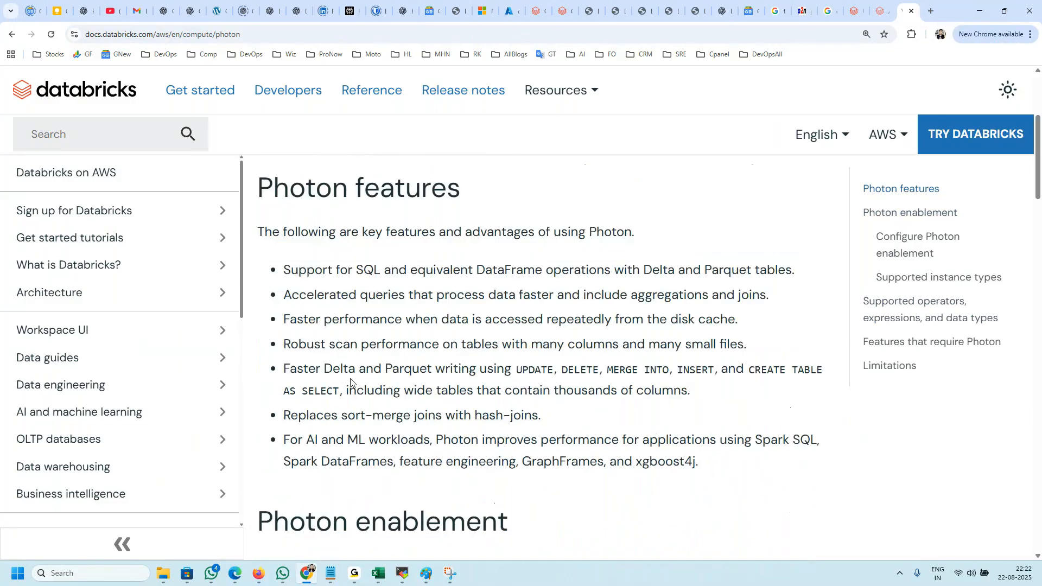
left_click_drag(282, 233, 551, 398)
left_click_drag(323, 233, 498, 233)
left_click_drag(356, 258, 437, 258)
left_click_drag(315, 282, 423, 283)
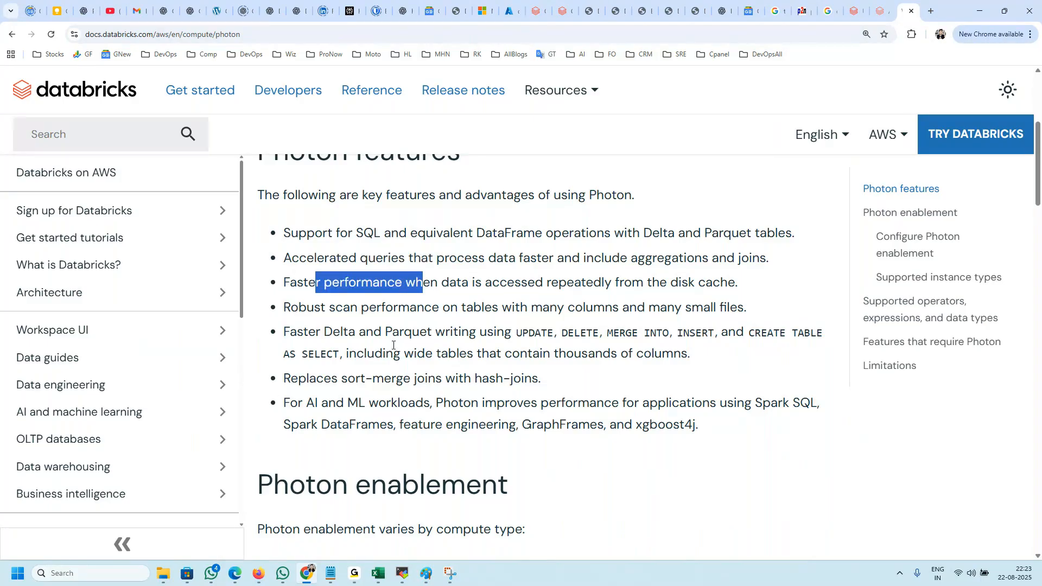
scroll(586, 427, "up", 5)
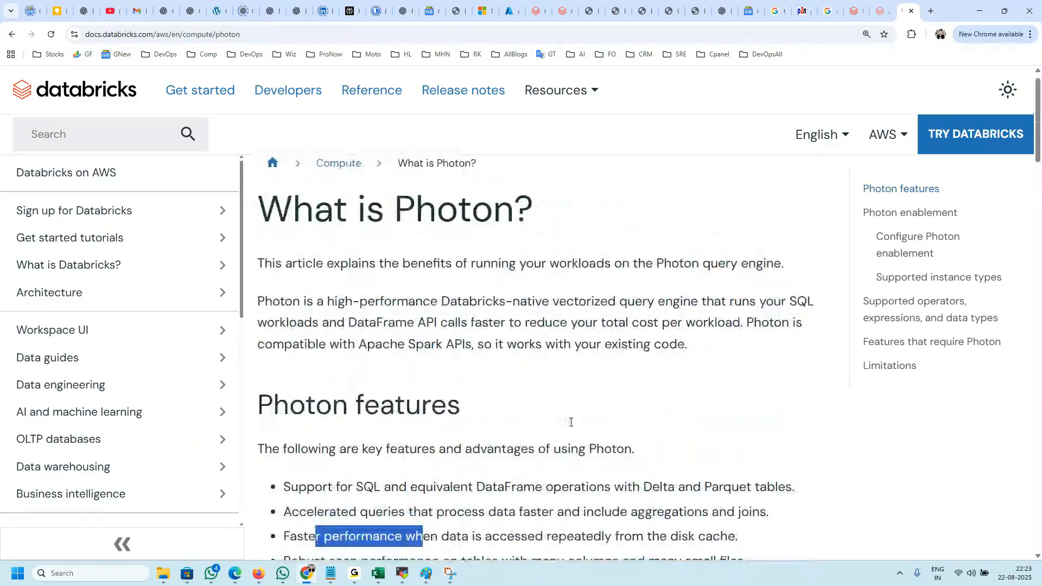
left_click_drag(707, 302, 442, 303)
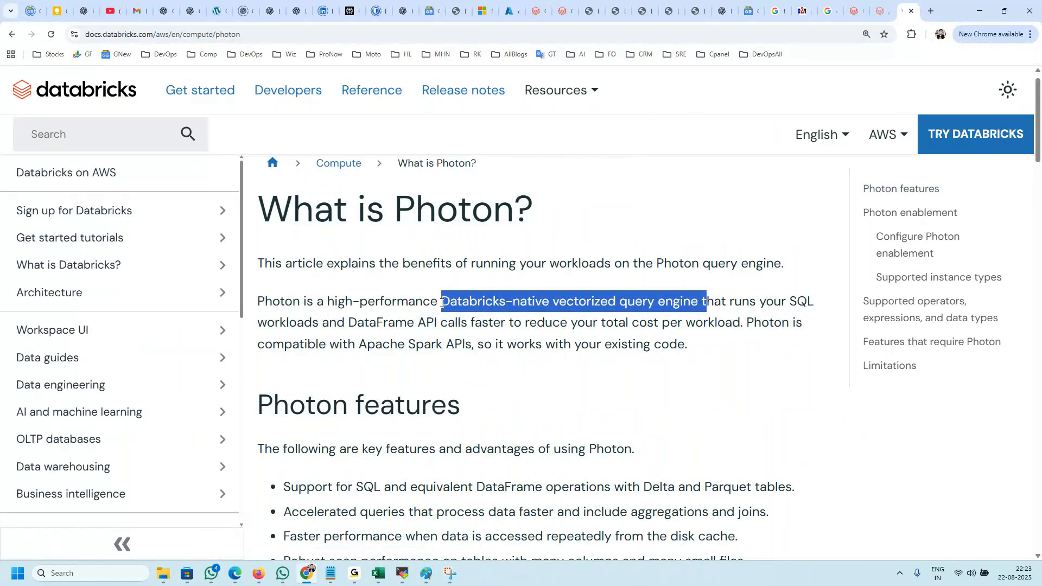
Step: Highlight "Databricks-native vectorized query engine" and the Photon features list, and skim down to the Photon enablement section
left_click(443, 302)
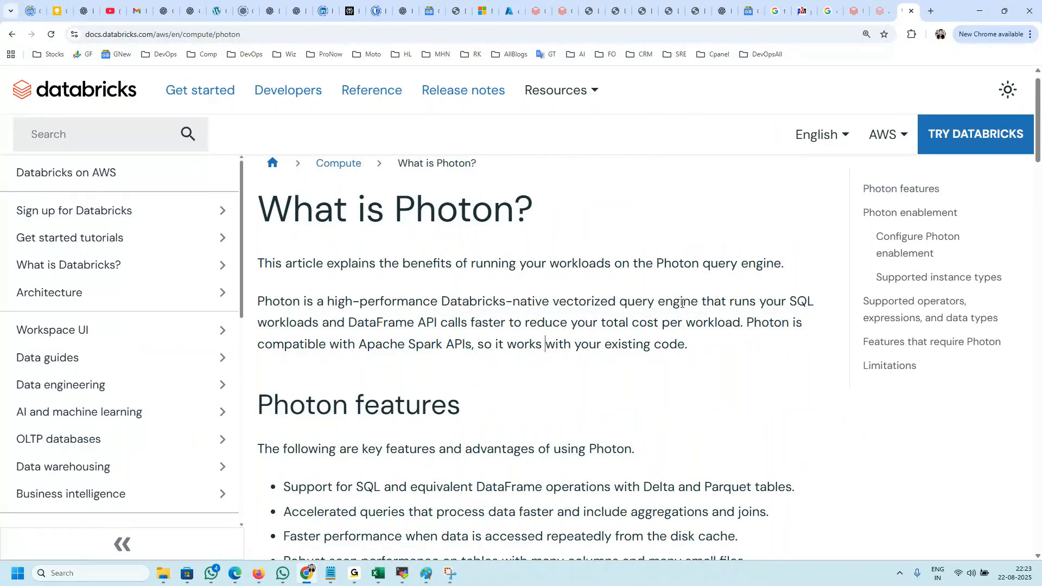
left_click_drag(443, 301, 699, 293)
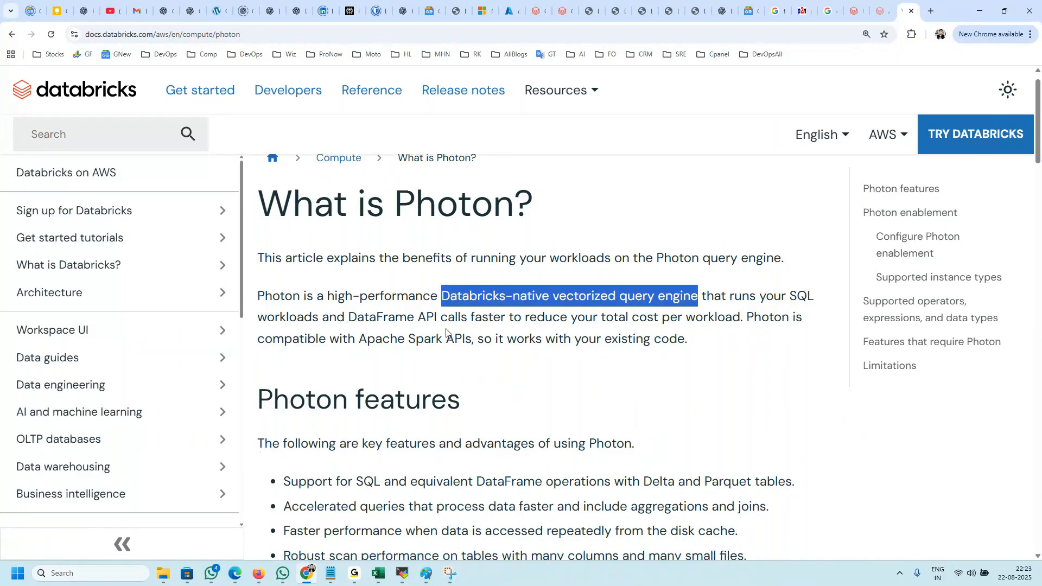
scroll(450, 337, "down", 4)
left_click_drag(323, 271, 485, 415)
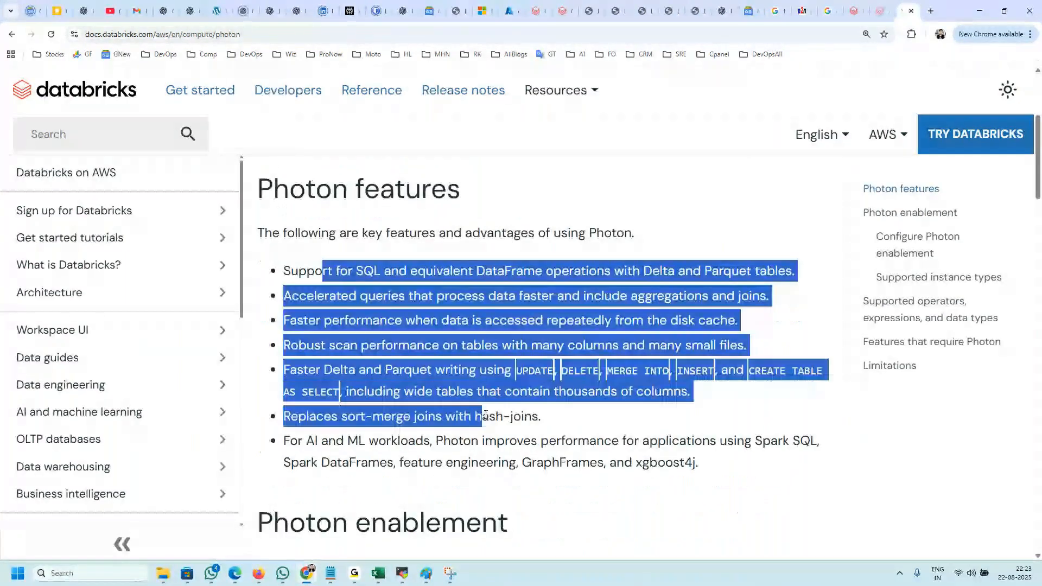
scroll(485, 416, "down", 3)
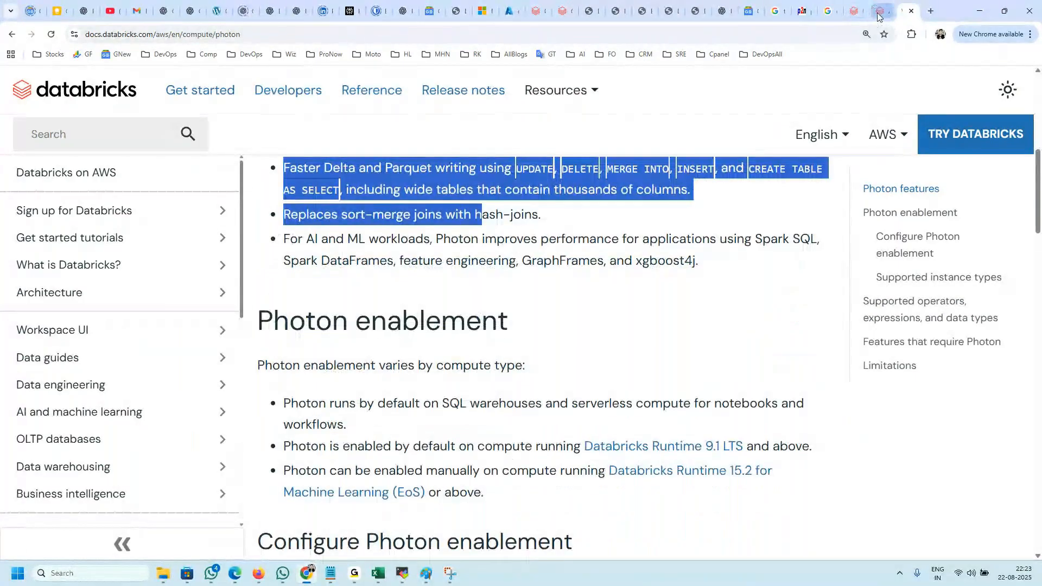
Step: Return to the Create new compute form and examine the available worker types with their memory and core sizes
left_click(879, 13)
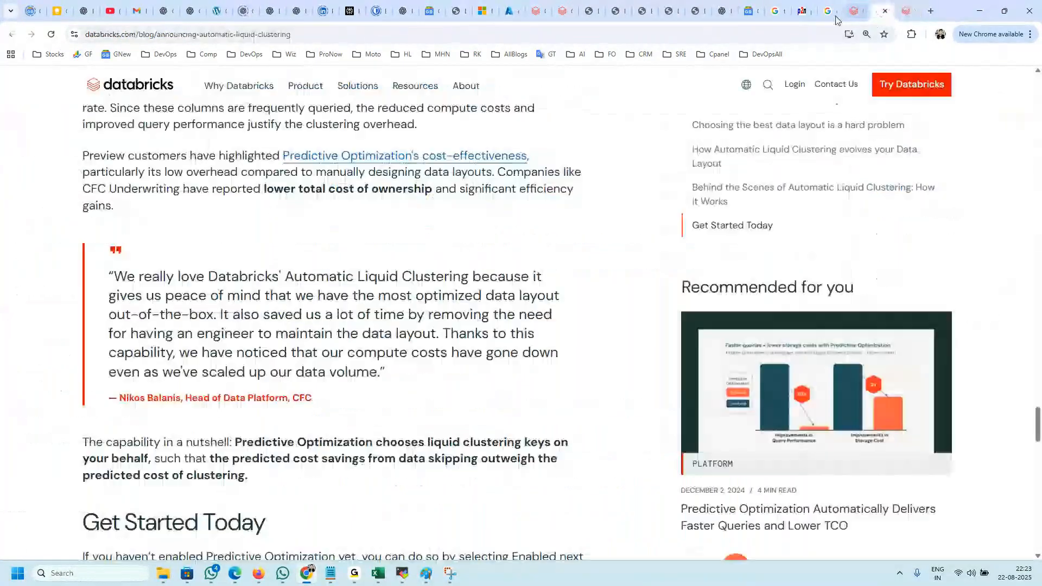
left_click(575, 18)
left_click(537, 12)
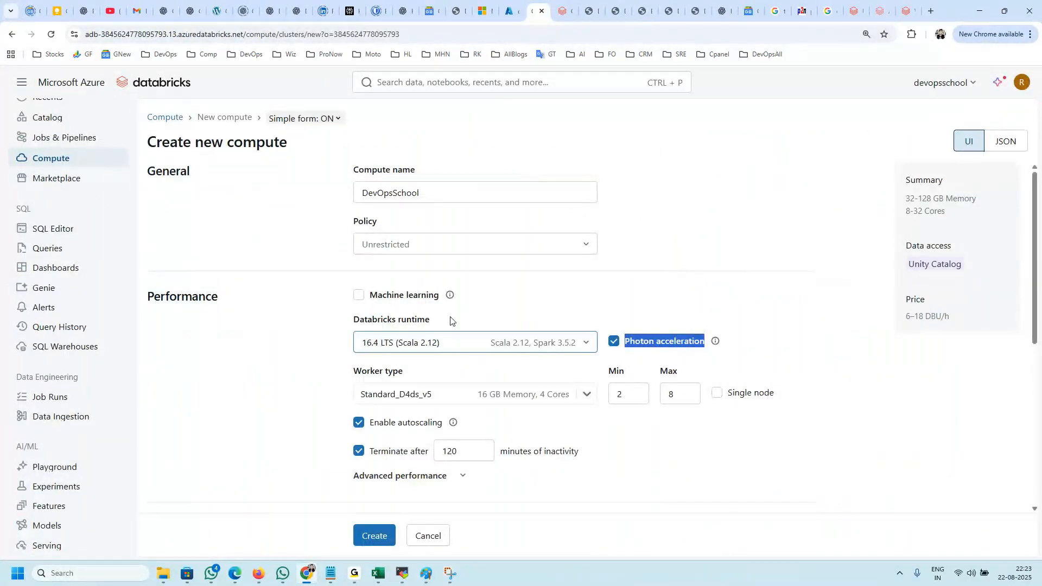
scroll(455, 329, "down", 2)
left_click_drag(405, 265, 349, 279)
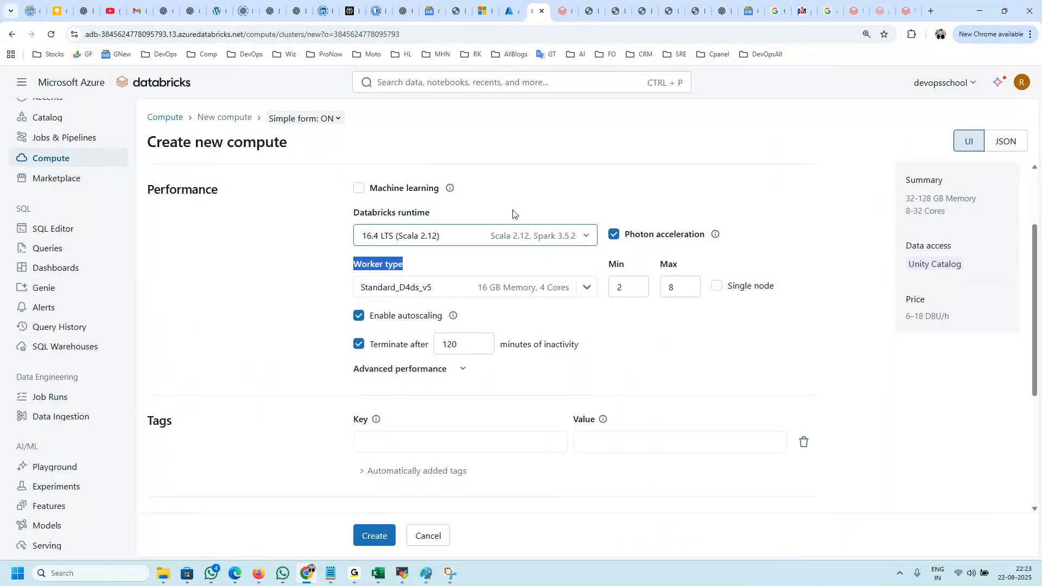
left_click(392, 292)
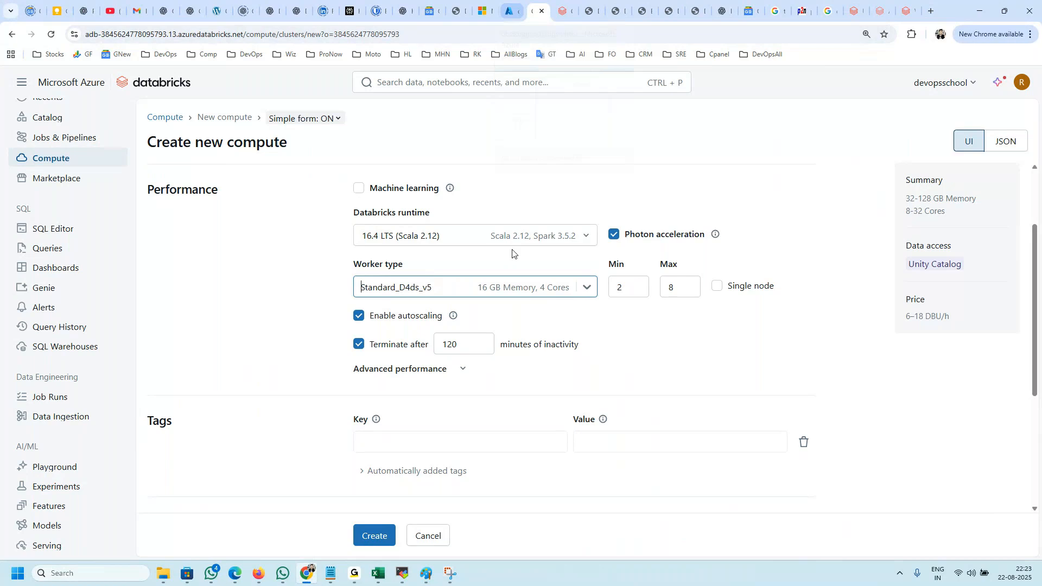
left_click(430, 292)
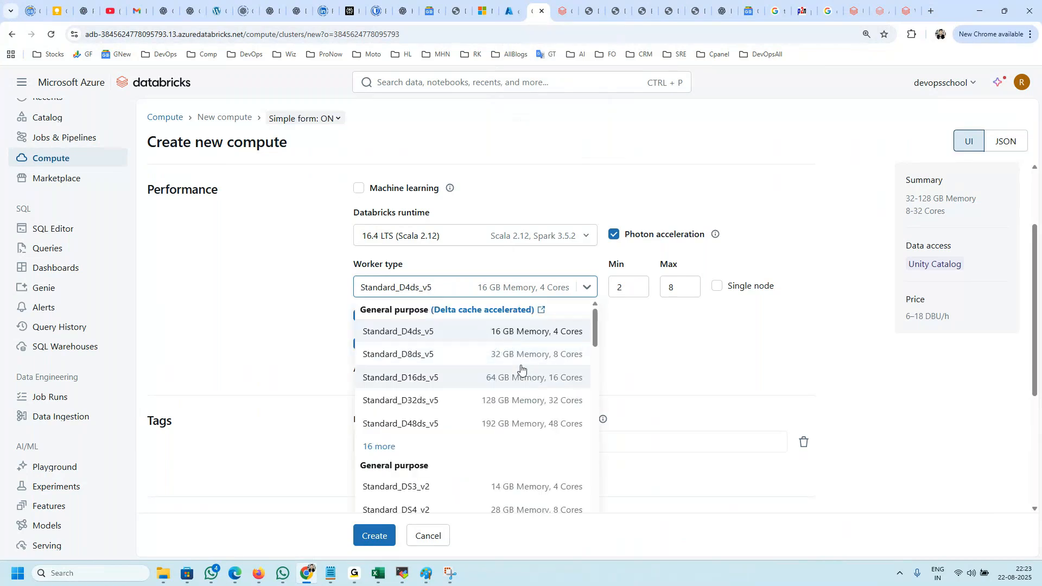
scroll(535, 415, "down", 2)
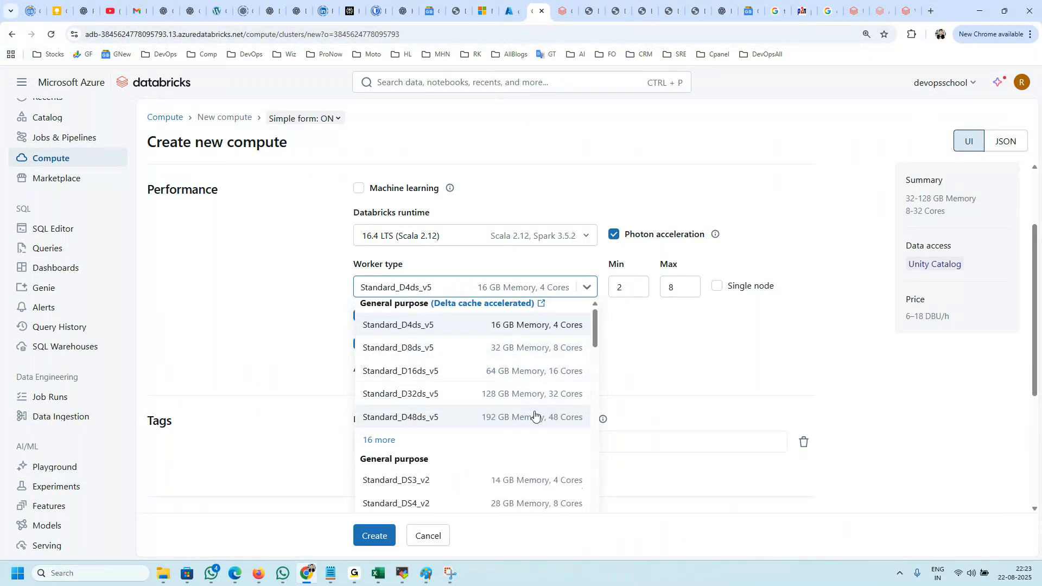
scroll(535, 415, "up", 3)
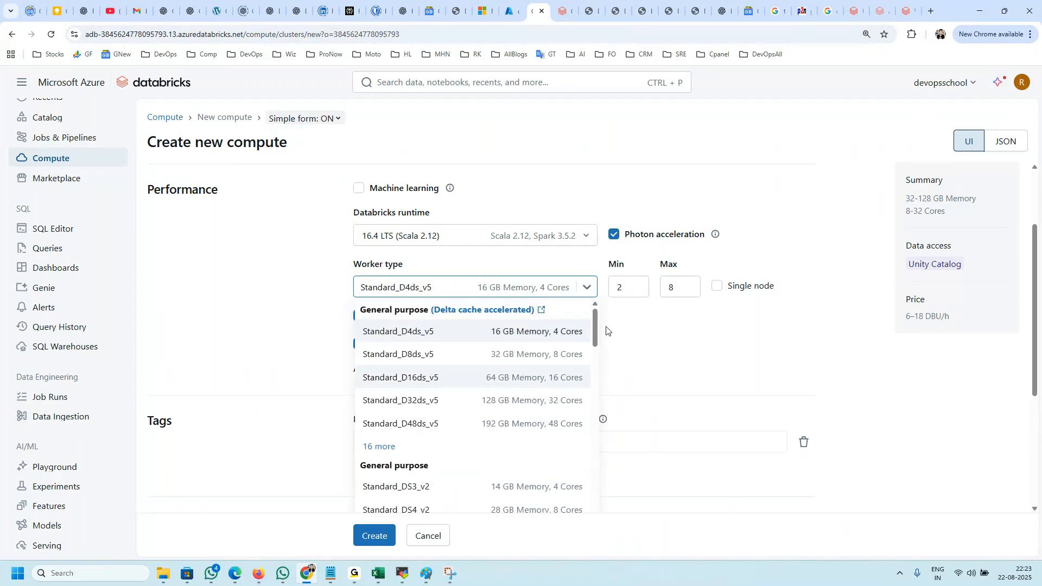
Step: Set the minimum number of workers to 1 and the maximum to 2
left_click(630, 290)
left_click(634, 294)
left_click(634, 293)
left_click_drag(626, 292, 611, 292)
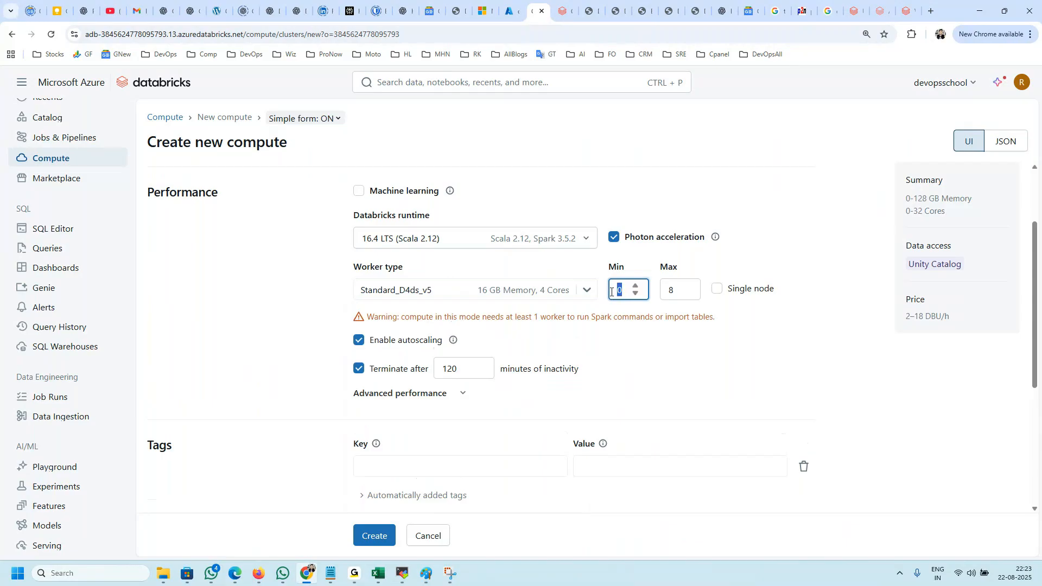
type("1")
key("Tab")
type("2")
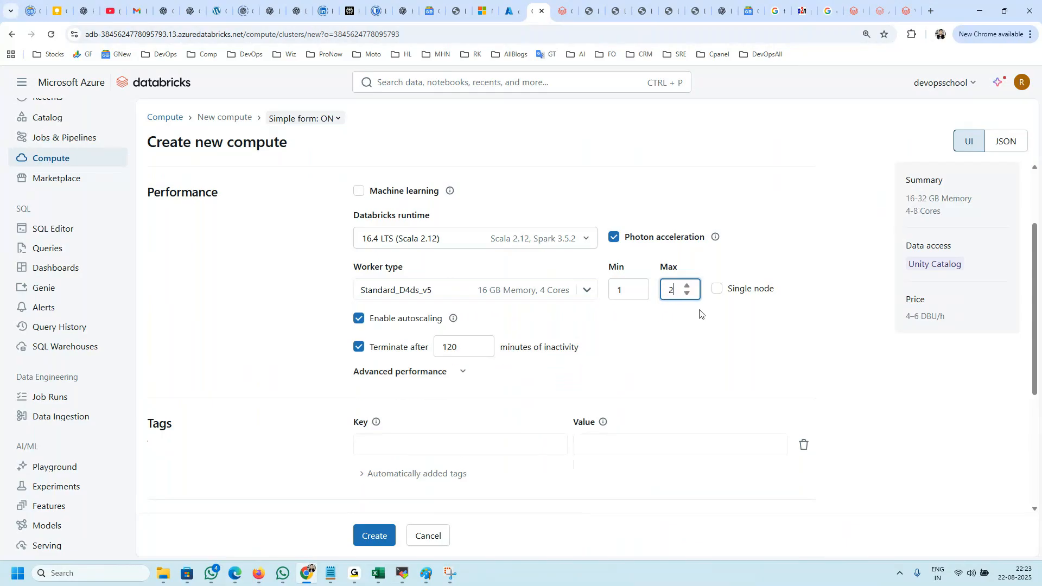
key("Tab")
type("3")
left_click(692, 337)
double_click(672, 289)
type("2")
left_click(696, 334)
Step: Try out the Single node option and disabled autoscaling, restoring the autoscaling worker setup after each, and recheck the worker type choices
left_click(717, 289)
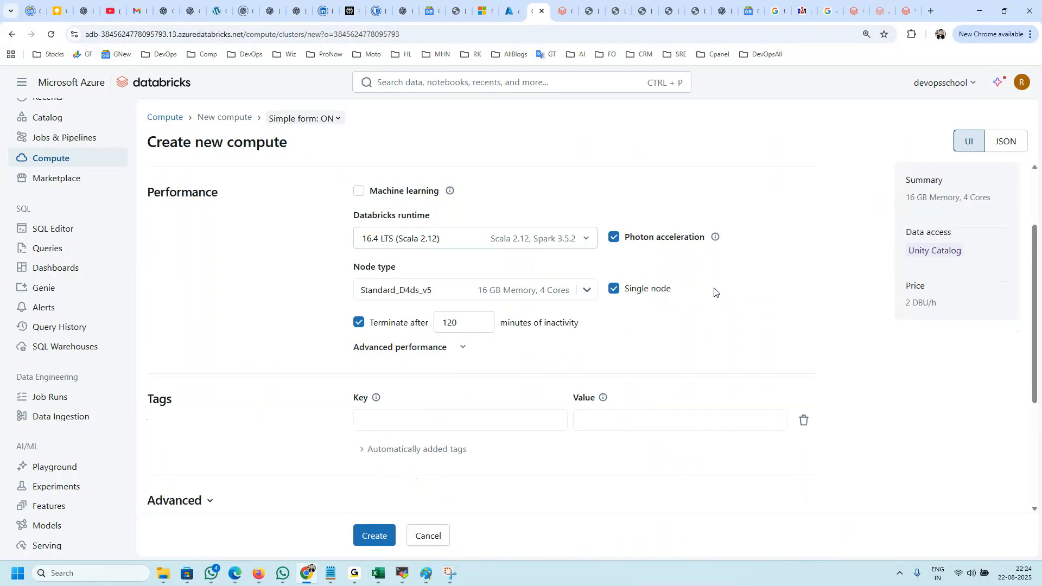
left_click(613, 287)
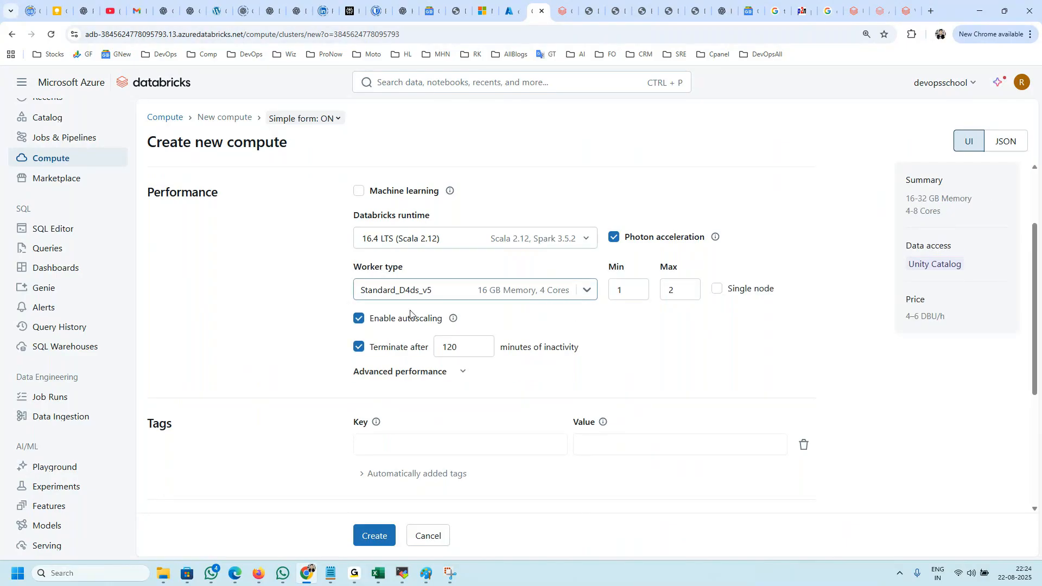
left_click(358, 319)
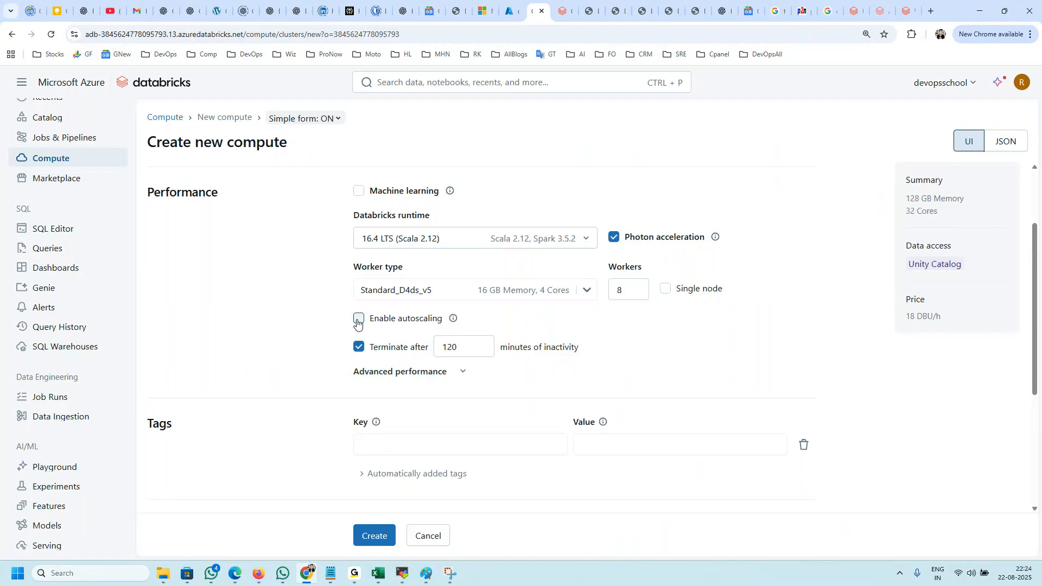
left_click(359, 319)
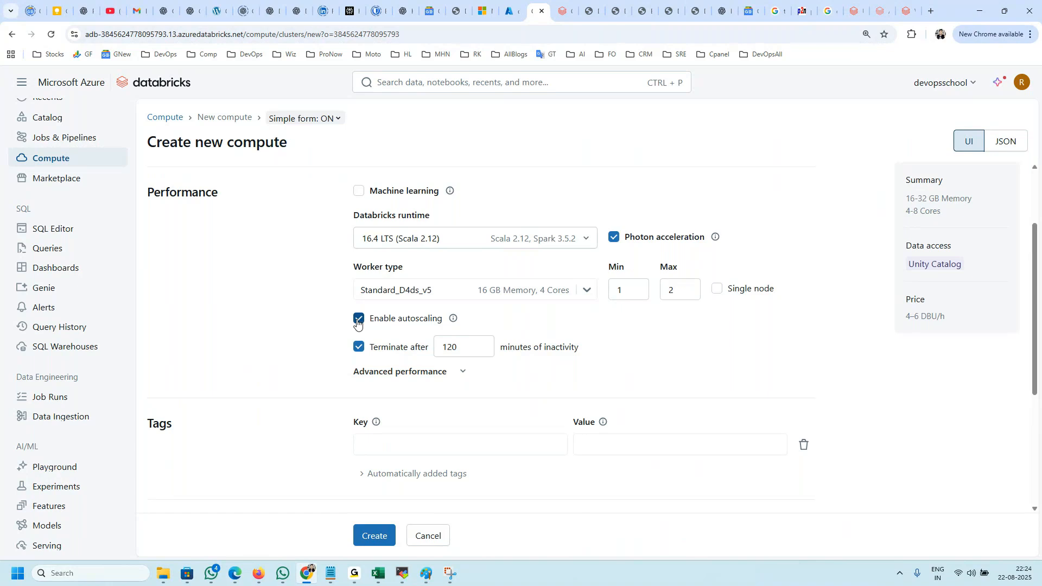
left_click(467, 289)
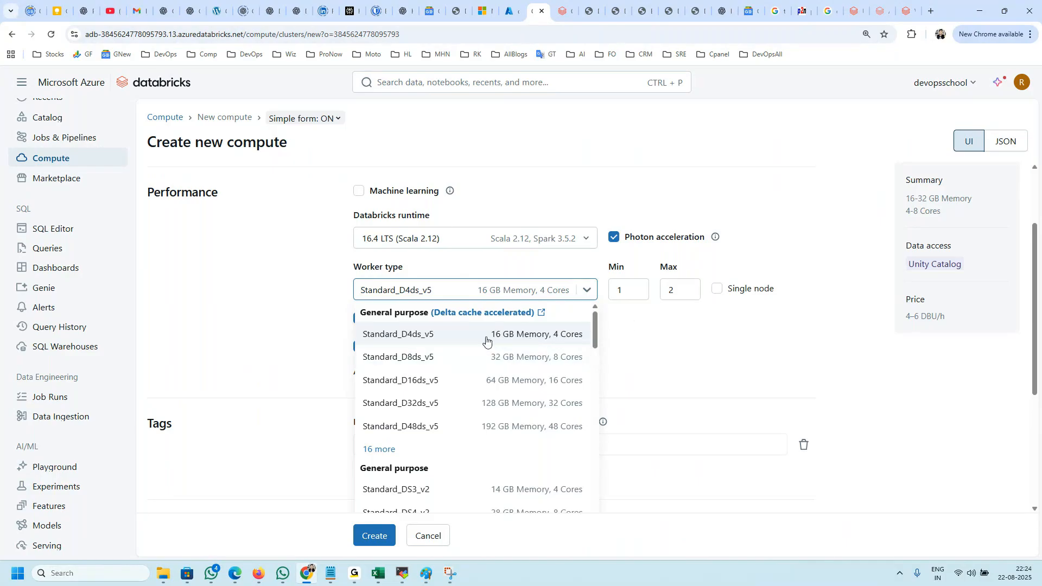
left_click(625, 328)
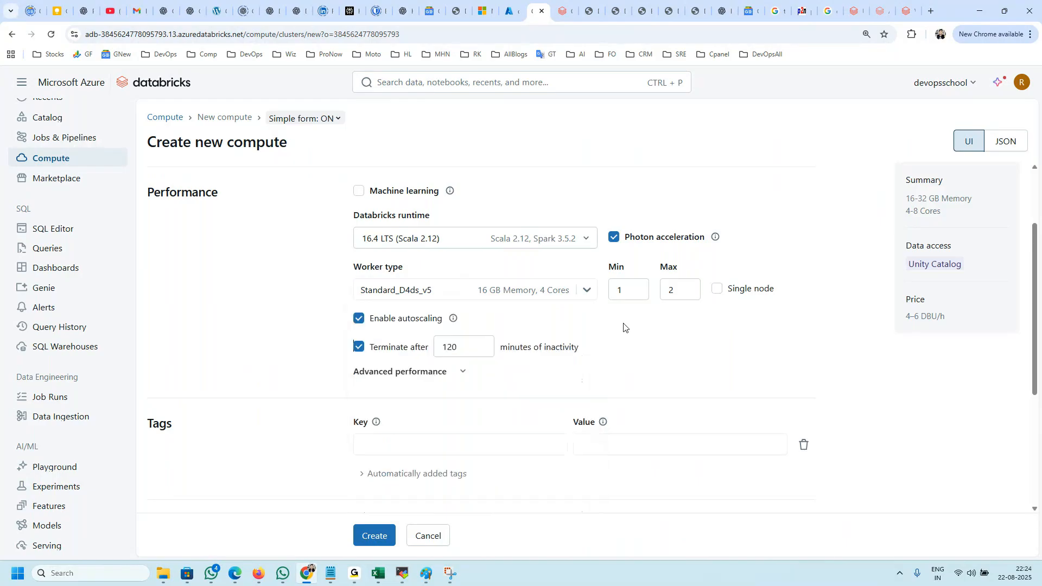
left_click(717, 289)
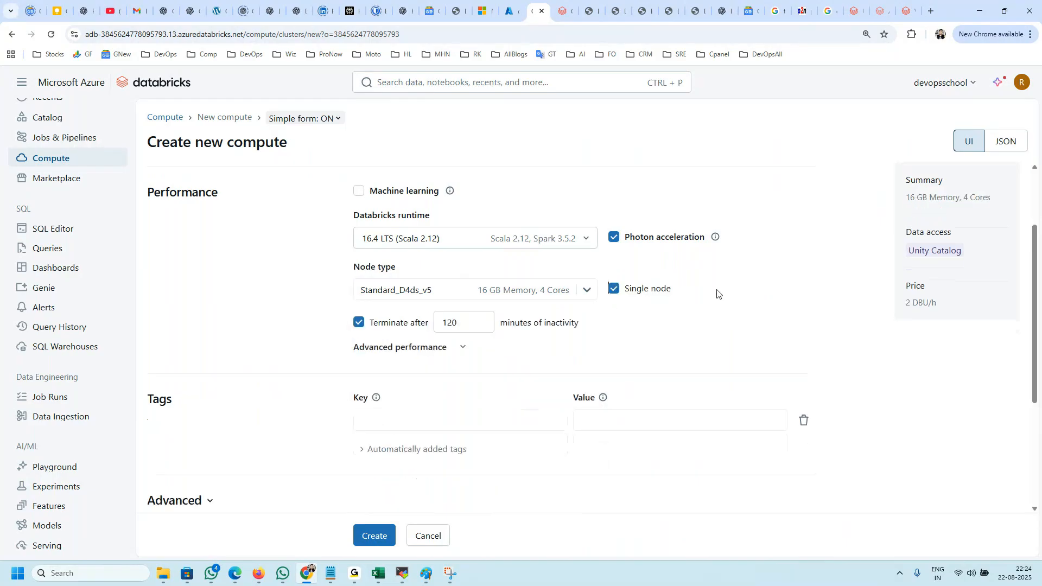
left_click(614, 288)
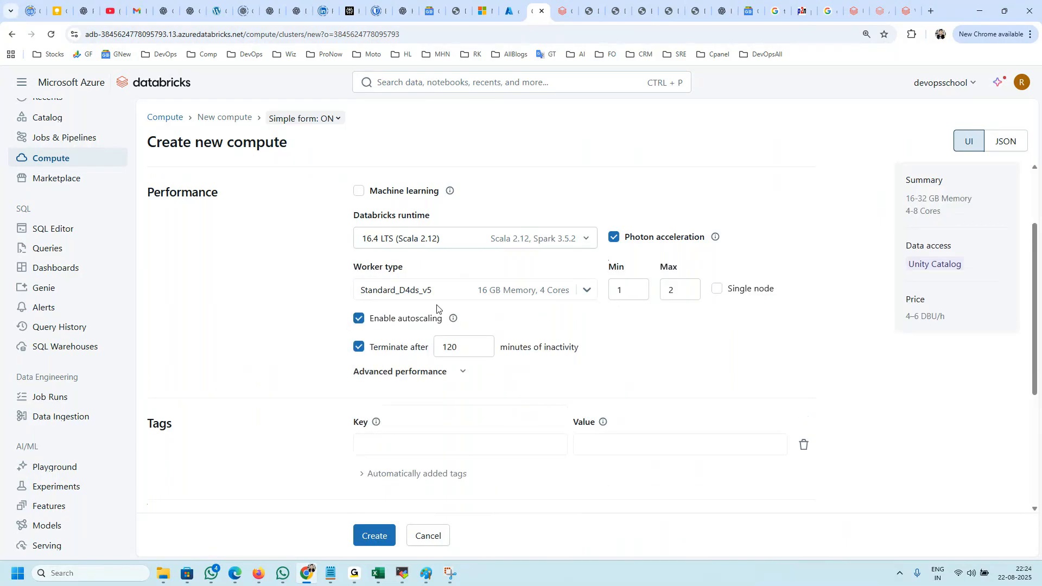
Step: Set the compute to terminate after 5 minutes of inactivity
mouse_move(569, 353)
left_mouse_down()
mouse_move(460, 348)
mouse_move(566, 353)
left_mouse_up()
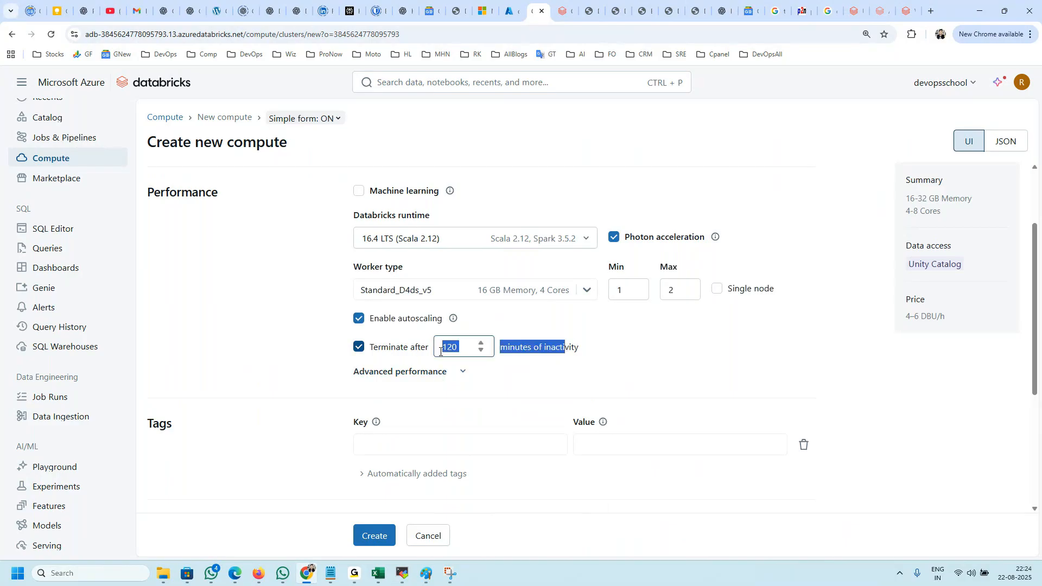
left_click(466, 348)
double_click(467, 348)
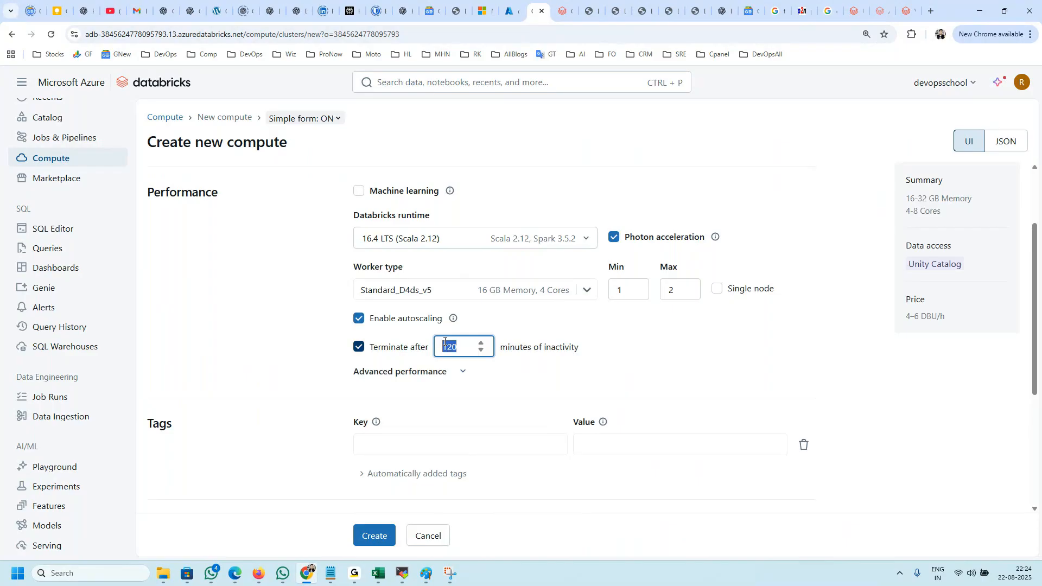
left_click_drag(580, 350, 544, 350)
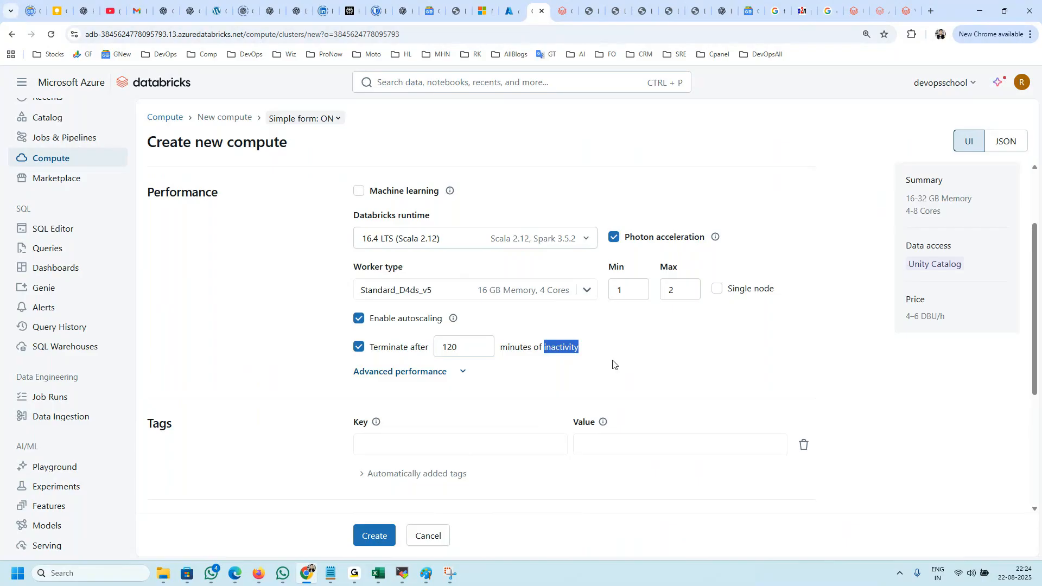
double_click(448, 350)
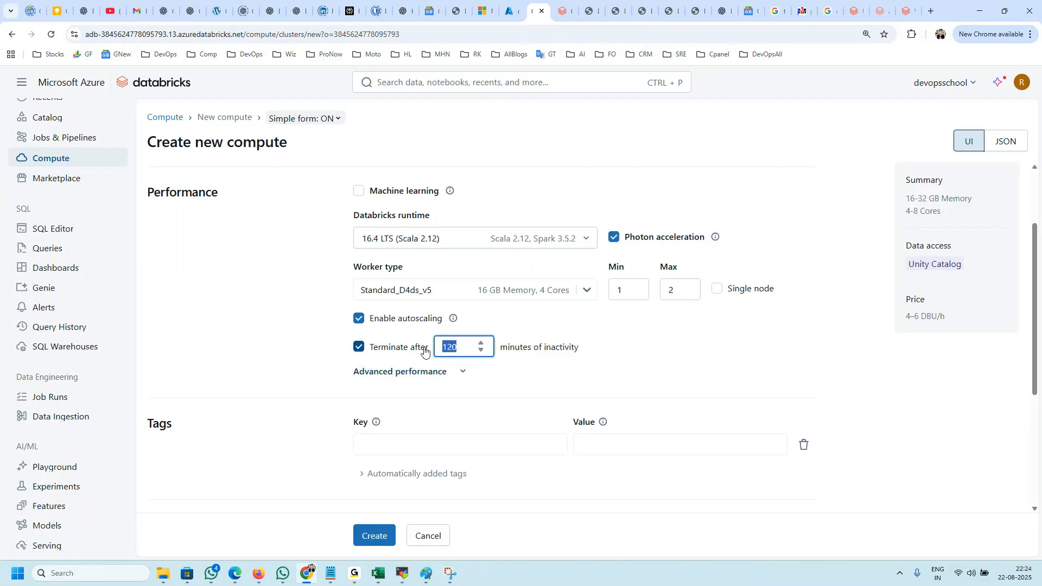
type("5")
left_click(627, 350)
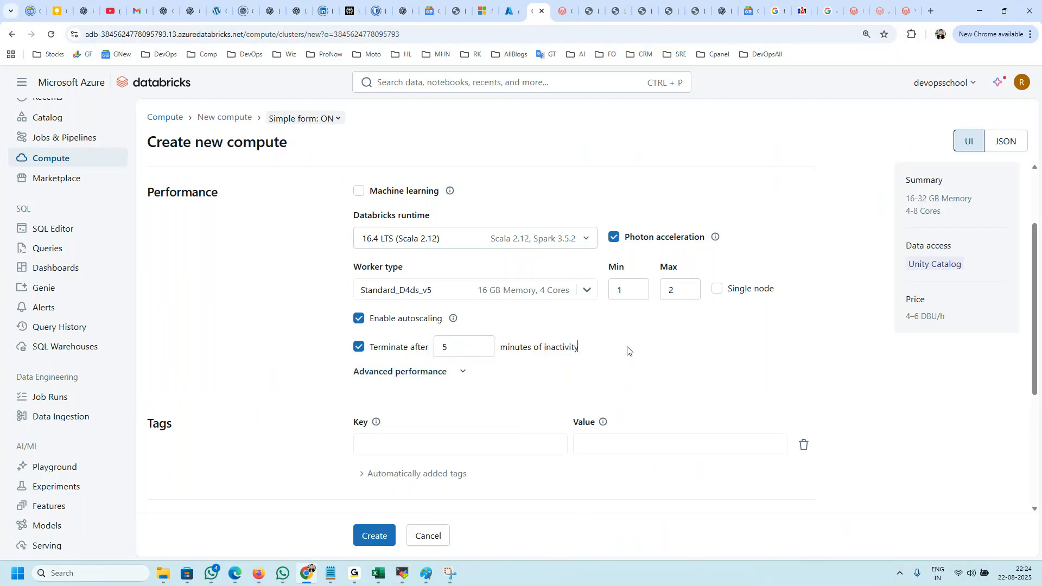
Step: Expand the advanced performance options and turn off the use of spot workers
scroll(488, 347, "down", 2)
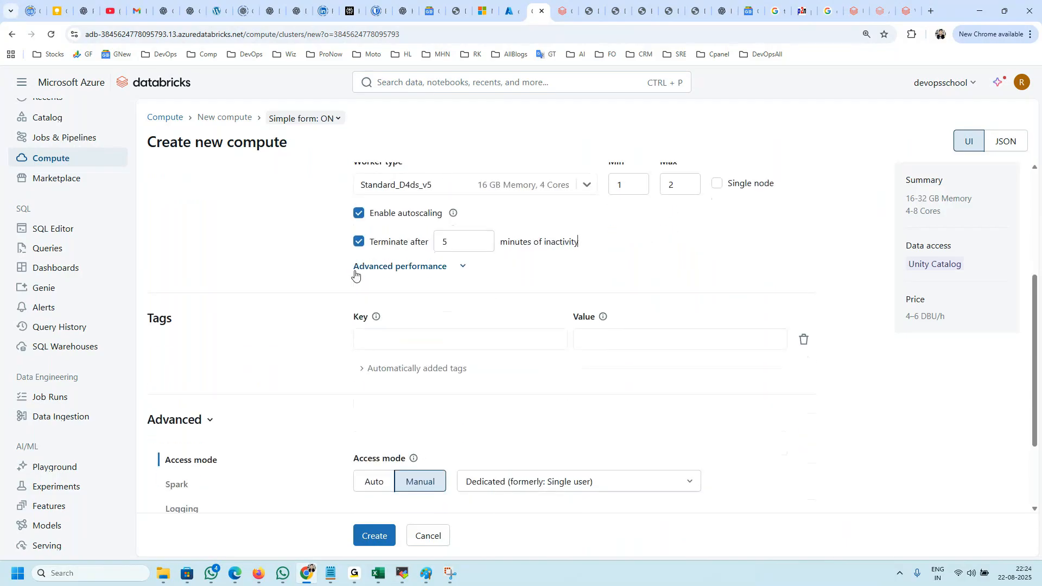
left_click(358, 268)
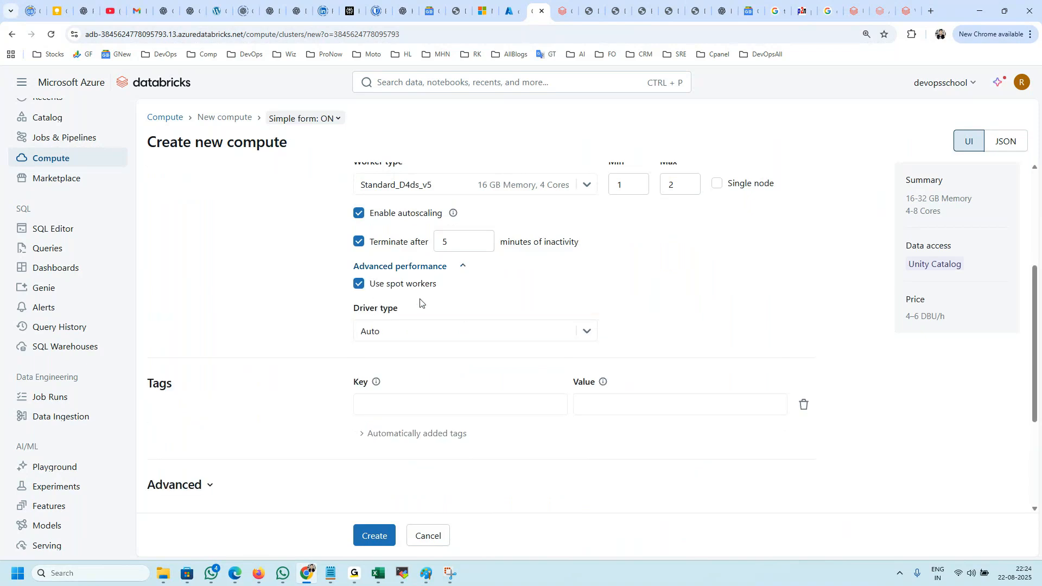
left_click_drag(440, 288, 367, 289)
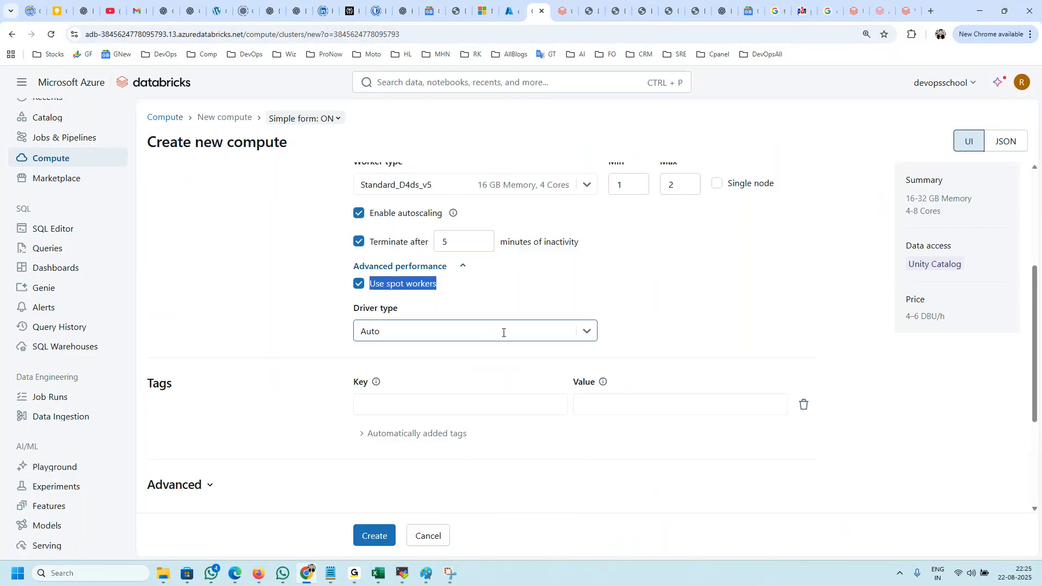
left_click(359, 283)
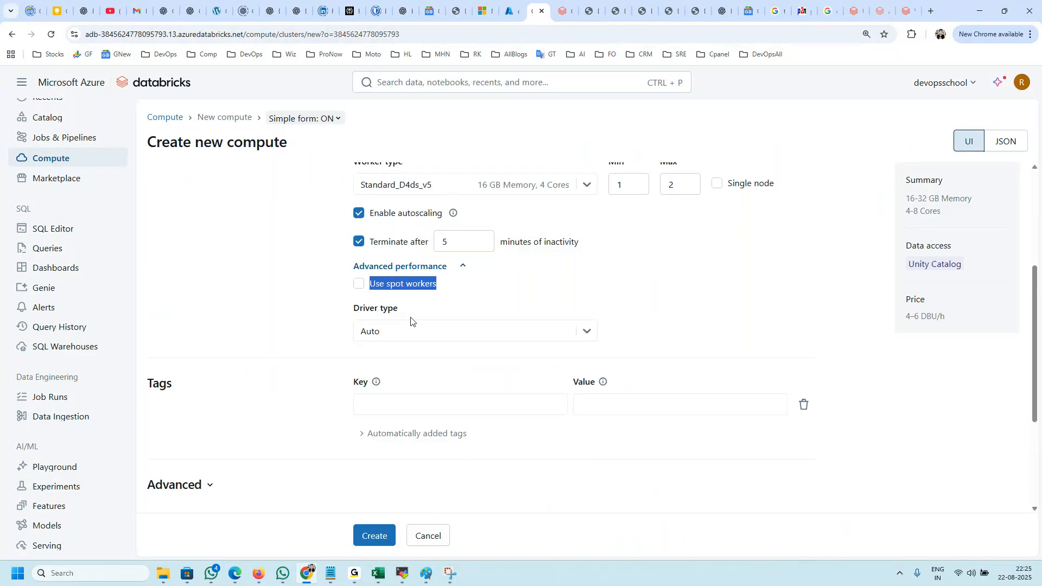
left_click(504, 285)
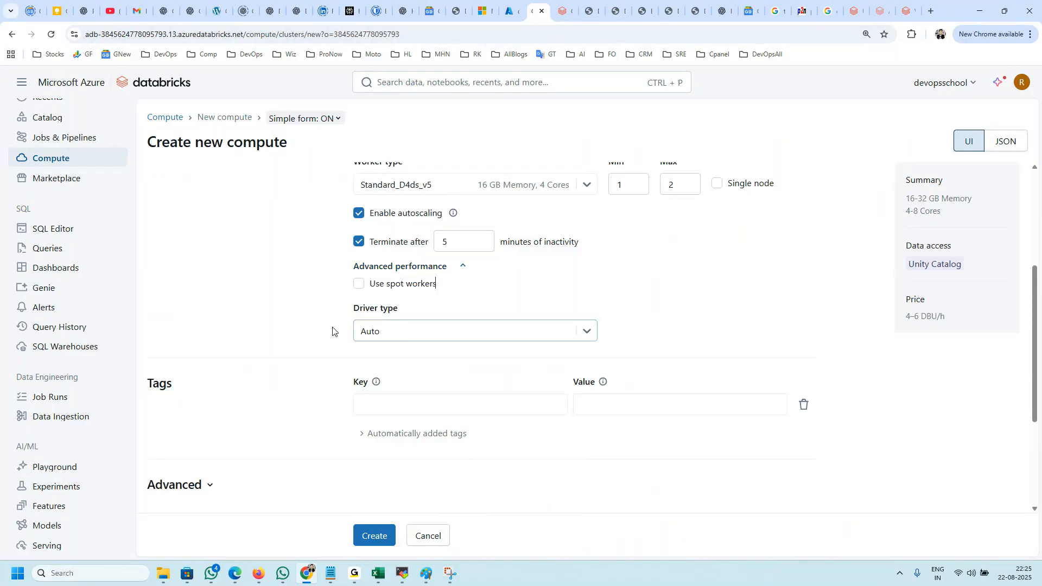
Step: Examine the available driver types and their sizes, keeping the driver type on Auto
scroll(333, 320, "down", 2)
scroll(435, 223, "up", 2)
left_click(416, 322)
scroll(487, 395, "down", 2)
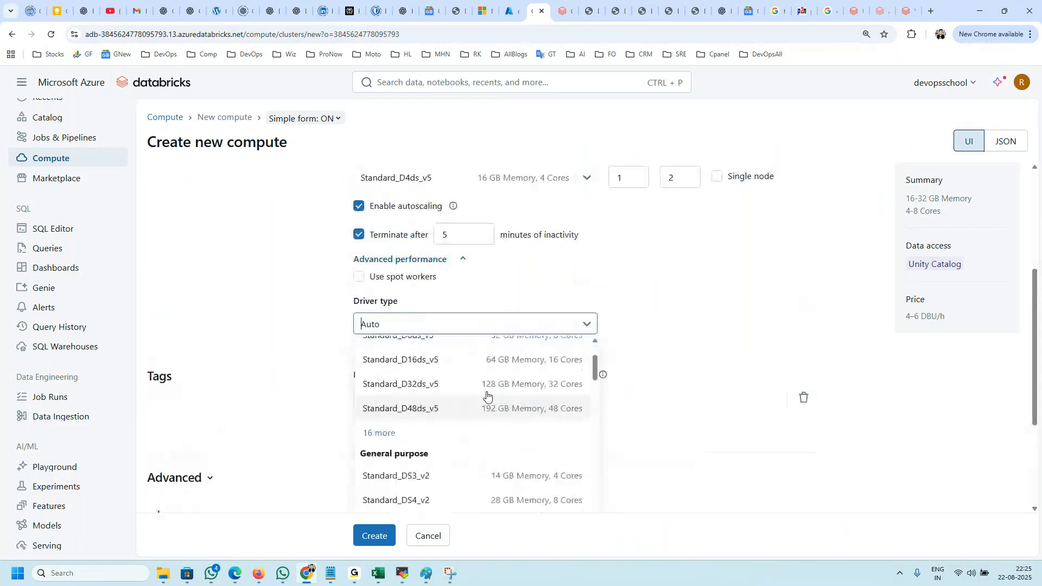
left_click(421, 323)
left_click(405, 321)
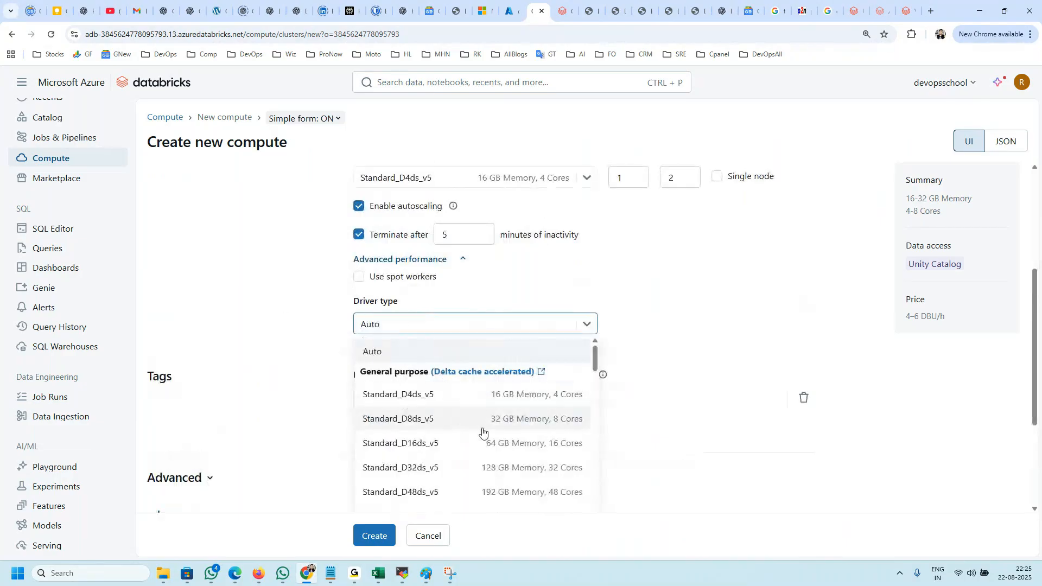
left_click(302, 308)
left_click(479, 400)
Step: Switch the access mode to Auto and back to Manual in the advanced settings
scroll(430, 349, "down", 3)
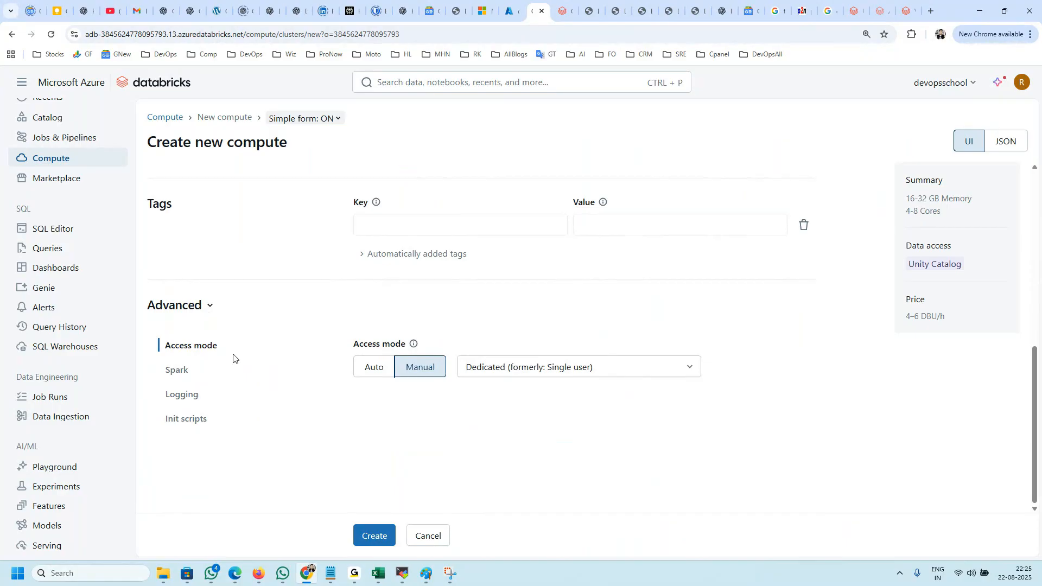
left_click(375, 371)
left_click(419, 367)
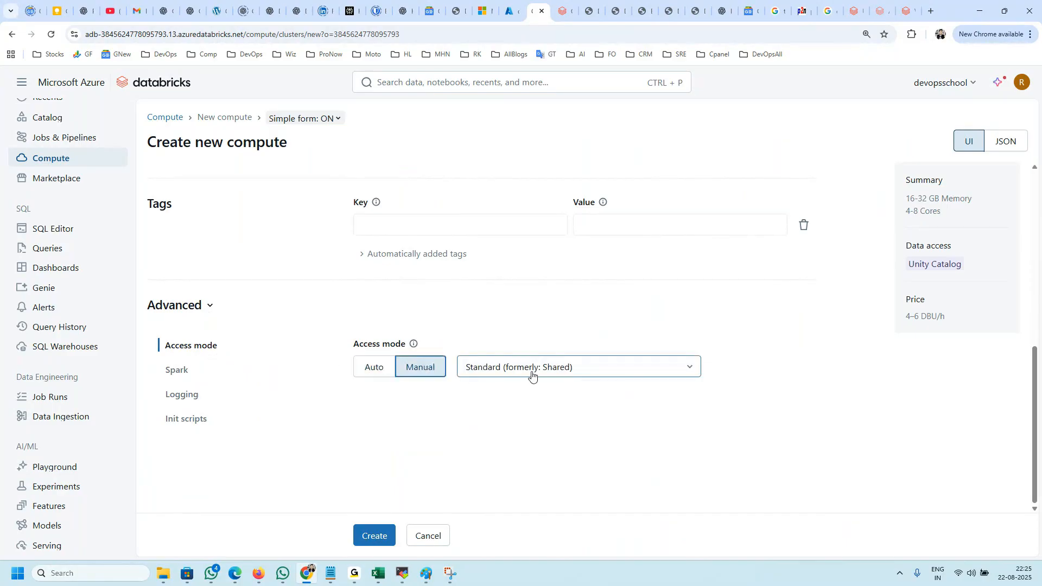
Step: Review the manual access mode choices and the available worker types, keeping the current selections
left_click(531, 373)
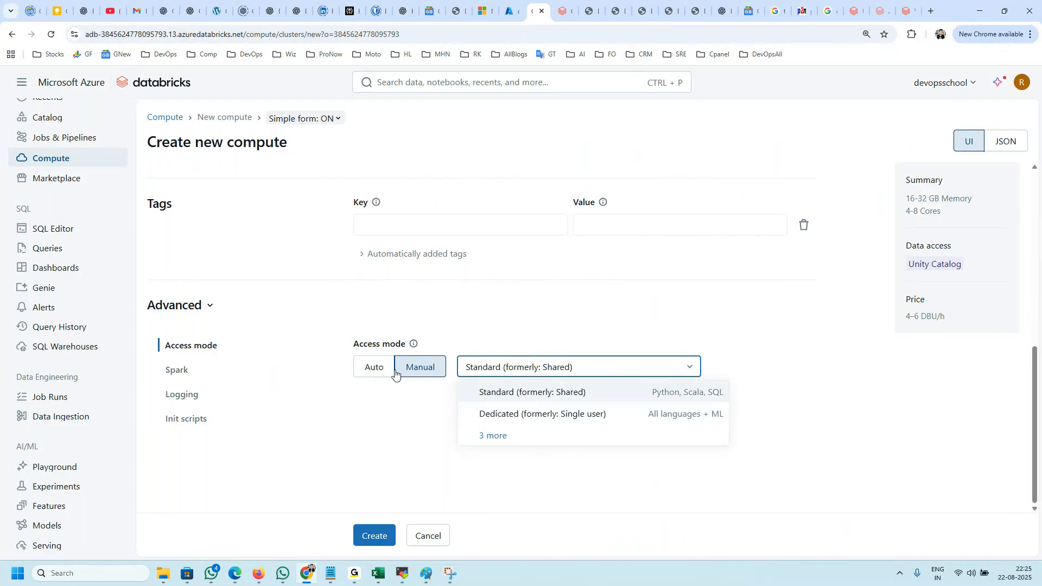
scroll(395, 400, "up", 3)
scroll(322, 390, "up", 4)
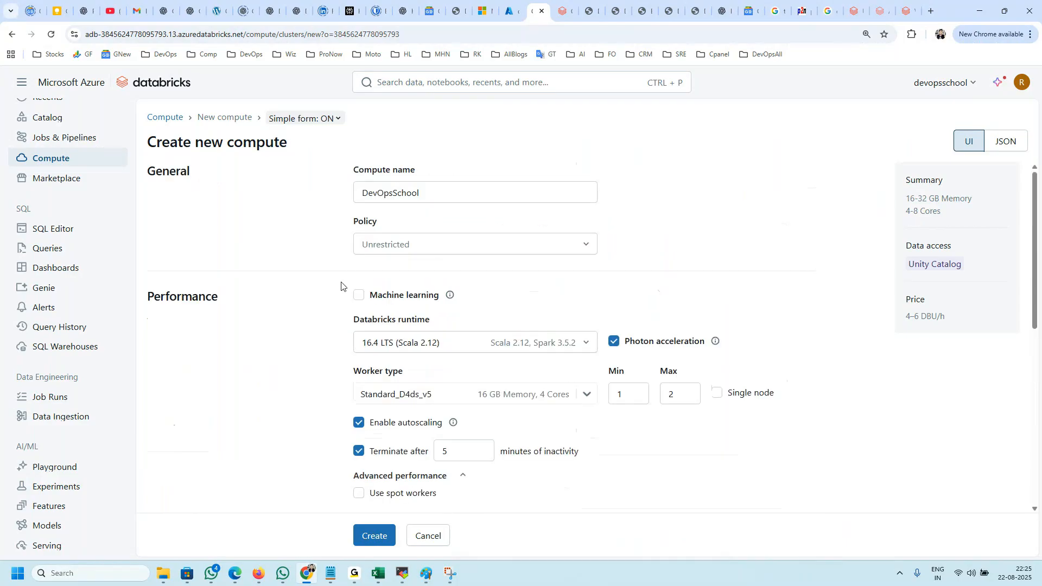
scroll(411, 298, "down", 6)
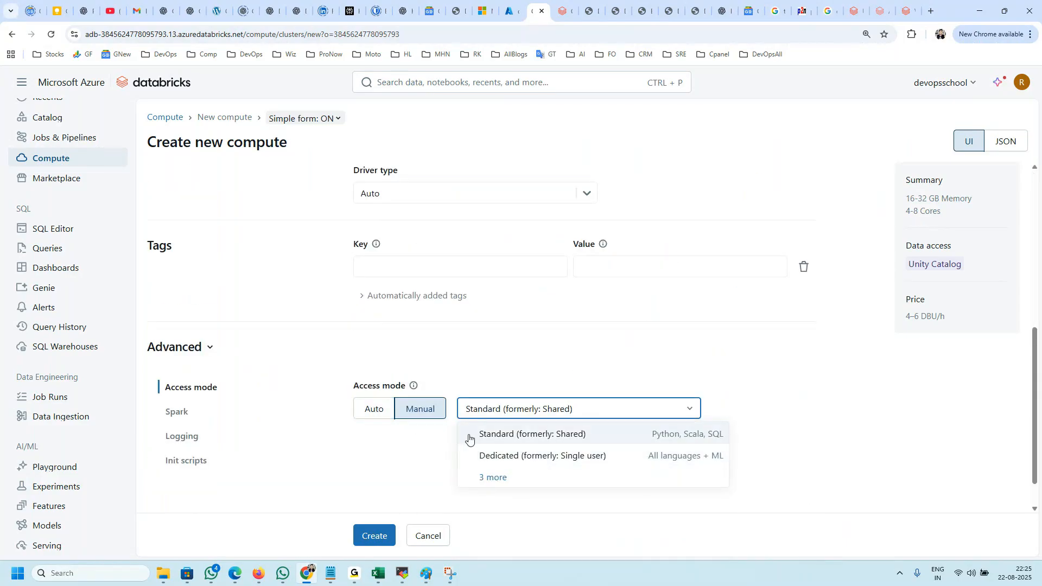
scroll(484, 414, "up", 4)
left_click(444, 303)
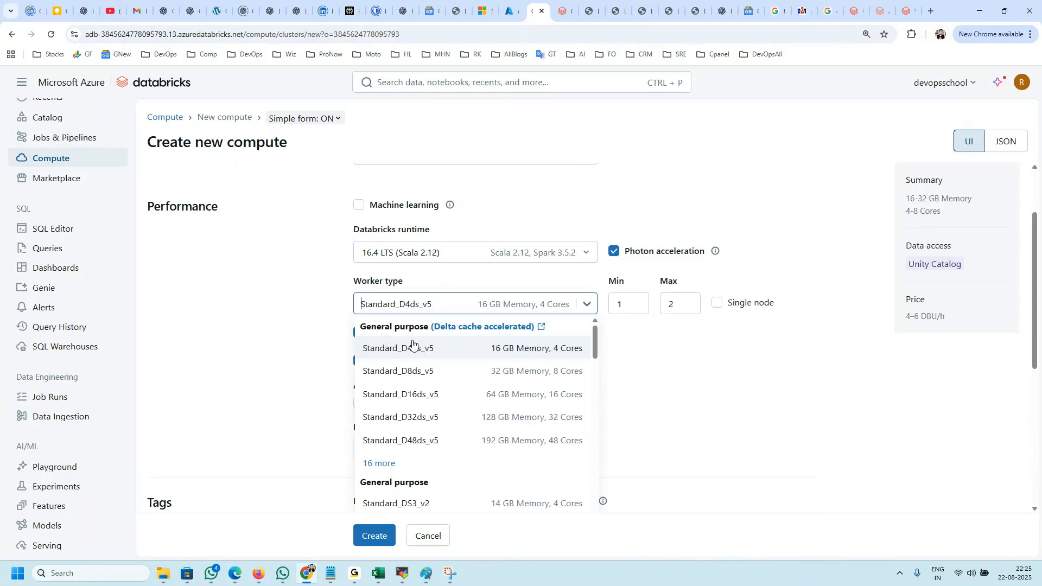
left_click(309, 337)
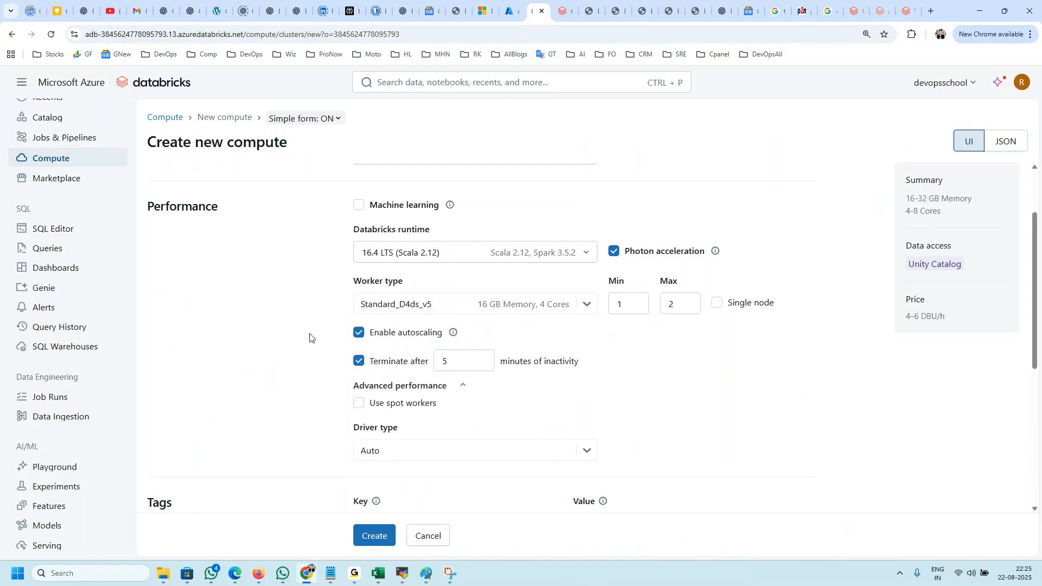
scroll(456, 390, "down", 5)
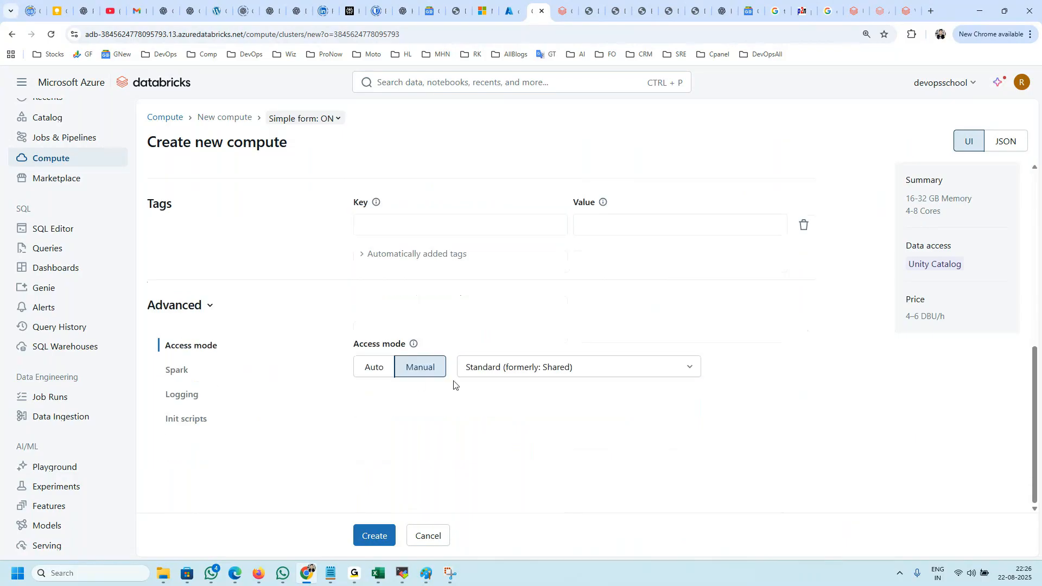
Step: Switch the access mode to Auto and read the descriptions of the Standard and Dedicated modes
left_click(377, 371)
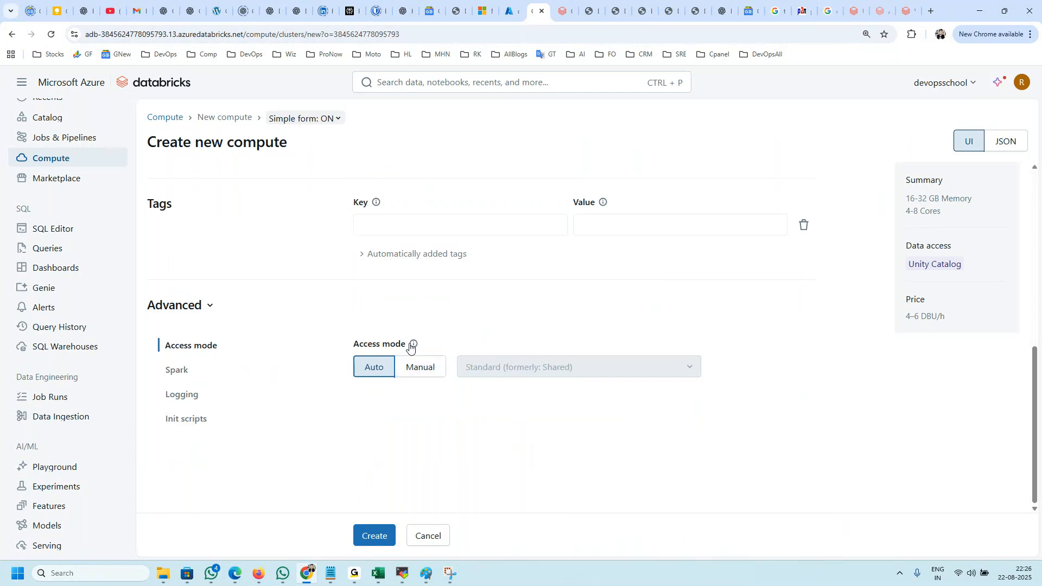
mouse_move(413, 343)
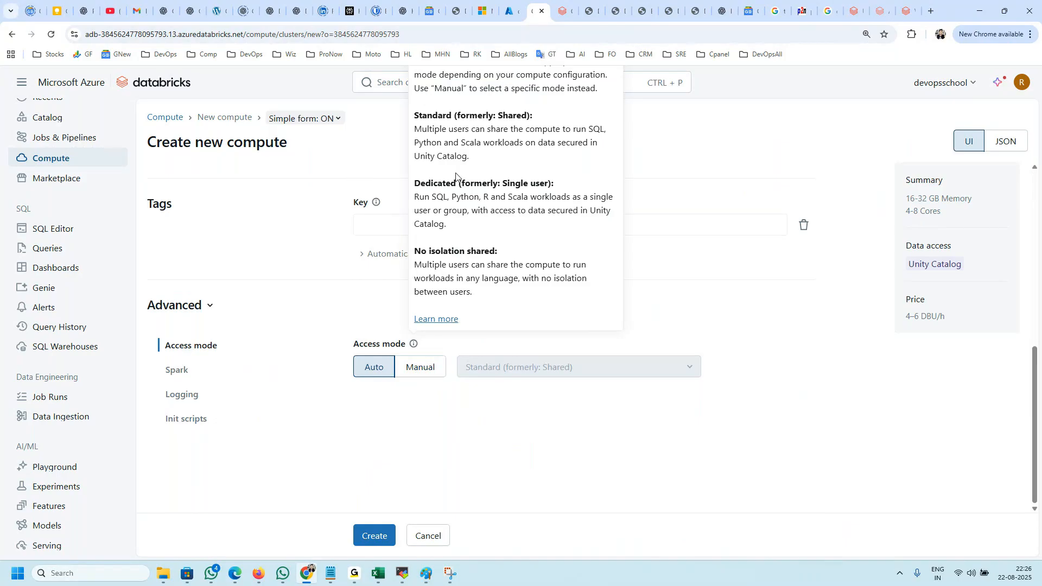
left_click_drag(472, 225, 462, 183)
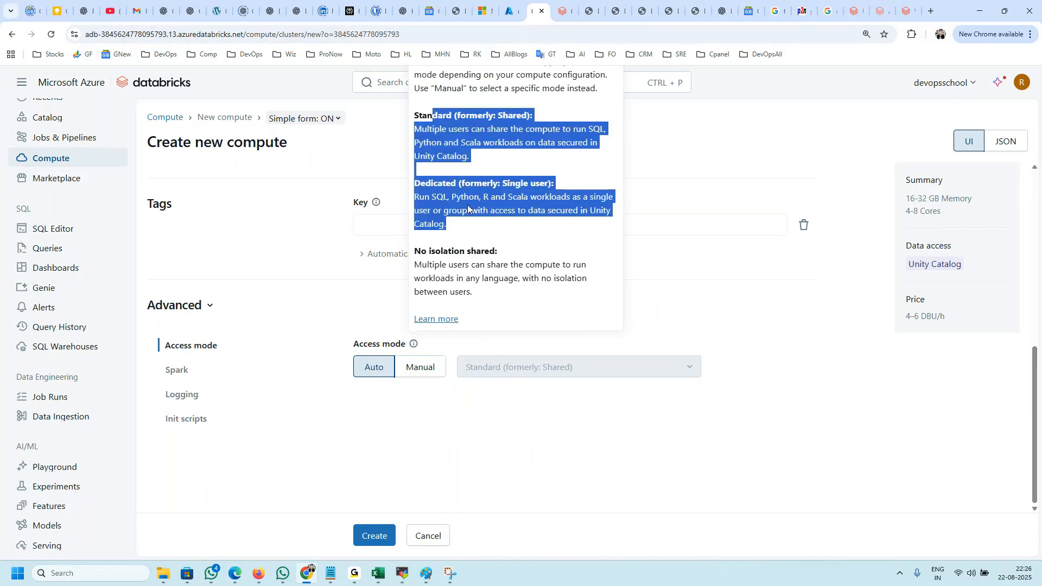
Step: Examine all manual access modes including the legacy ones, and set the access mode to Auto
left_click(428, 365)
left_click(512, 370)
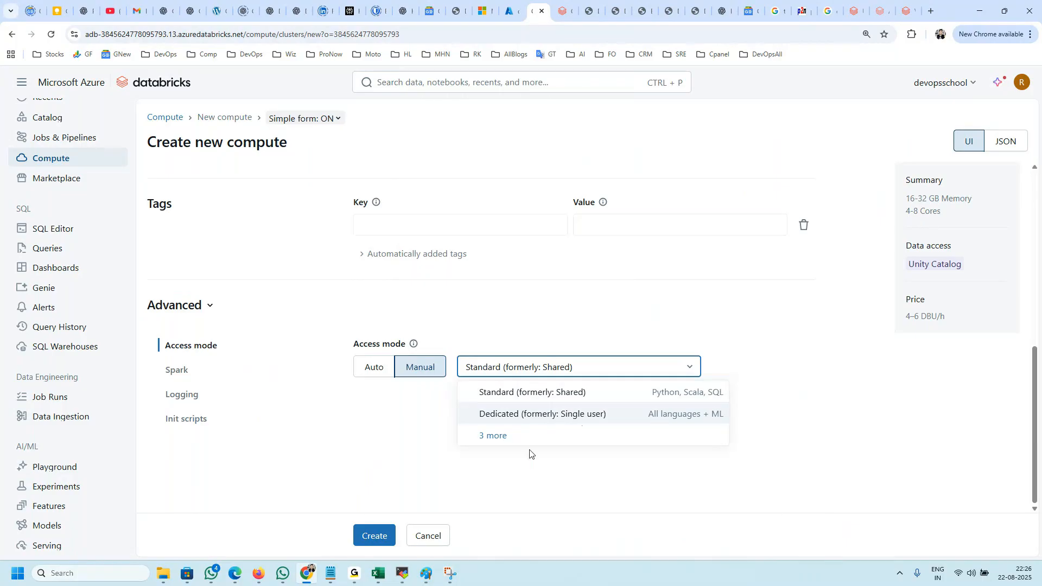
left_click(494, 439)
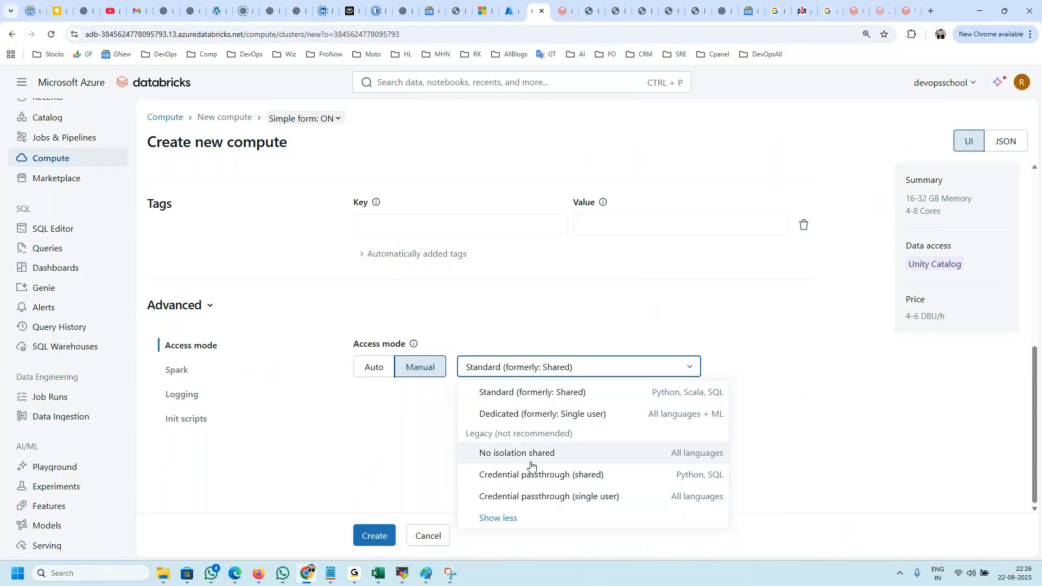
left_click(446, 421)
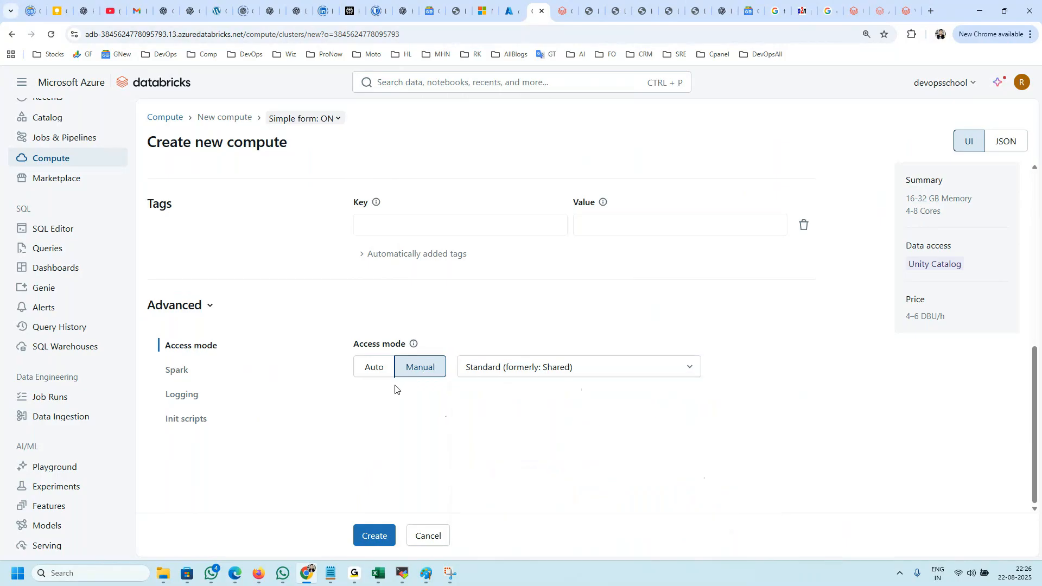
left_click(364, 368)
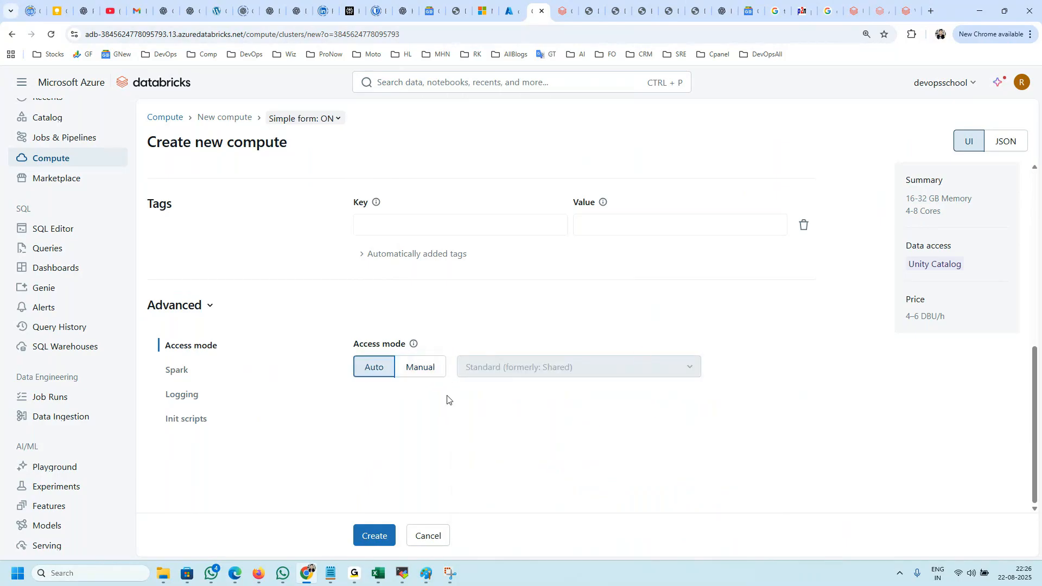
Step: Examine the advanced Spark settings, covering the Spark config and the environment variables
left_click(167, 373)
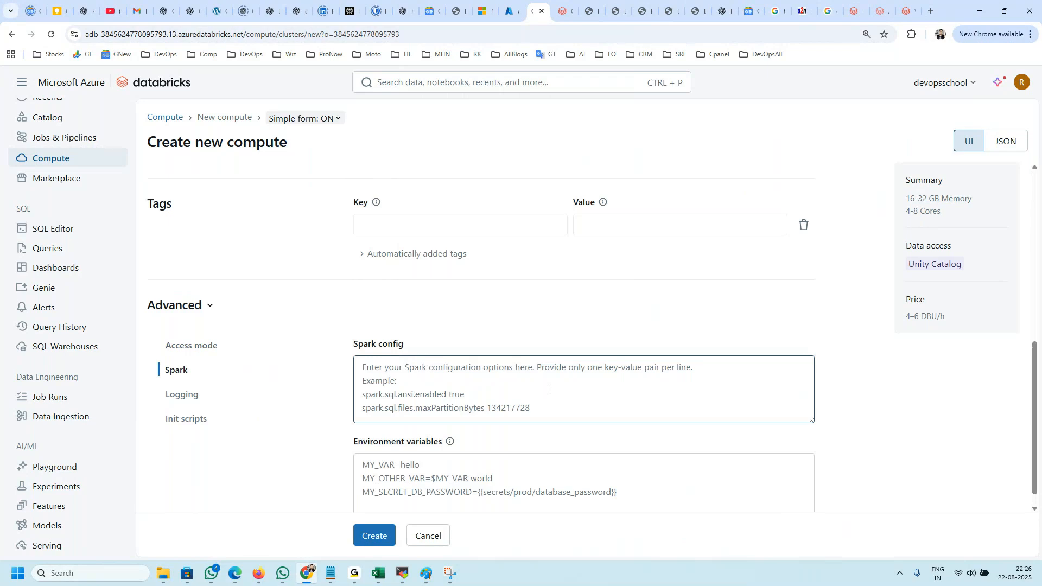
scroll(551, 388, "down", 1)
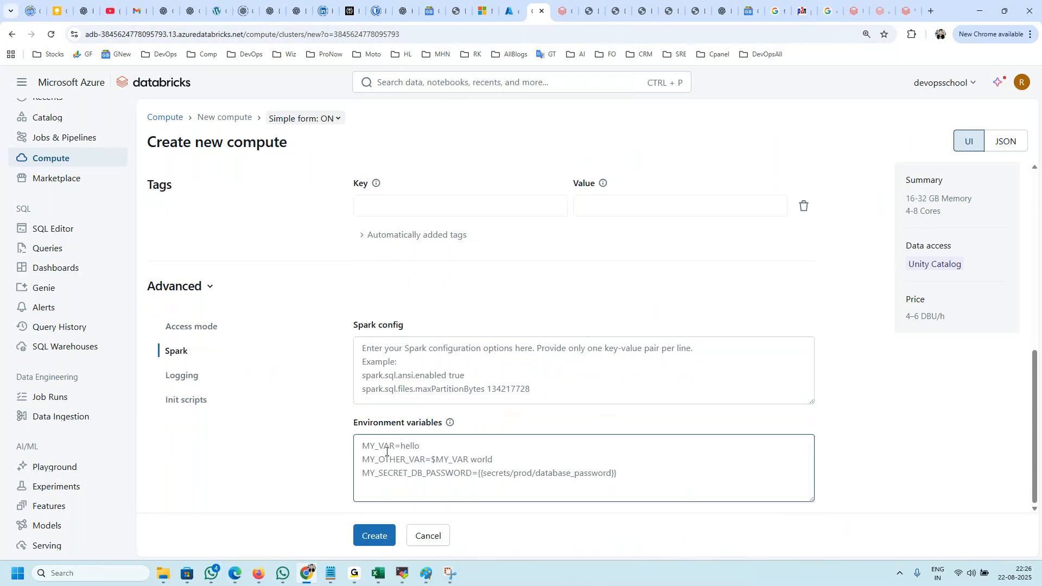
left_click(453, 387)
left_click(455, 466)
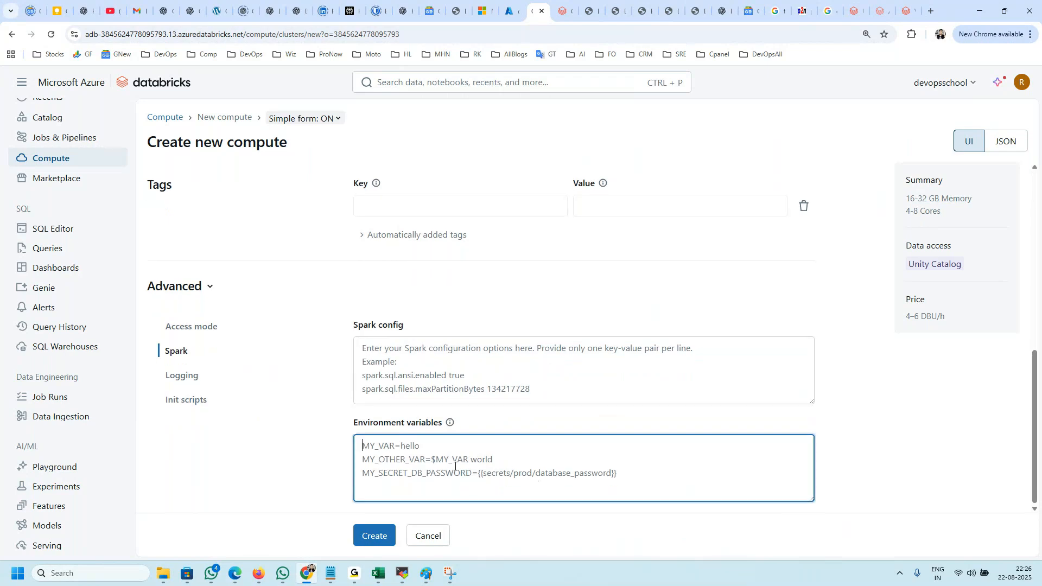
Step: Try DBFS as the logging destination, check its log path, and set the destination back to None
left_click(179, 376)
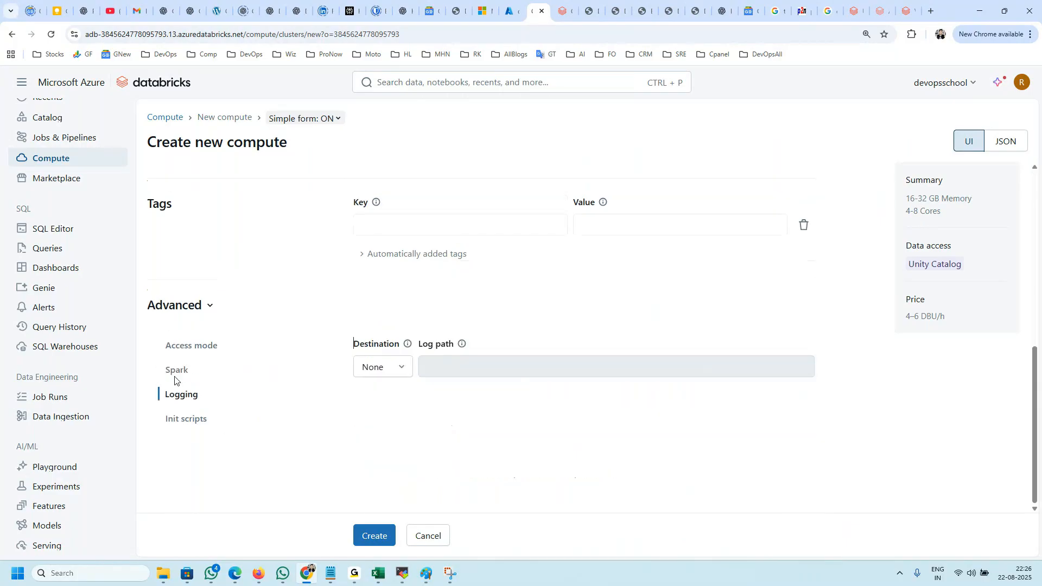
left_click(402, 369)
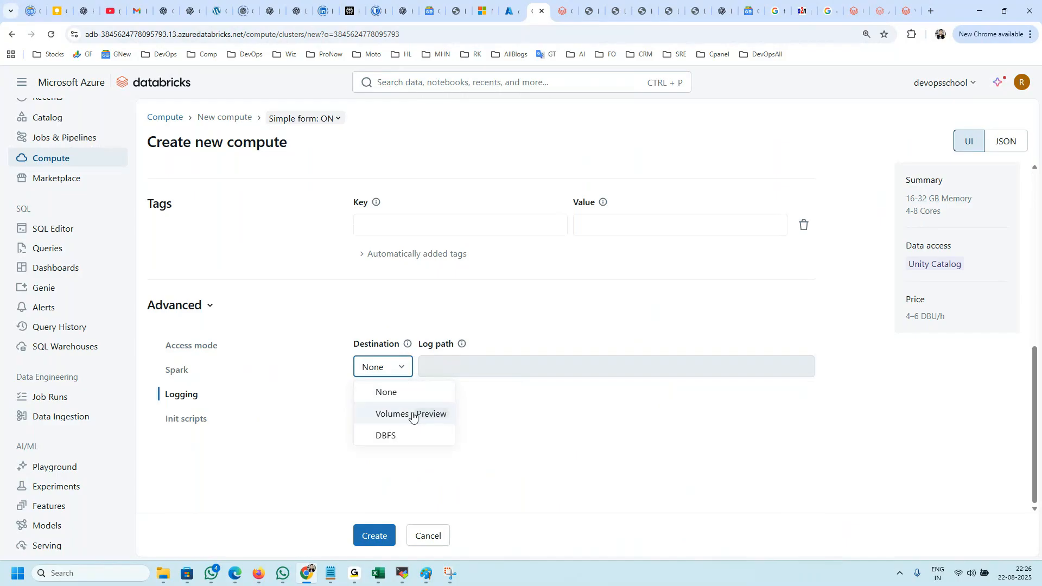
left_click(387, 439)
left_click_drag(511, 369, 404, 378)
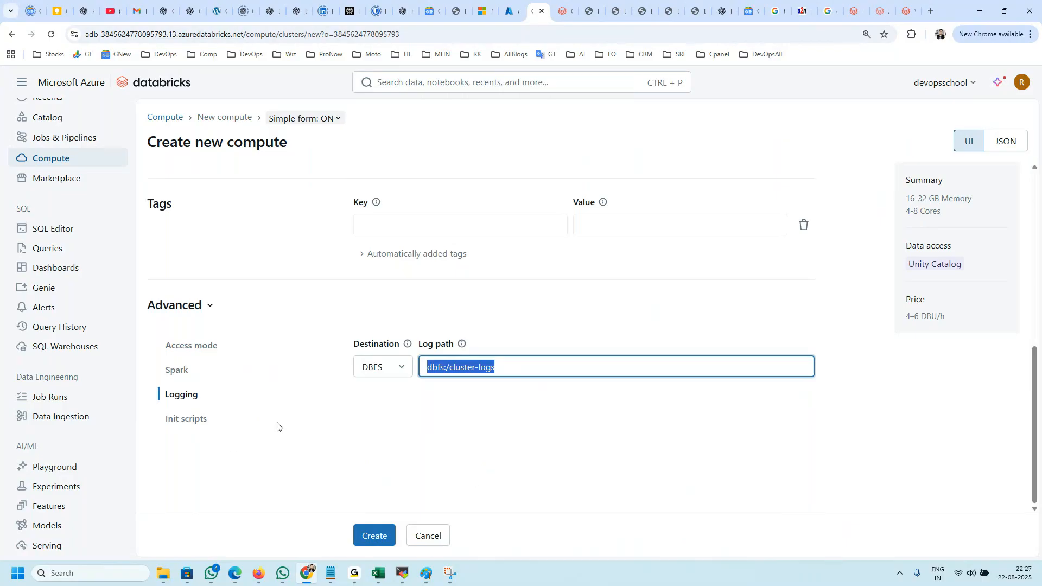
left_click(383, 367)
left_click(361, 395)
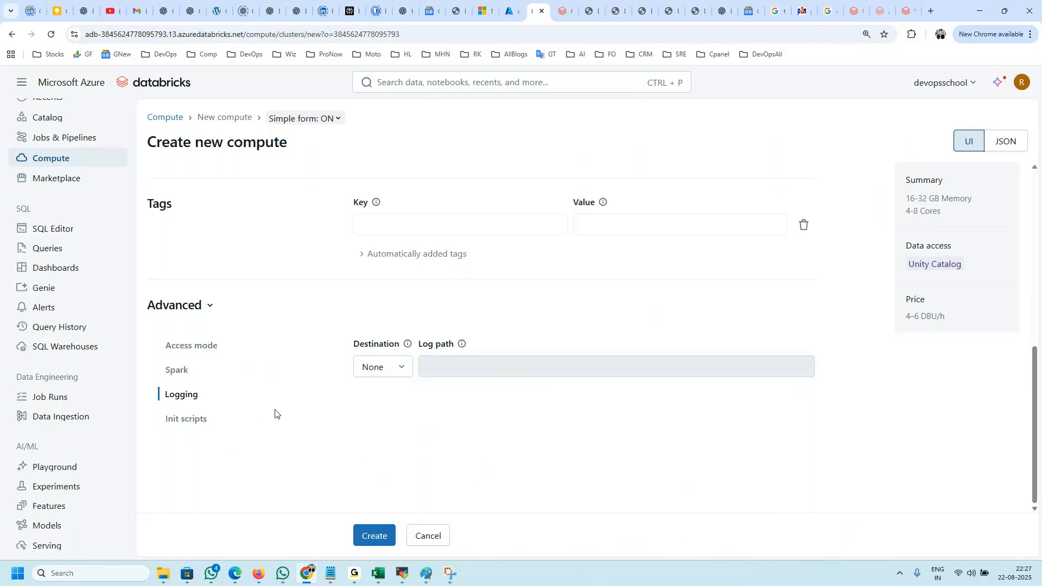
Step: Examine the init scripts settings of the compute, including the script source and file path
left_click(187, 419)
scroll(488, 395, "down", 2)
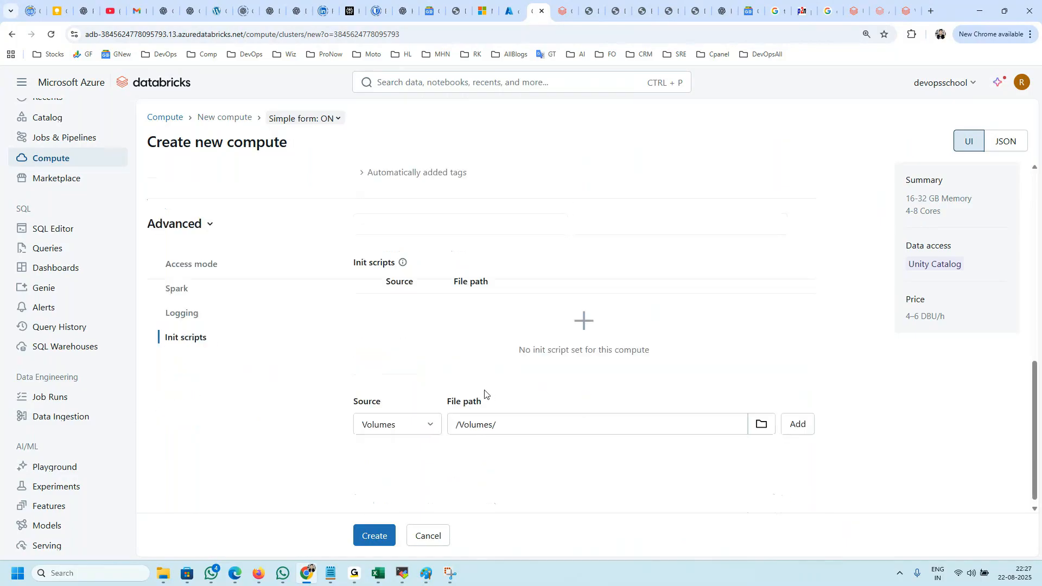
scroll(491, 399, "up", 4)
scroll(437, 419, "up", 2)
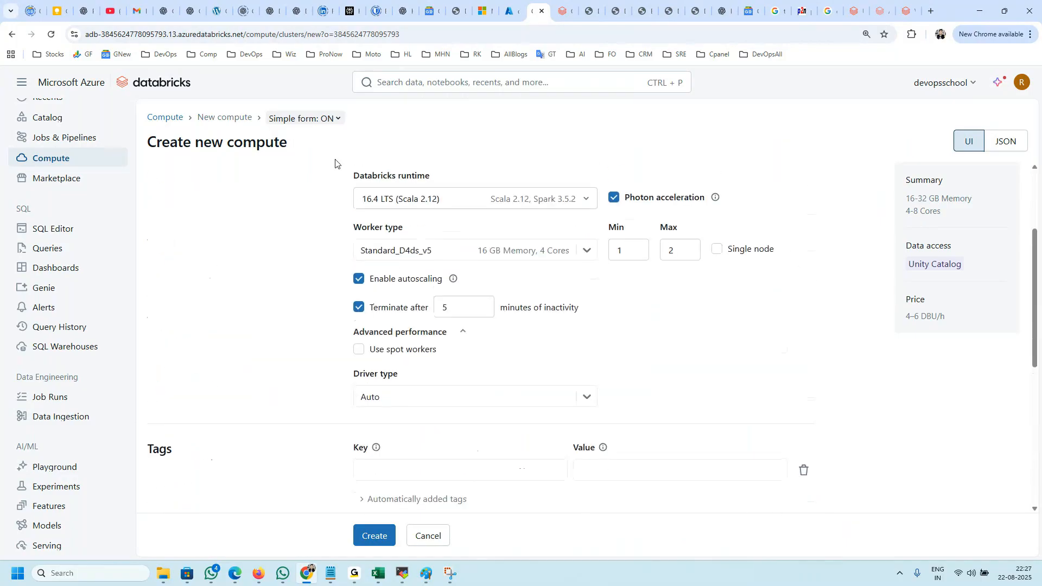
scroll(505, 396, "down", 5)
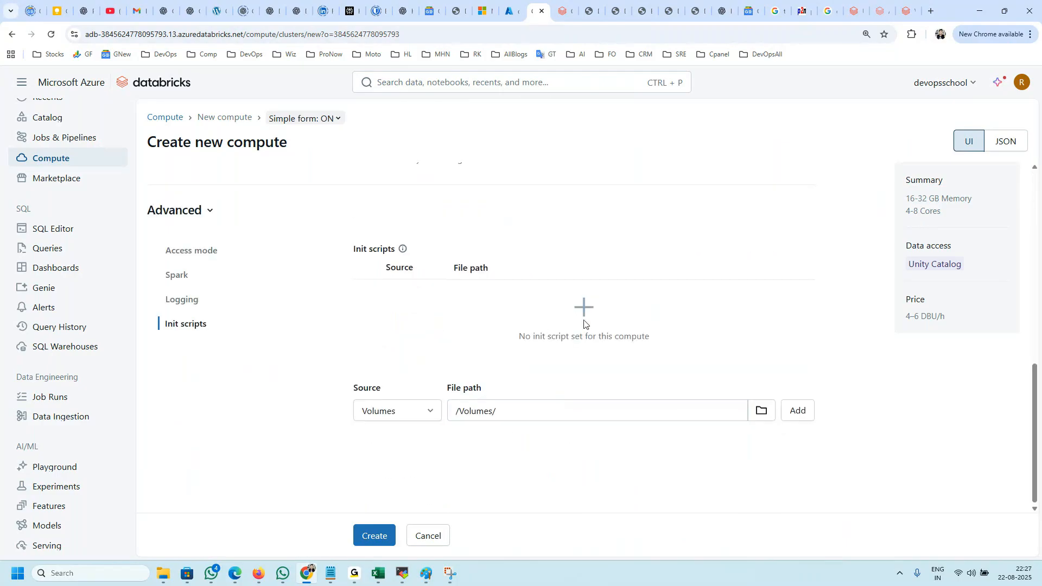
left_click_drag(519, 337, 584, 326)
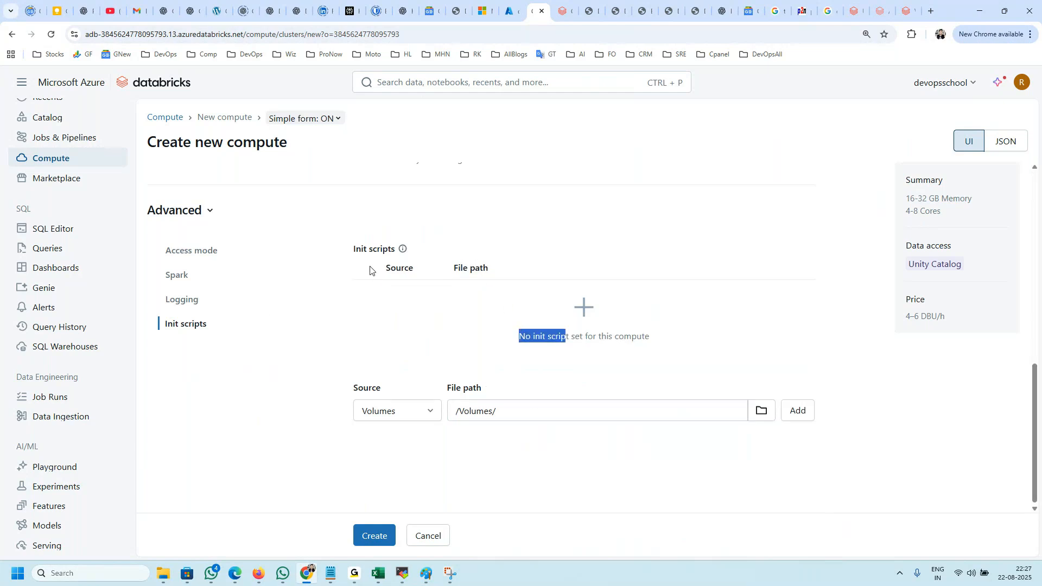
Step: Show the compute configuration as JSON and examine the complete definition
scroll(187, 252, "up", 15)
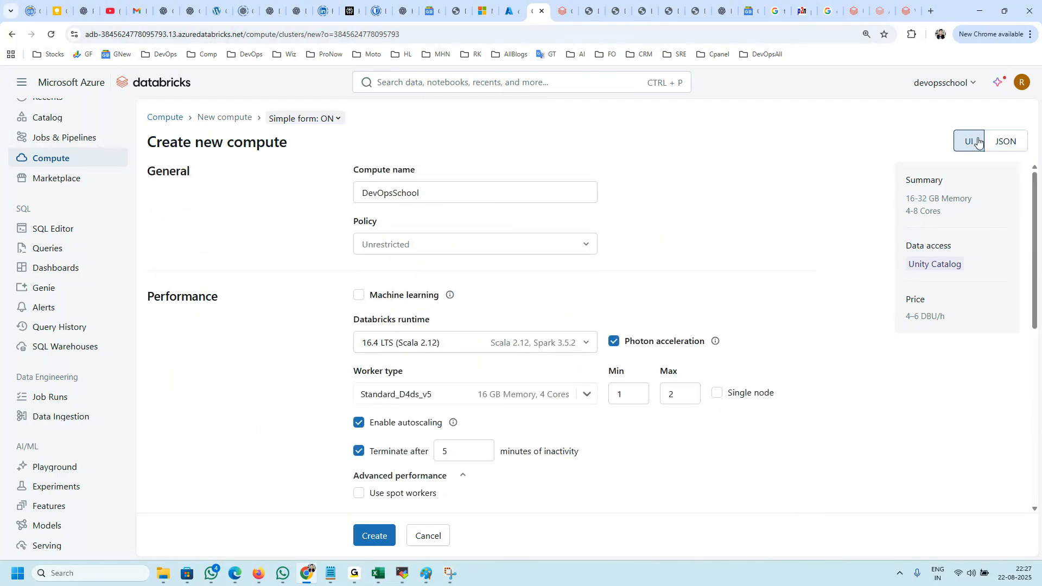
left_click(1005, 141)
left_click_drag(301, 345, 177, 181)
left_click(237, 328)
left_click_drag(232, 360, 201, 155)
left_click(275, 376)
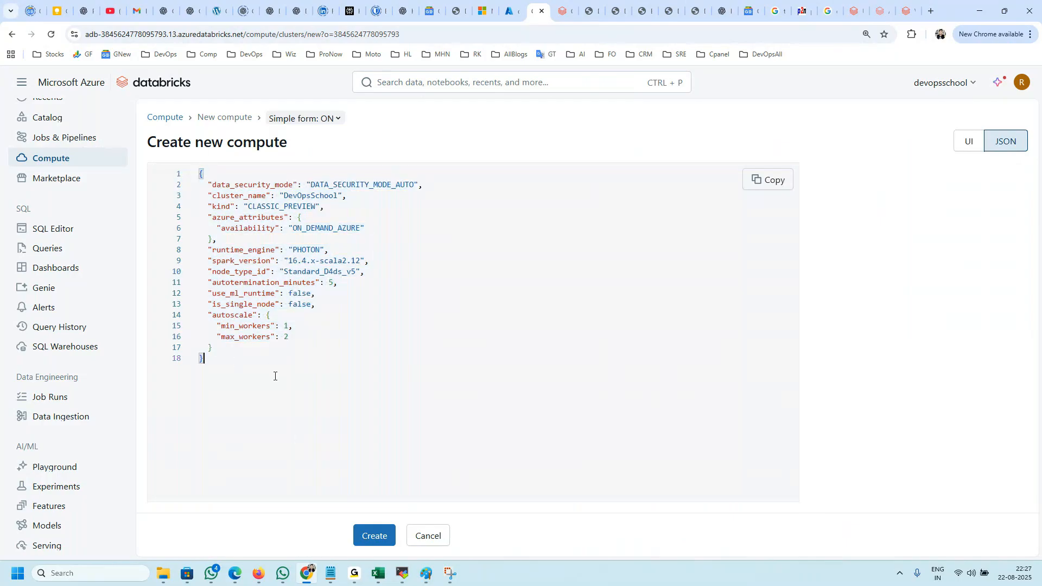
left_click_drag(238, 397, 161, 177)
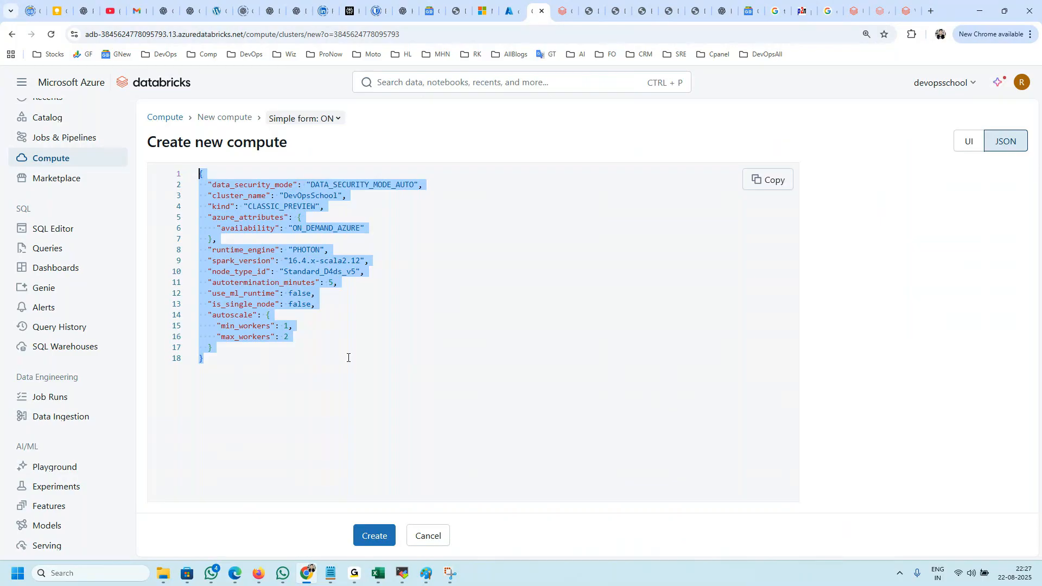
left_click(269, 364)
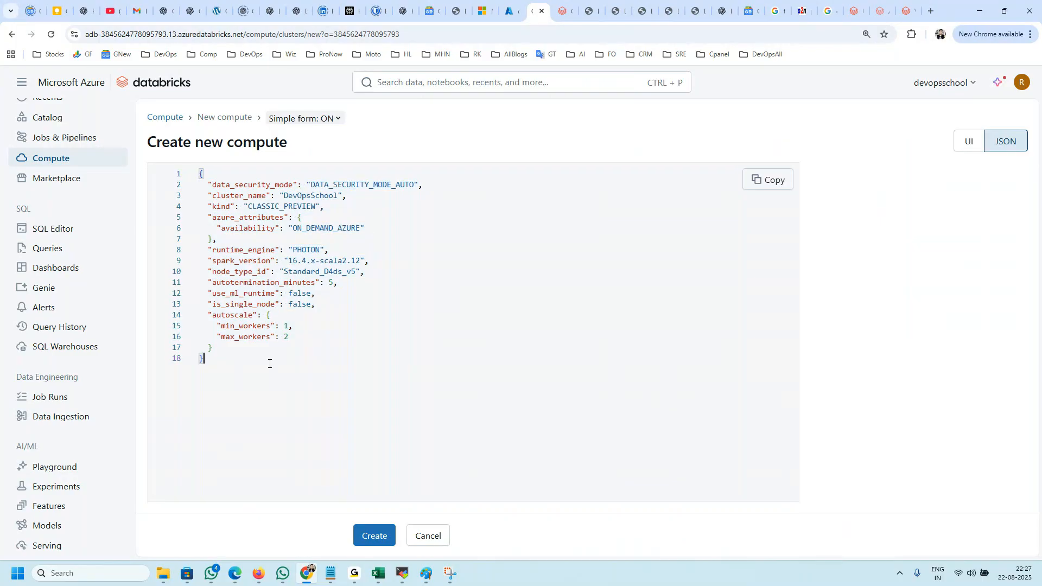
left_click_drag(279, 386, 197, 174)
left_click(422, 378)
scroll(87, 166, "up", 1)
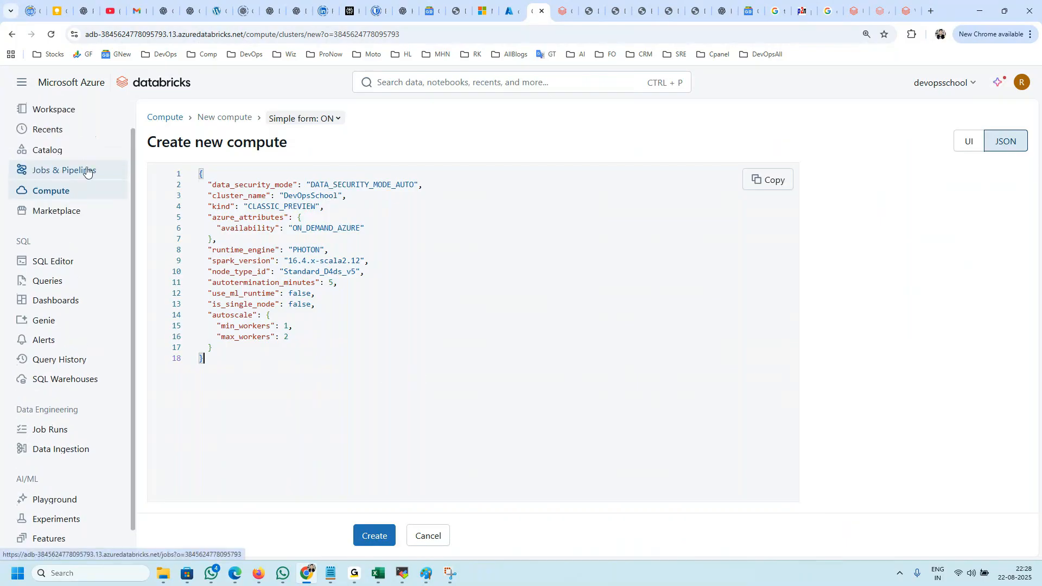
left_click_drag(274, 402, 150, 137)
left_click(345, 319)
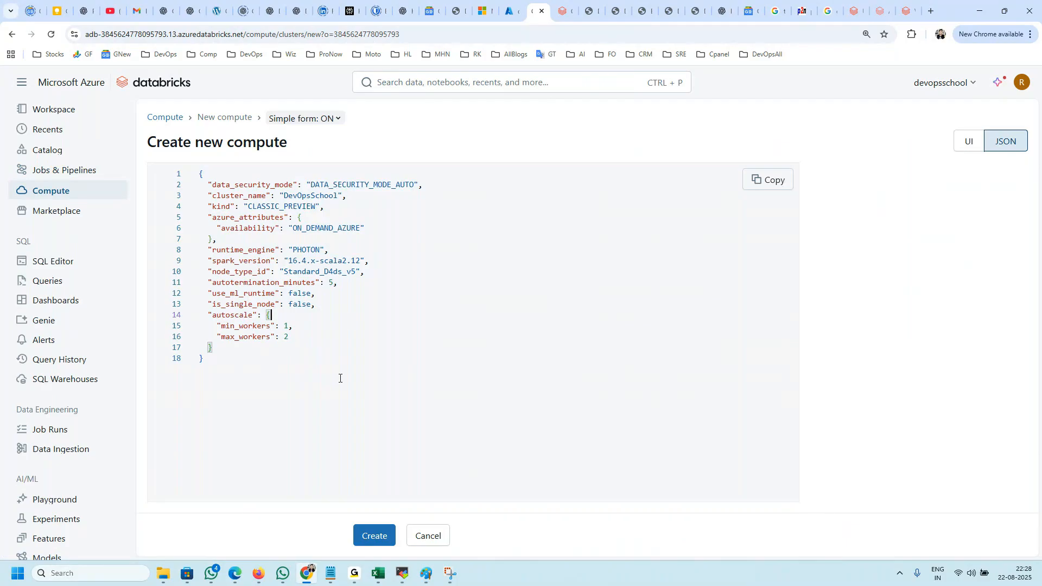
left_click_drag(332, 388, 177, 178)
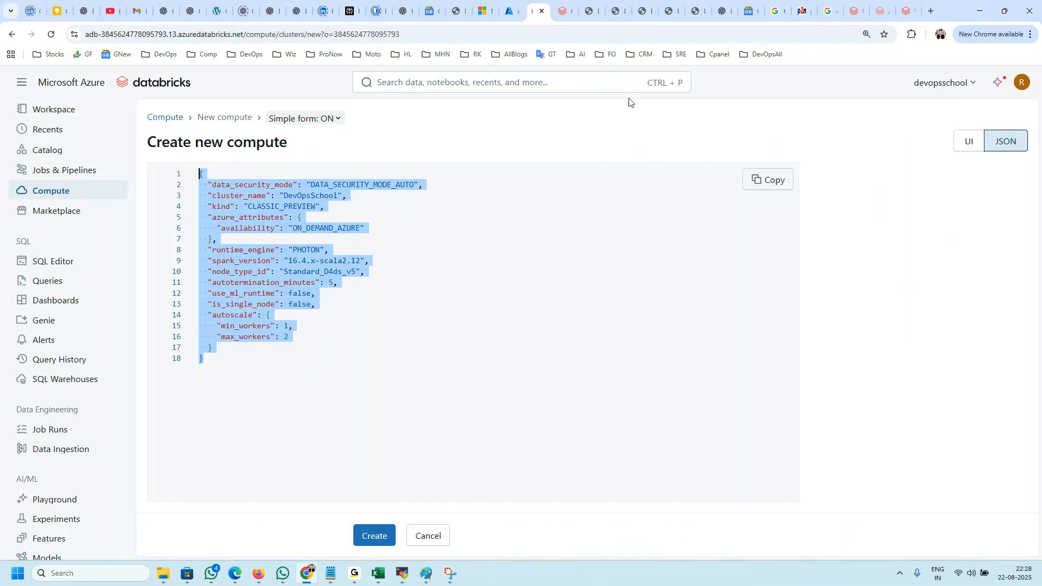
left_click(346, 370)
key("ctrl+a")
Step: Search Google for "terraform databricks" in a new browser tab
left_click(931, 11)
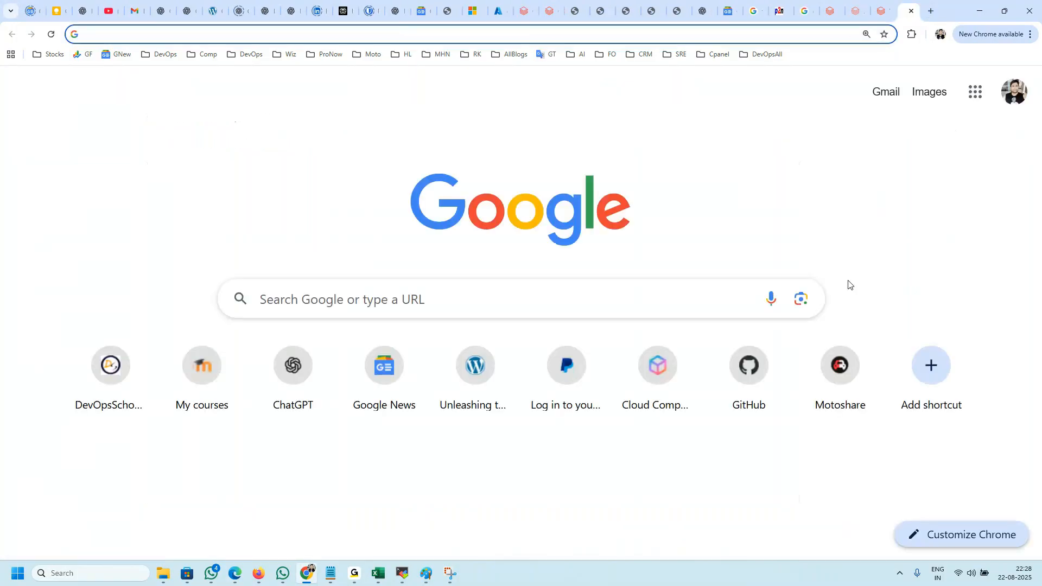
type("terraform ")
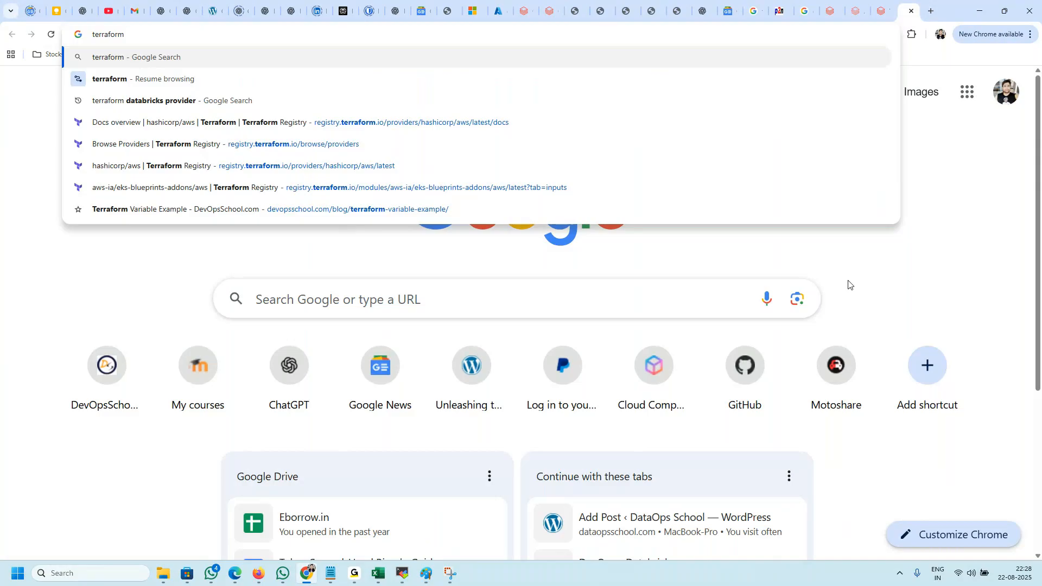
type("data")
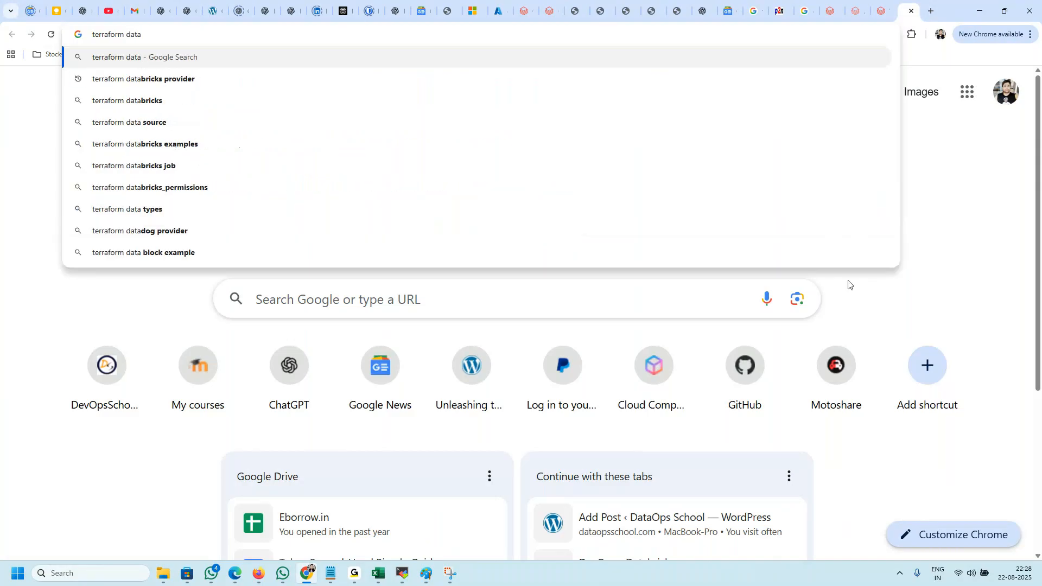
key("Down")
key("Down")
key("Return")
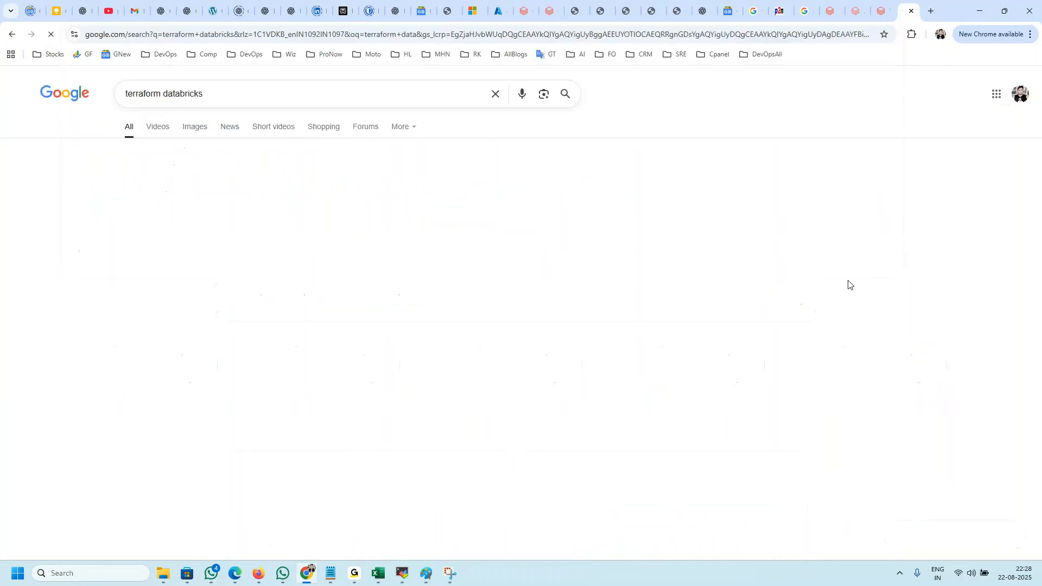
Step: Search Google for "terraform databricks provider" and open the Databricks provider documentation on the Terraform Registry
scroll(422, 403, "down", 5)
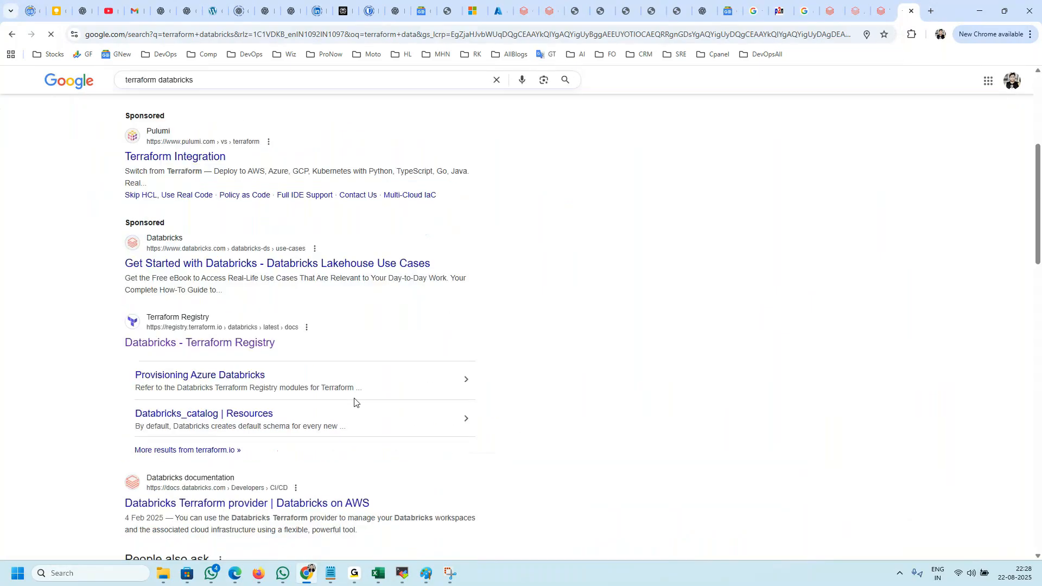
type("proviode")
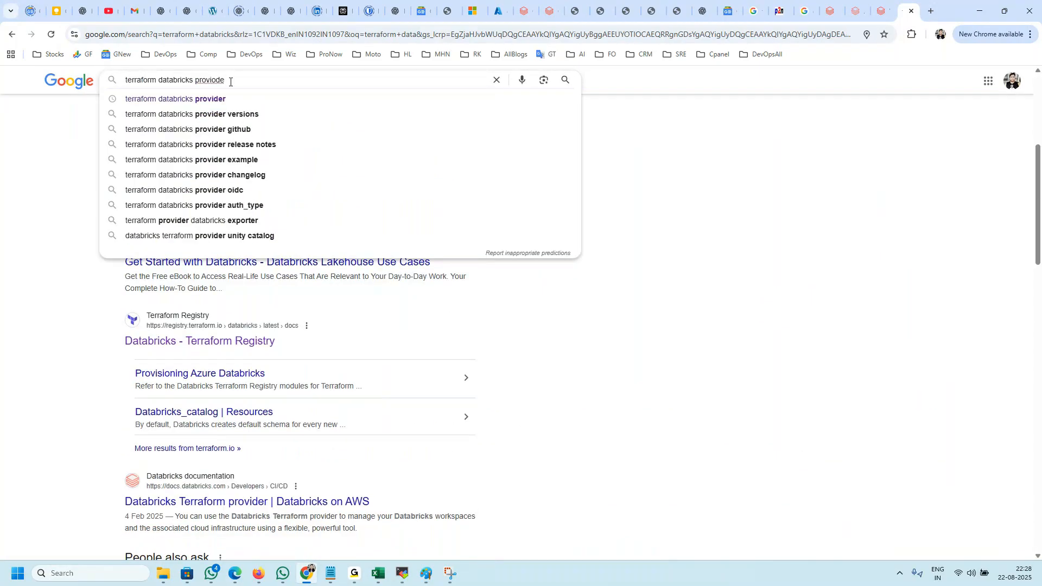
key("Down")
key("Return")
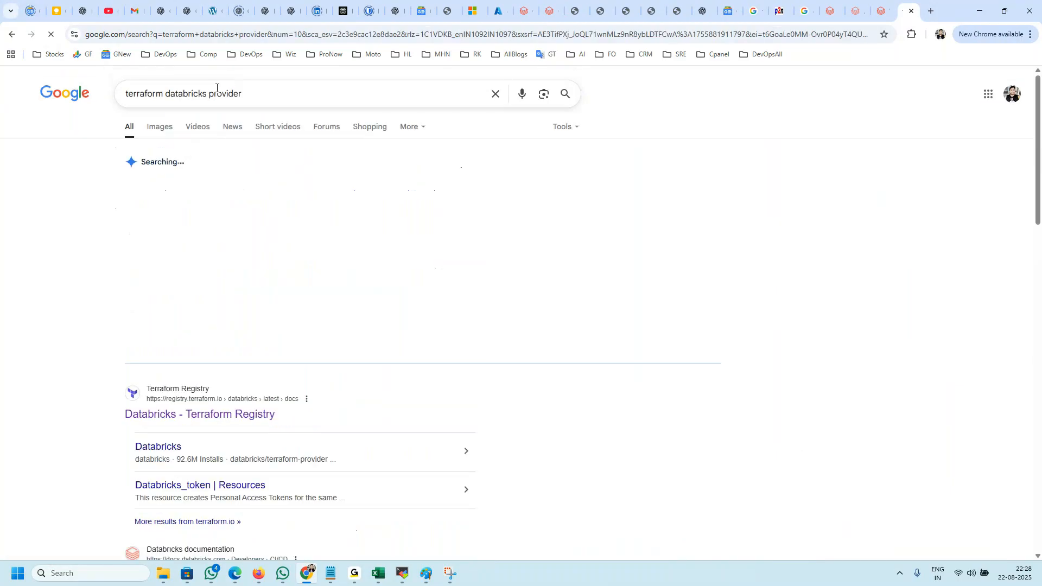
scroll(235, 322, "down", 2)
left_click(234, 307)
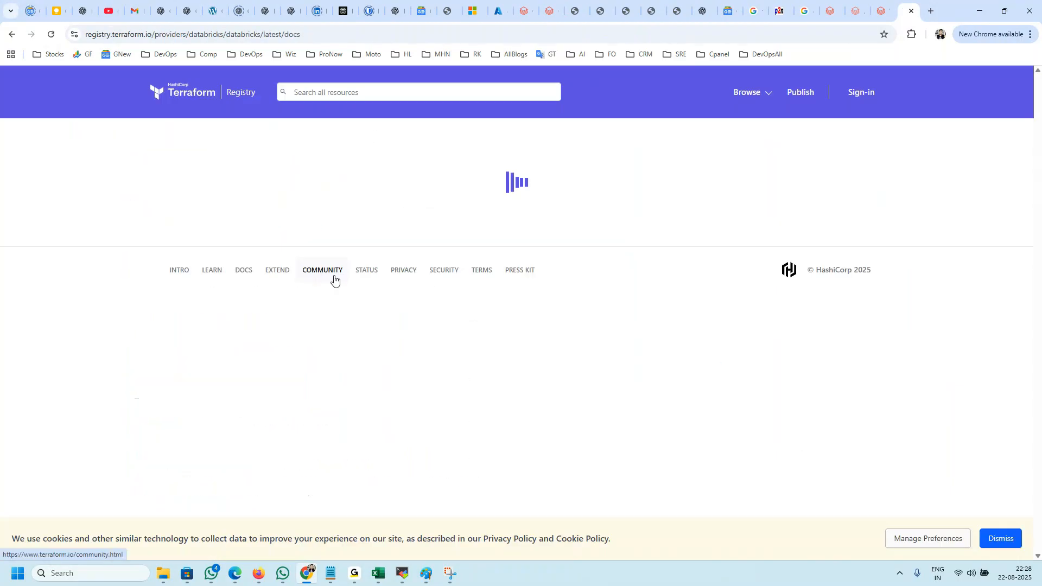
Step: Show how to use the Databricks provider and highlight its Terraform 0.13+ configuration code
left_click_drag(475, 188, 360, 189)
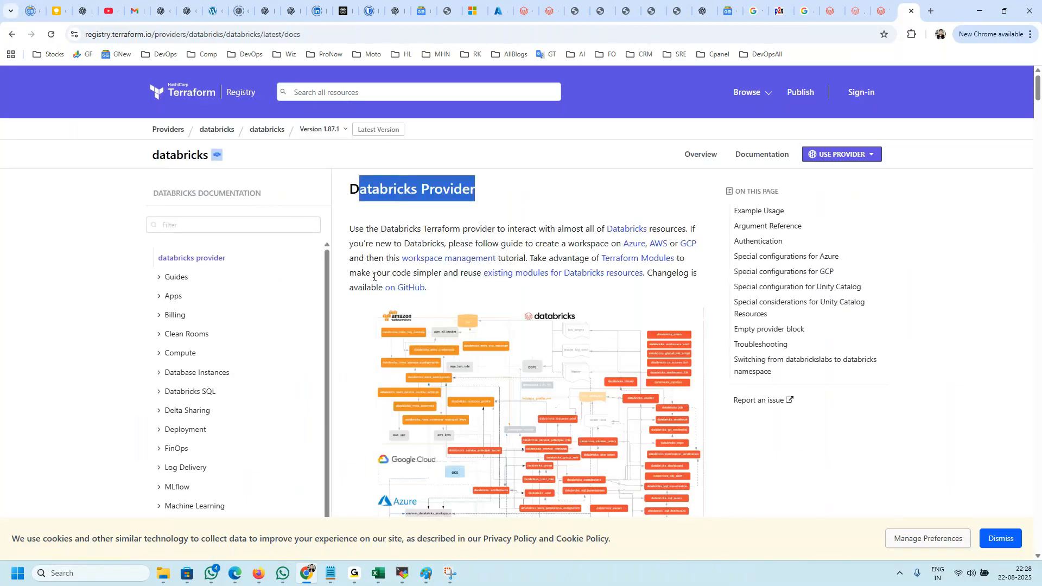
left_click(828, 158)
left_click_drag(758, 380, 732, 437)
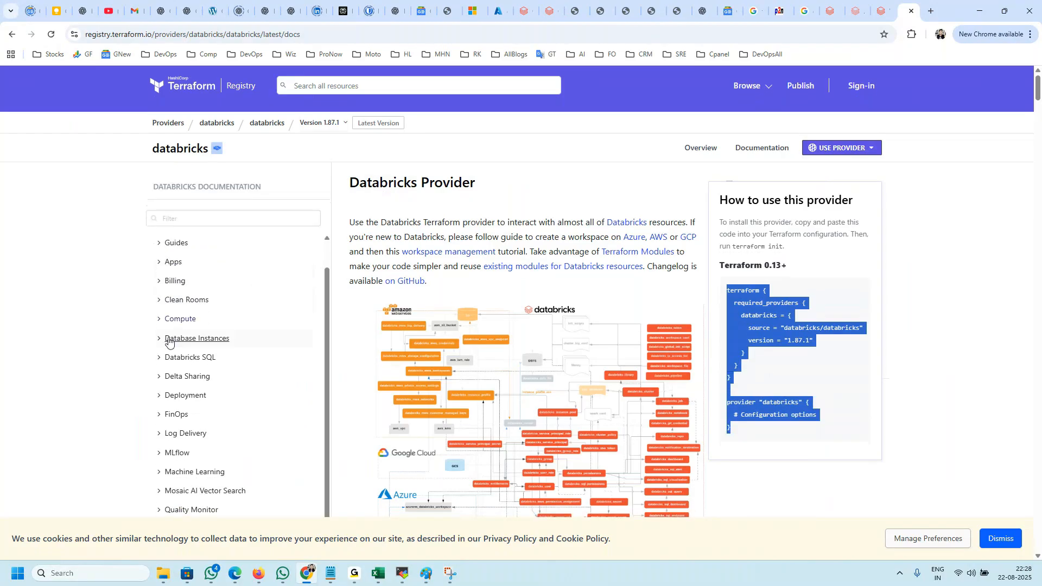
Step: Open the databricks_cluster resource documentation under Compute and highlight the "shared_autoscaling" example resource
scroll(130, 325, "down", 2)
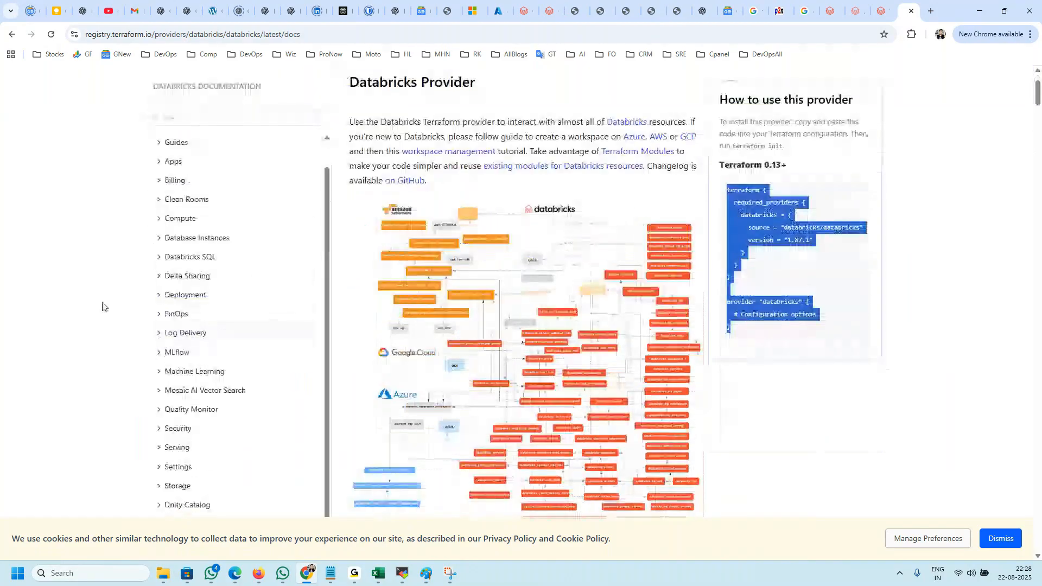
left_click(159, 218)
left_click(211, 258)
scroll(425, 325, "down", 6)
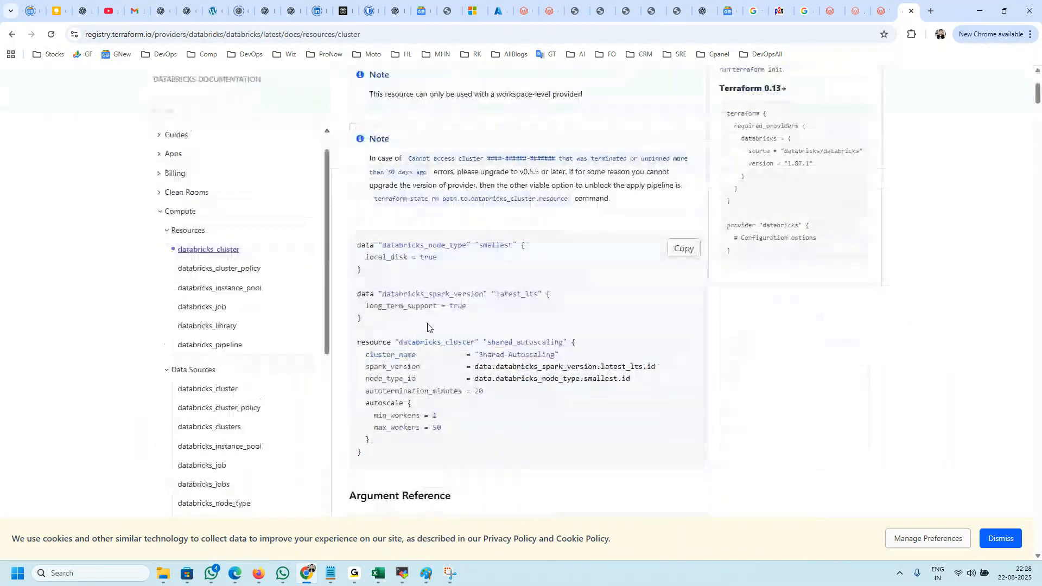
left_click_drag(383, 333, 368, 179)
left_click(435, 263)
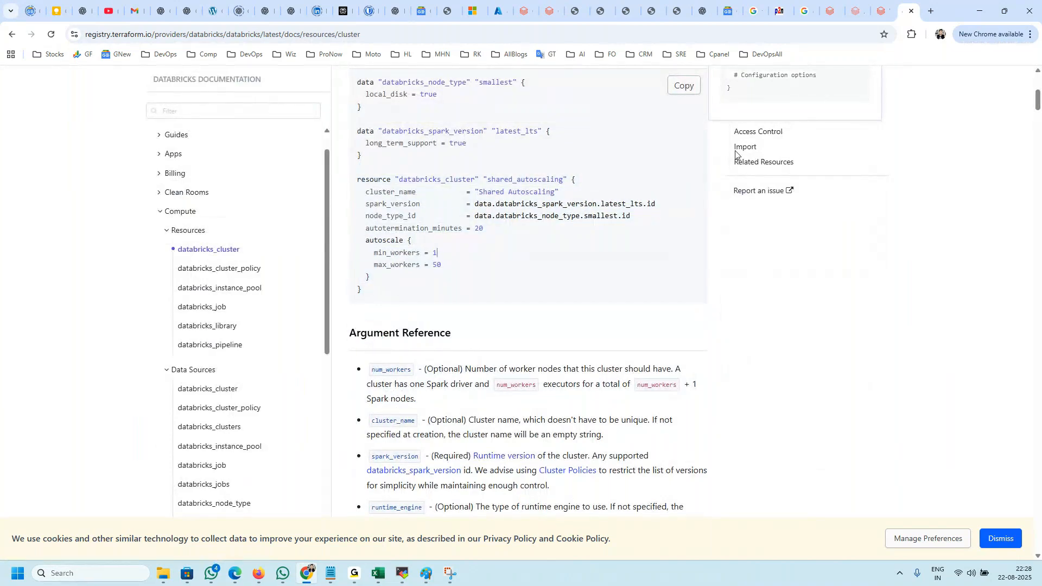
scroll(507, 284, "up", 2)
left_click_drag(363, 399, 356, 292)
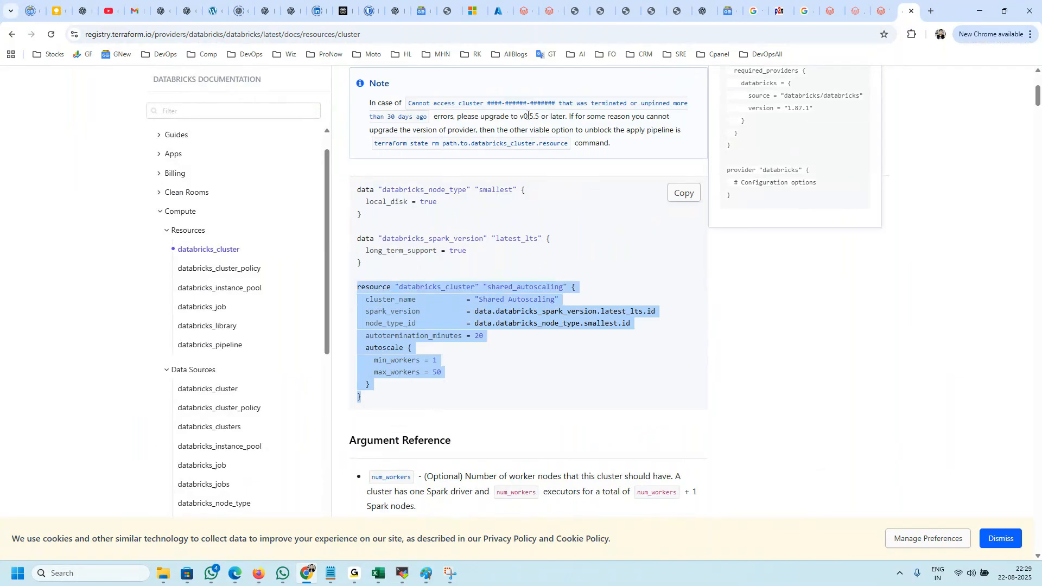
Step: Compare the Terraform cluster example with the JSON definition of the new Databricks compute, and return to the Registry documentation
left_click(529, 7)
left_click(435, 253)
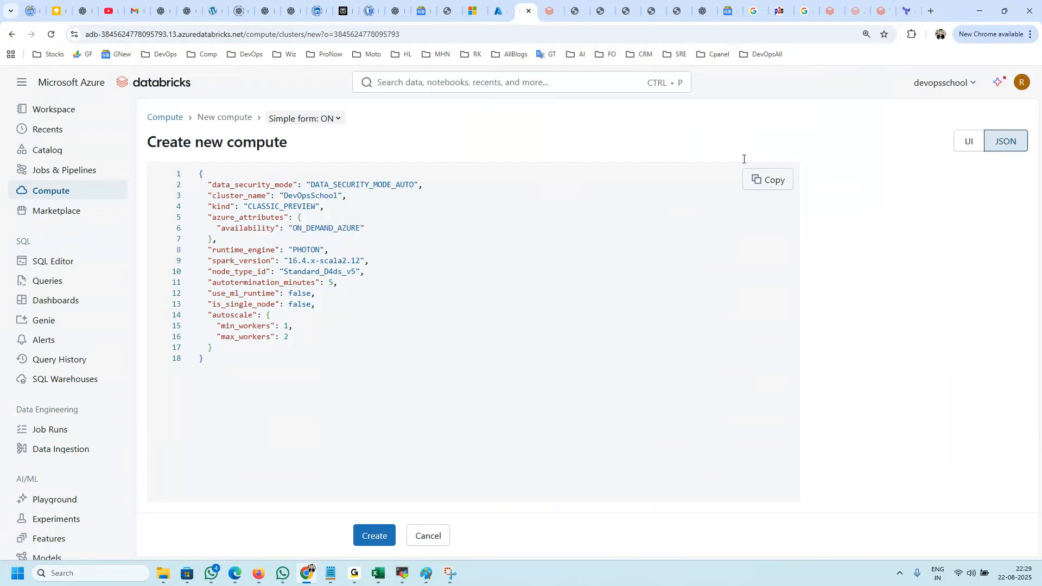
left_click(905, 11)
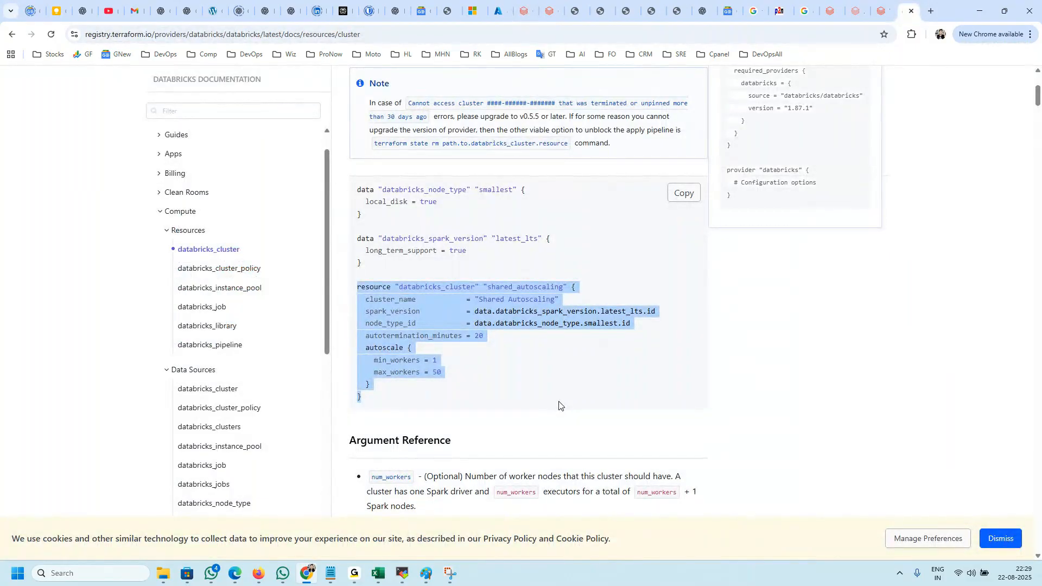
Step: Highlight the autoscale settings and the whole databricks_cluster resource block in the example code
left_click(506, 379)
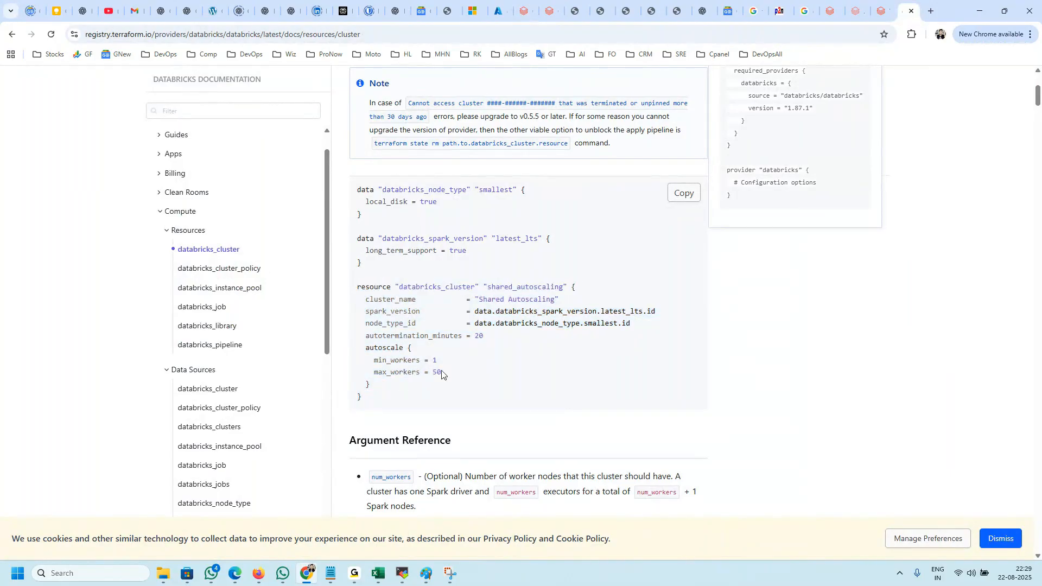
left_click_drag(441, 373, 395, 347)
left_click_drag(379, 400, 349, 295)
left_click_drag(387, 397, 352, 289)
left_click_drag(386, 393, 360, 292)
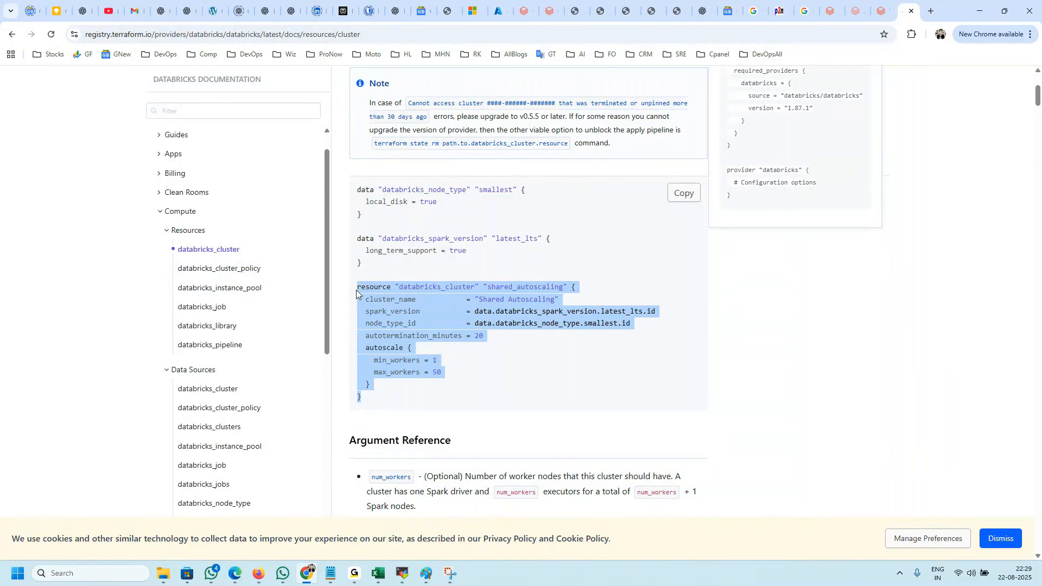
left_click(387, 394)
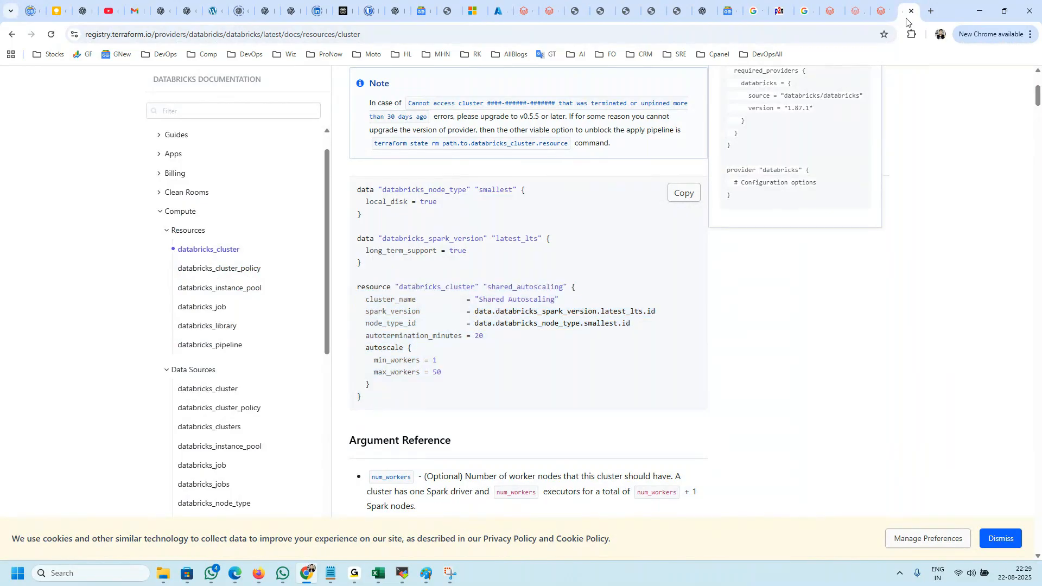
Step: Search Google for "terraform workspaces" in a new browser tab
left_click(930, 11)
type("tt")
key("BackSpace")
key("BackSpace")
key("Escape")
type("terraform work")
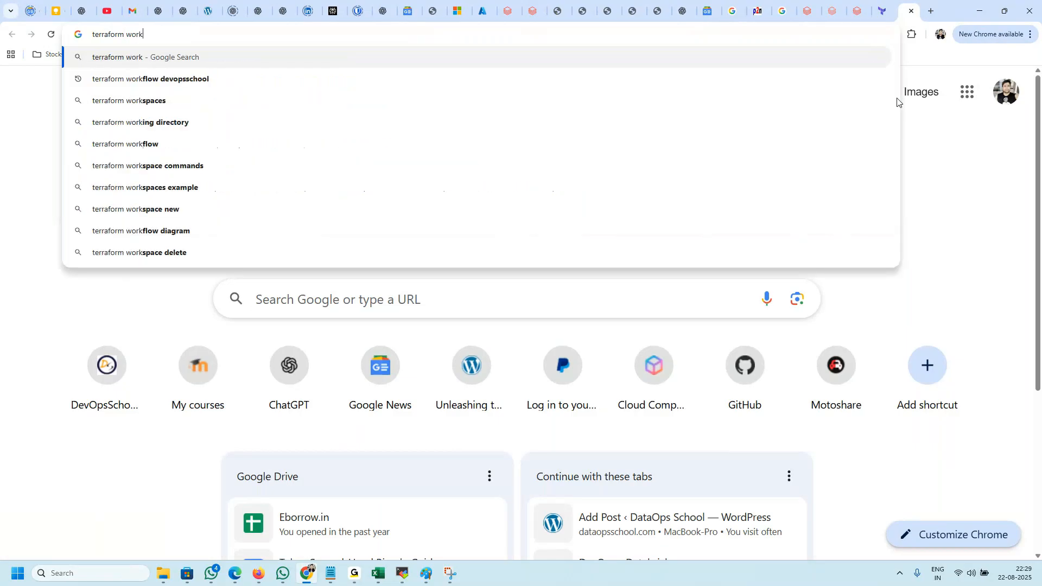
key("Down")
key("Down")
key("Return")
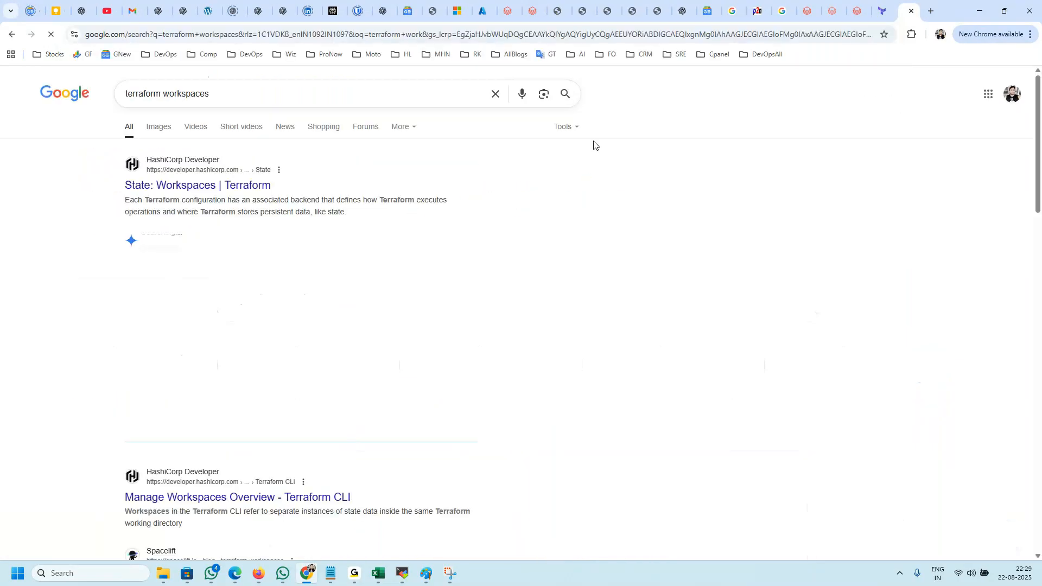
Step: Change the Google search to "terraform cloud" and open the Terraform Cloud sign-in page
double_click(199, 92)
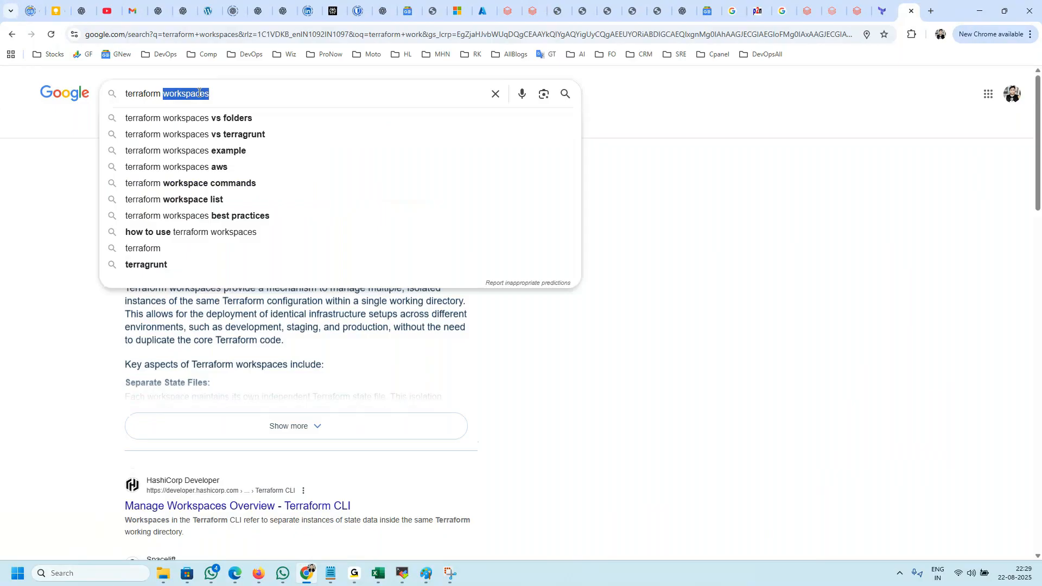
type("cloud")
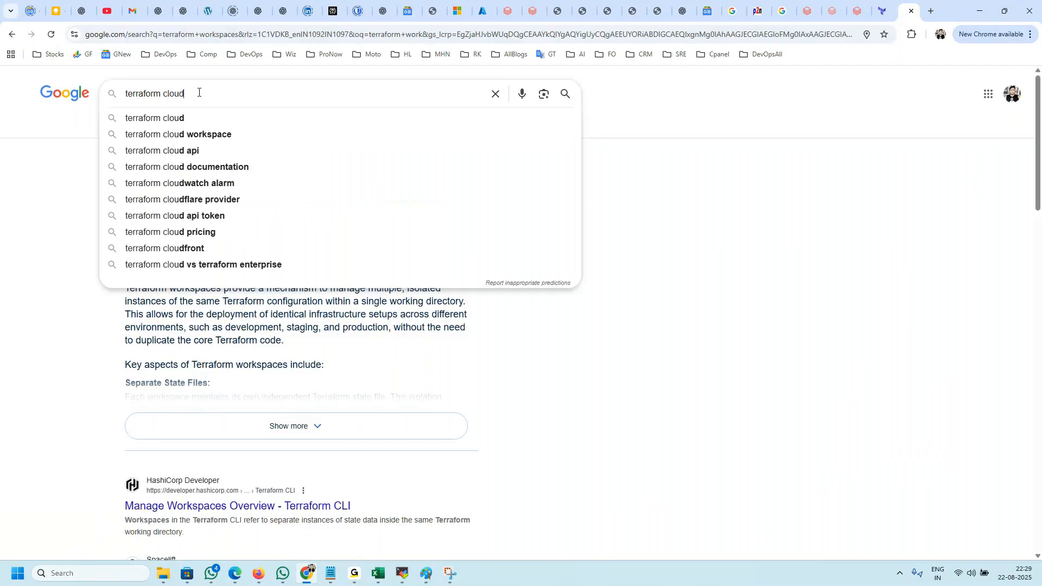
key("Return")
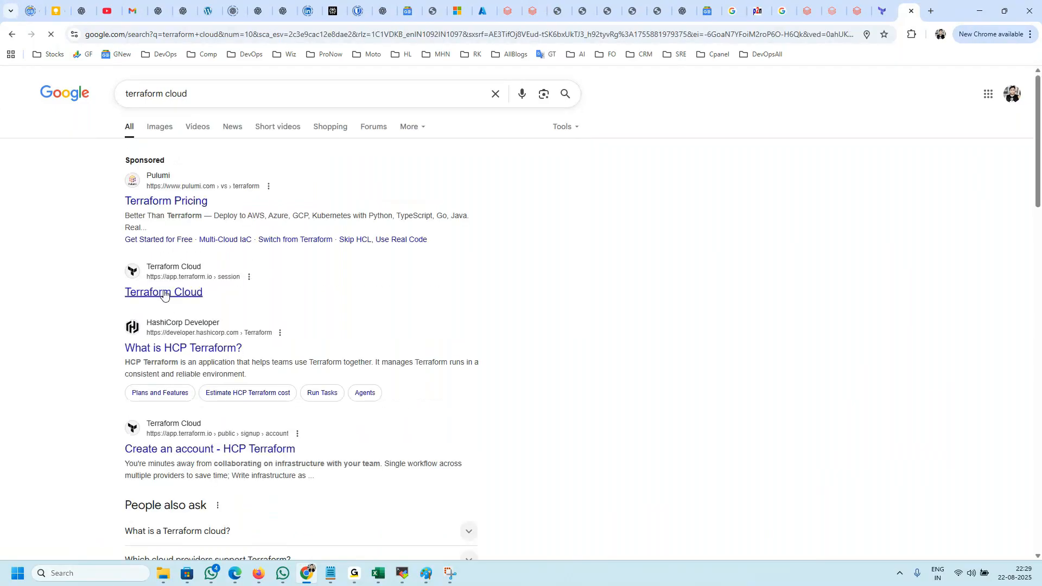
left_click(163, 293)
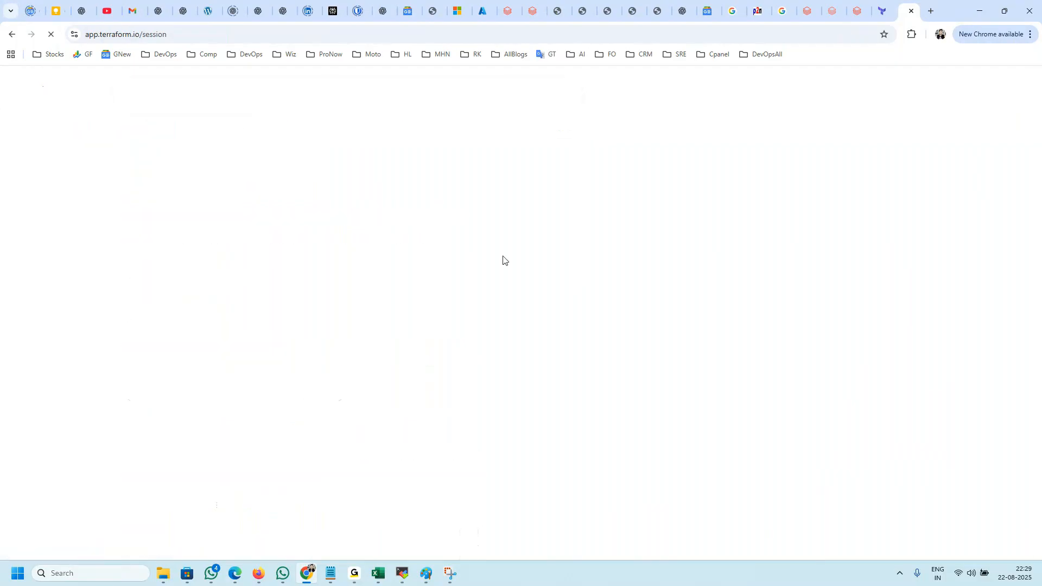
left_click(191, 33)
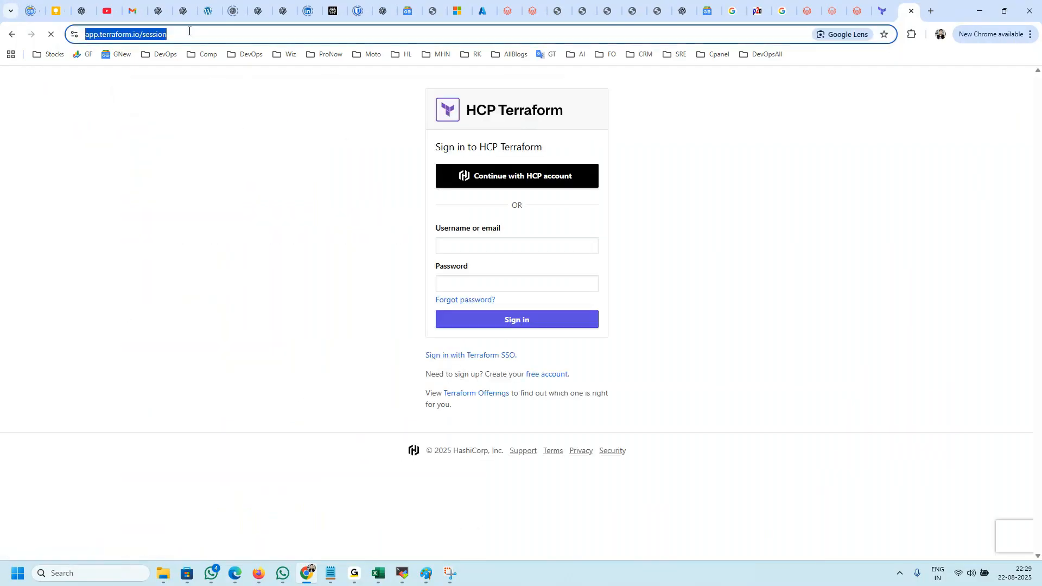
left_click(498, 175)
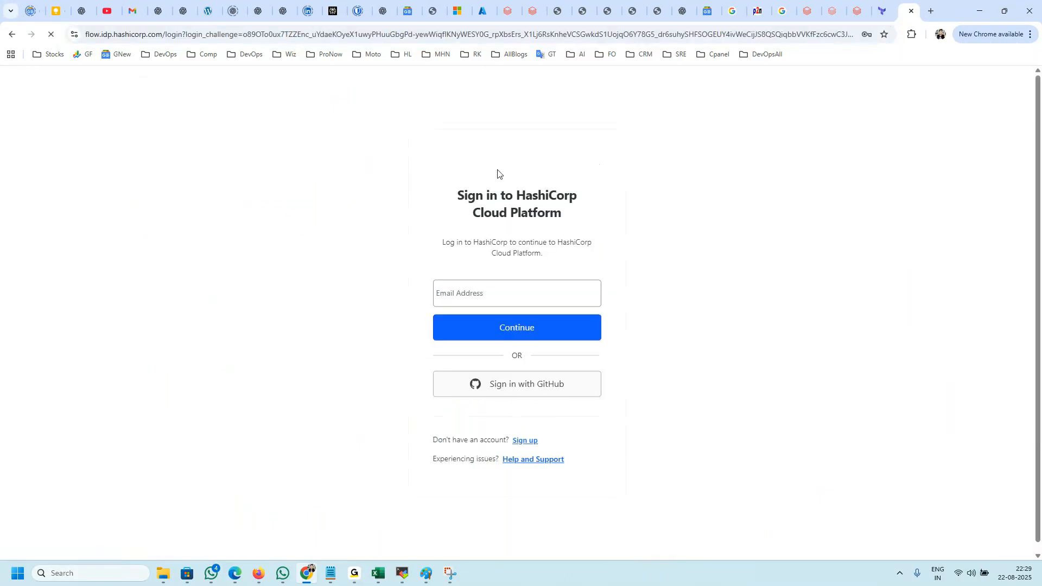
left_click(11, 34)
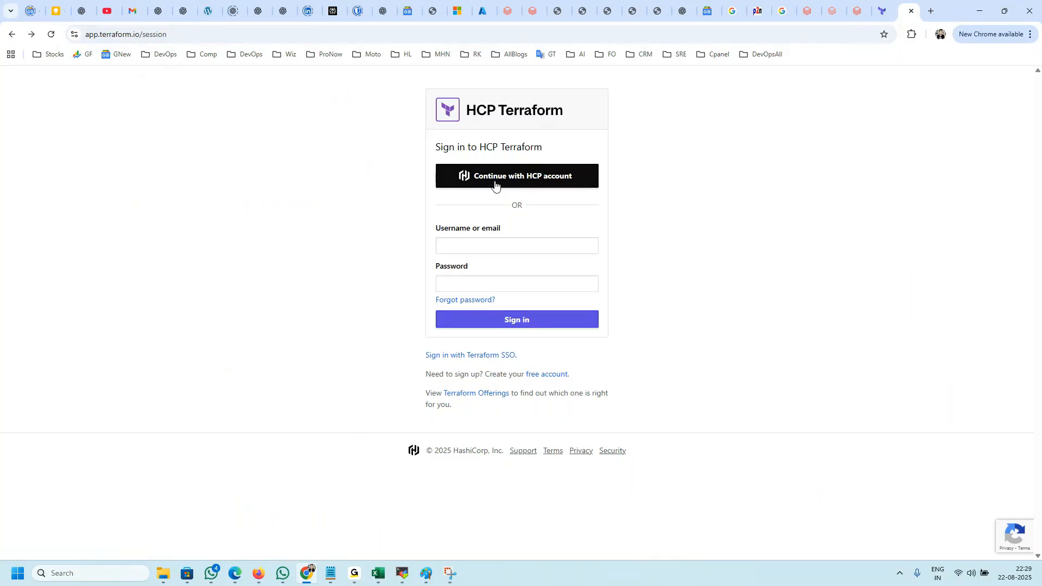
left_click(489, 356)
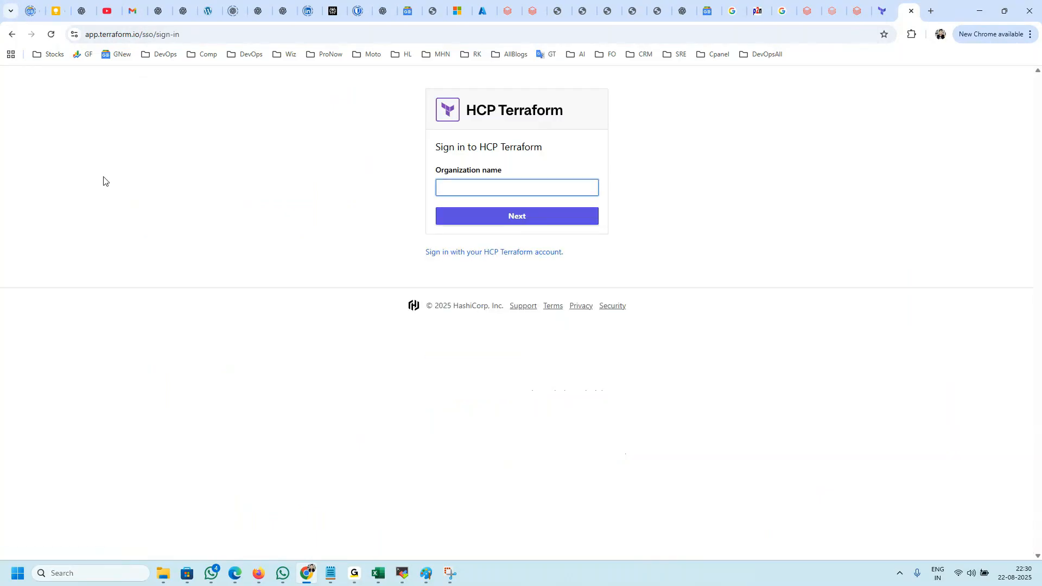
left_click(12, 34)
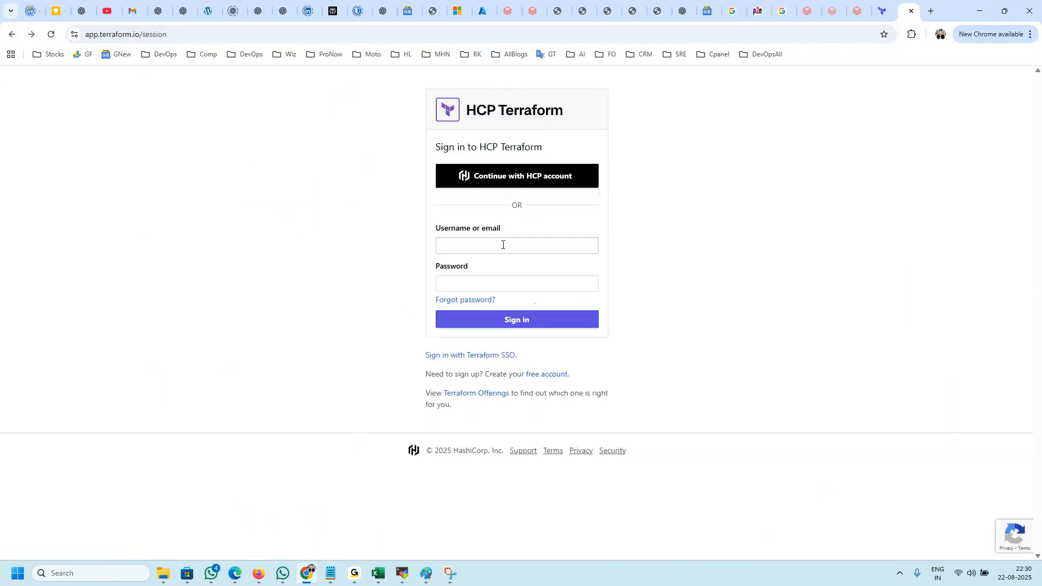
Step: Sign in to HCP Terraform through the HCP account with the saved e-mail address and account password
left_click(505, 183)
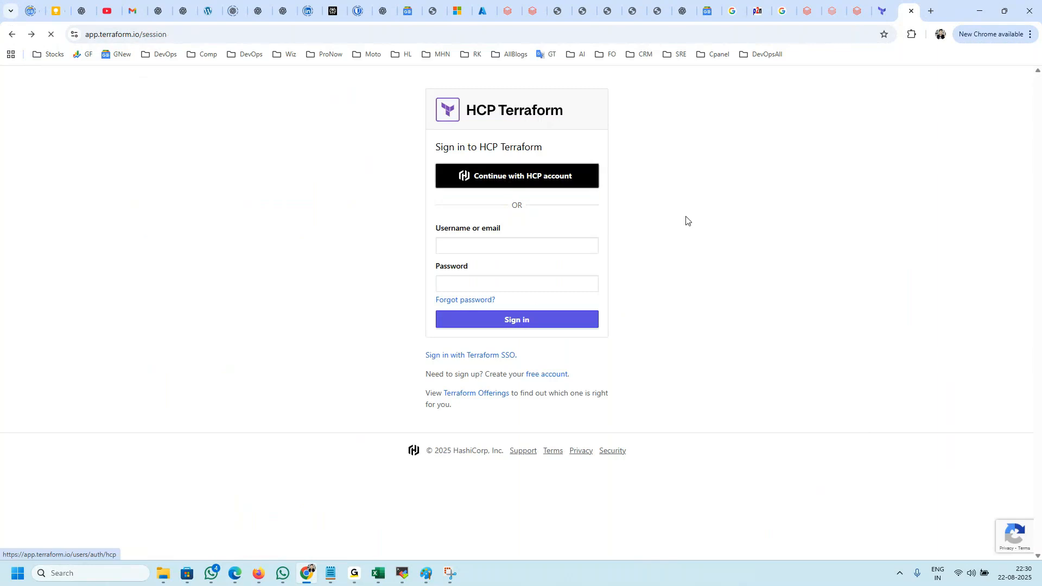
left_click(514, 301)
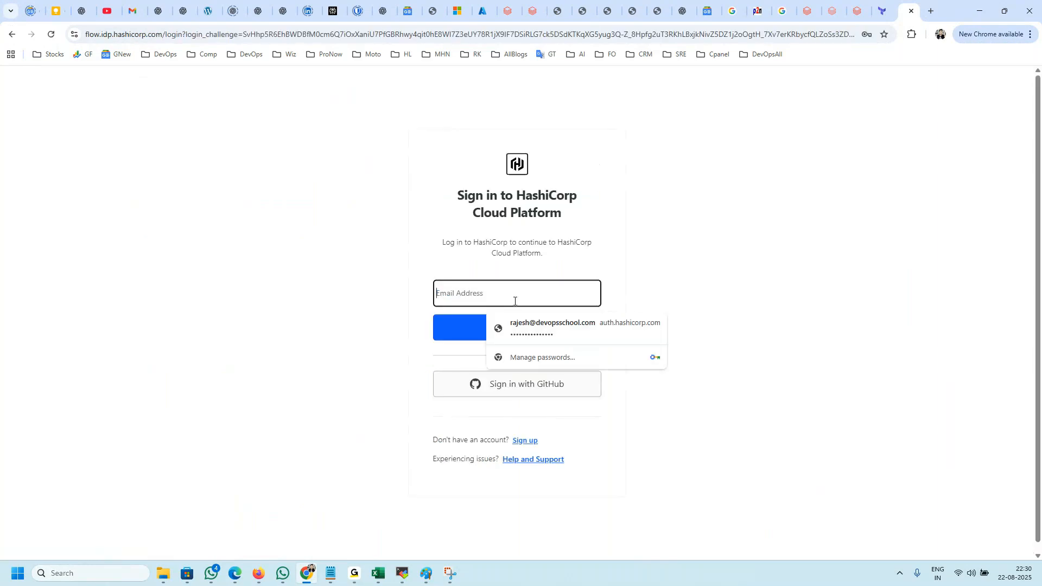
left_click(521, 325)
left_click(500, 336)
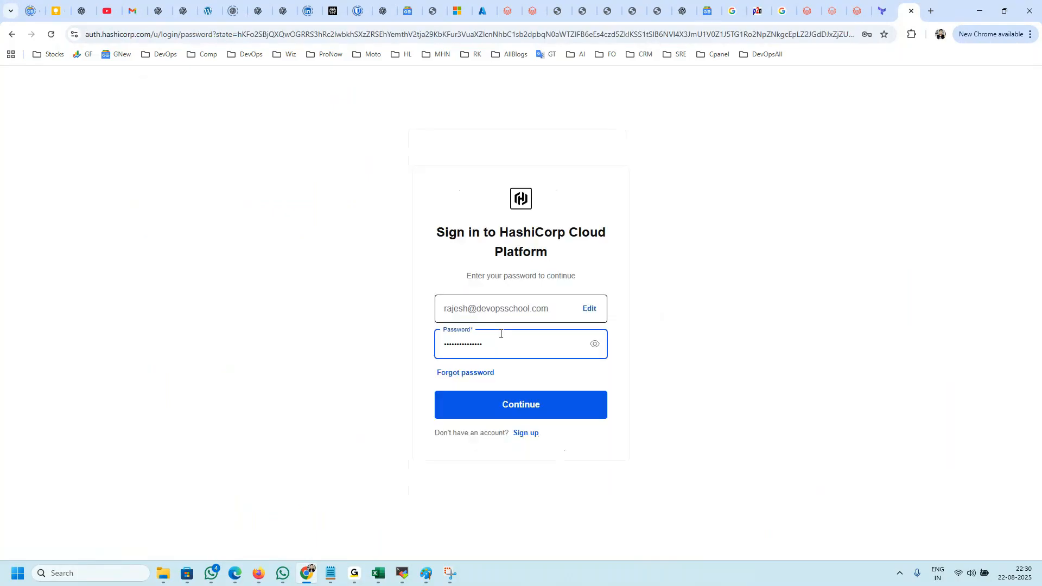
left_click(503, 405)
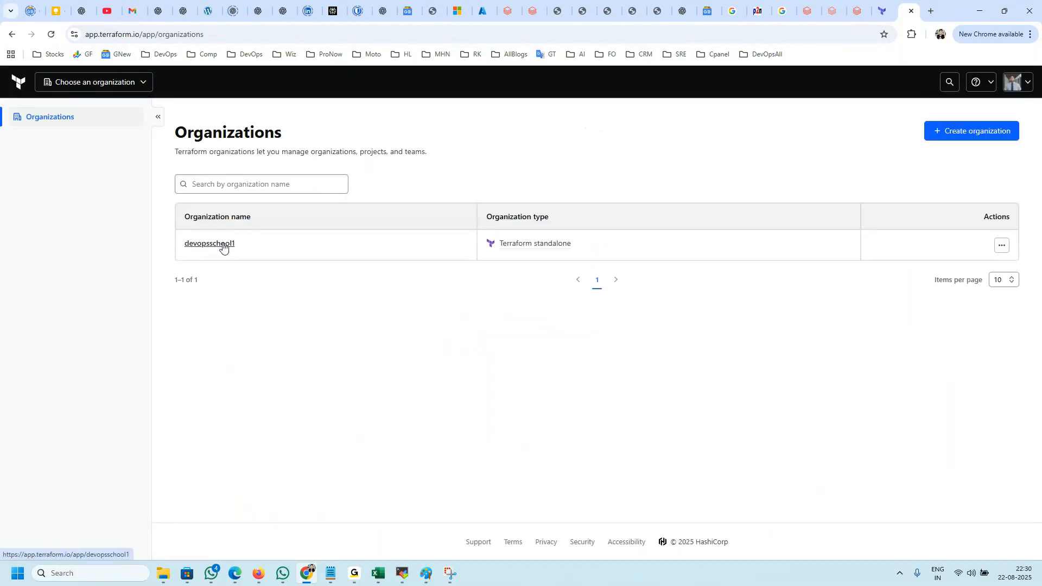
Step: Open the devopsschool1 organization and view the overview of its Getting-Started-with-Terraform-Cloud workspace
left_click(222, 248)
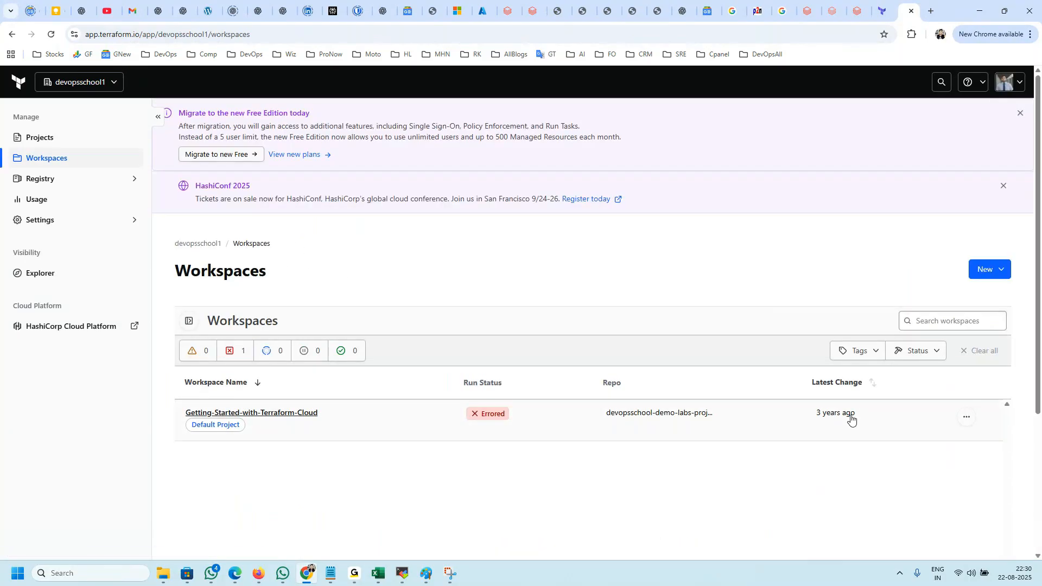
left_click_drag(850, 417, 793, 414)
left_click(263, 415)
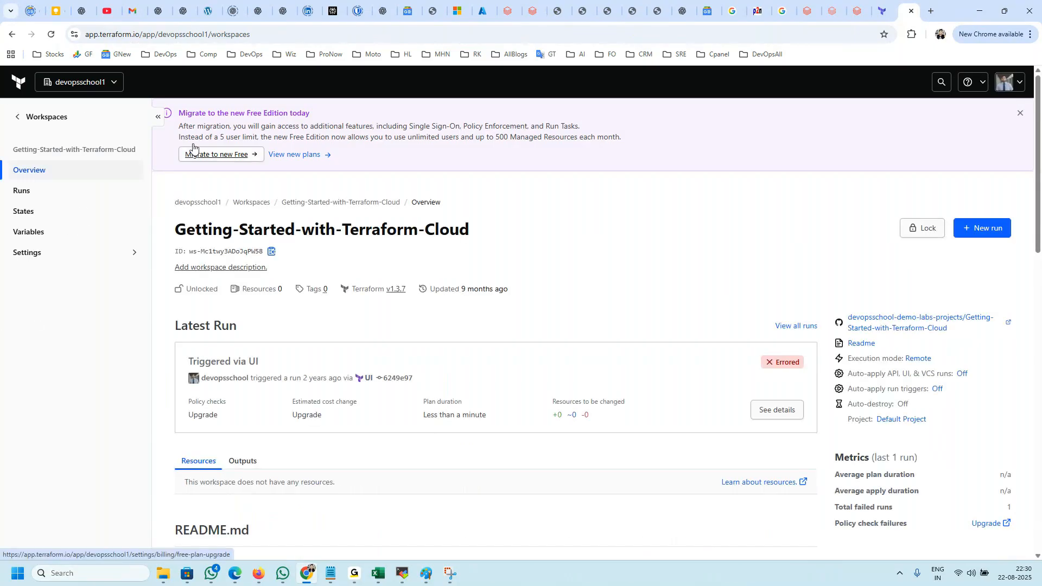
Step: Return to the workspace list, reopen Getting-Started-with-Terraform-Cloud, and show its general settings
left_click(20, 116)
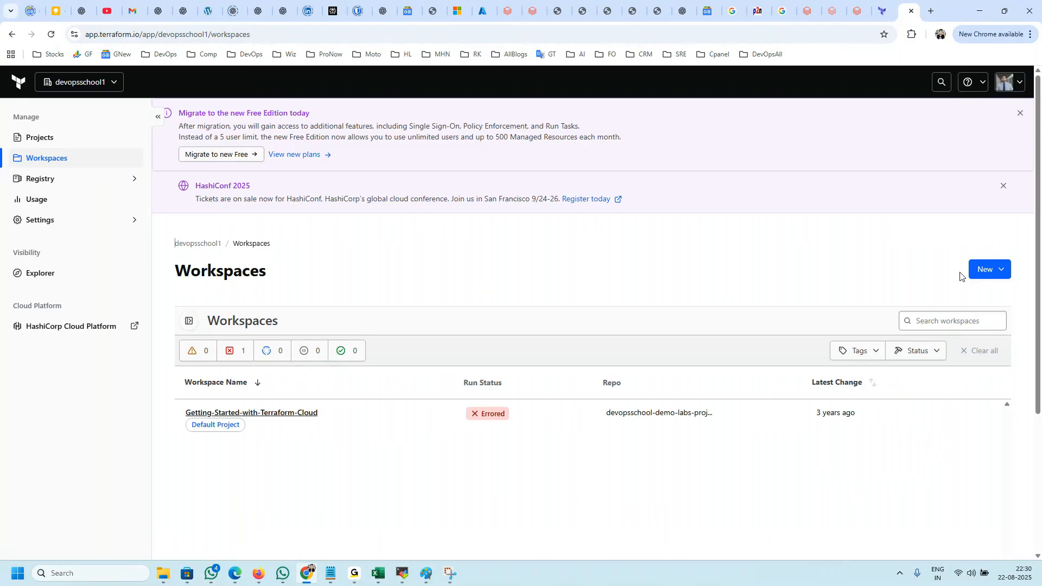
left_click(290, 416)
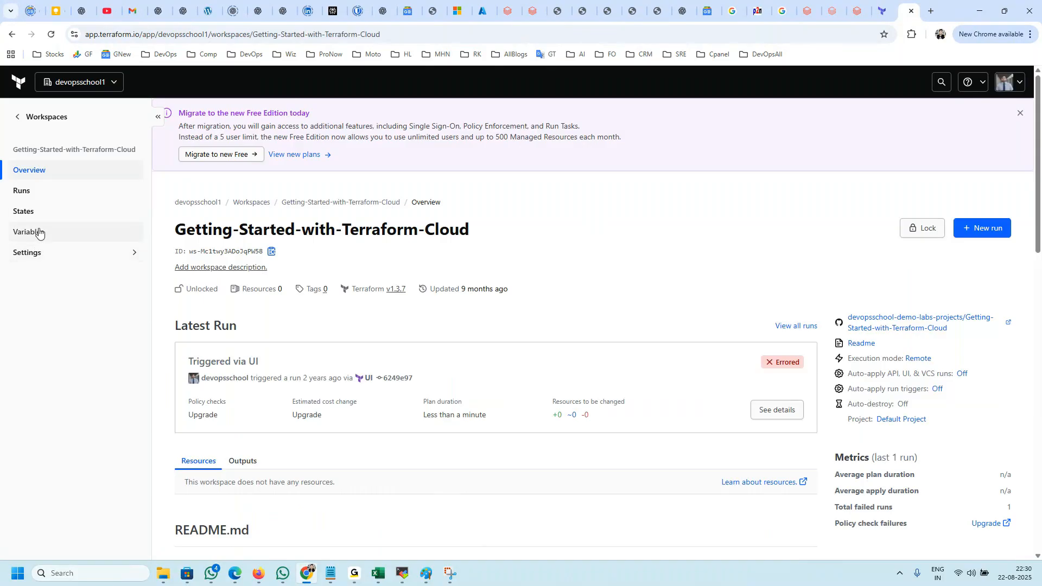
left_click(30, 254)
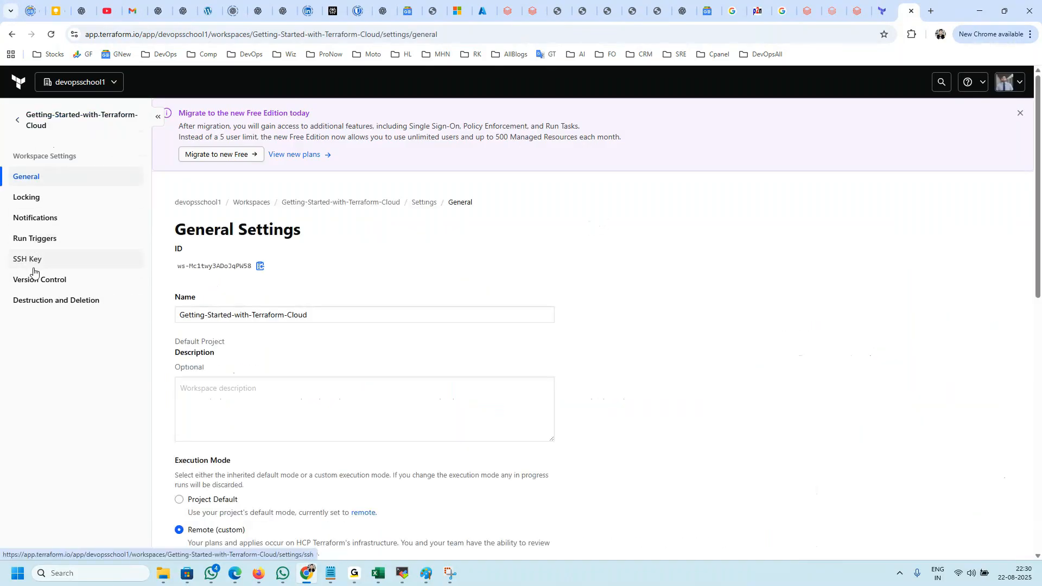
Step: Open the workspace's version control settings and highlight the connected VCS provider and repository details
left_click(35, 279)
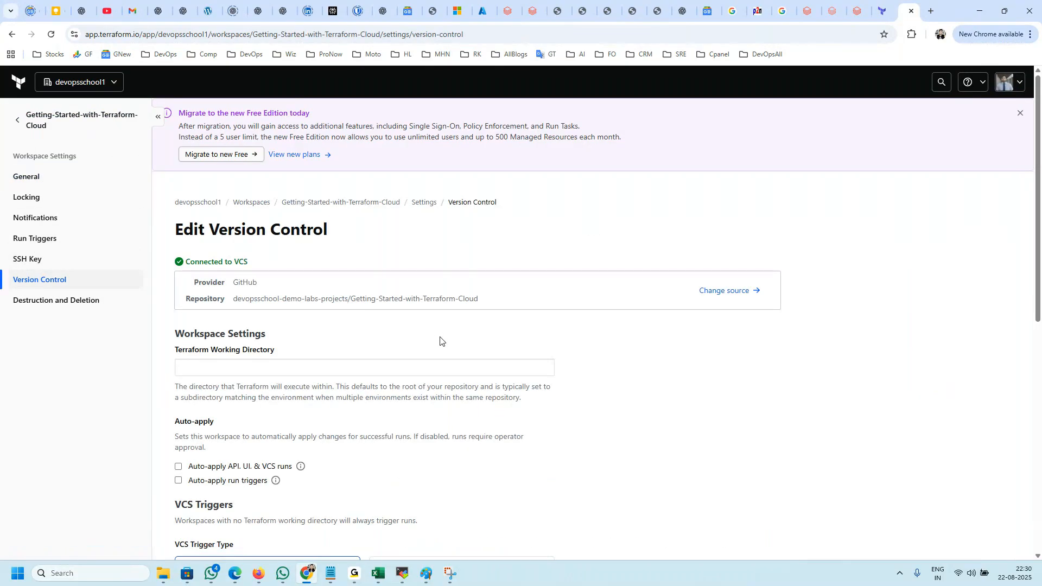
scroll(401, 315, "down", 3)
scroll(347, 265, "up", 3)
scroll(336, 269, "up", 1)
left_click_drag(483, 300, 187, 271)
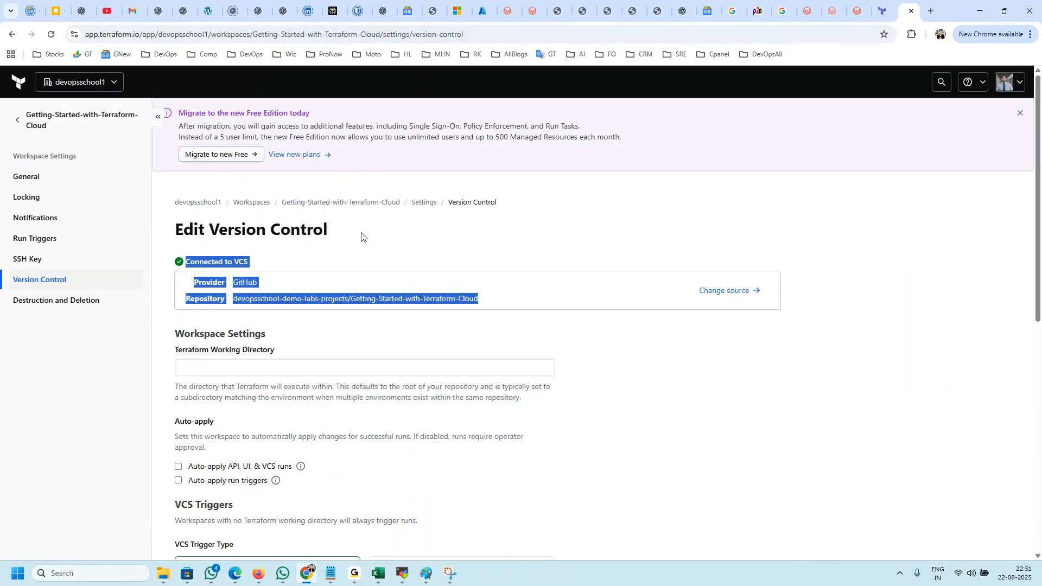
Step: Compare the Databricks compute JSON with the databricks_cluster "shared_autoscaling" resource example in the Terraform Registry, highlighting both code blocks
left_click(509, 11)
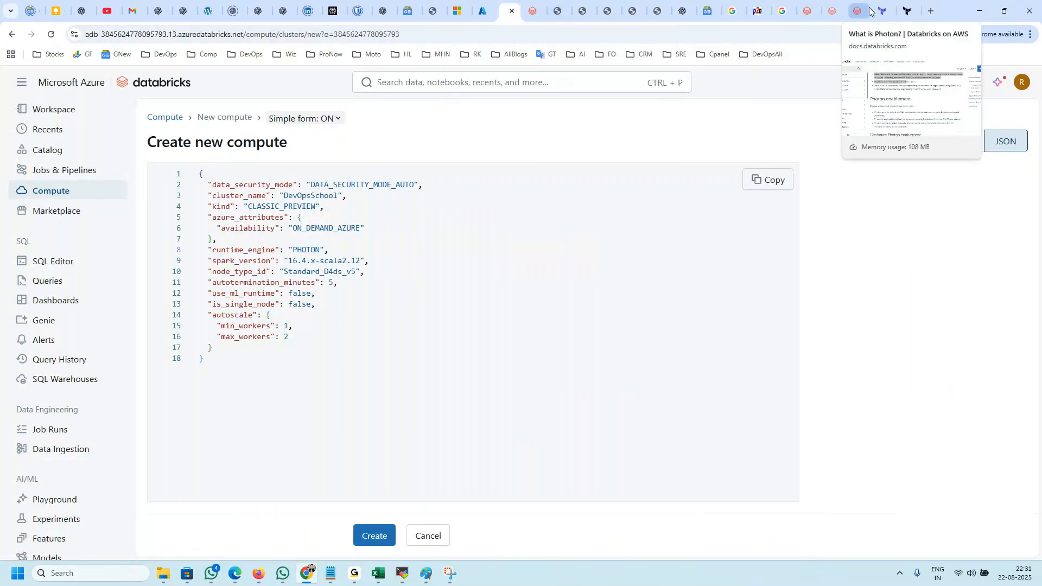
left_click(894, 11)
left_click_drag(380, 404, 356, 296)
left_click_drag(382, 410, 363, 290)
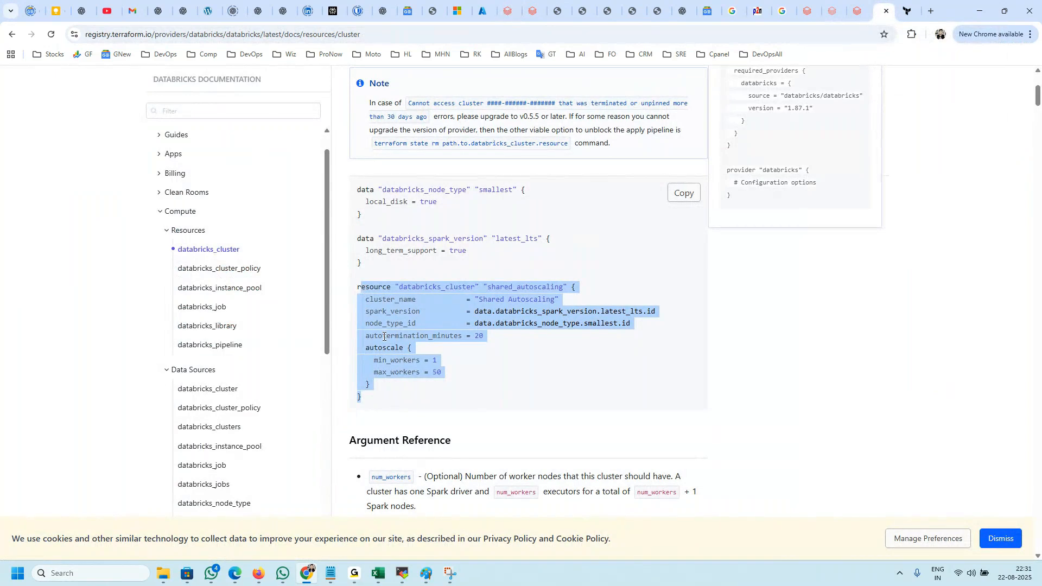
left_click(416, 337)
left_click_drag(360, 400, 350, 293)
left_click(534, 11)
left_click(509, 11)
left_click_drag(239, 362, 199, 174)
left_click(412, 304)
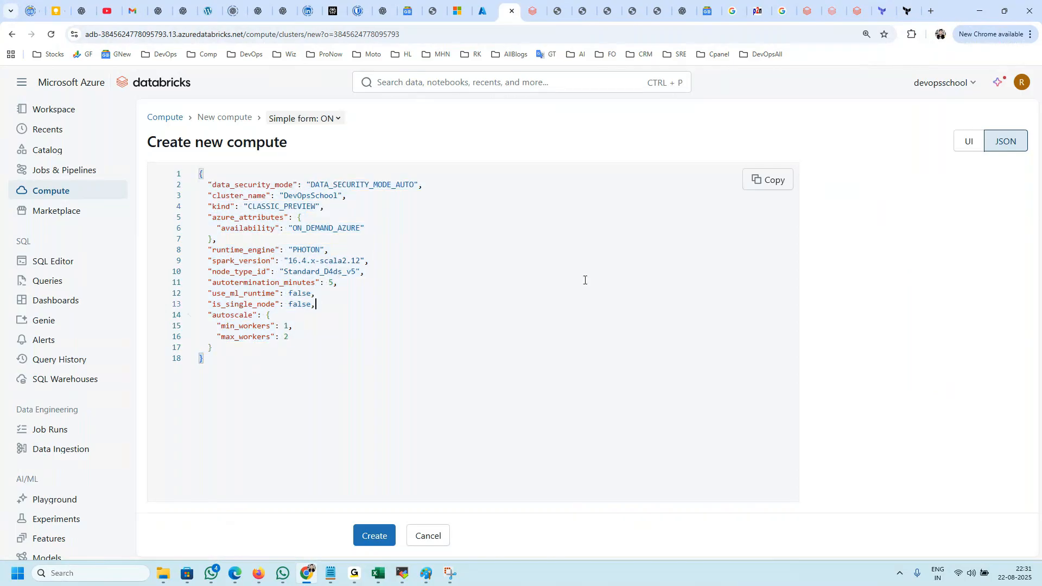
Step: Start a new all-purpose compute from the Databricks Compute page and name it devopschool
left_click(47, 196)
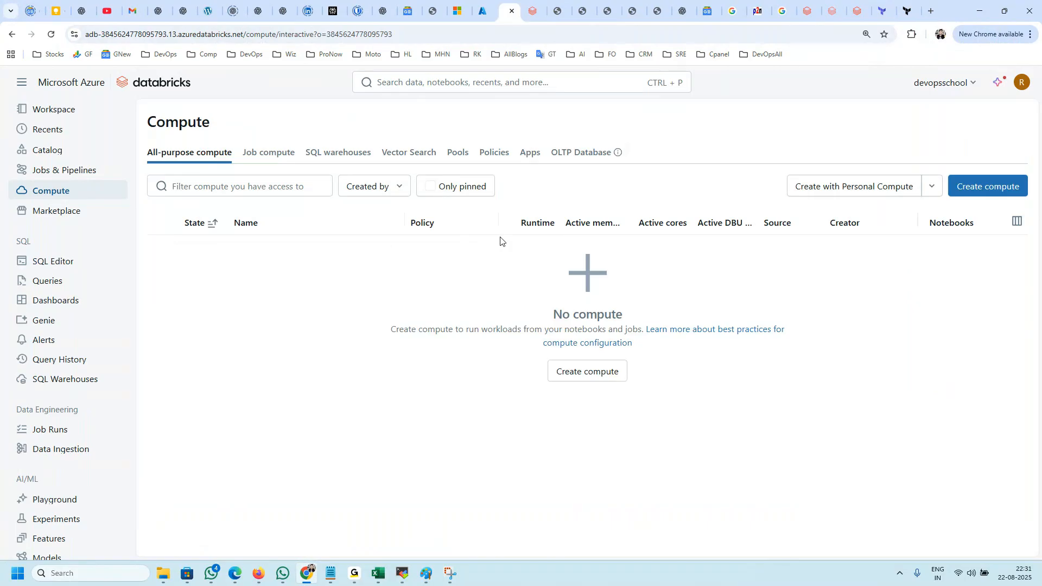
left_click(981, 190)
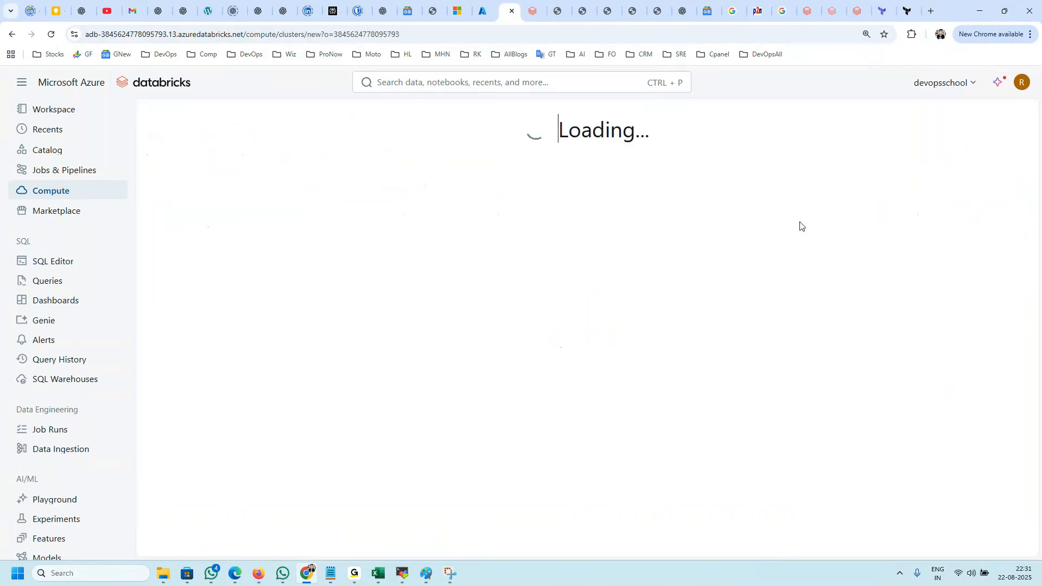
double_click(403, 199)
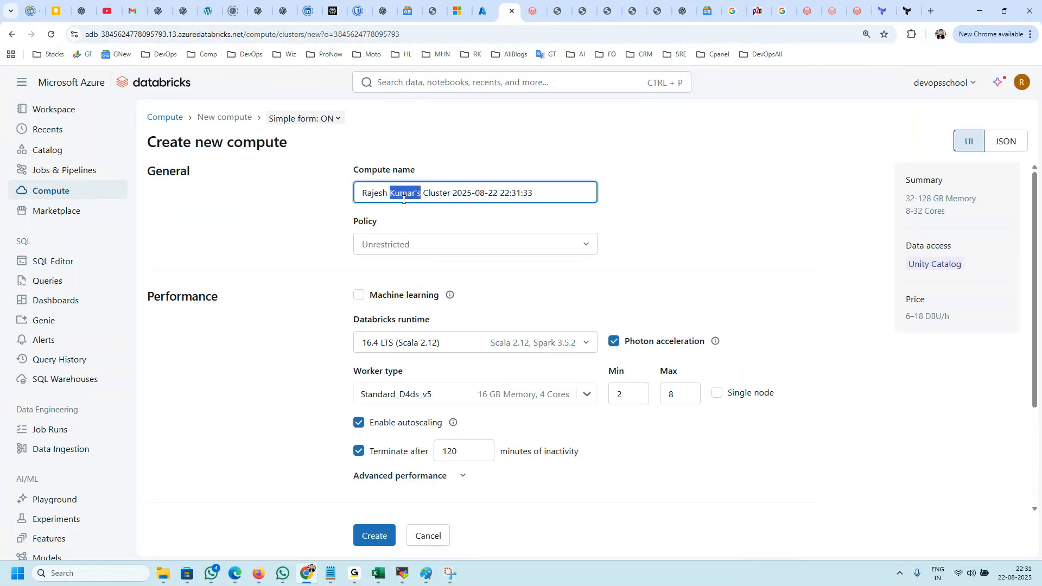
key("ctrl+a")
type("d")
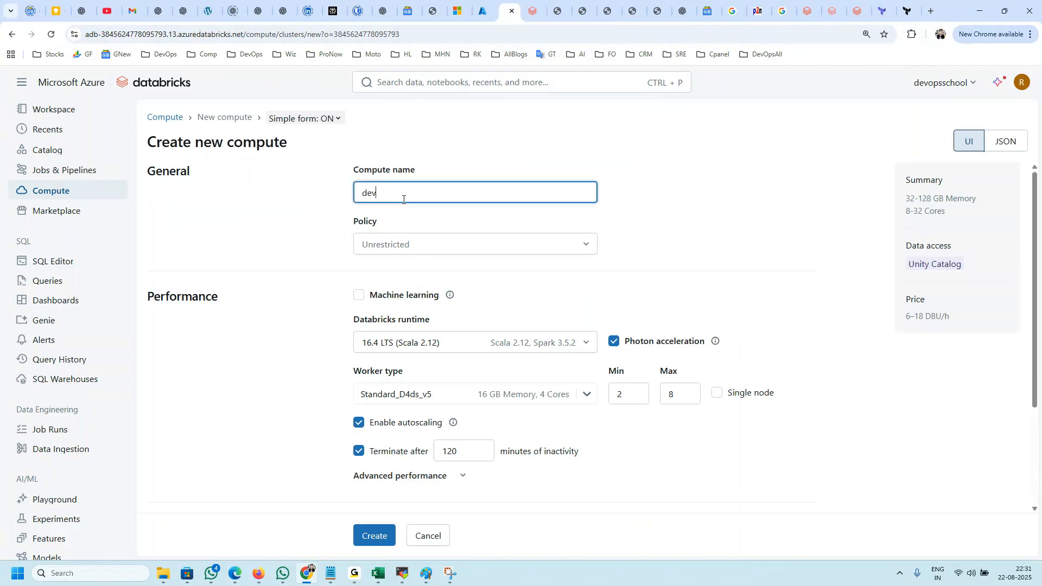
type("evopschool")
key("Tab")
Step: Try the Personal Compute policy for the new compute and switch back to Unrestricted
left_click(405, 241)
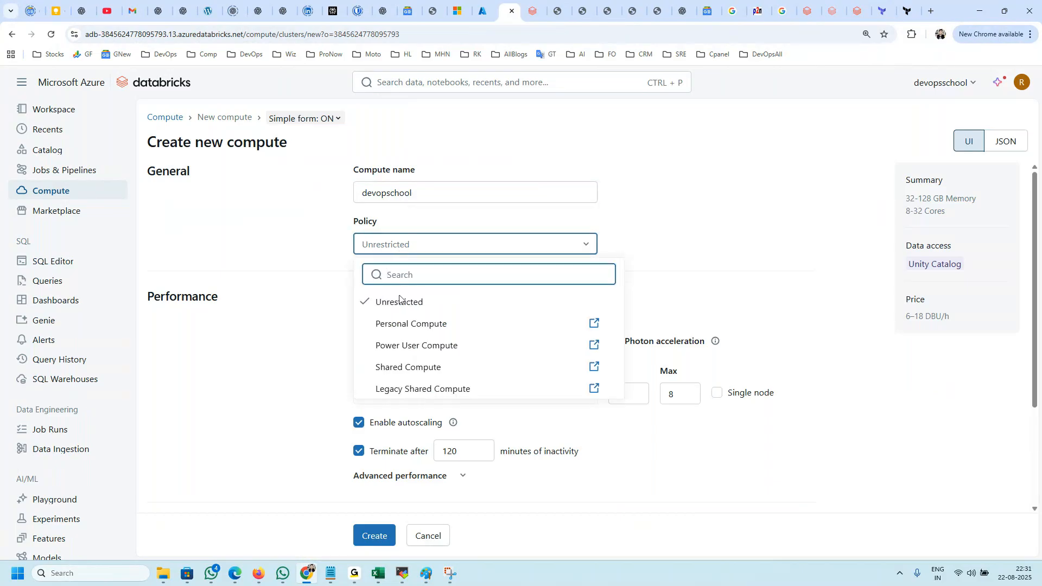
left_click(402, 325)
left_click(393, 251)
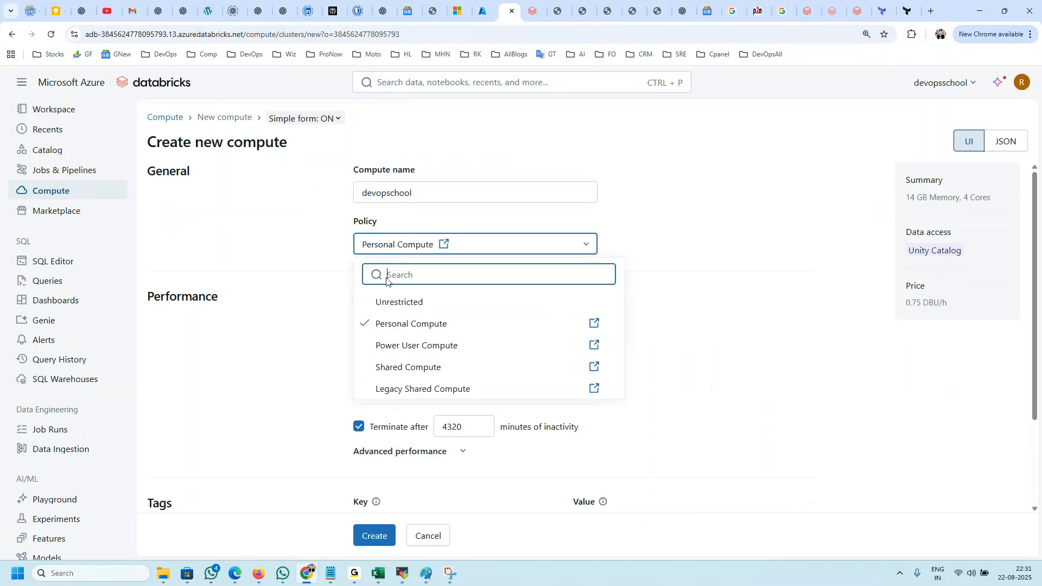
left_click(385, 299)
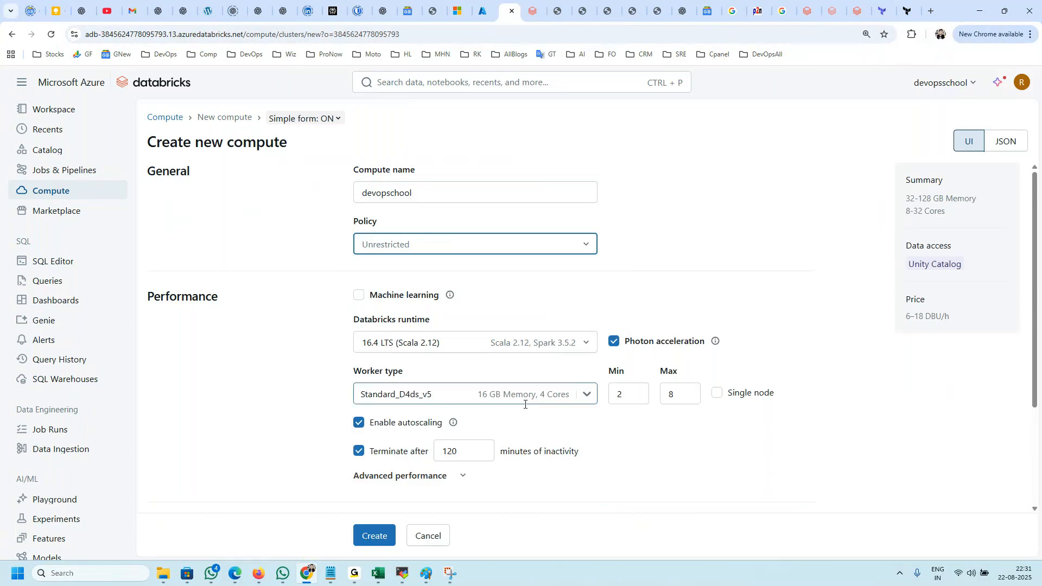
Step: Configure the compute as a single node that terminates after 5 minutes of inactivity and try to create it
left_click(722, 393)
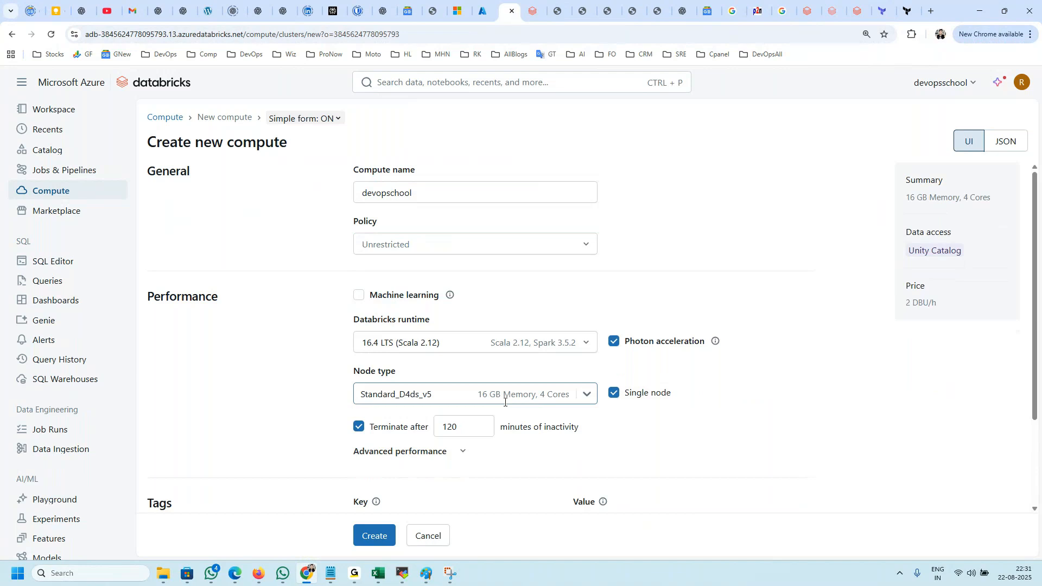
scroll(631, 399, "down", 3)
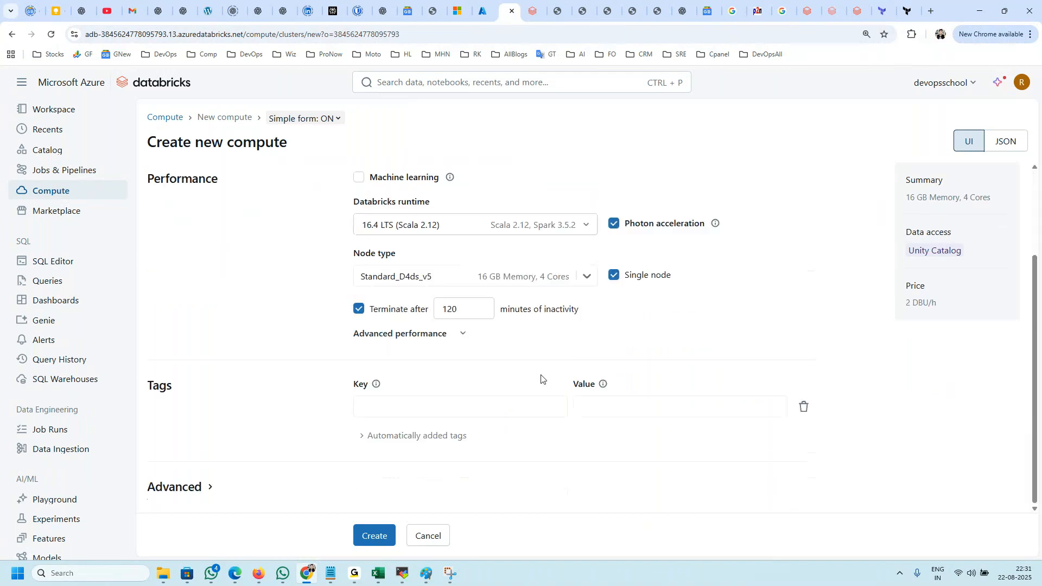
left_click_drag(468, 310, 350, 319)
type("5")
left_click(632, 341)
scroll(909, 344, "up", 3)
scroll(874, 249, "down", 1)
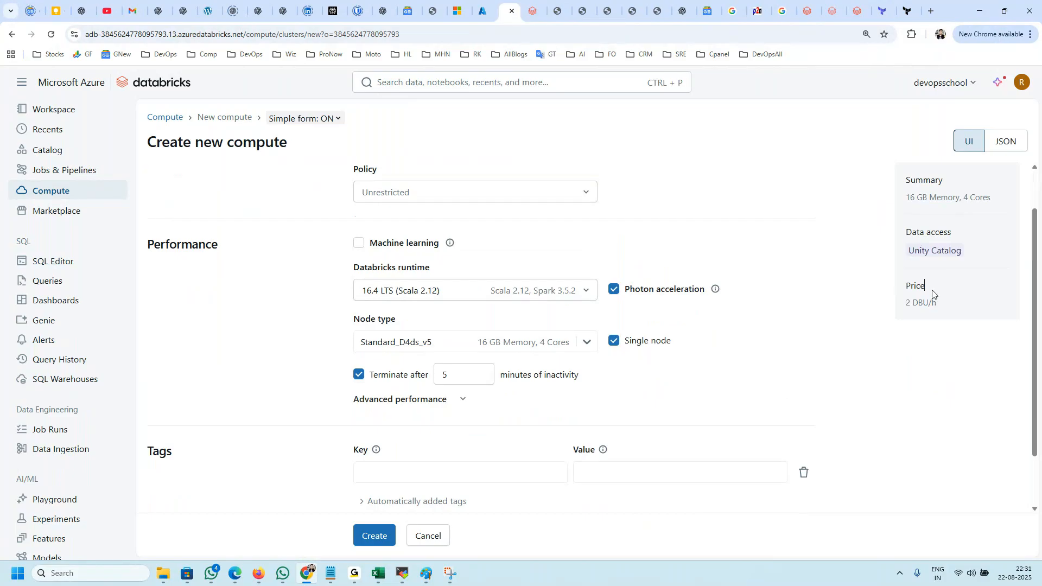
scroll(386, 444, "down", 2)
left_click(380, 535)
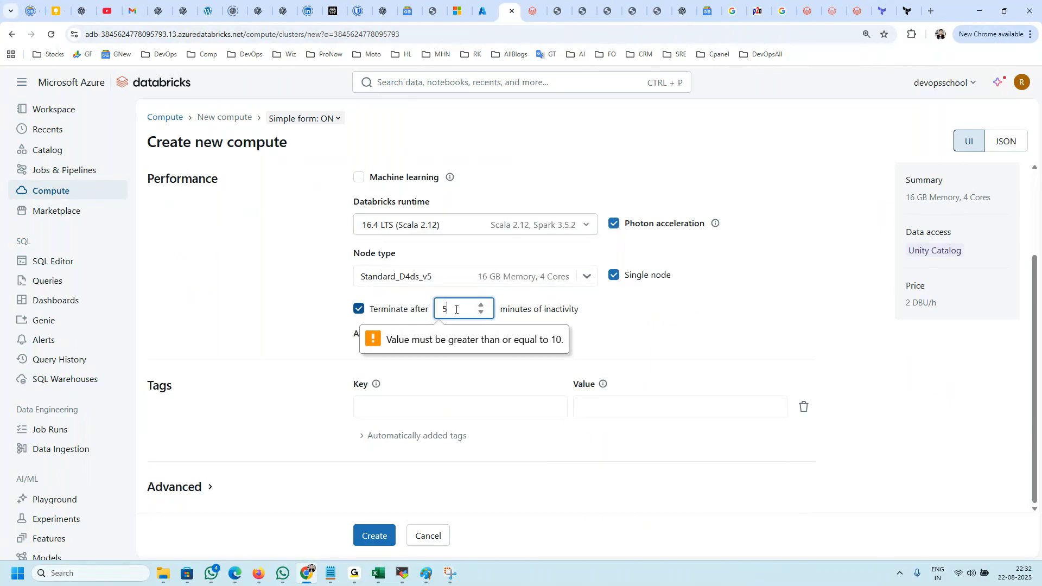
Step: Set termination to 10 minutes of inactivity and create the compute
left_click_drag(458, 310, 406, 311)
type("10")
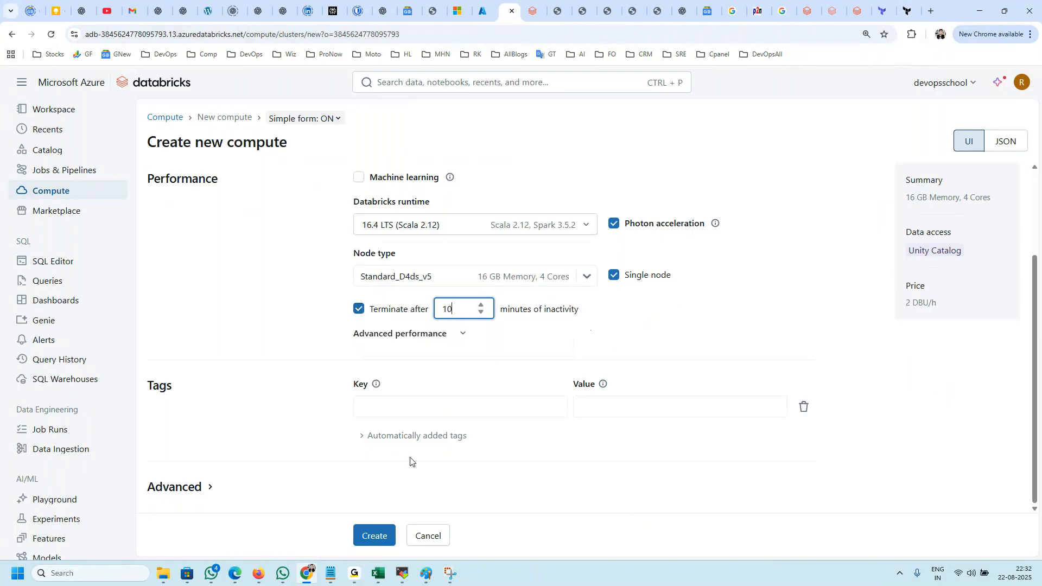
left_click(380, 536)
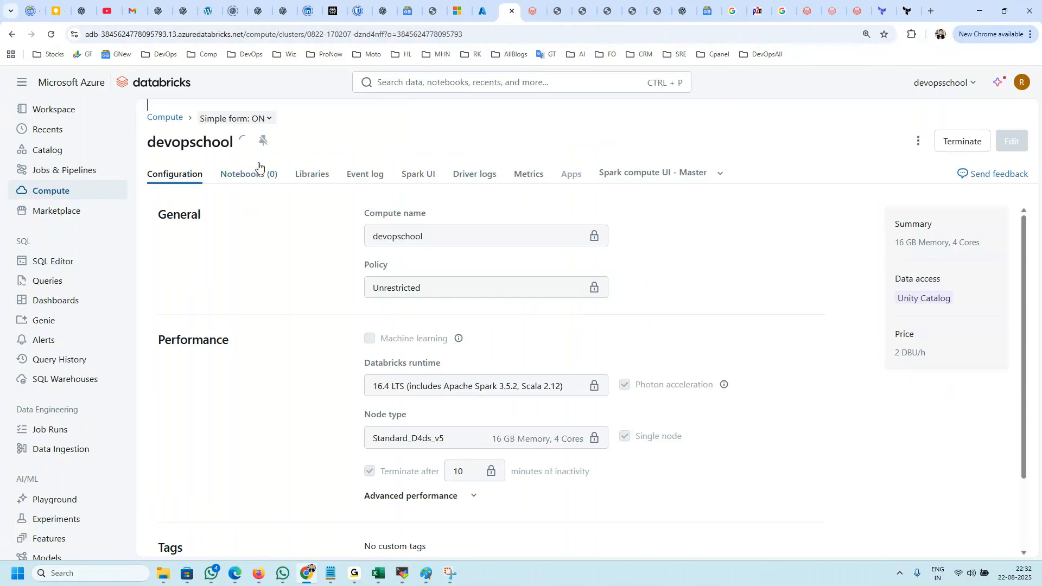
Step: Refresh the All resources list in the Azure portal to check for new resources, and return to the devopschool compute page in Databricks
left_click(479, 11)
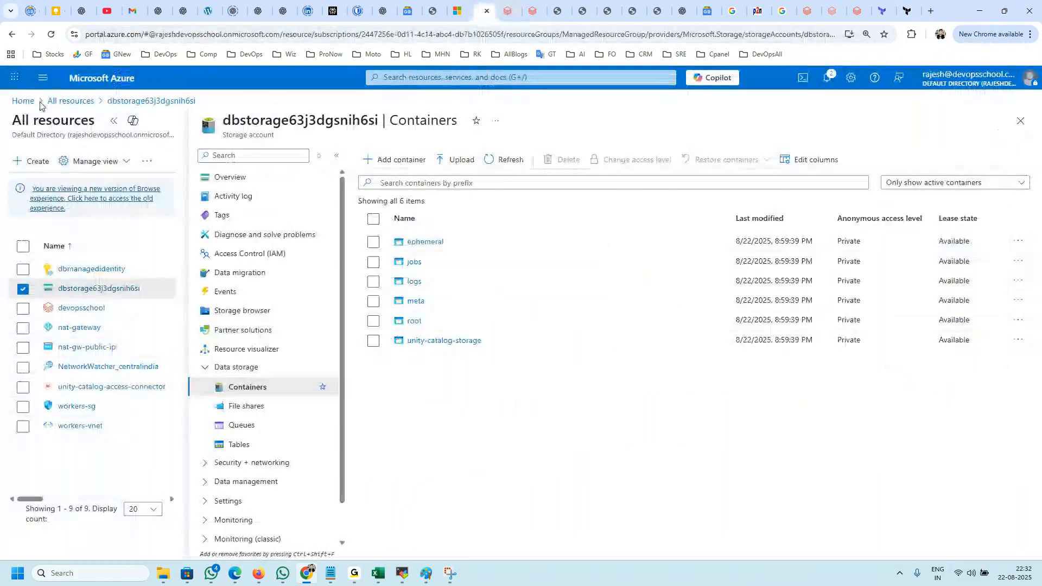
left_click(70, 101)
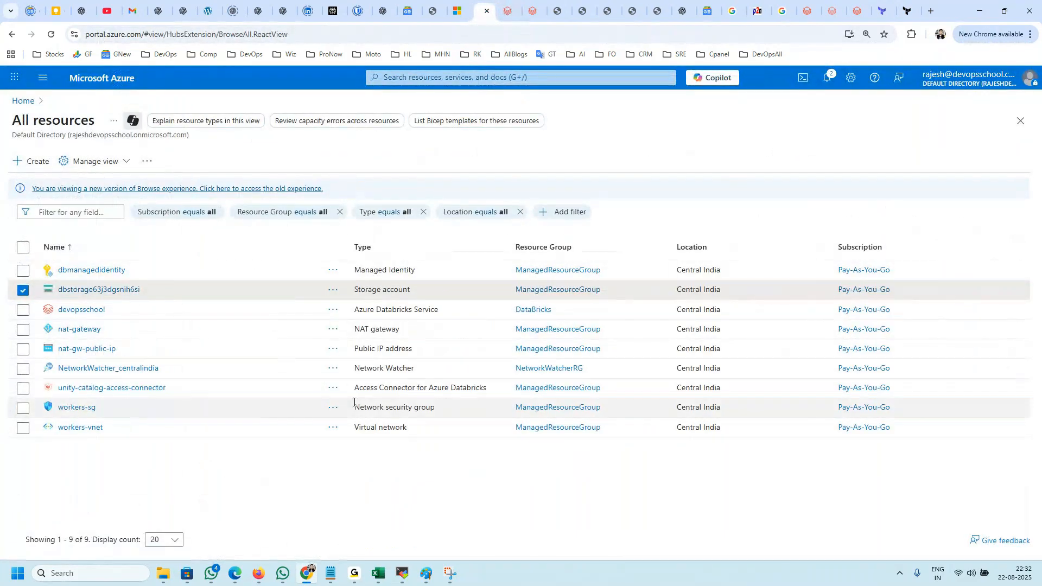
left_click(404, 427)
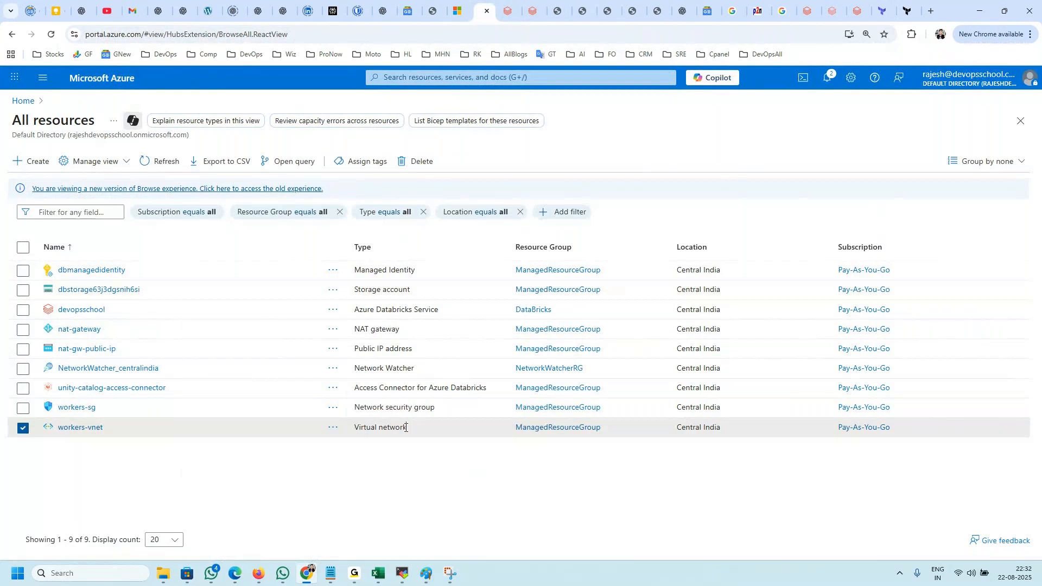
left_click_drag(404, 427, 360, 269)
left_click(157, 163)
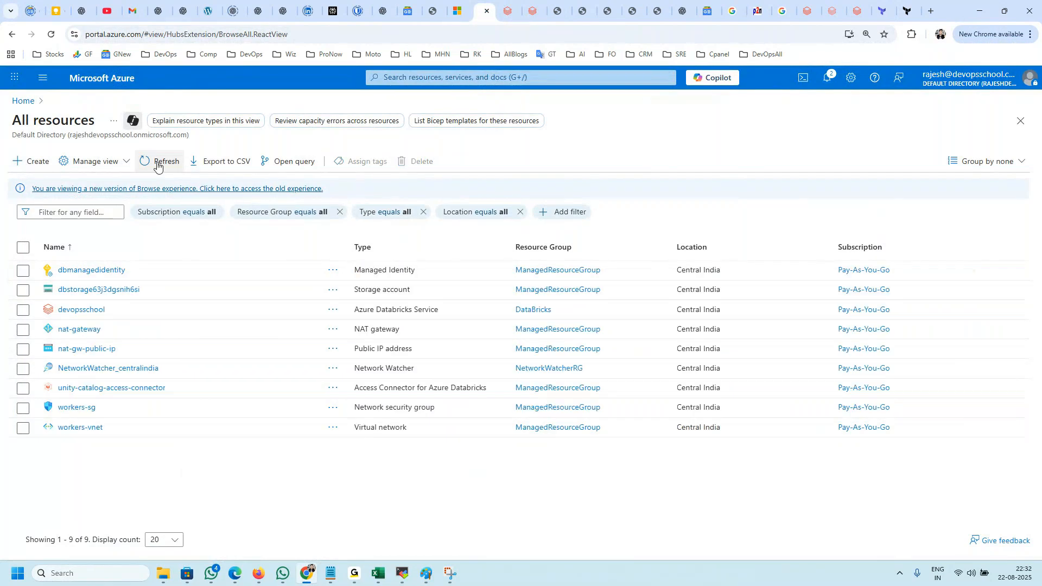
left_click(158, 164)
left_click(508, 5)
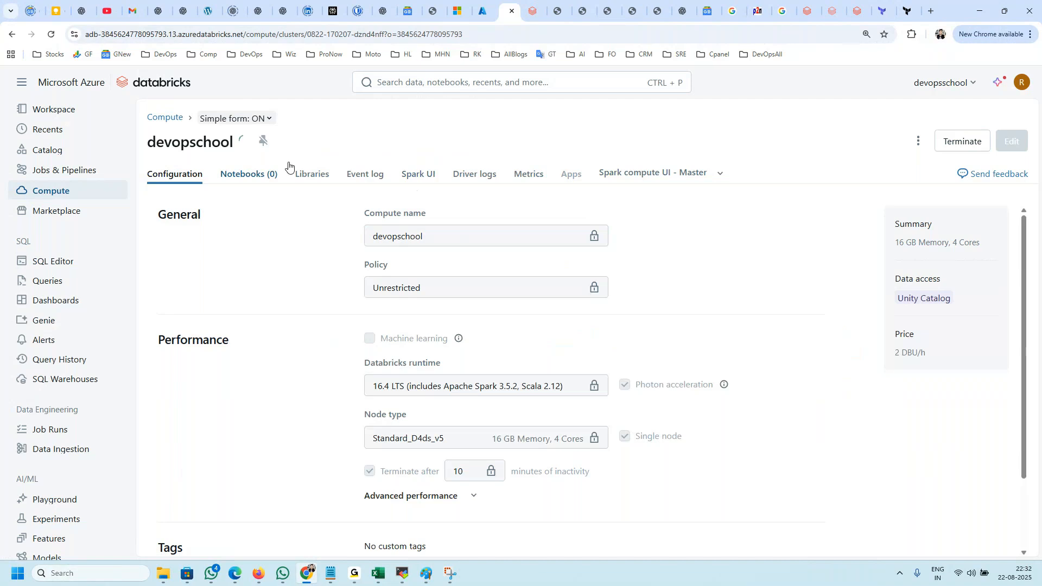
Step: Check the All resources list in the Azure portal again and return to the devopschool compute page in Databricks
left_click(485, 11)
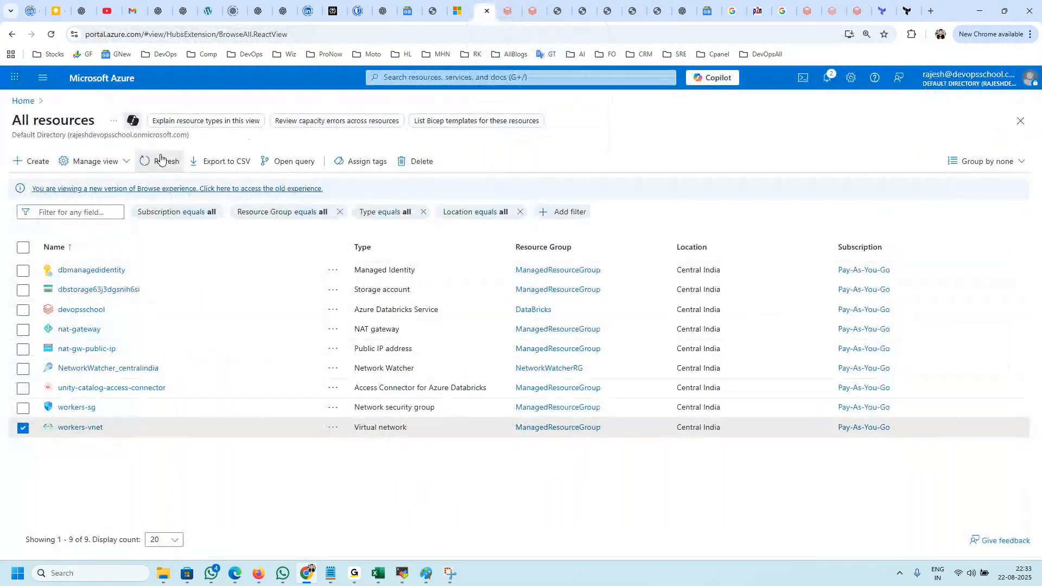
left_click(23, 428)
left_click(508, 11)
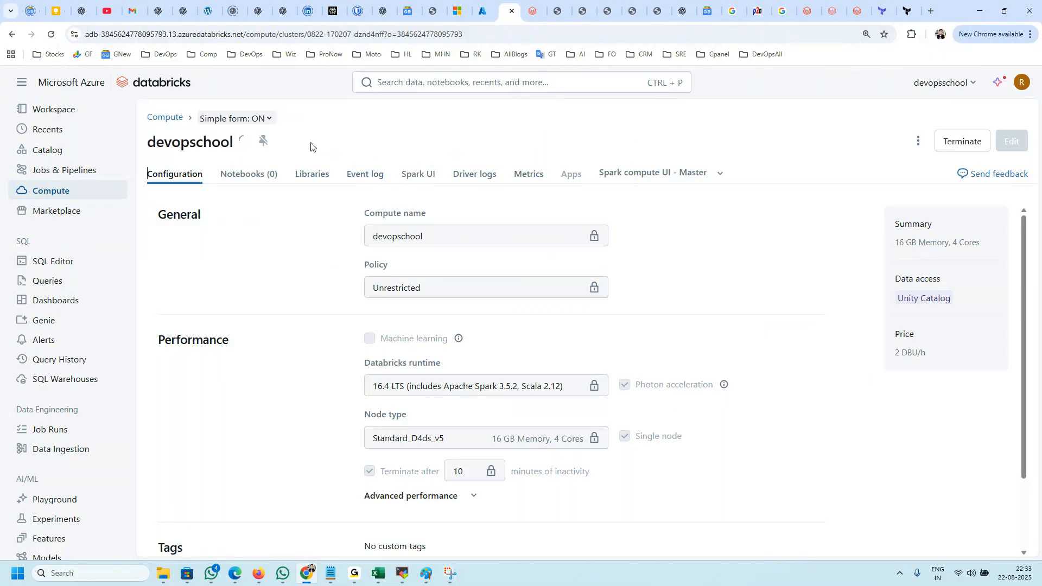
Step: Reopen the devopschool compute from the compute list and view its attached notebooks
left_click_drag(765, 181, 230, 170)
left_click(345, 134)
left_click(49, 191)
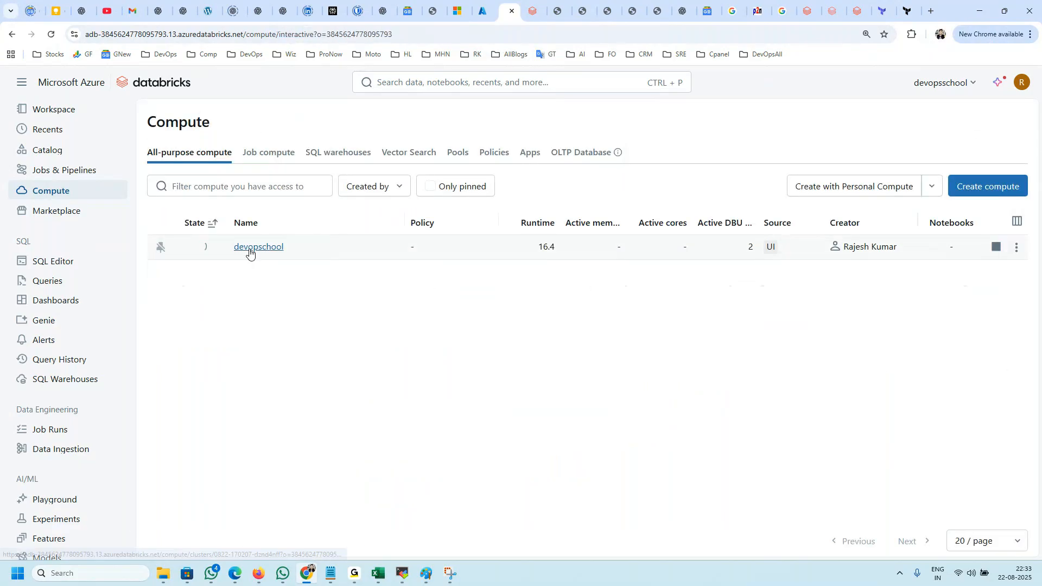
left_click(258, 249)
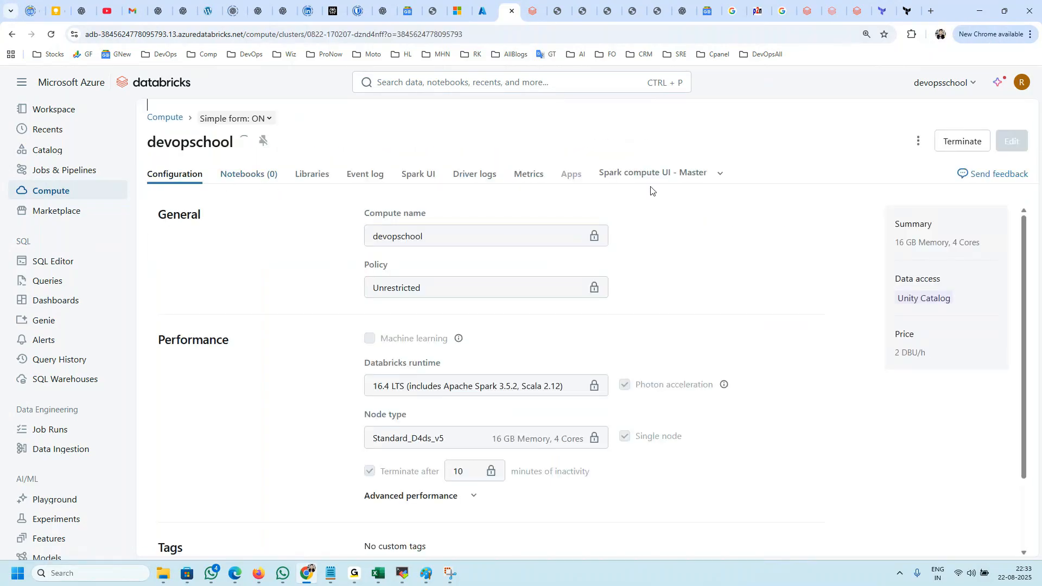
left_click_drag(267, 142, 132, 139)
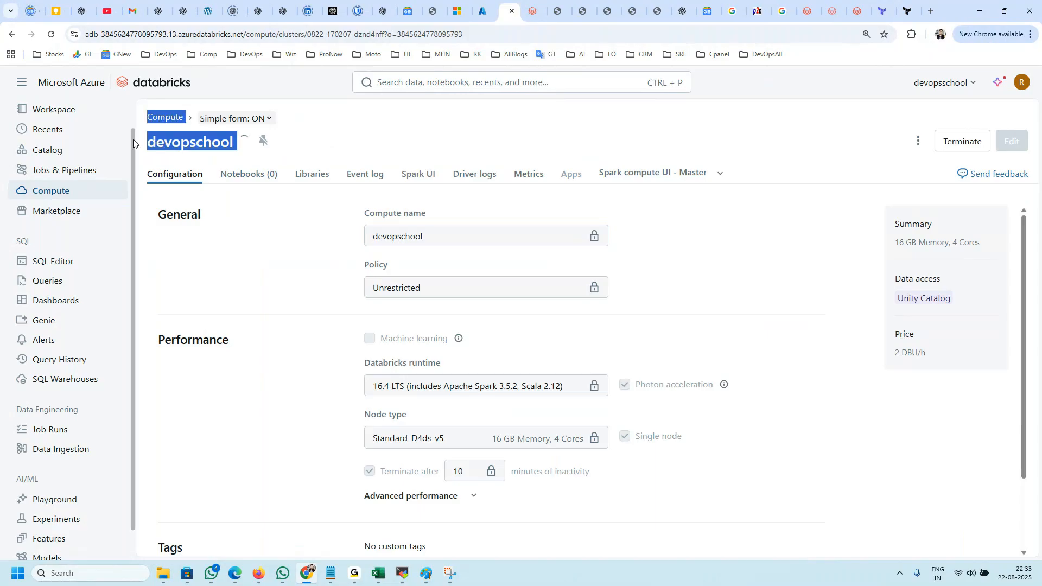
left_click(239, 175)
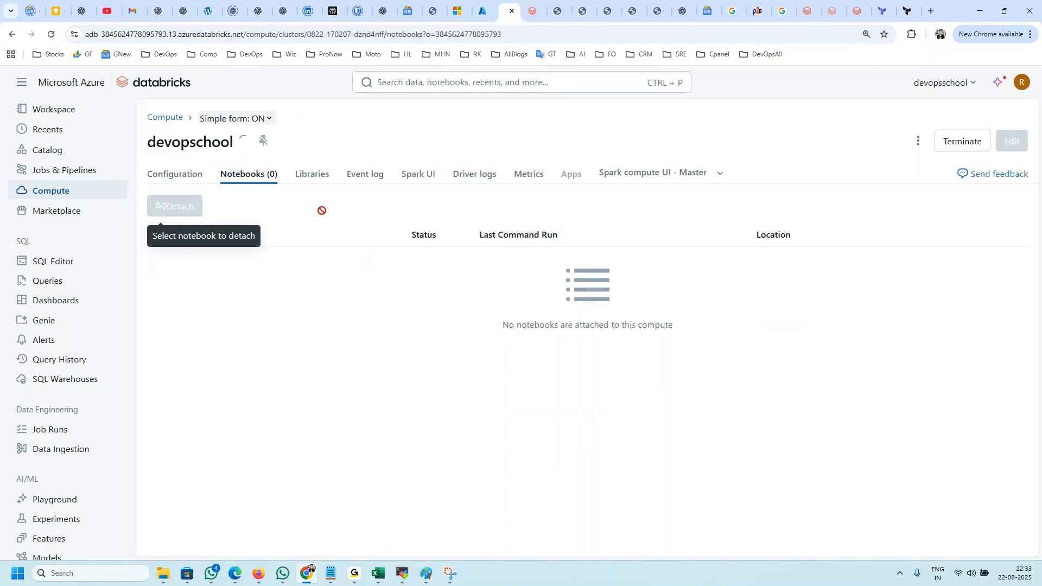
Step: Start installing a new library on the devopschool compute, examine the Workspace source, and browse for a local file without choosing one
left_click(312, 174)
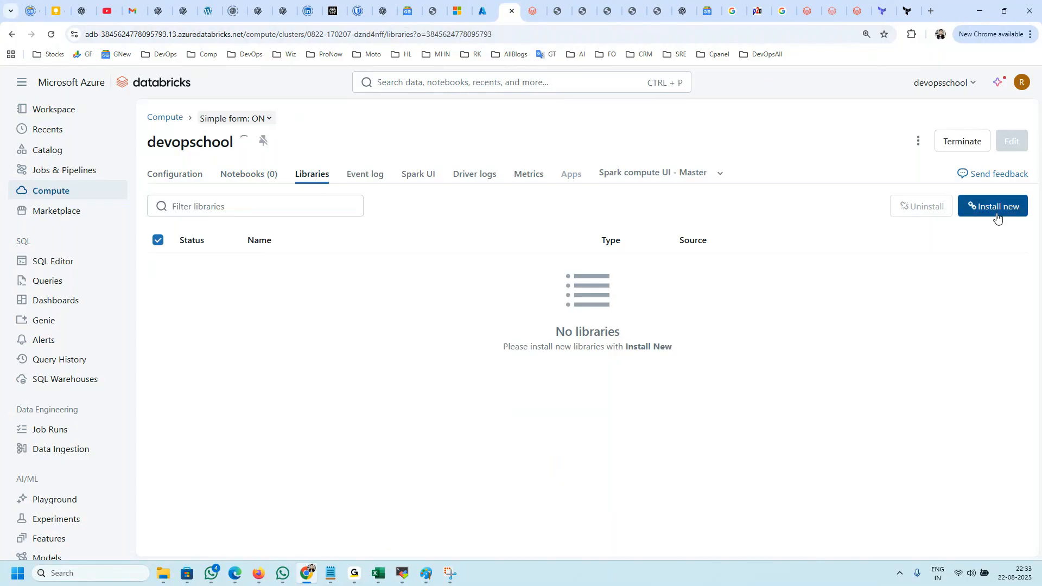
left_click(990, 211)
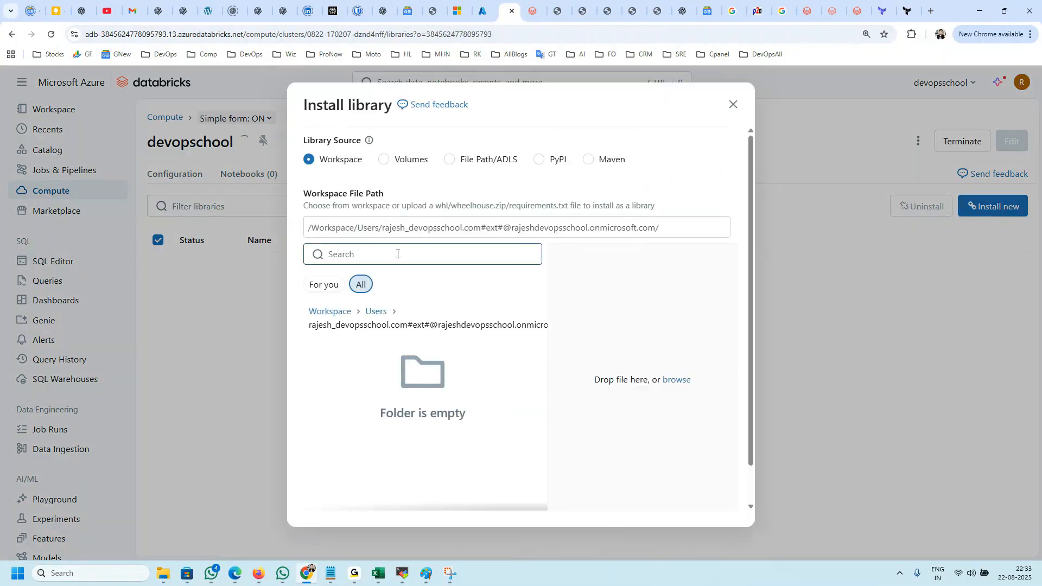
left_click_drag(372, 107, 307, 106)
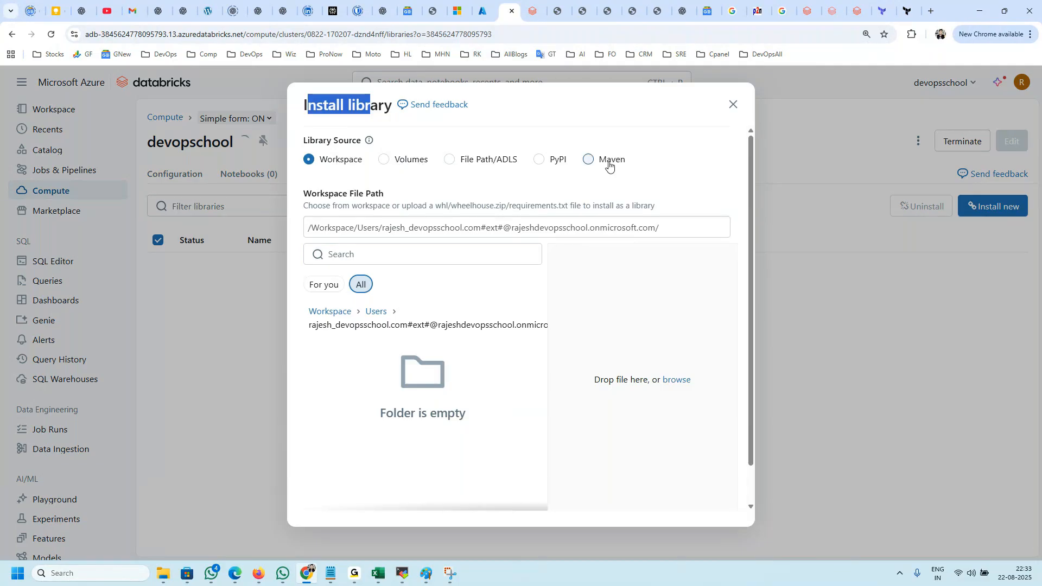
left_click_drag(673, 228, 298, 220)
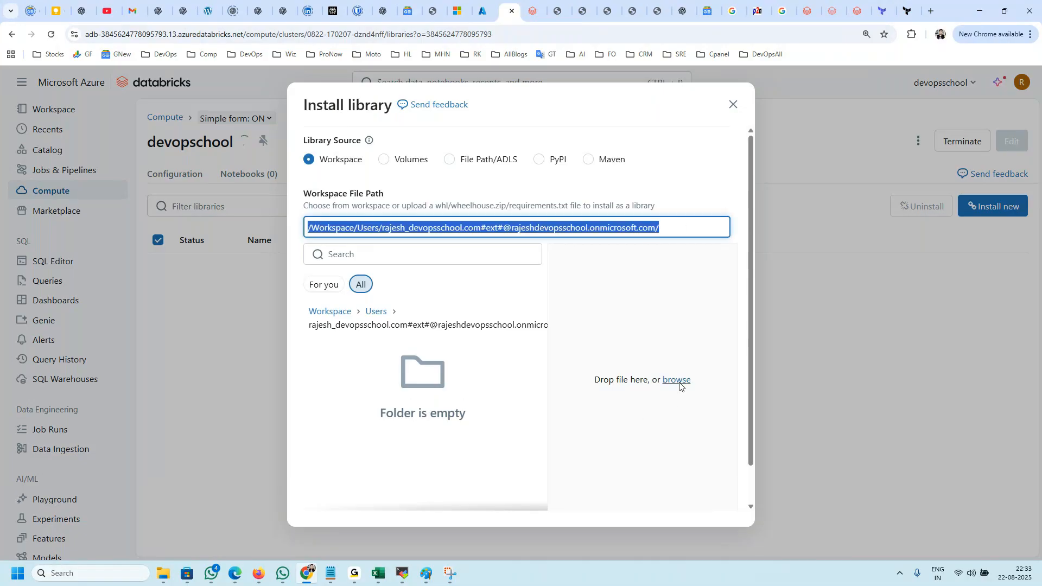
left_click_drag(702, 386, 586, 384)
left_click(611, 394)
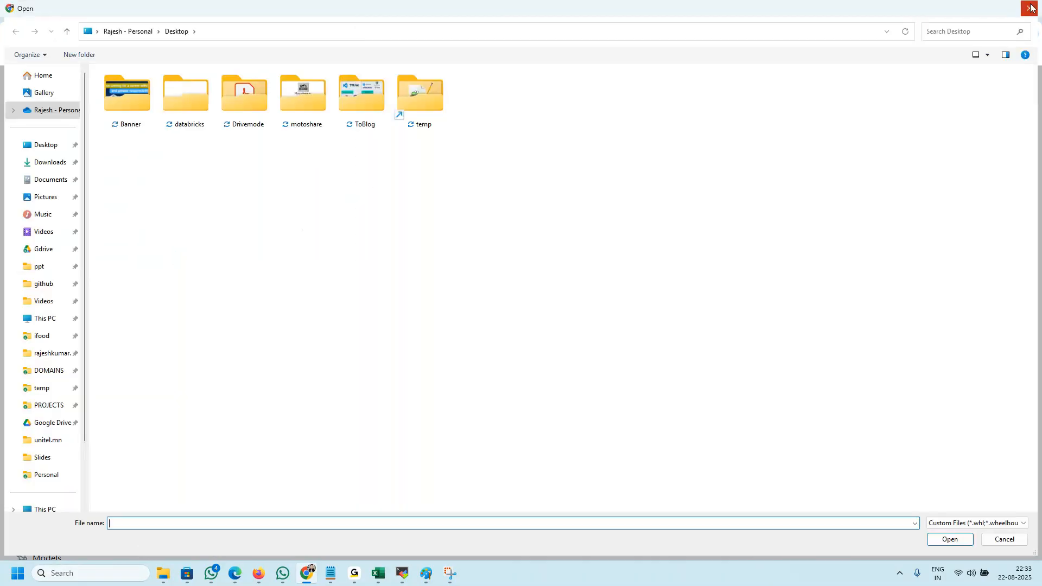
left_click(1029, 7)
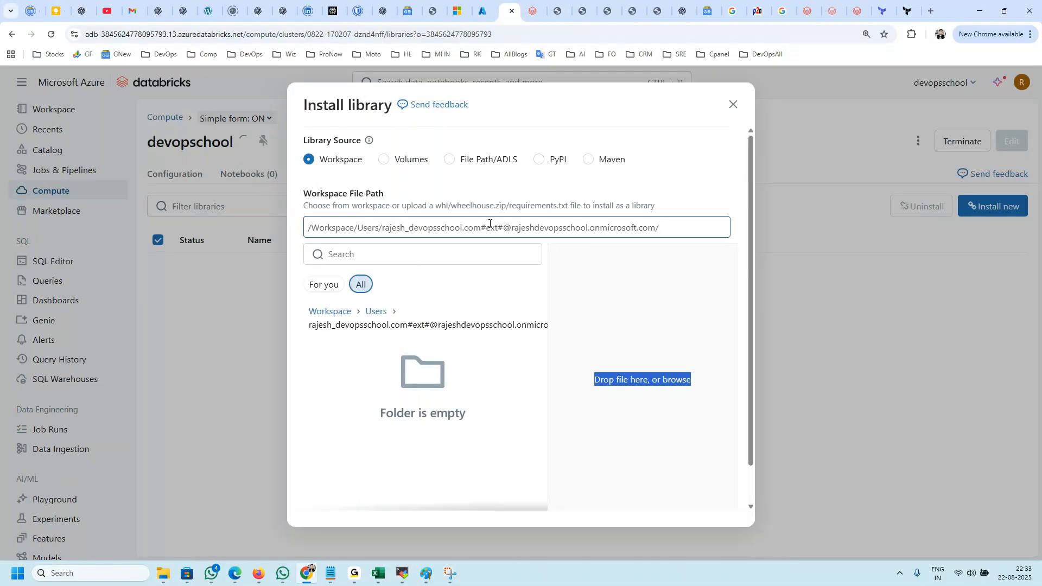
Step: Review the Volumes, File Path/ADLS, PyPI and Maven library sources, and cancel the library installation
left_click(384, 159)
left_click(318, 160)
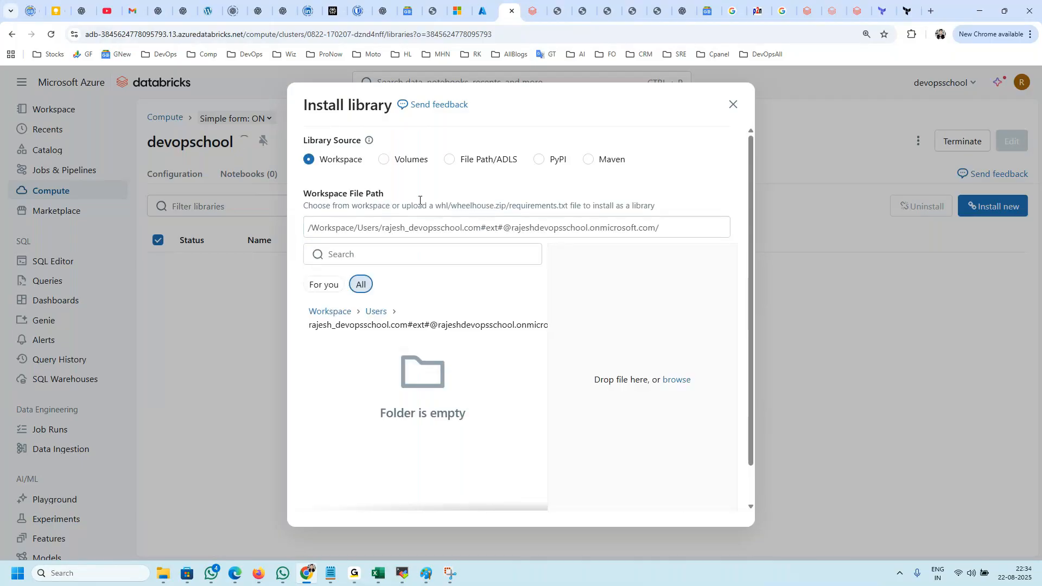
left_click_drag(395, 168, 394, 164)
left_click(397, 162)
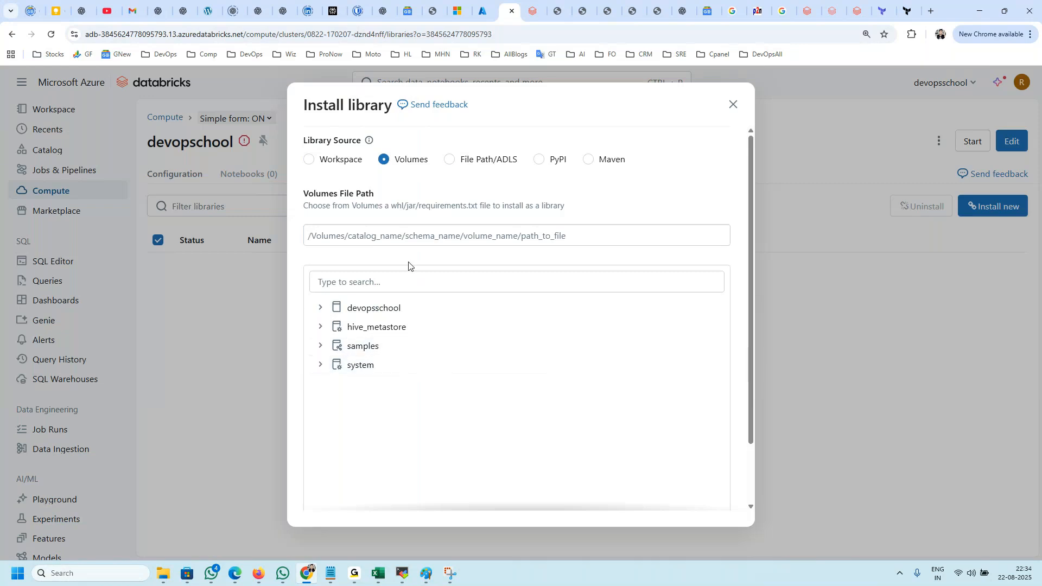
left_click(479, 162)
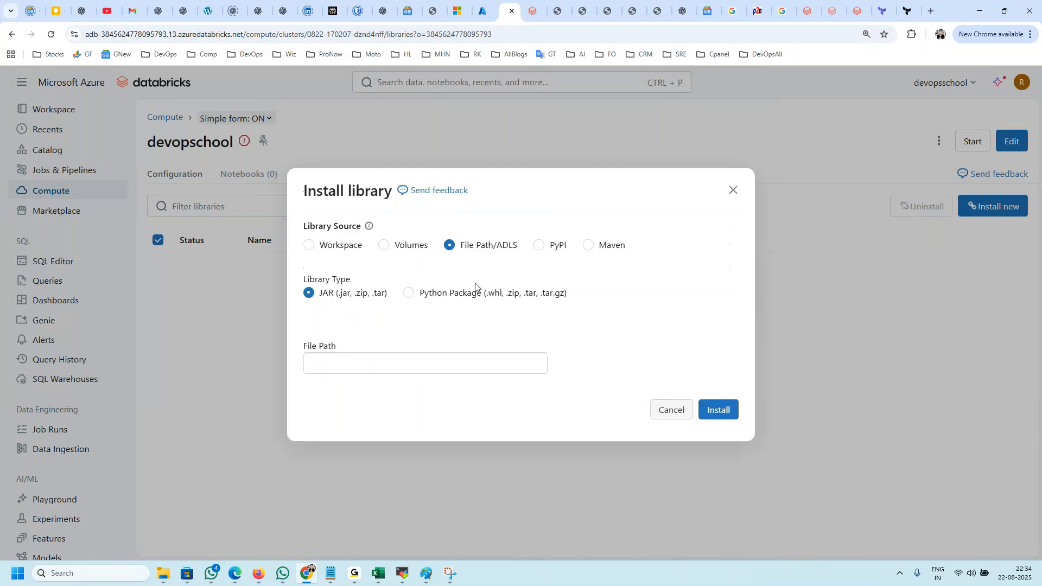
left_click(562, 248)
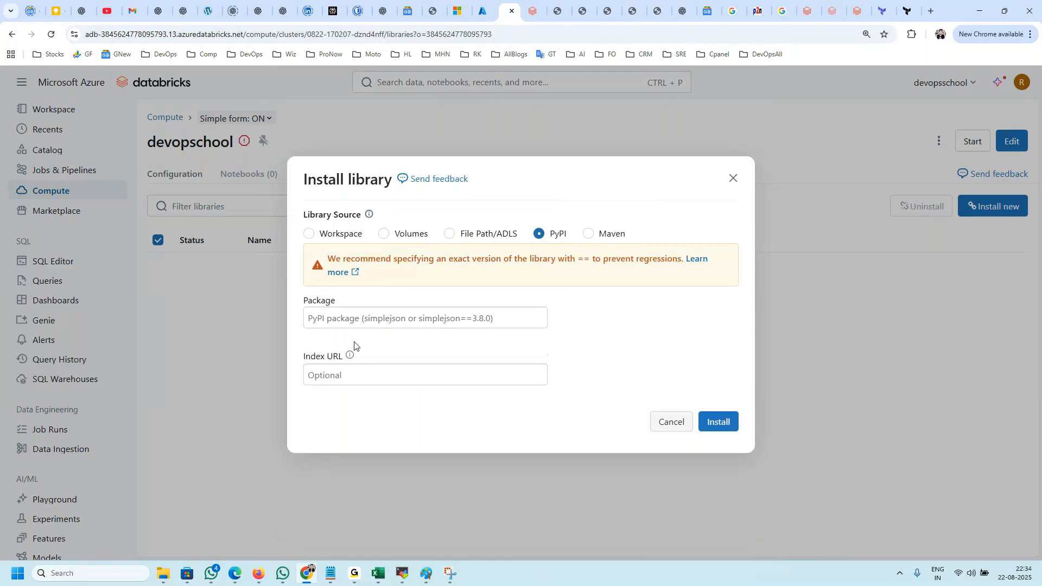
left_click(613, 235)
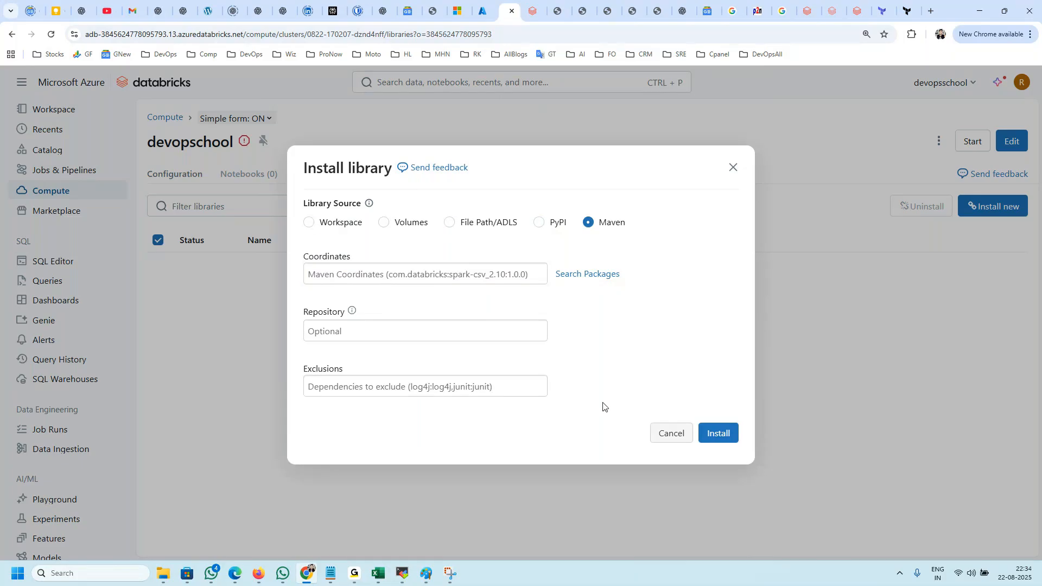
left_click(672, 434)
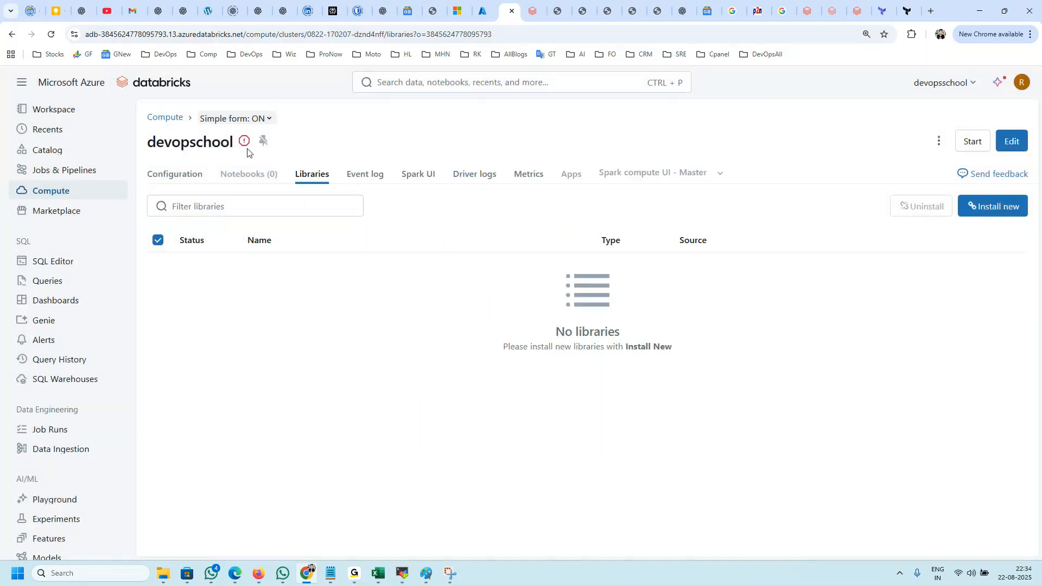
Step: Read the event messages in the devopschool compute's event log
left_click(351, 178)
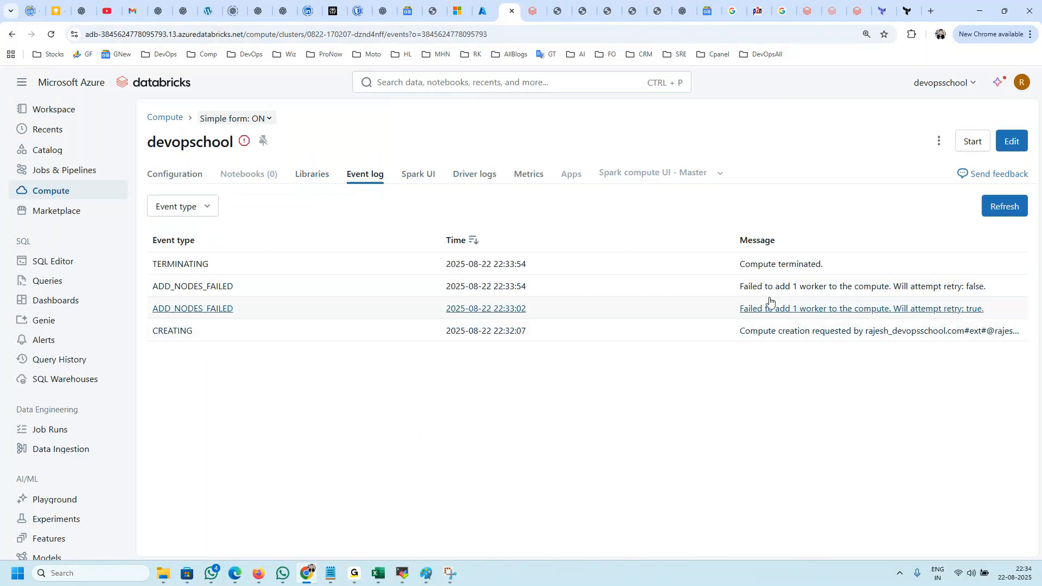
left_click_drag(823, 265, 619, 265)
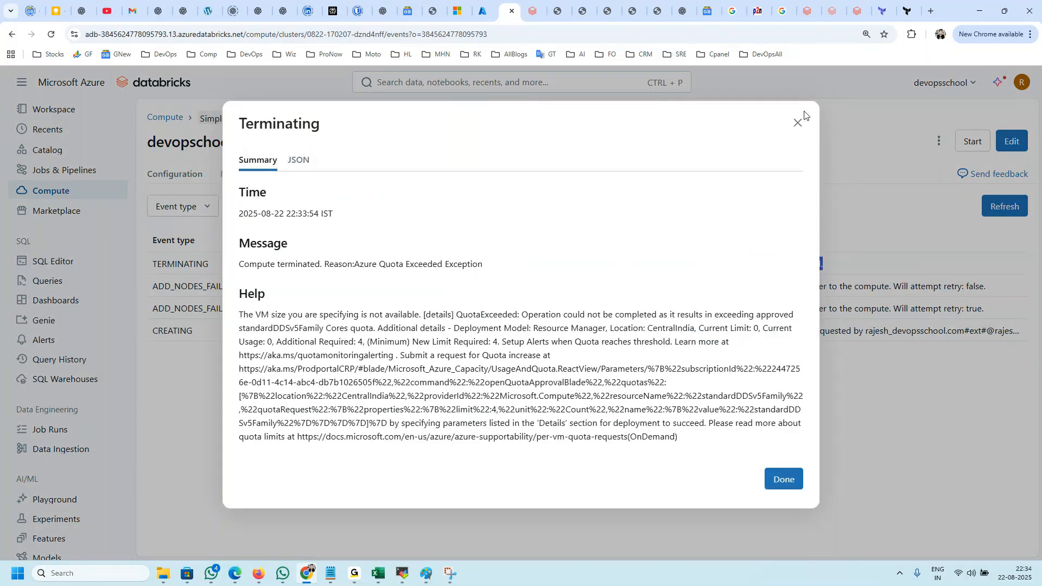
left_click(797, 124)
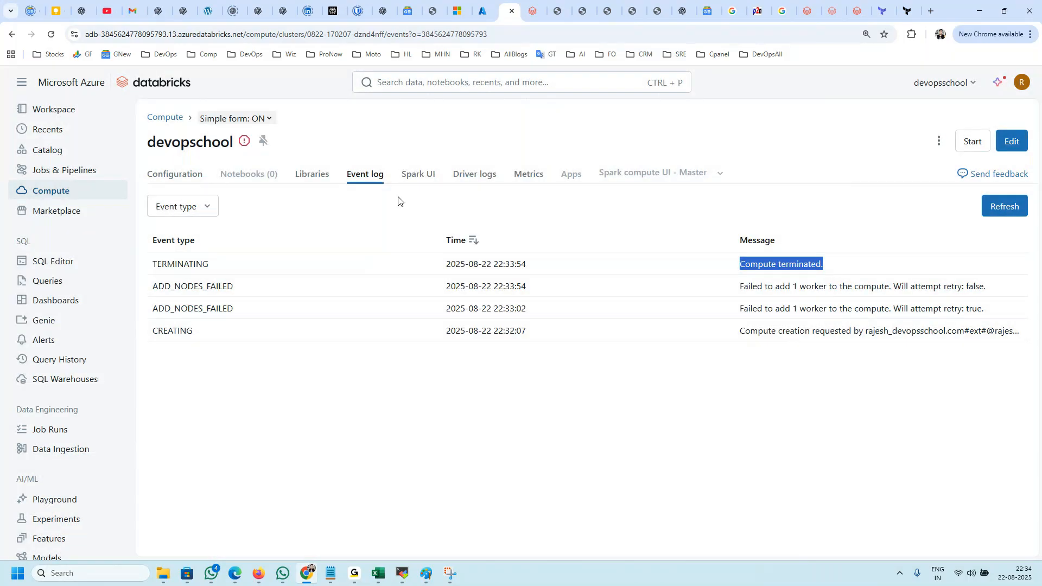
Step: View the Spark UI, driver logs and metrics of the devopschool compute
left_click(422, 174)
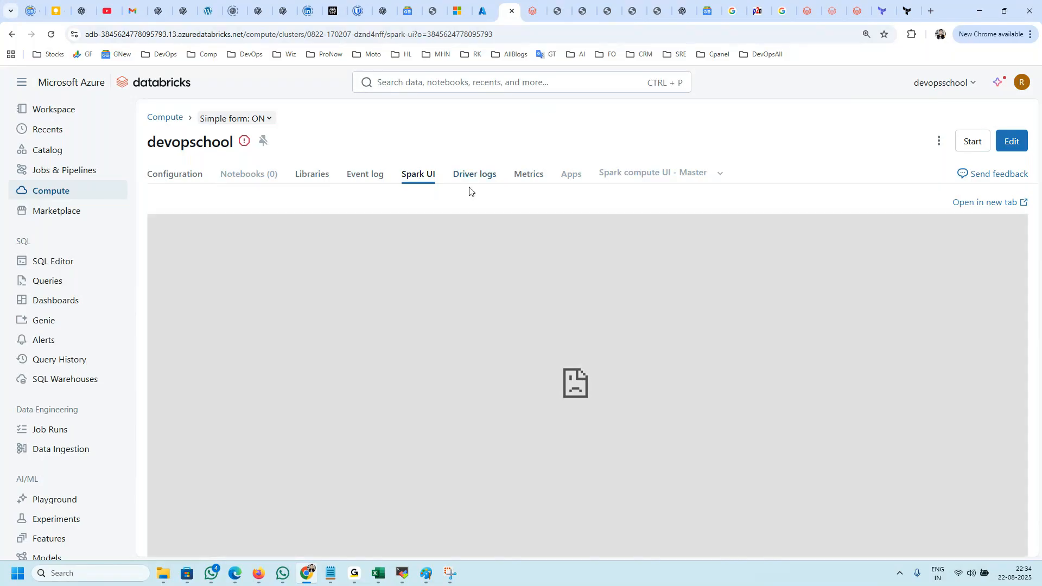
left_click(473, 172)
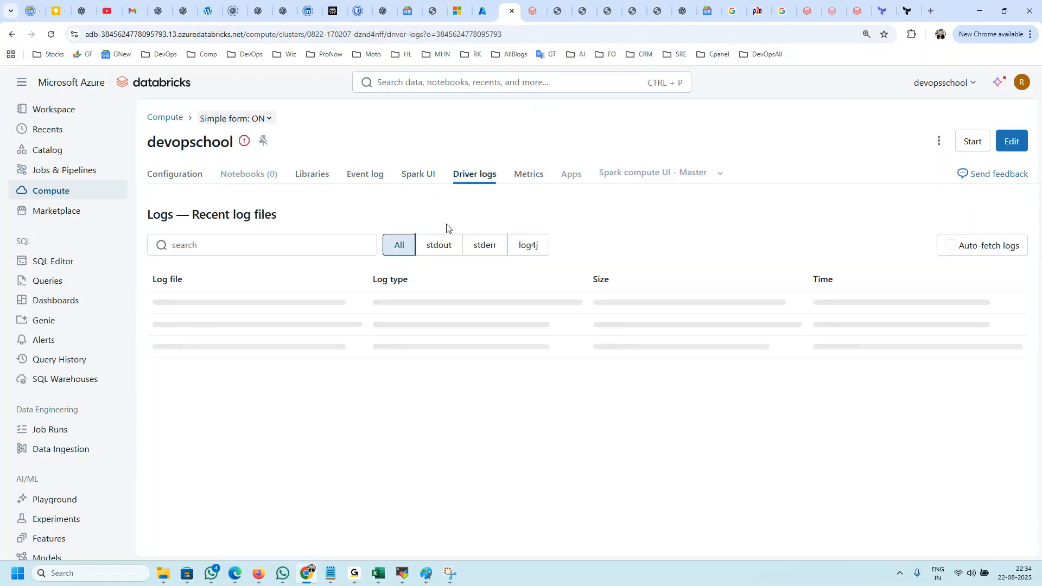
left_click(526, 174)
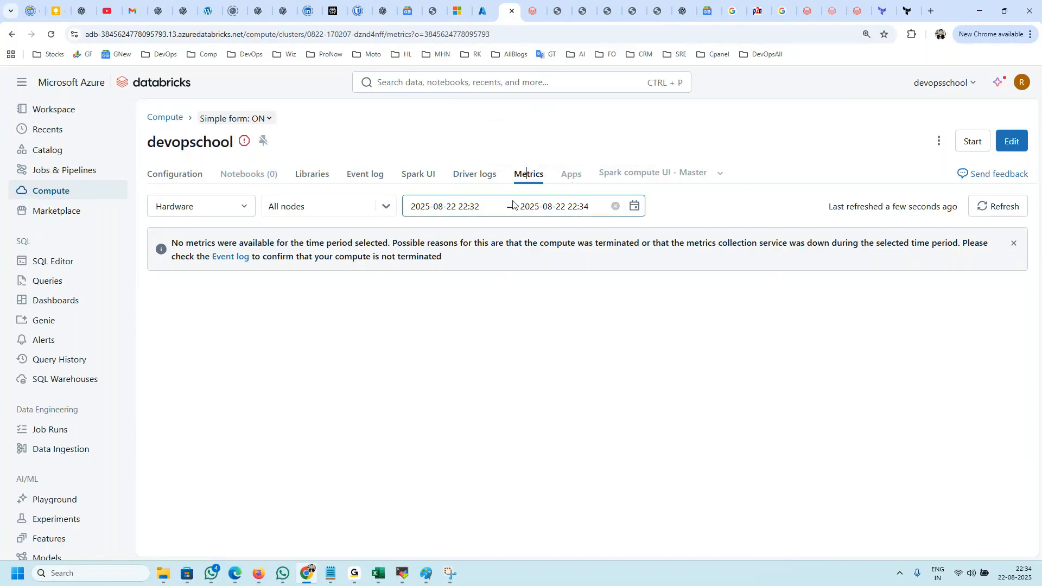
Step: Examine the CREATING event's details in the event log to see which account requested the compute, and close them
left_click(356, 181)
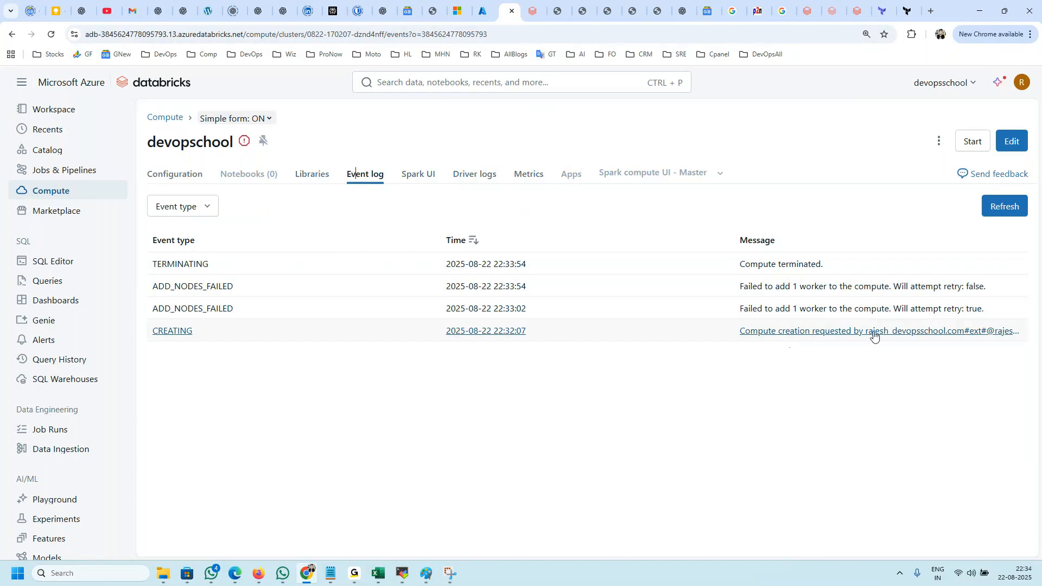
left_click(853, 336)
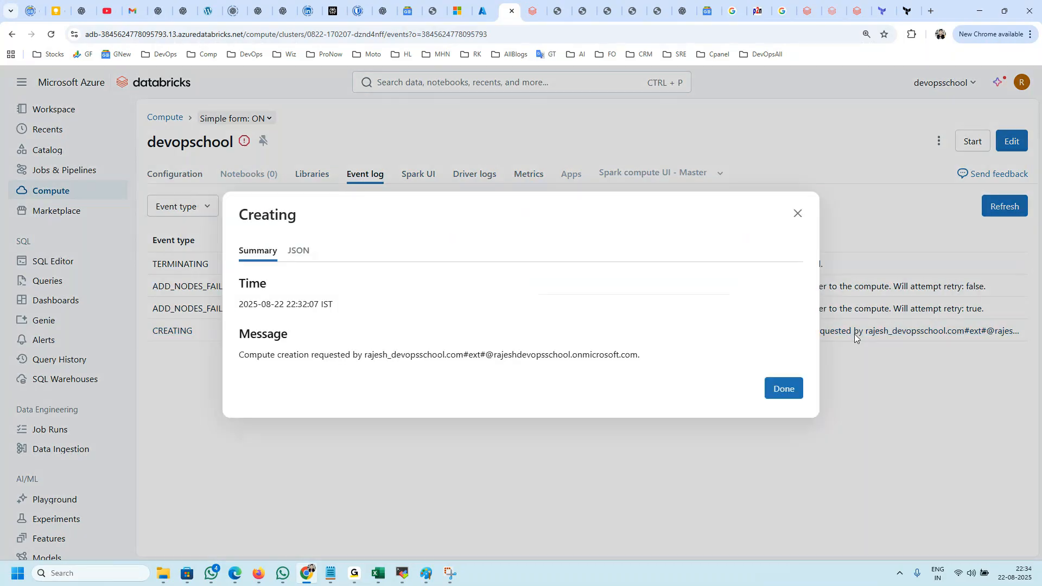
left_click_drag(281, 350, 601, 355)
left_click(346, 382)
left_click_drag(355, 358, 642, 359)
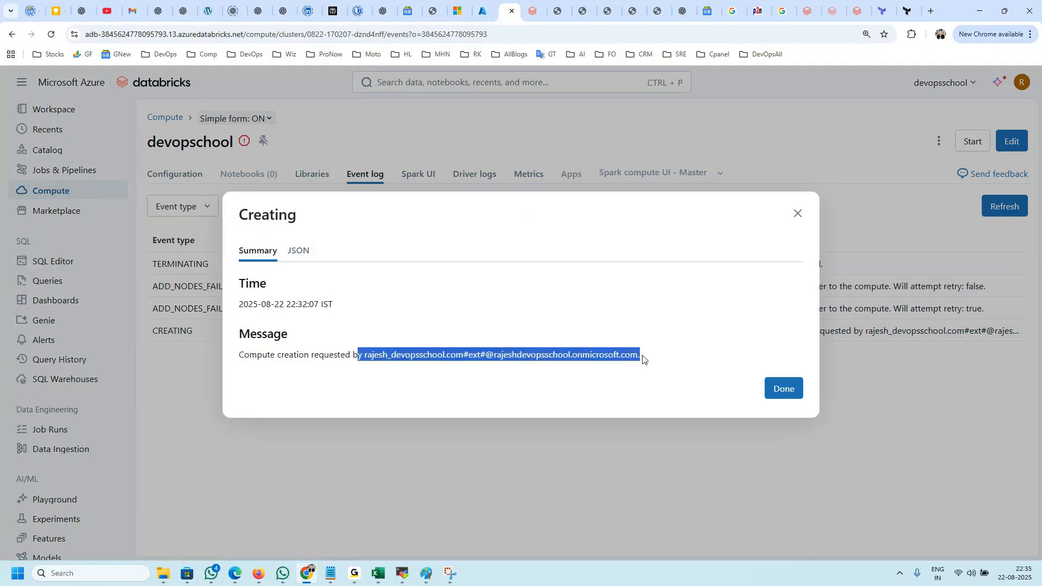
left_click(787, 390)
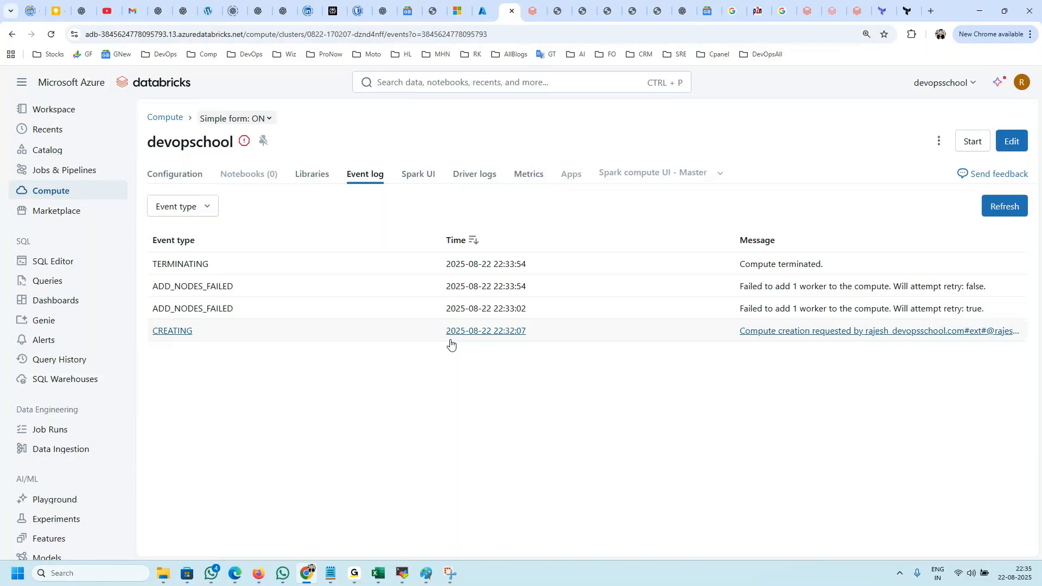
left_click(965, 332)
left_click_drag(365, 353, 682, 358)
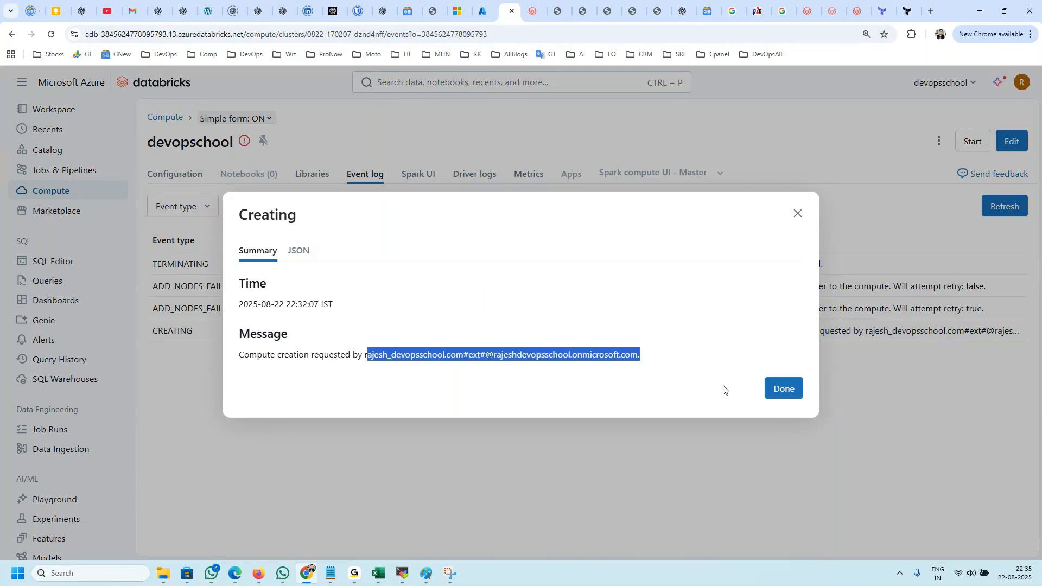
left_click(773, 392)
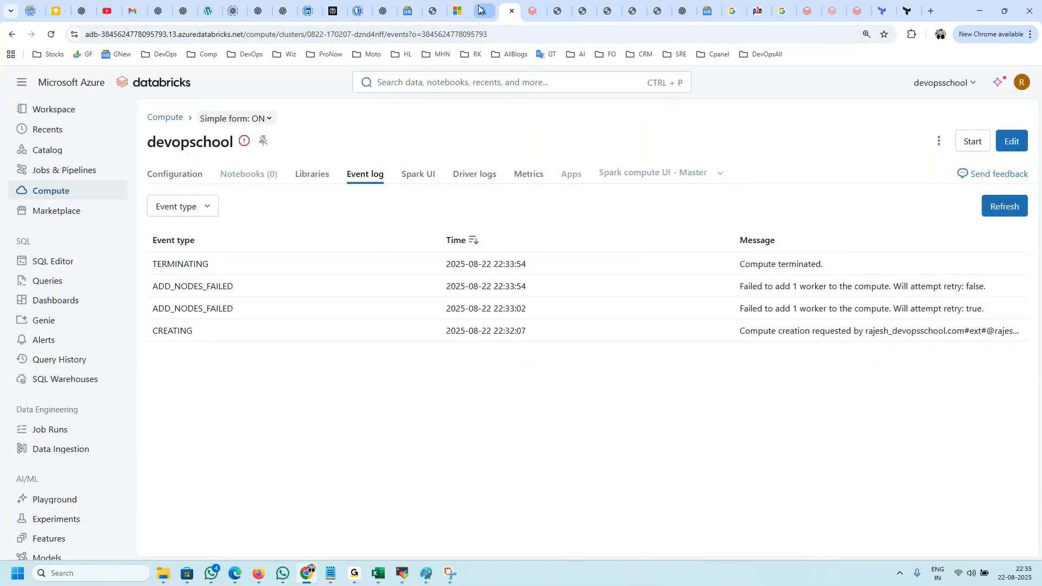
Step: Switch to the Azure portal and open the list of all users in Microsoft Entra ID
left_click(479, 9)
left_click(34, 104)
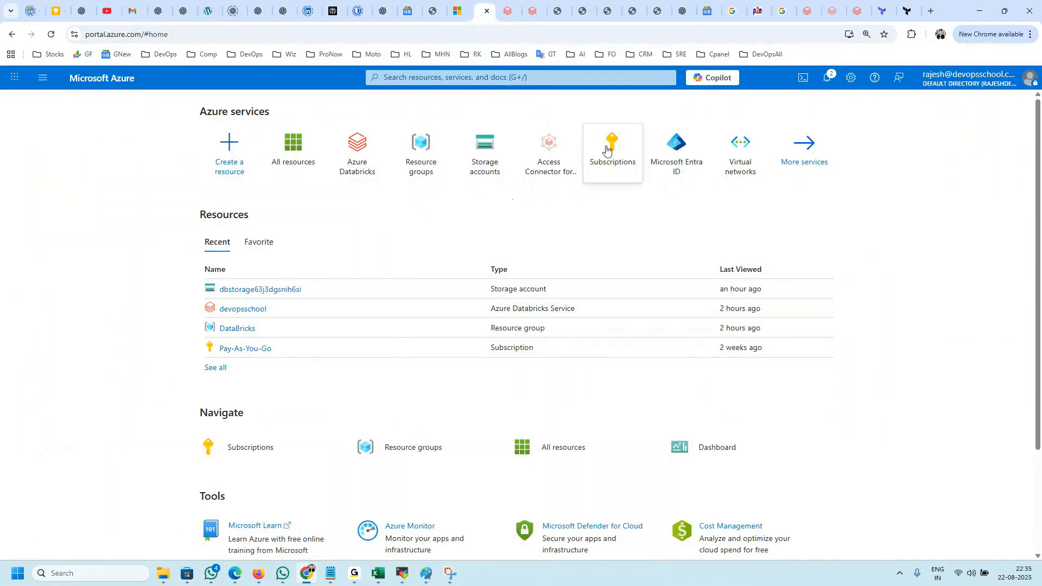
left_click(681, 156)
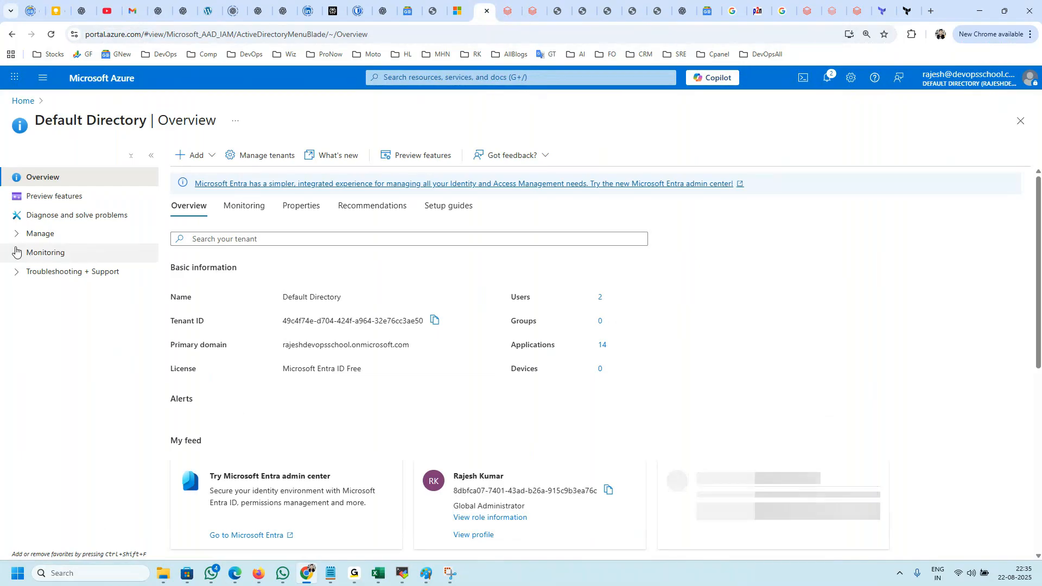
left_click(17, 234)
left_click(60, 255)
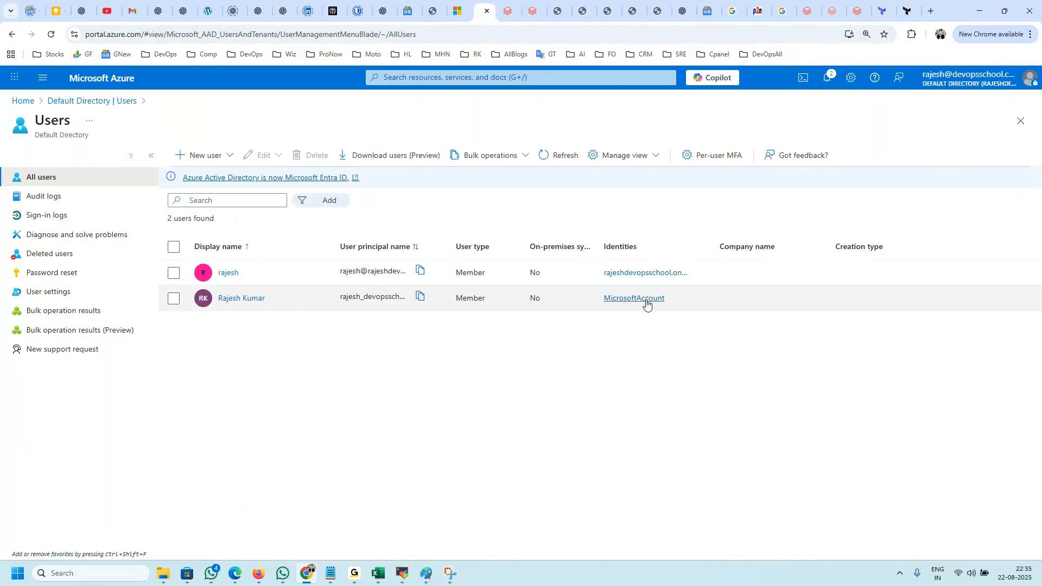
Step: Check the identity type of the Microsoft account user, and open the first listed user's profile to examine its user principal name
left_click_drag(670, 301, 589, 304)
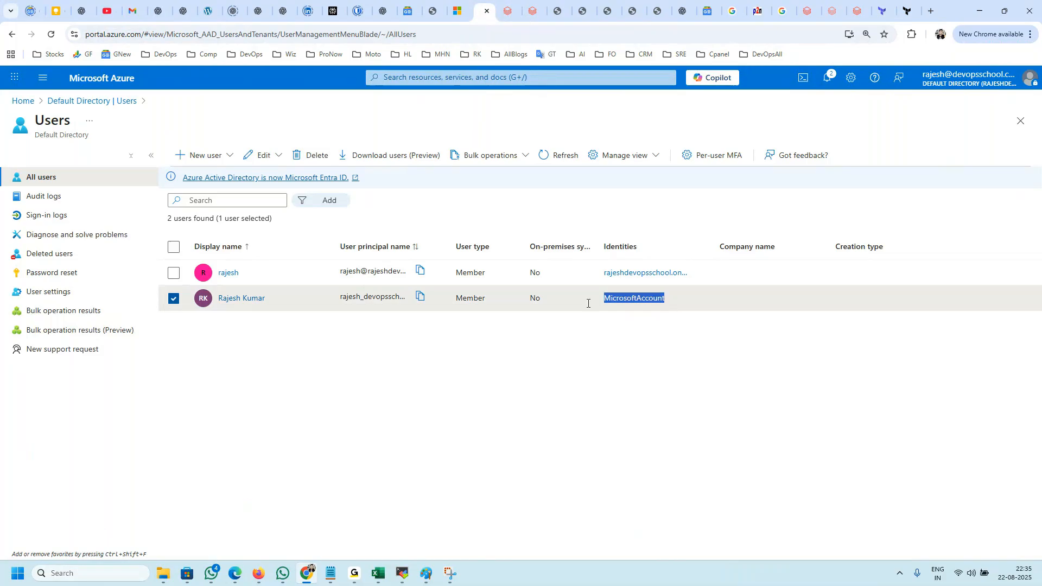
left_click(228, 272)
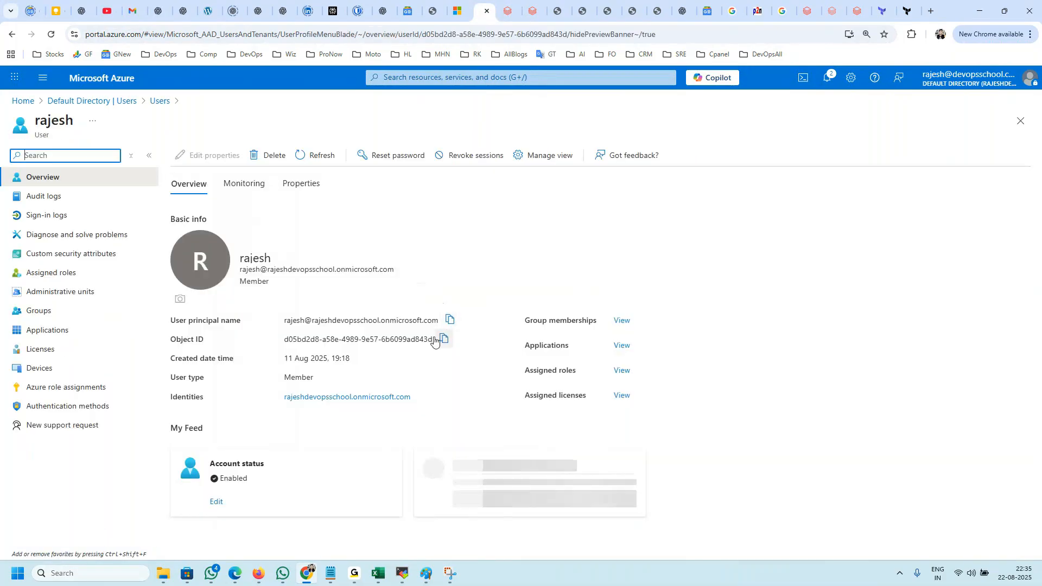
left_click(398, 320)
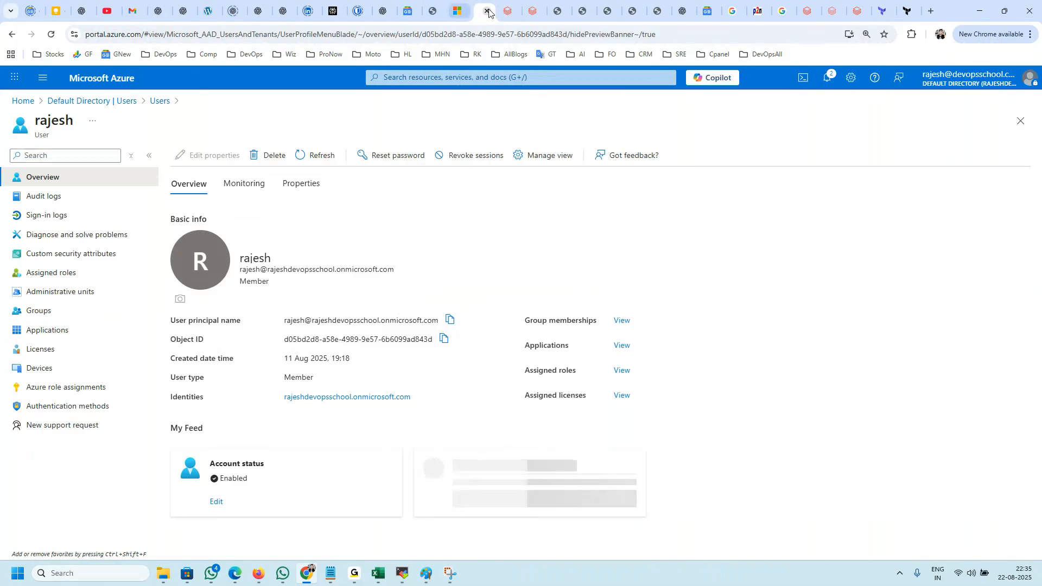
Step: Switch to the Databricks event log, examine the failure reason in the earlier ADD_NODES_FAILED event, and close its details
left_click(506, 11)
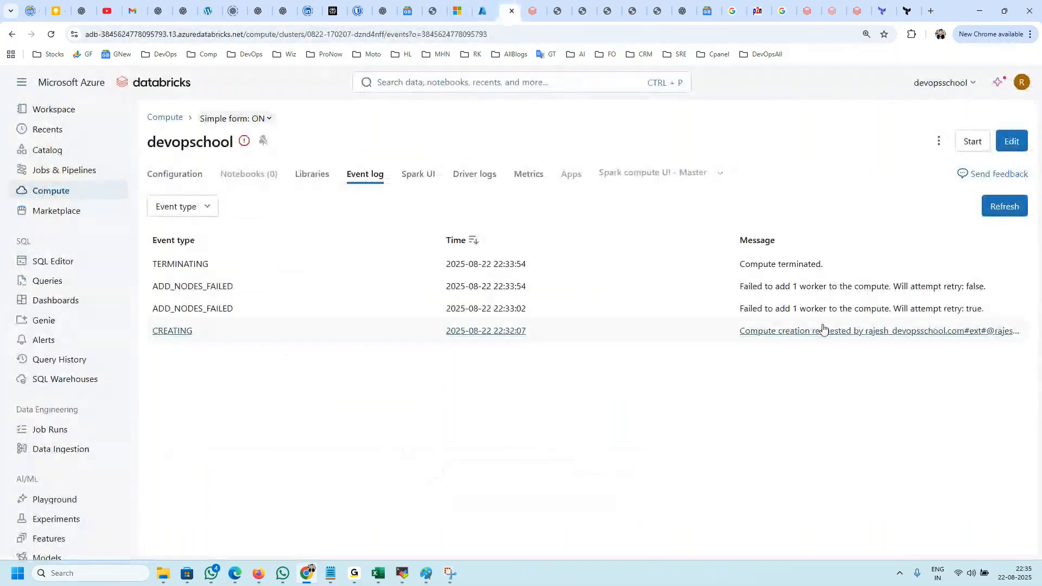
left_click(782, 308)
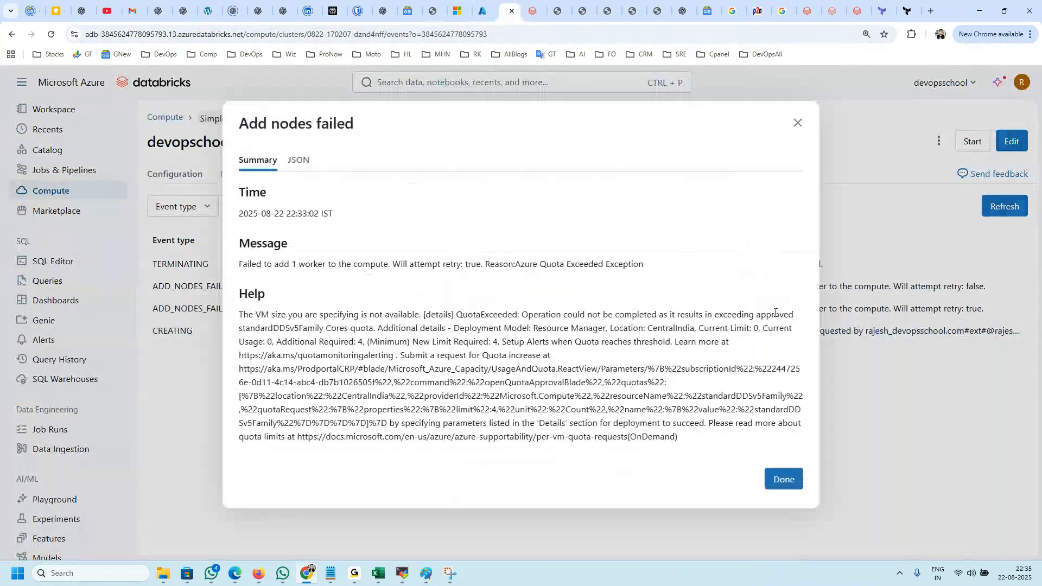
left_click_drag(261, 315, 532, 315)
left_click(628, 328)
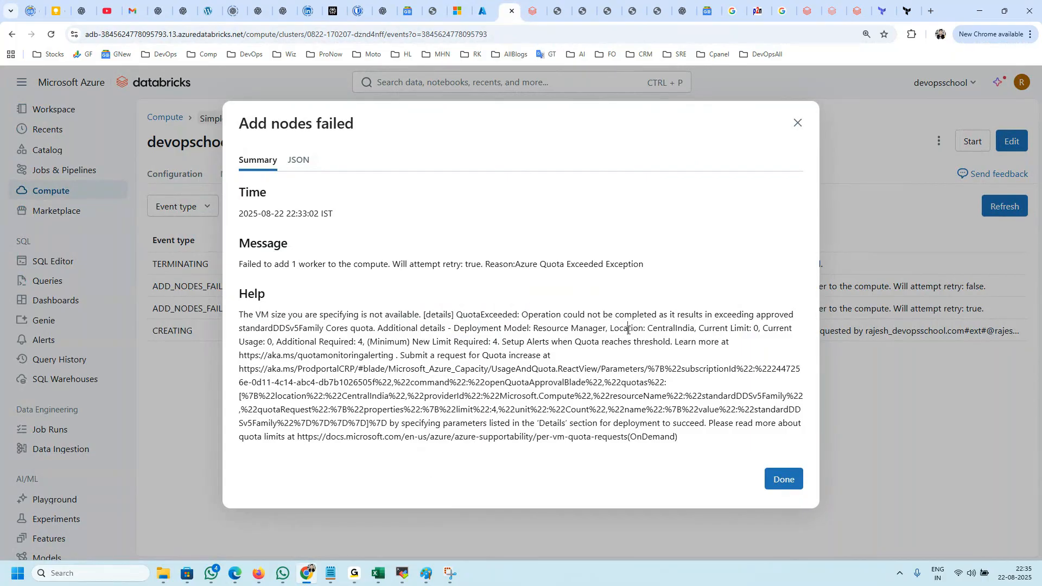
left_click_drag(262, 265, 352, 265)
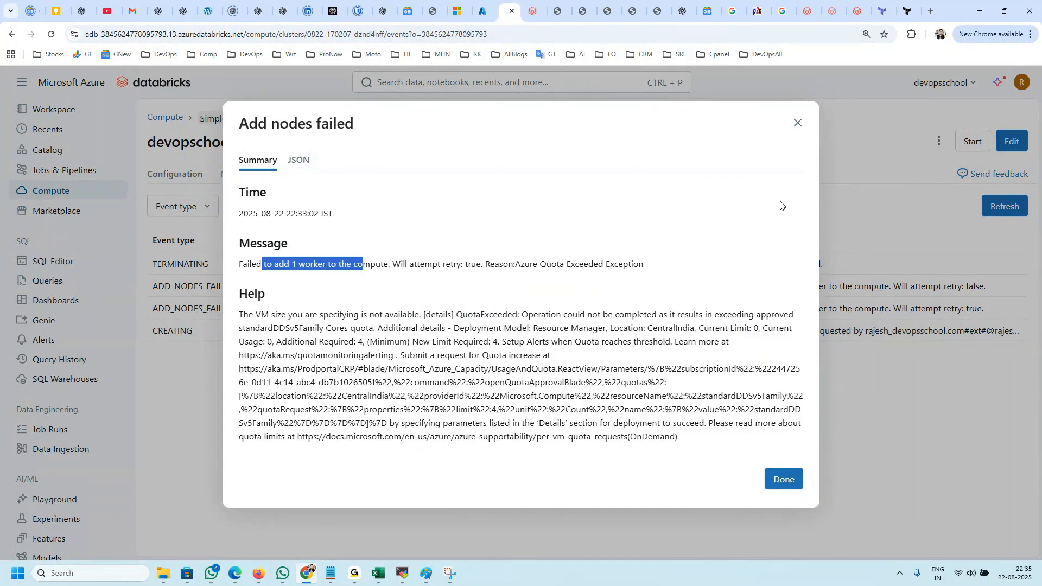
left_click(797, 122)
Step: Copy the requesting account from the CREATING event and search for it on the open user profile page in the Azure portal
left_click(860, 332)
left_click_drag(299, 354, 340, 356)
left_click_drag(641, 355, 364, 354)
key("ctrl+c")
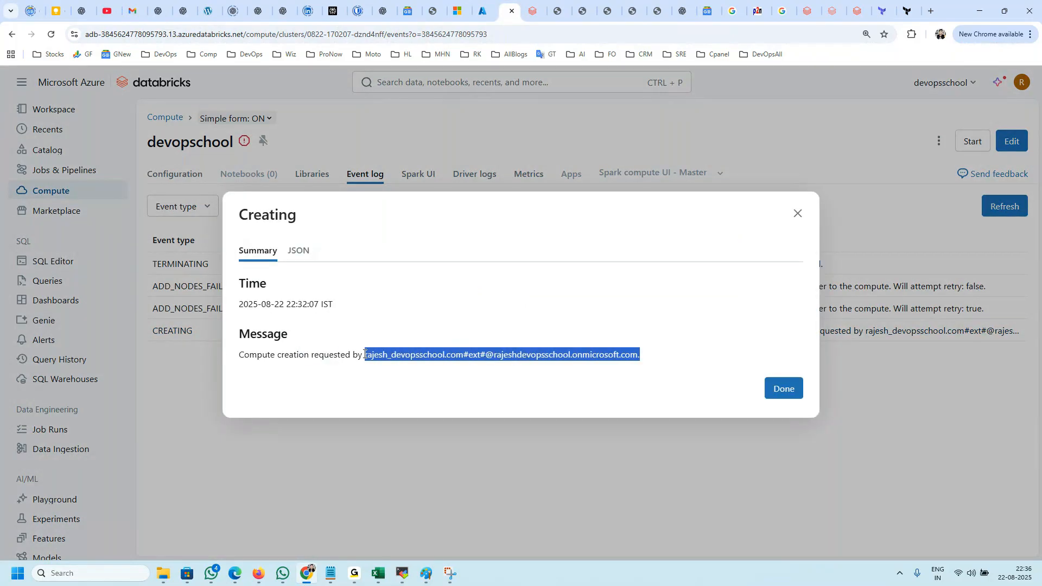
left_click(482, 11)
key("ctrl+f")
key("ctrl+v")
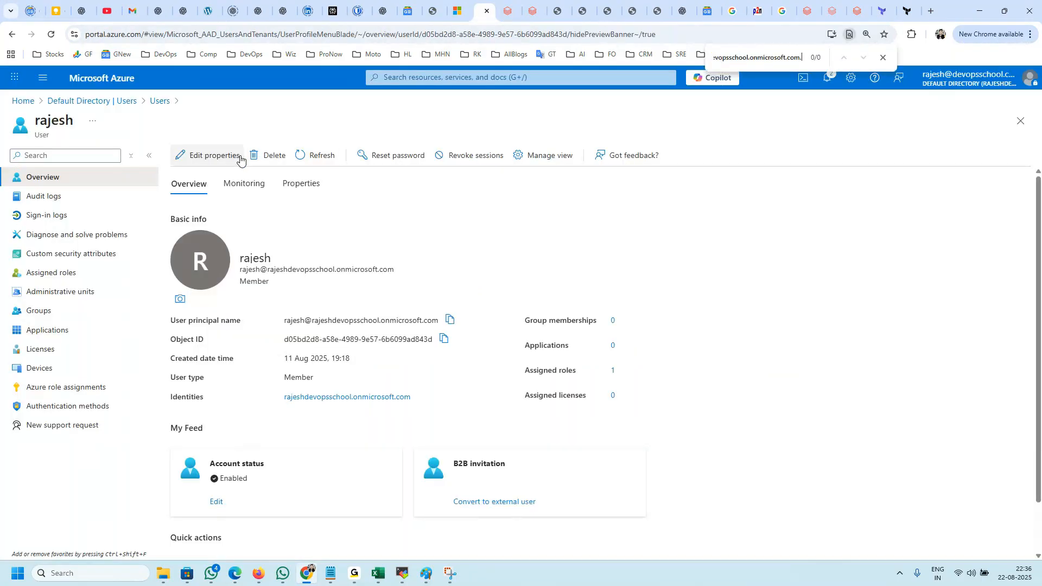
Step: Return to the users list and open the Microsoft account user's profile to compare its user principal name
left_click(13, 35)
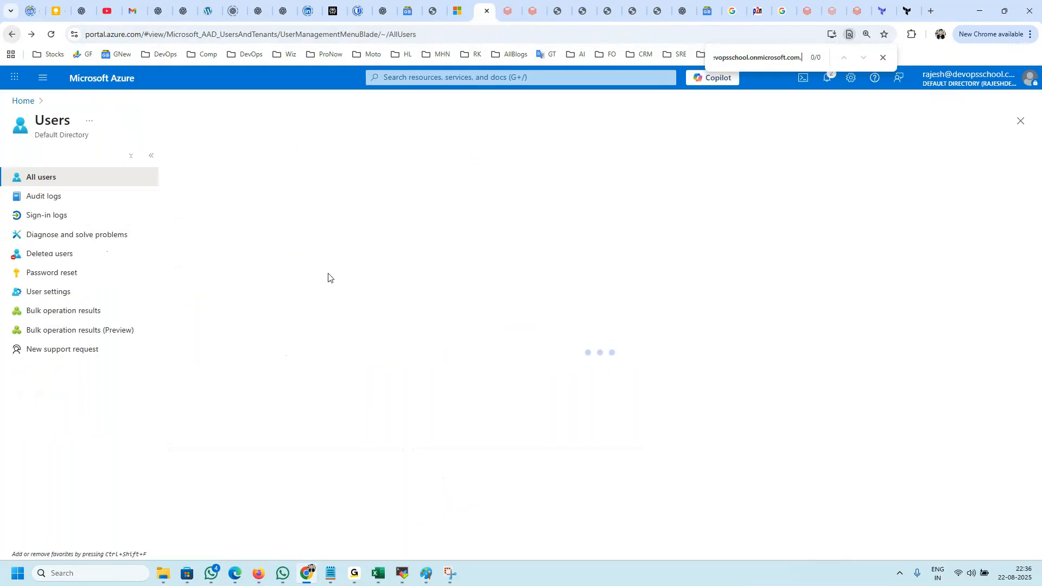
left_click(229, 298)
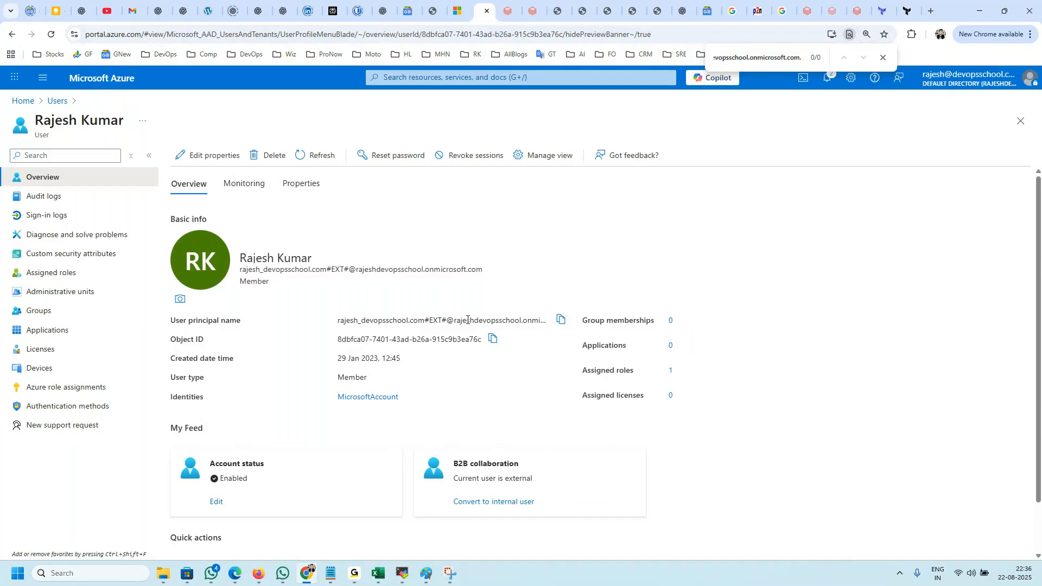
left_click_drag(467, 320, 531, 320)
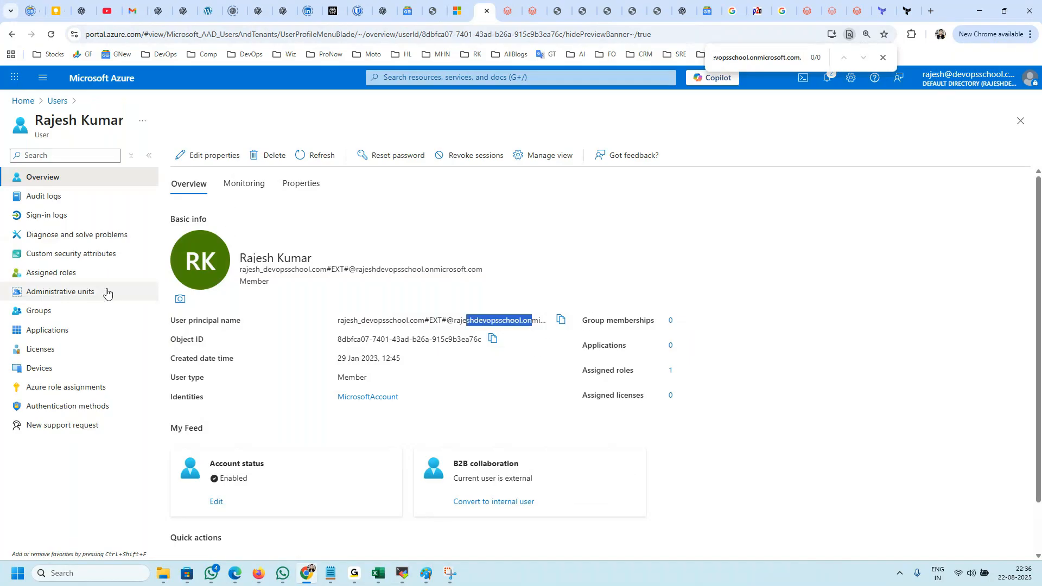
Step: Open the Microsoft account user's assigned roles and examine the administrative role granted
left_click(57, 272)
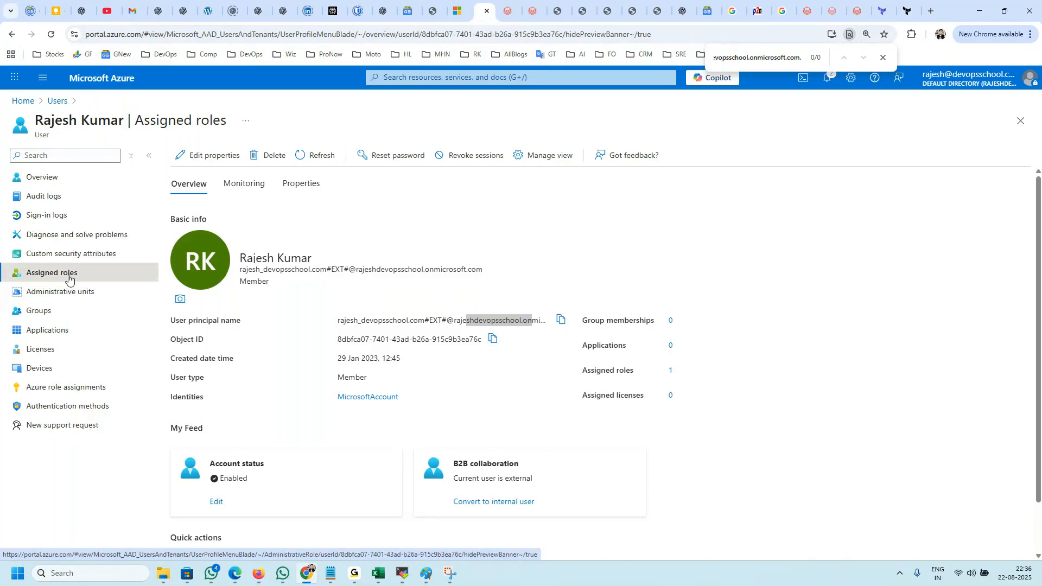
left_click(69, 277)
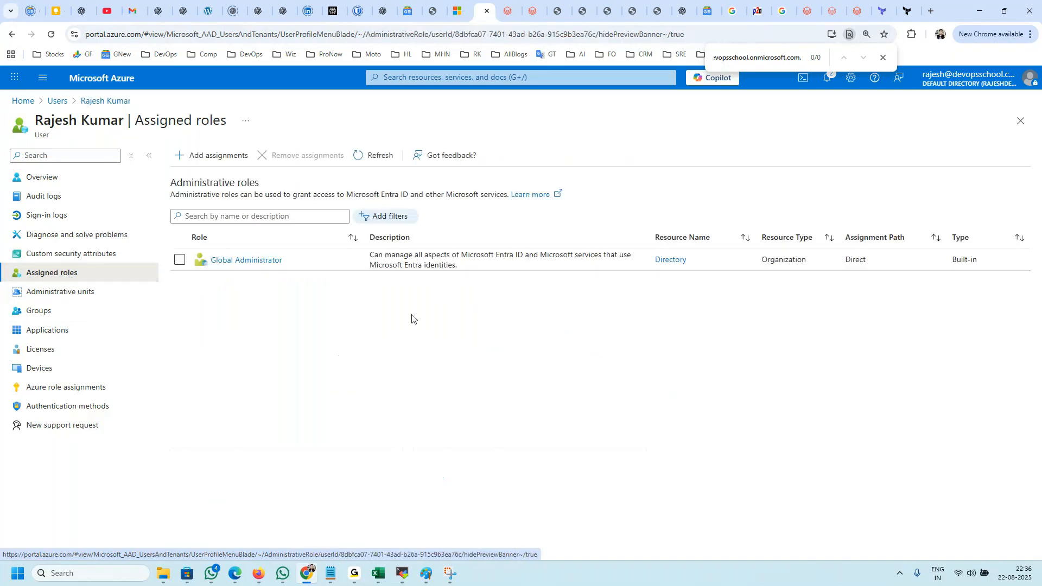
left_click_drag(298, 270, 222, 261)
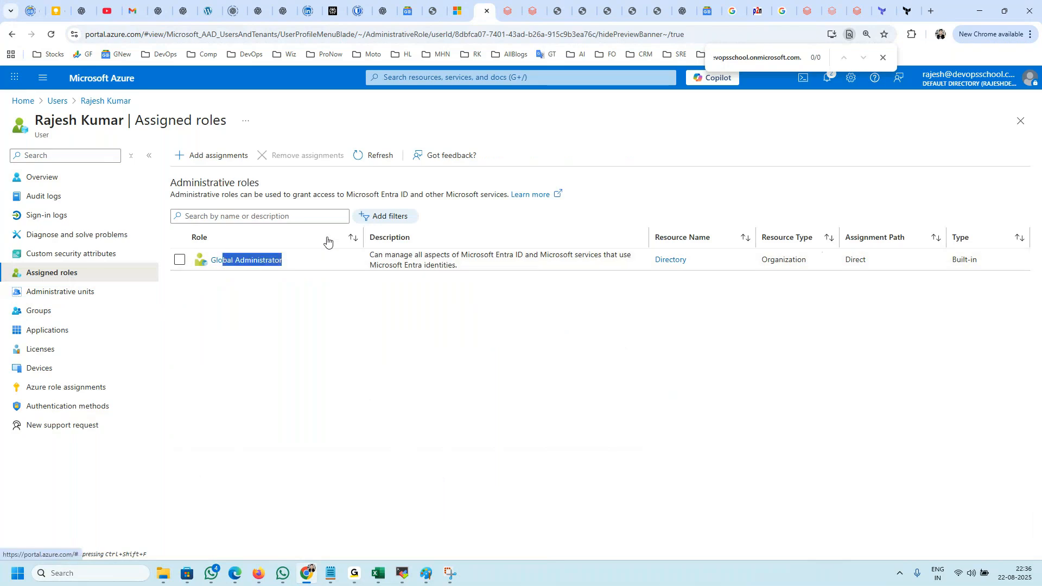
Step: Return to Databricks, close the CREATING event's details, and reread the message of the earlier ADD_NODES_FAILED event
left_click(511, 11)
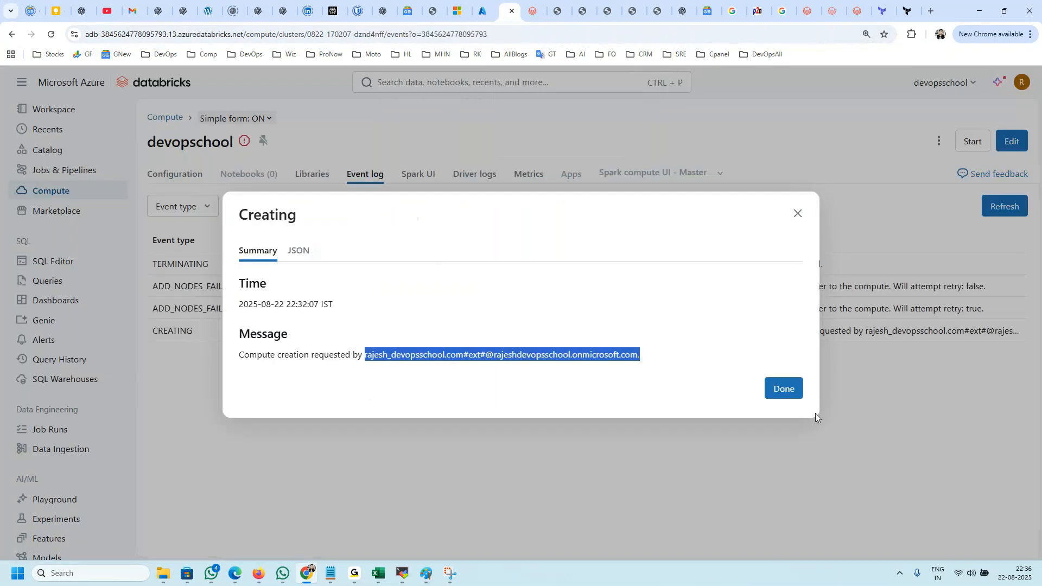
left_click(785, 389)
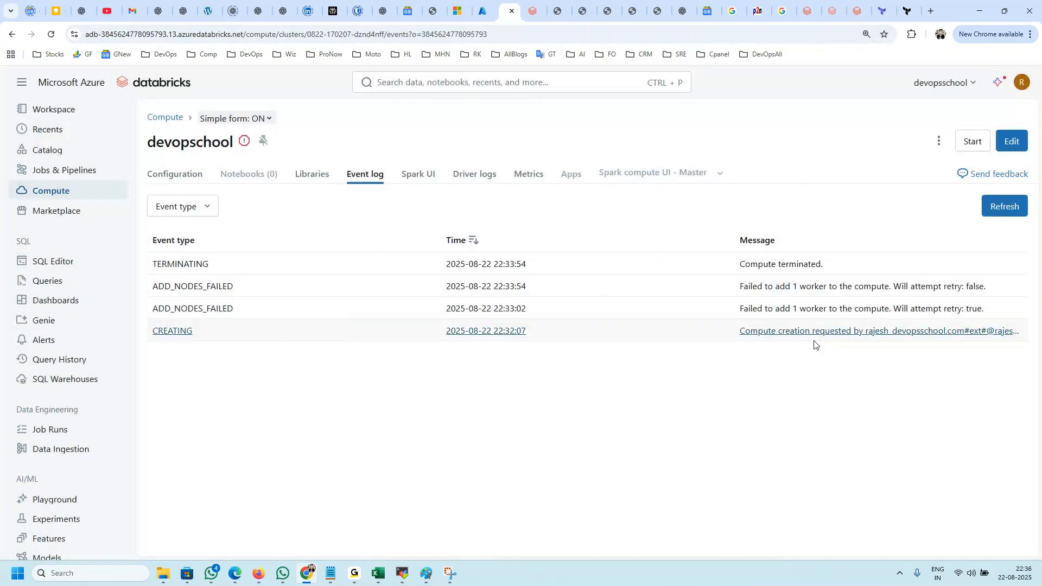
left_click(800, 310)
double_click(246, 265)
left_click_drag(246, 265, 302, 264)
left_click(321, 268)
double_click(312, 264)
left_click_drag(369, 263, 418, 263)
left_click(477, 264)
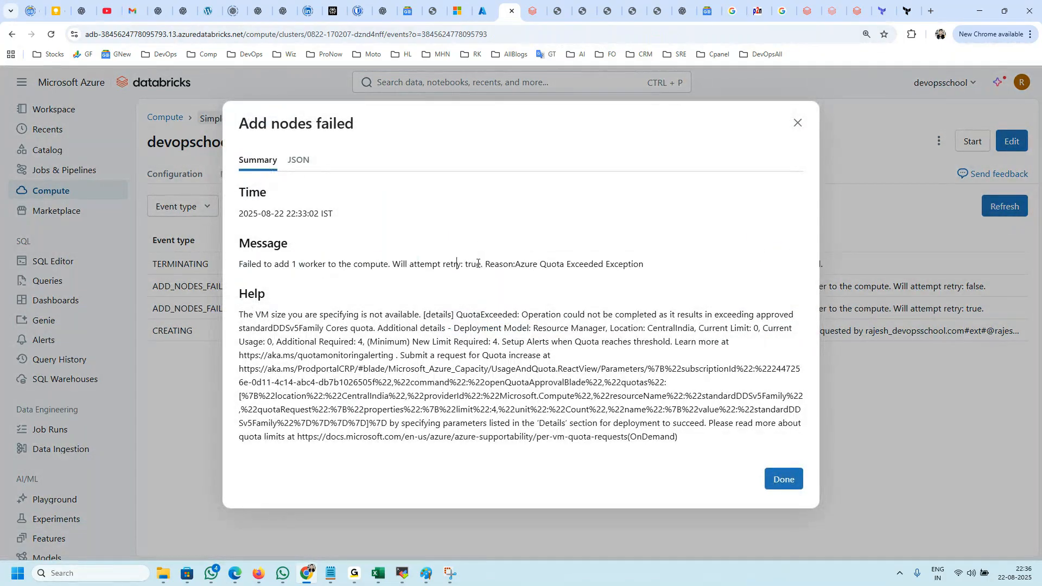
Step: Examine the help text of the failed-nodes event for the VM size, location and quota limit details, and close it
left_click_drag(256, 314, 428, 314)
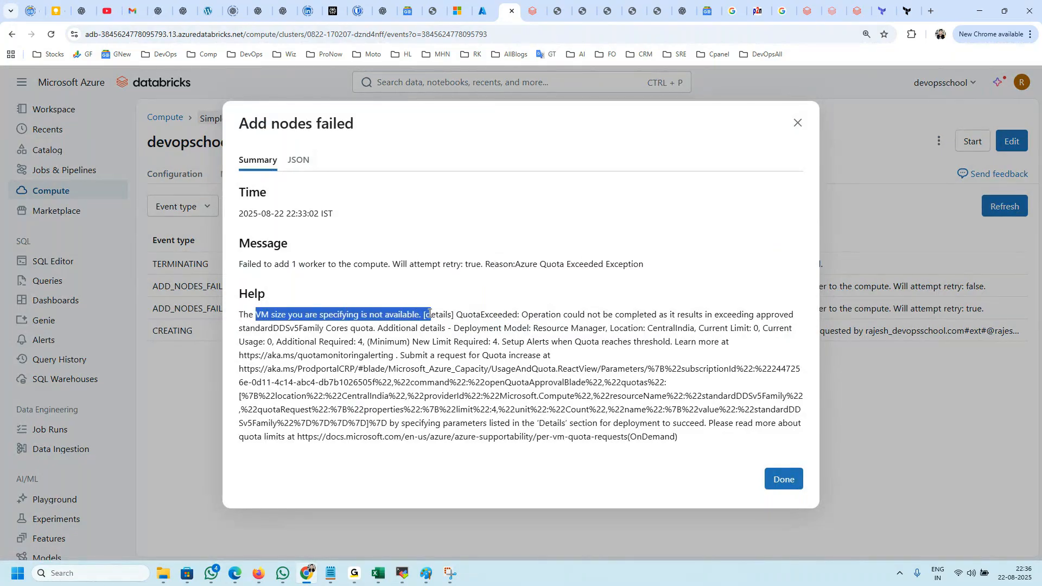
double_click(493, 317)
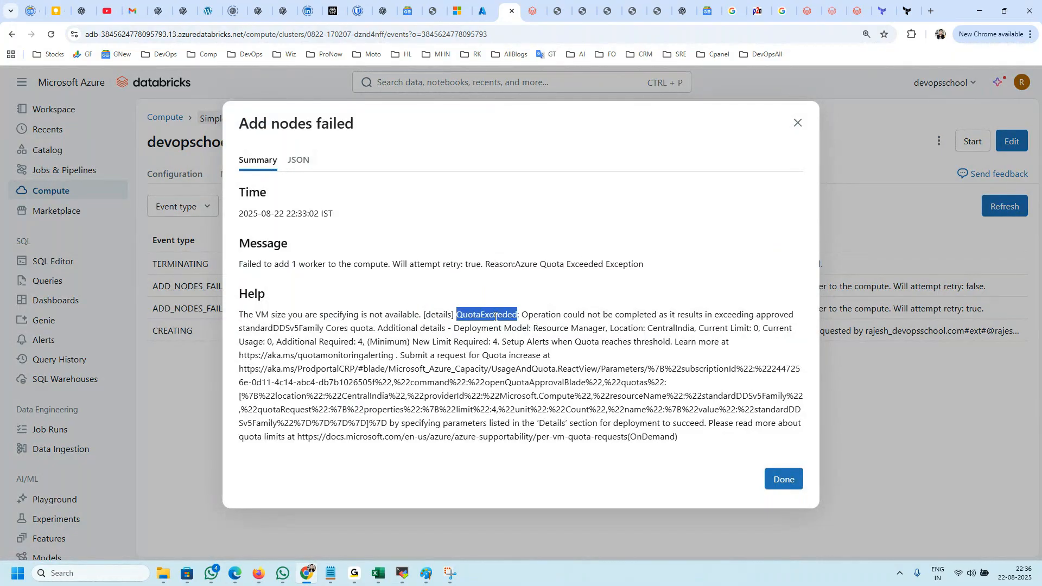
left_click(578, 315)
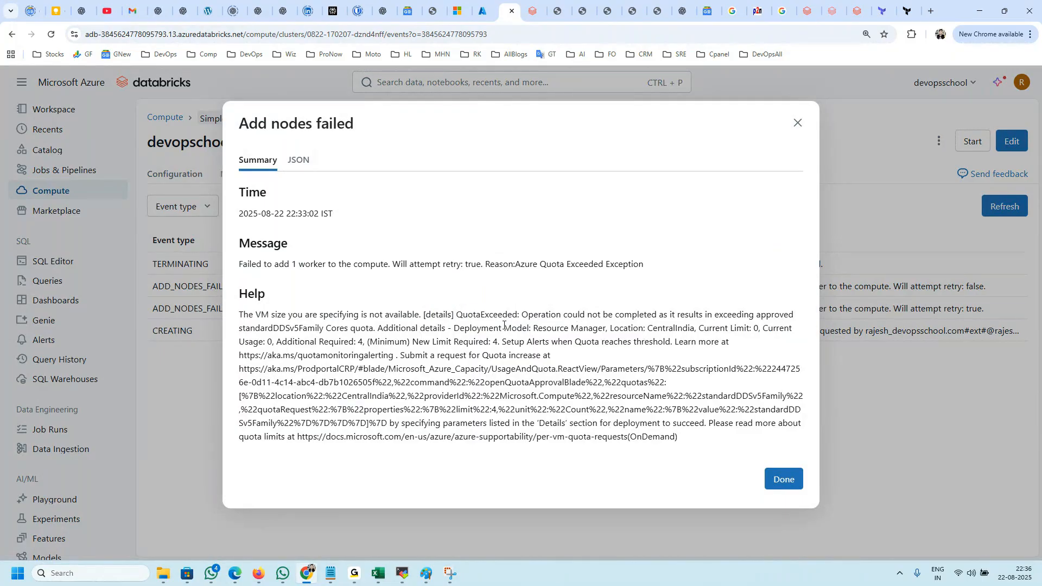
left_click_drag(477, 317, 607, 329)
left_click(540, 346)
left_click(563, 354)
left_click_drag(338, 329, 410, 342)
left_click(434, 355)
left_click(785, 480)
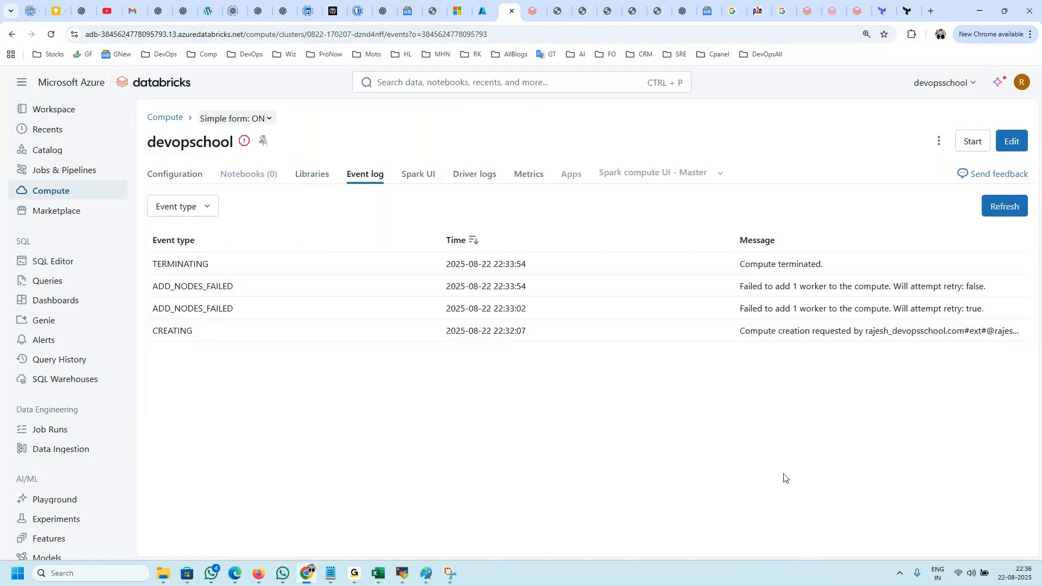
Step: Open the devopschool compute's configuration and copy its node type, Standard_D4ds_v5
left_click(485, 7)
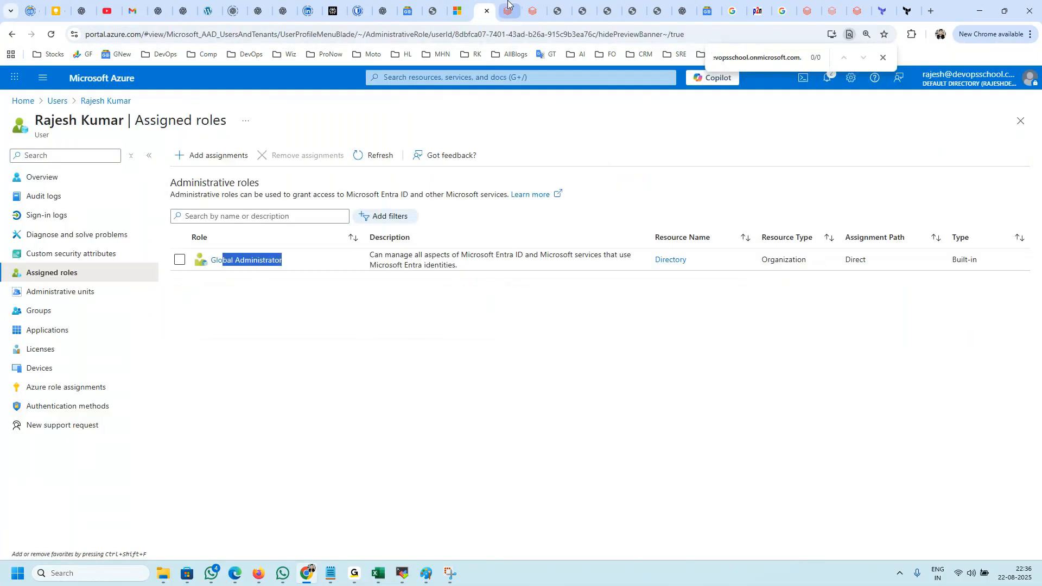
left_click(508, 5)
left_click(168, 174)
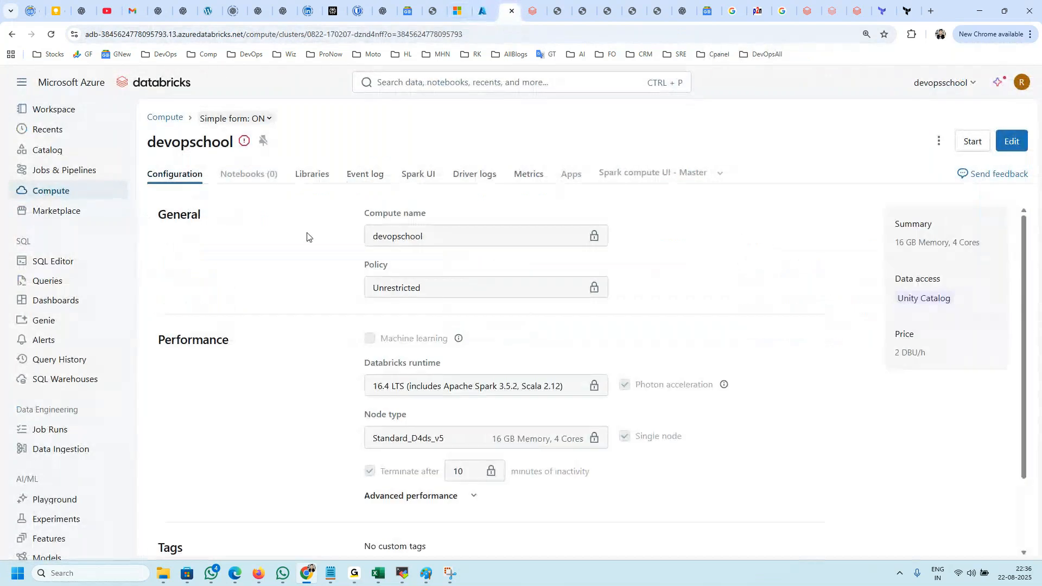
left_click_drag(446, 438, 368, 440)
key("ctrl+c")
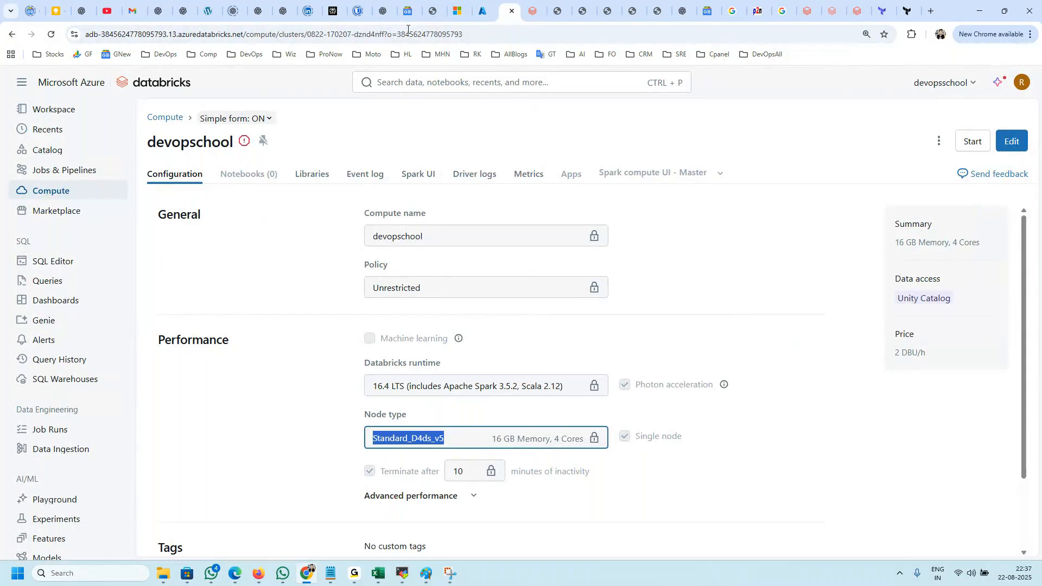
Step: Switch to the Azure portal, search for "quota", open the Quotas service and show the Compute quotas
left_click(482, 11)
left_click(413, 82)
type("azure q")
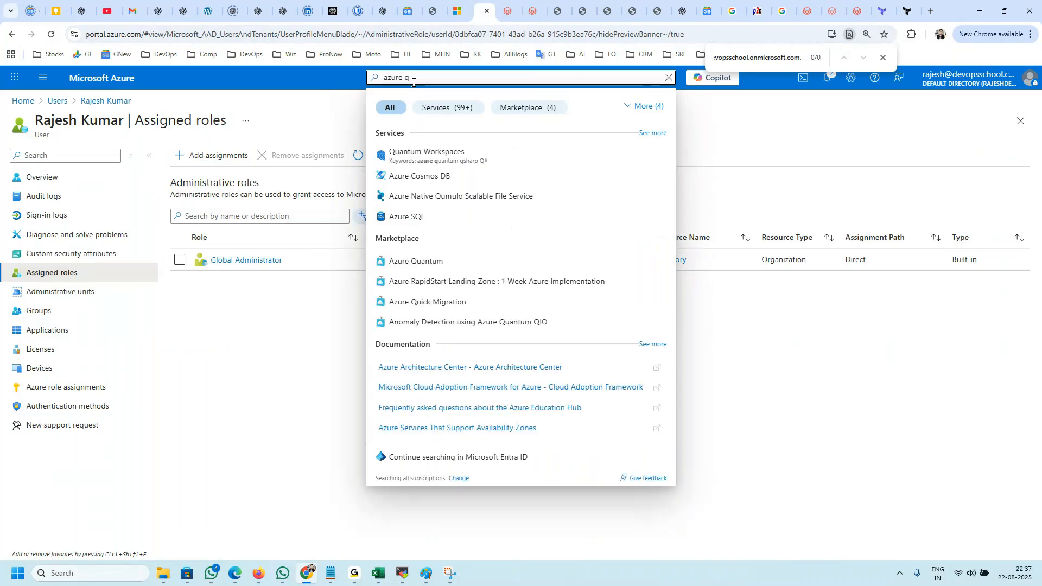
type("uo")
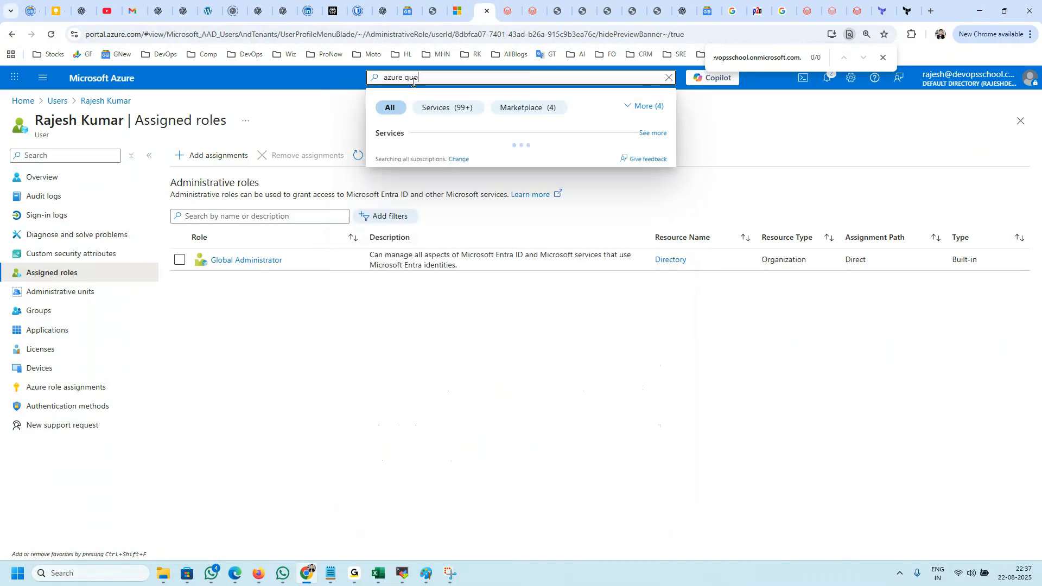
type("ta")
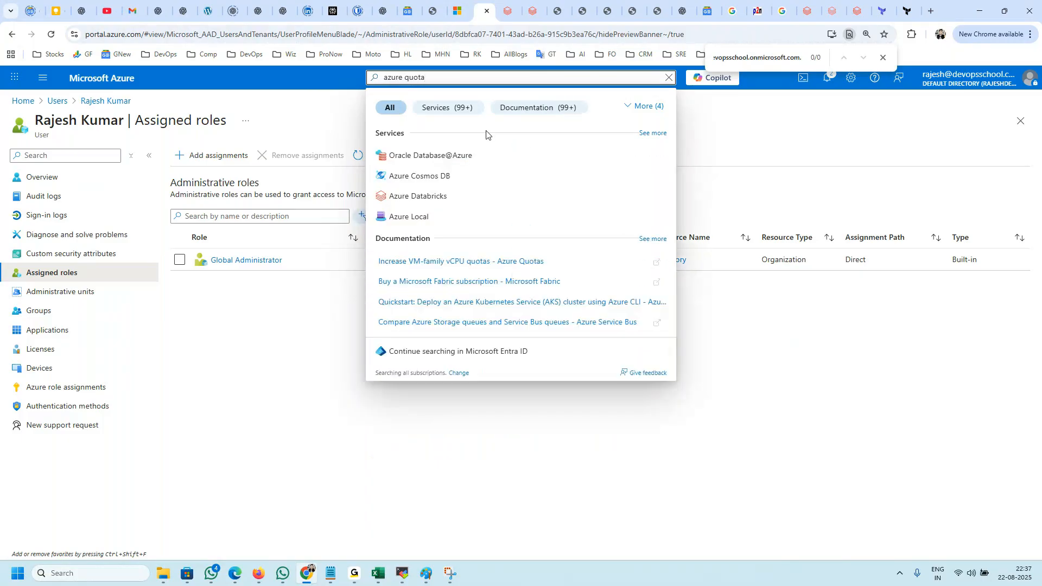
key("ctrl+a")
type("quota")
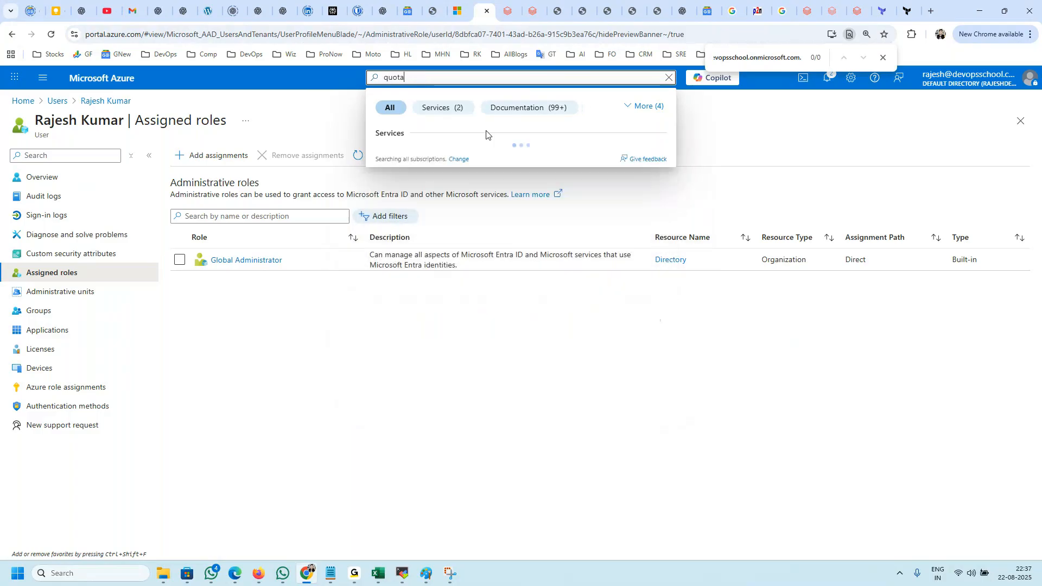
left_click(396, 155)
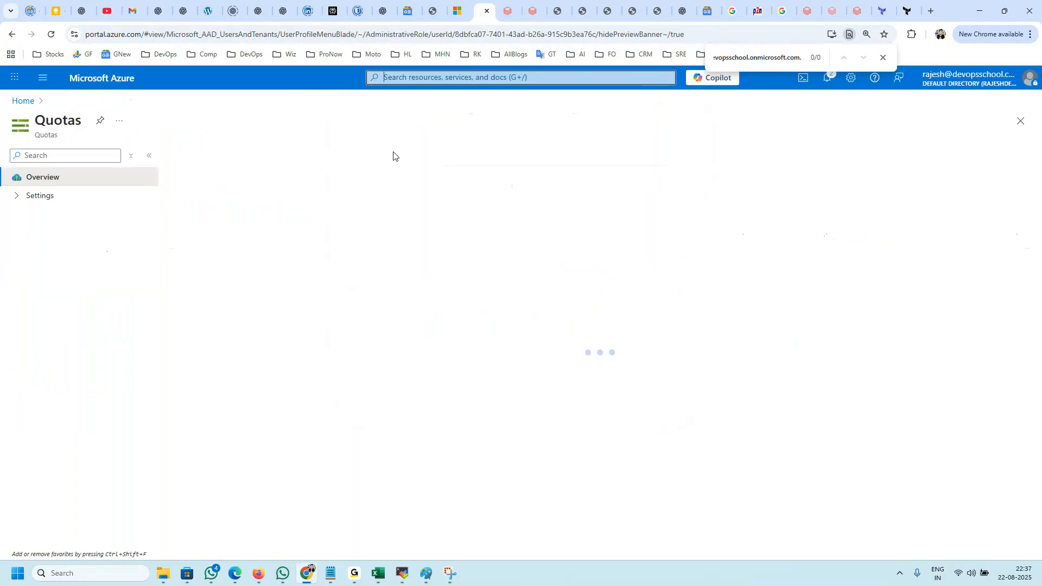
left_click(374, 274)
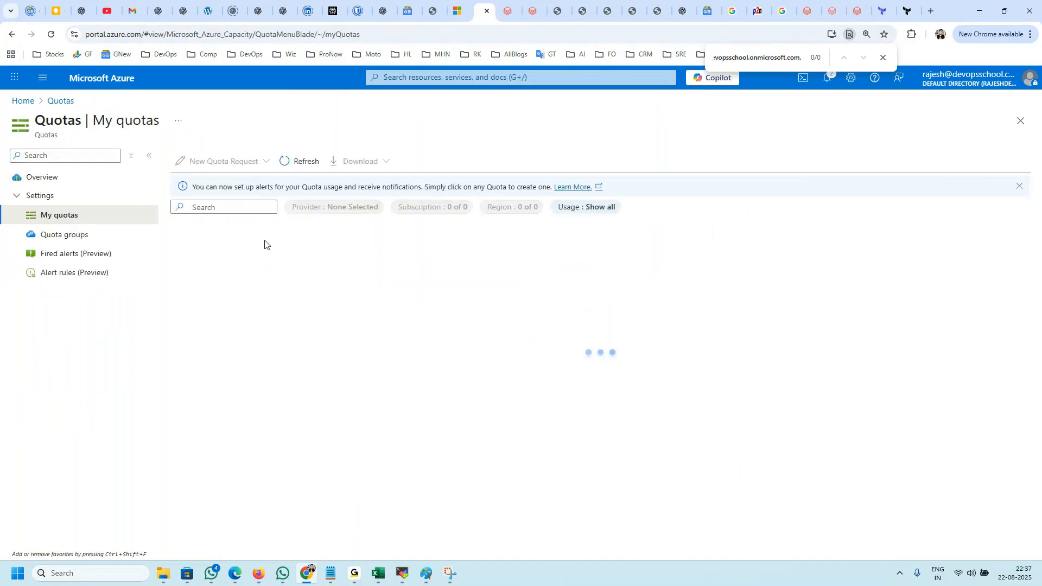
Step: Search the Compute quotas for Standard_D4ds_v5 and clear the search
left_click(228, 210)
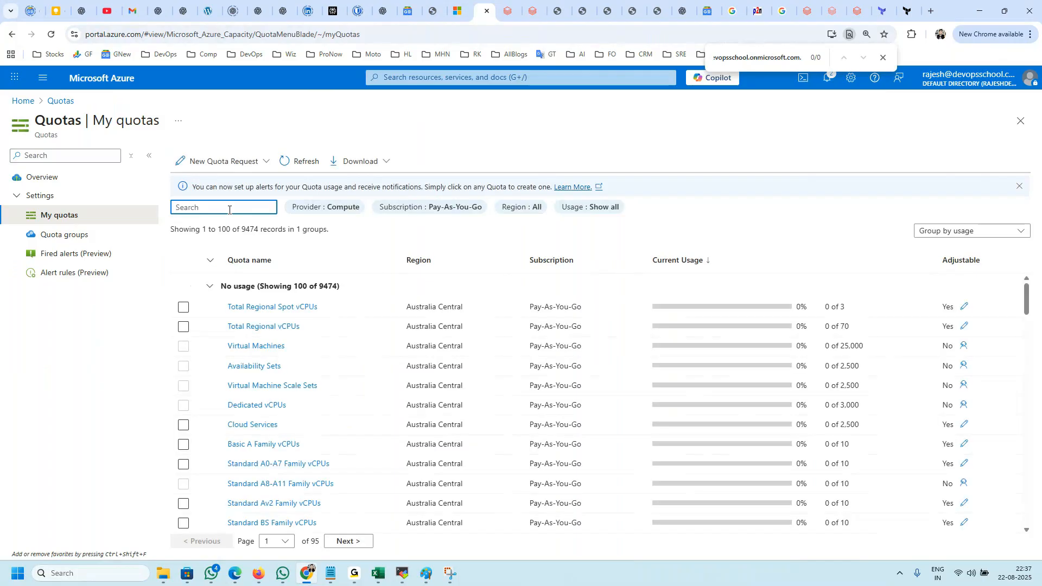
key("ctrl+v")
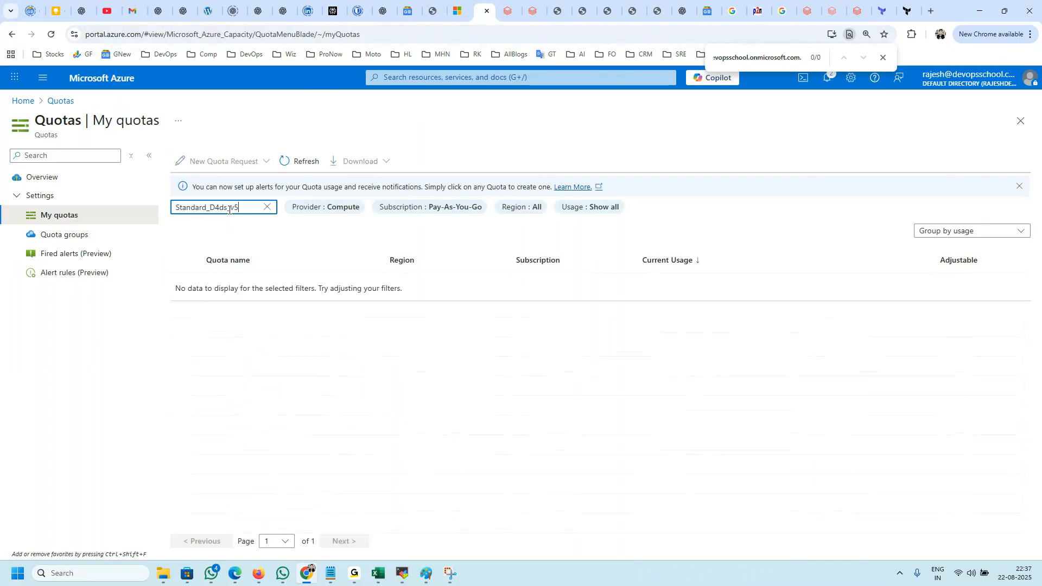
key("ctrl+a")
key("ctrl+c")
key("BackSpace")
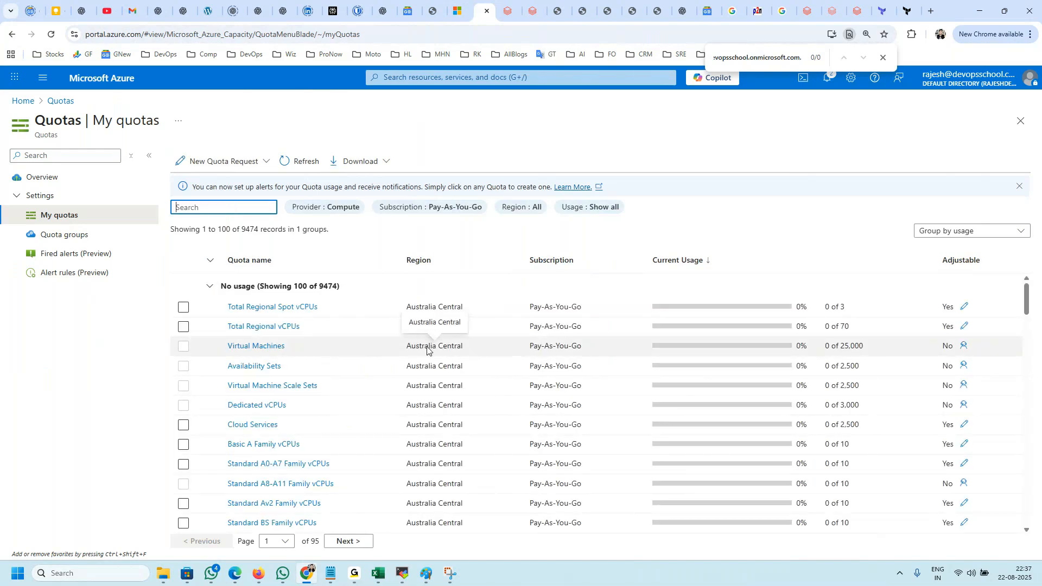
Step: Check the quota list's grouping options and recheck the compute's node type in Databricks before returning to the Azure quotas
left_click(971, 231)
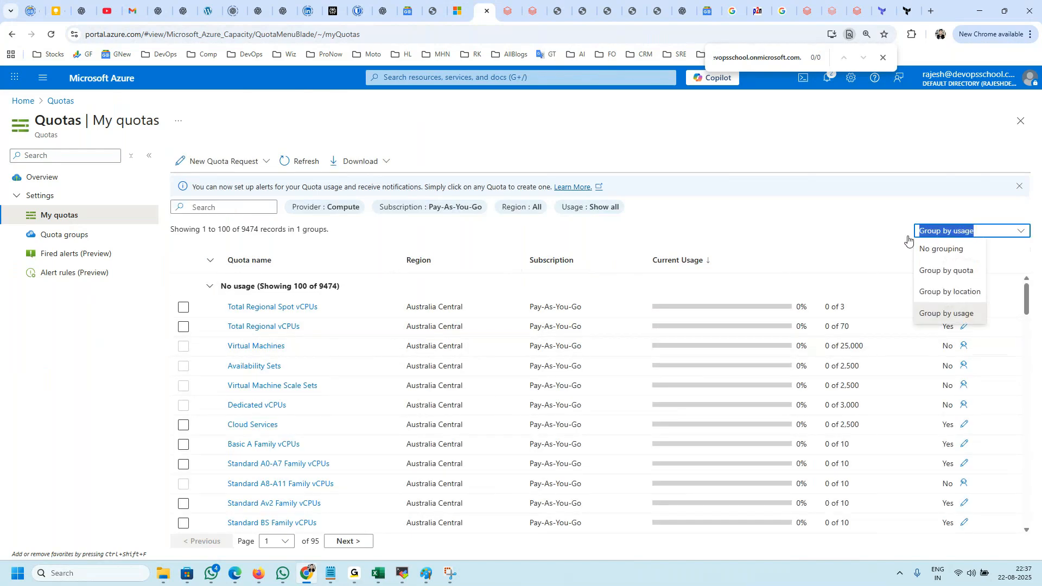
left_click(812, 230)
scroll(612, 386, "down", 2)
scroll(597, 379, "up", 3)
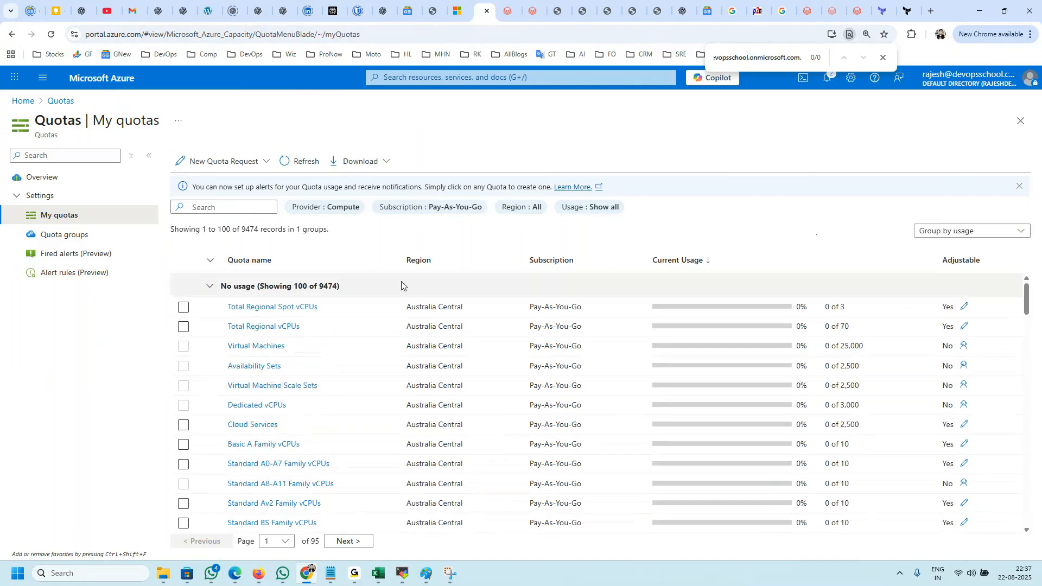
left_click(501, 12)
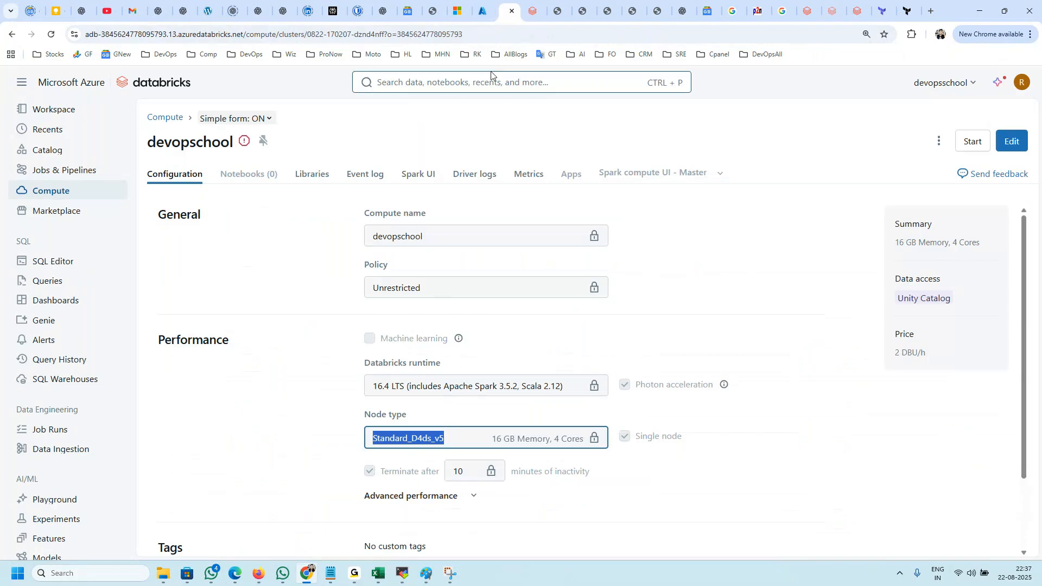
left_click(479, 16)
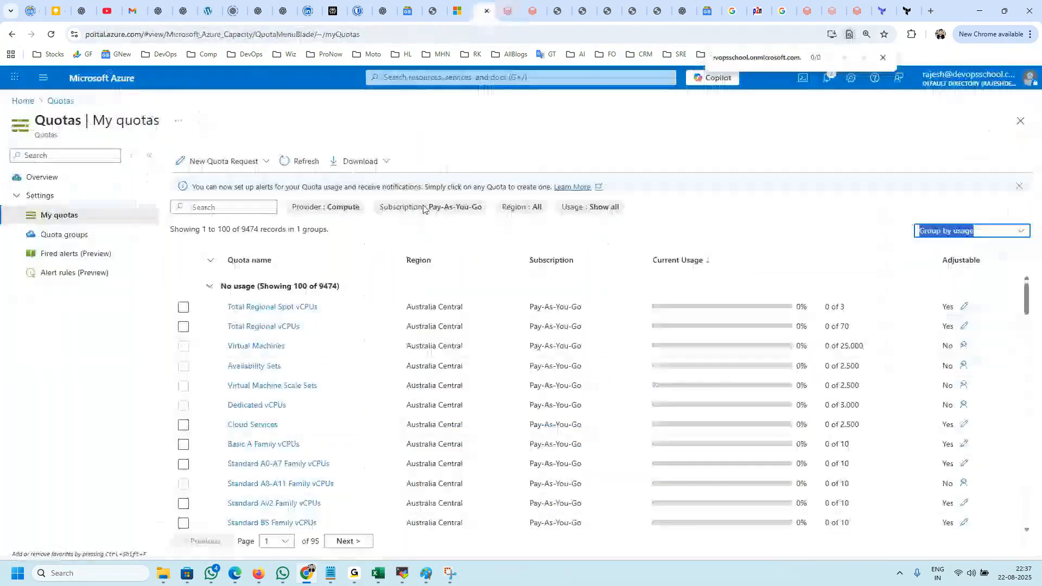
Step: Check the metastore's region in the Databricks account console and return to the Azure quotas
left_click(534, 12)
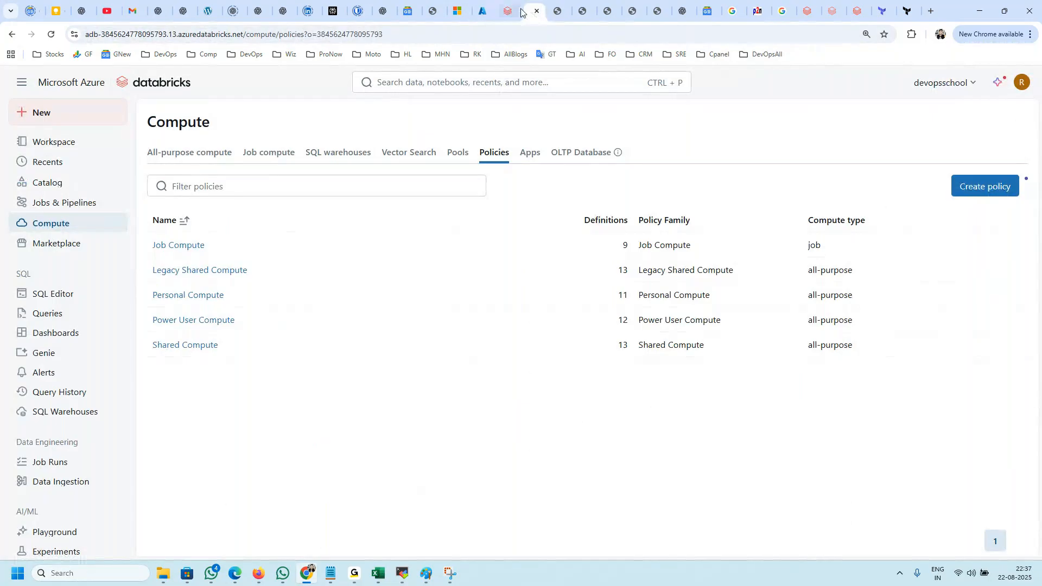
left_click(256, 575)
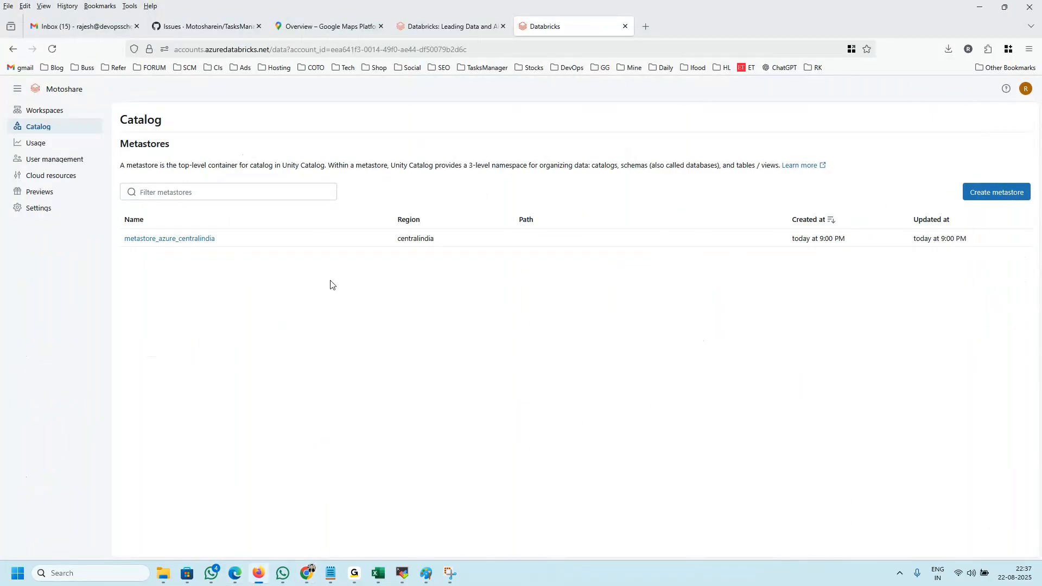
left_click(307, 574)
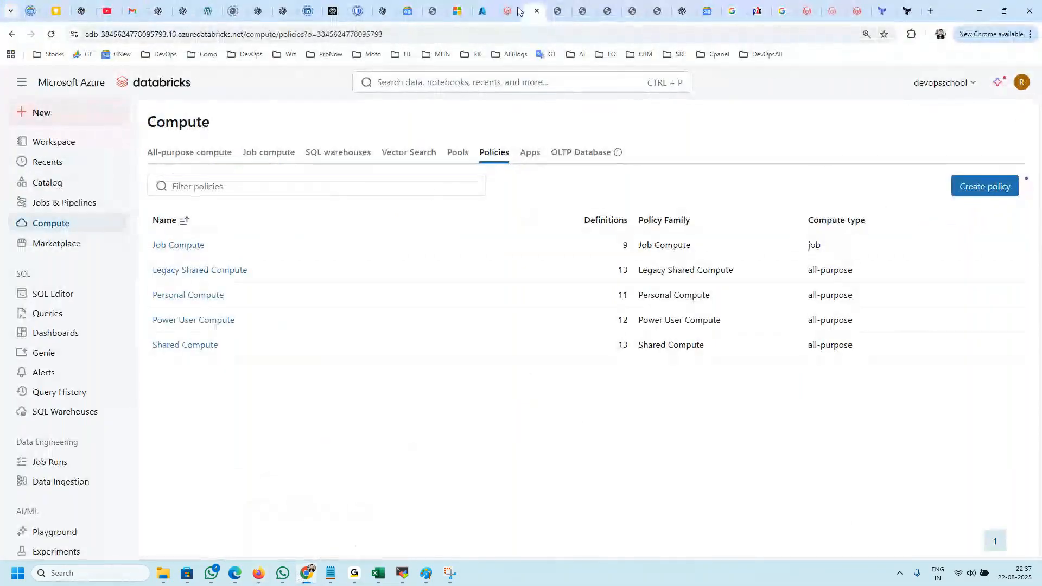
left_click(483, 11)
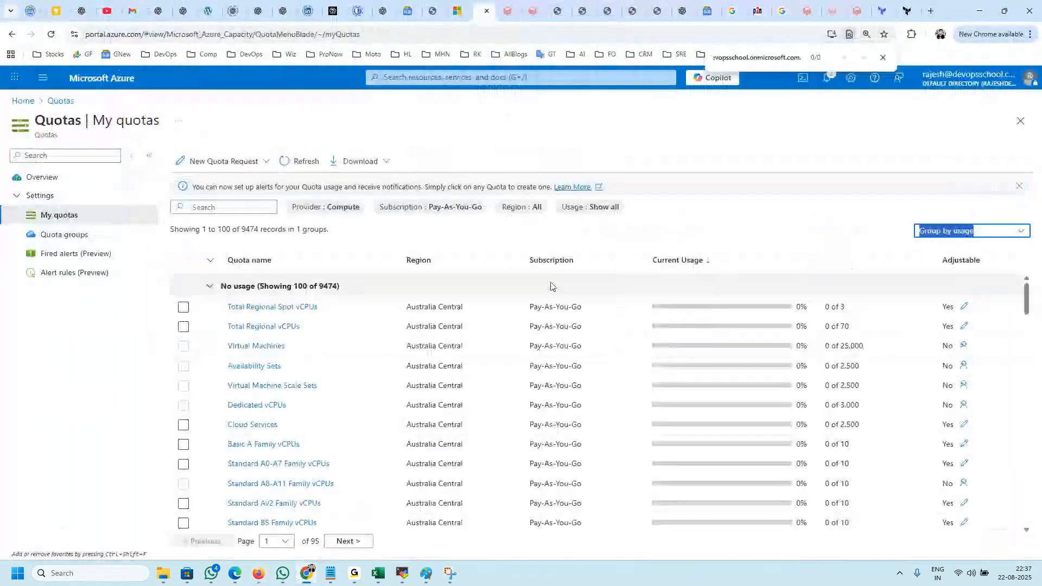
Step: Filter the Compute quotas to the Central India region only
left_click(519, 208)
left_click(514, 281)
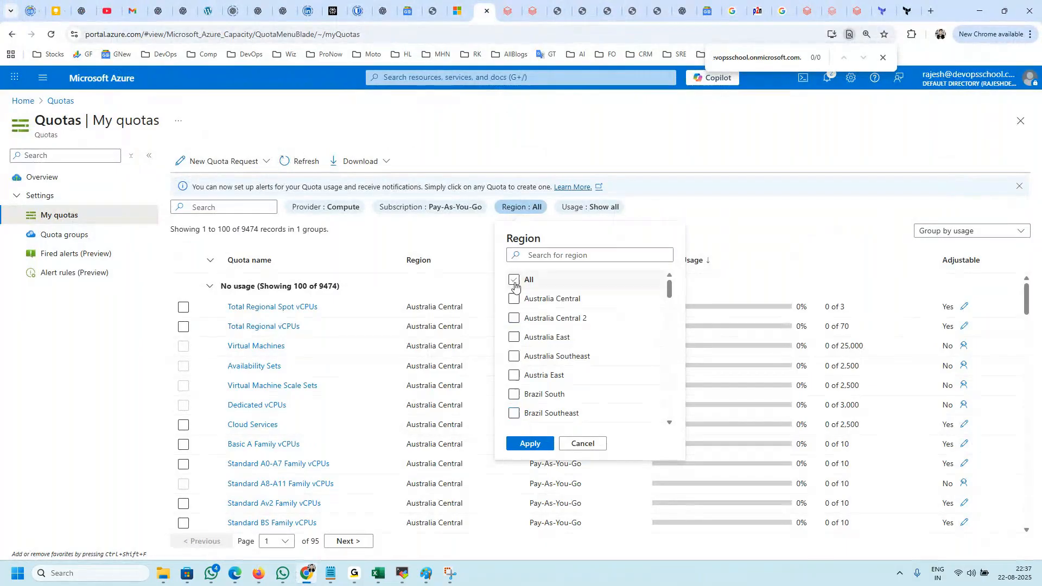
scroll(515, 341, "down", 3)
left_click(514, 339)
left_click(530, 444)
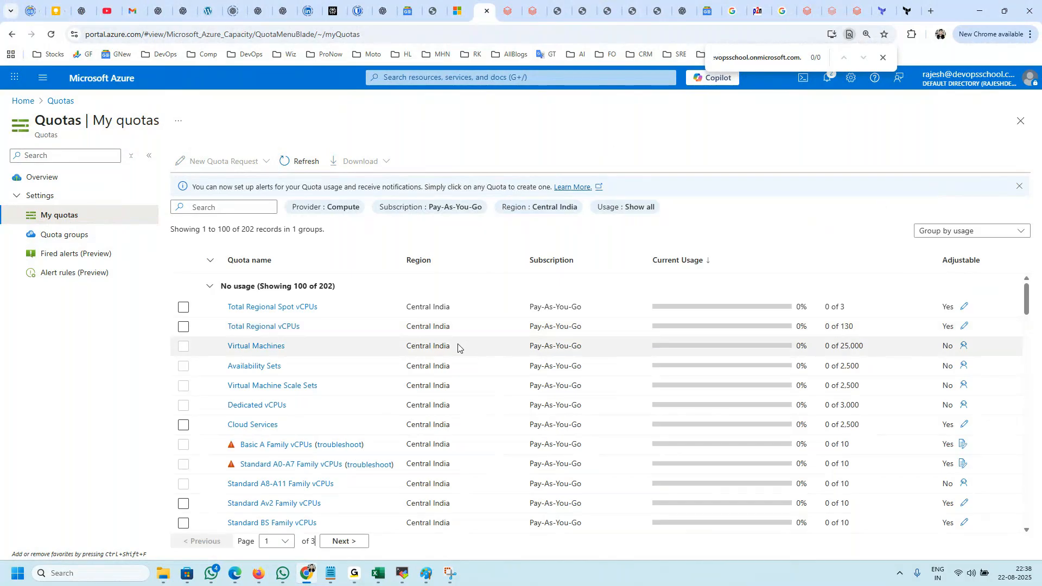
Step: Look through the Central India quotas for the VM family matching Standard_D4ds_v5
scroll(412, 412, "down", 3)
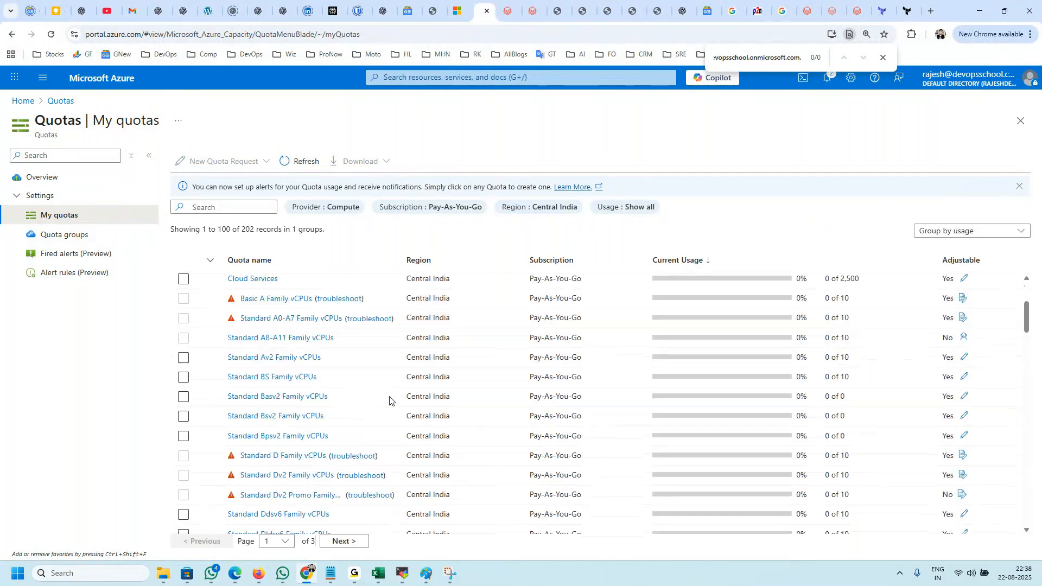
scroll(443, 450, "up", 5)
left_click(228, 207)
key("ctrl+v")
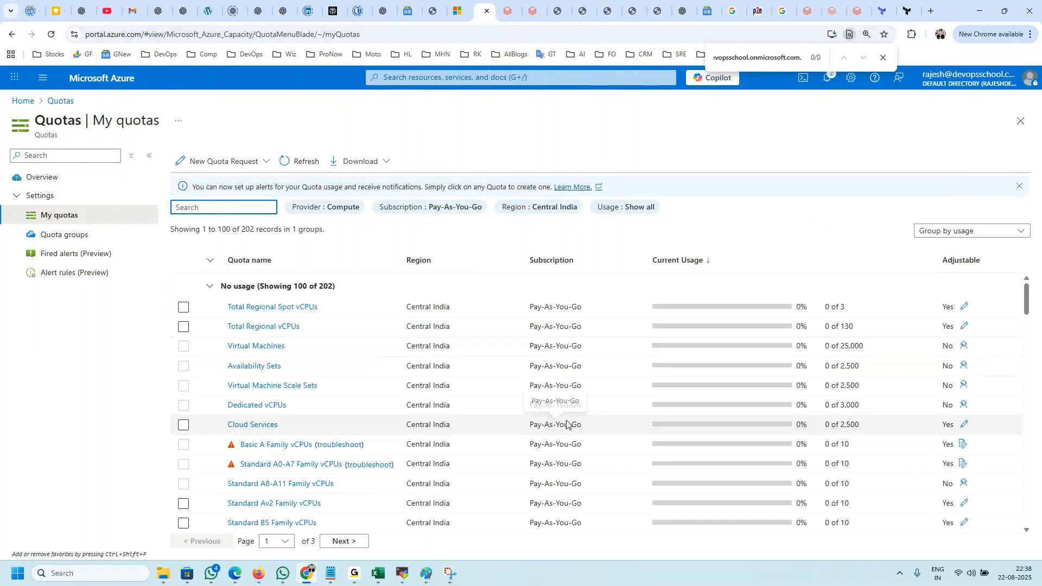
scroll(429, 469, "down", 4)
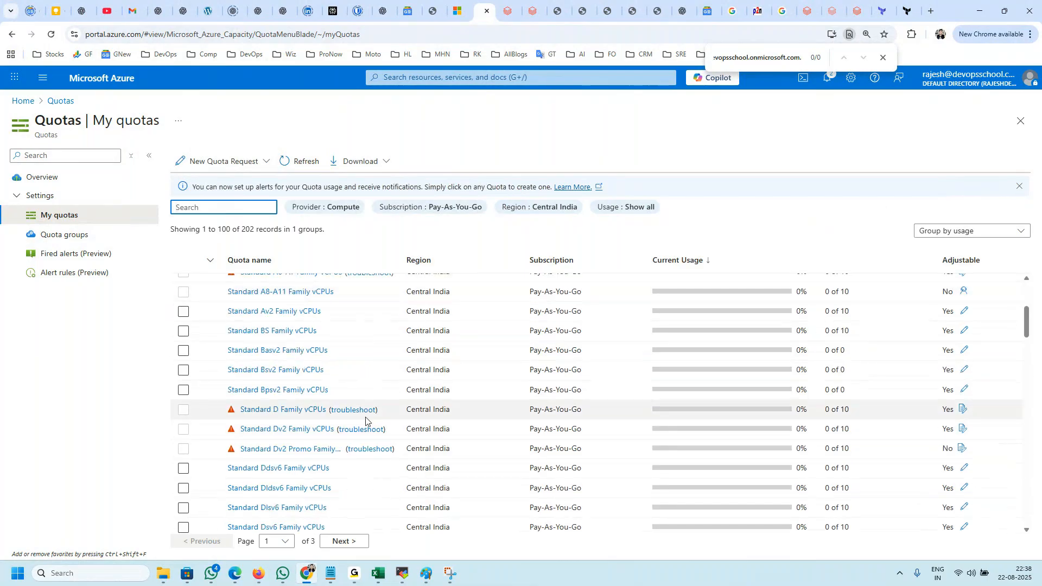
scroll(362, 421, "down", 3)
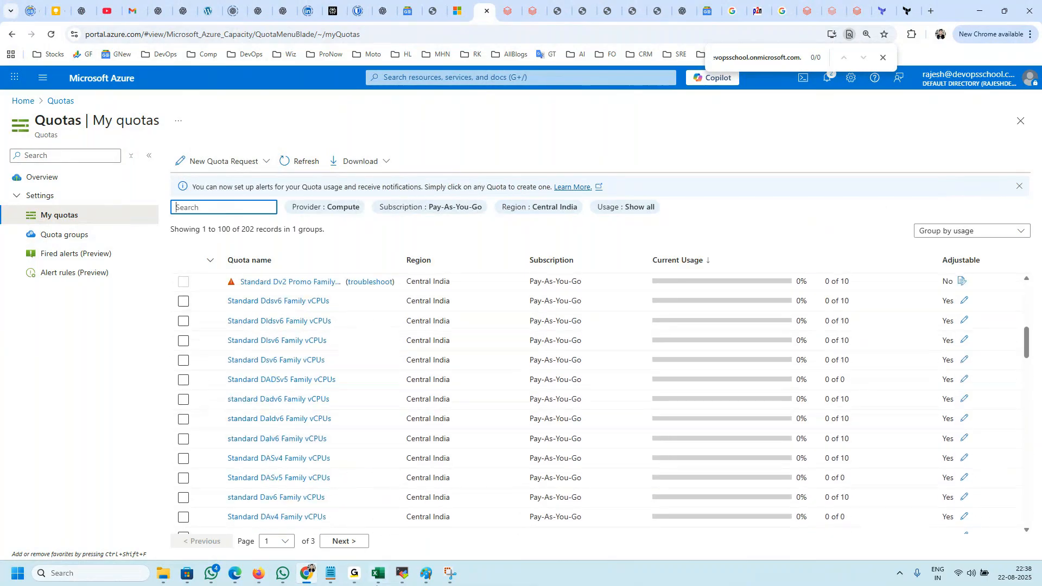
Step: Open Notepad, paste the node type Standard_D4ds_v5 and place the note beside the quota names
key("super+r")
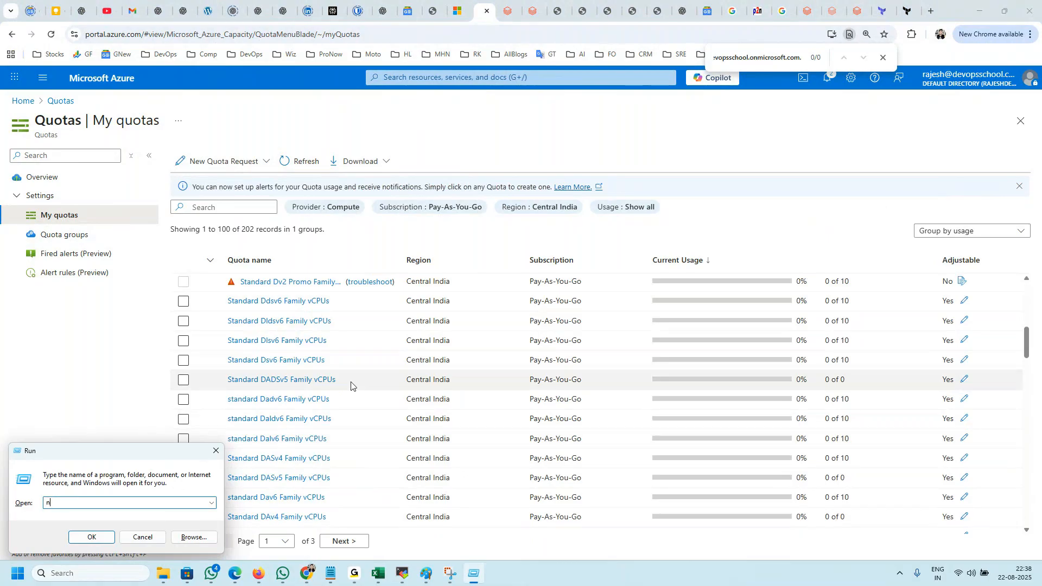
type("n")
key("Down")
key("Down")
key("Return")
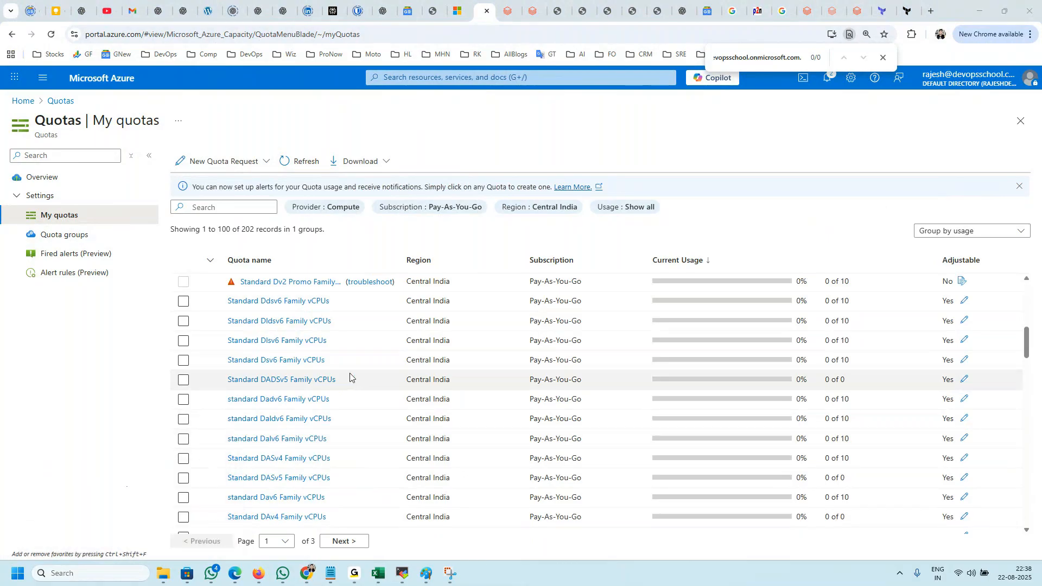
type("Standard_D4ds_v5")
left_click_drag(323, 122, 709, 157)
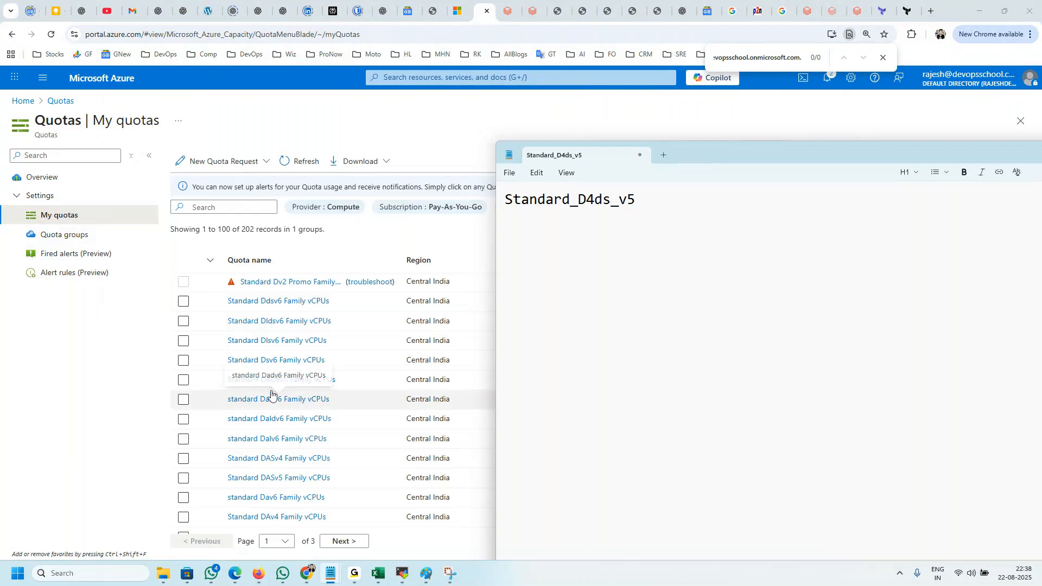
Step: Compare the Central India quota names with the noted node type and open Standard Dv4 Family vCPUs
scroll(275, 369, "down", 10)
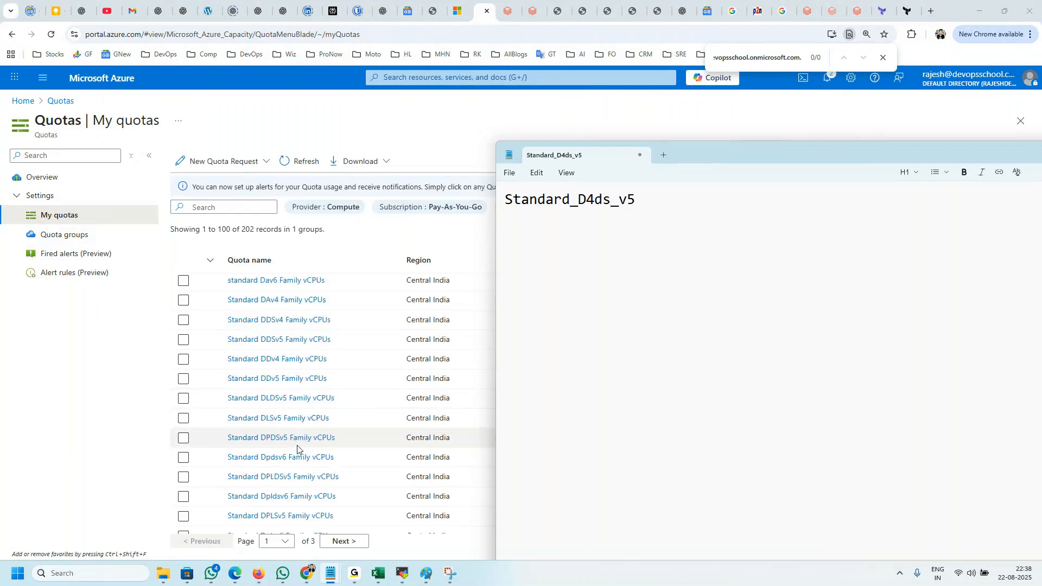
scroll(292, 441, "down", 8)
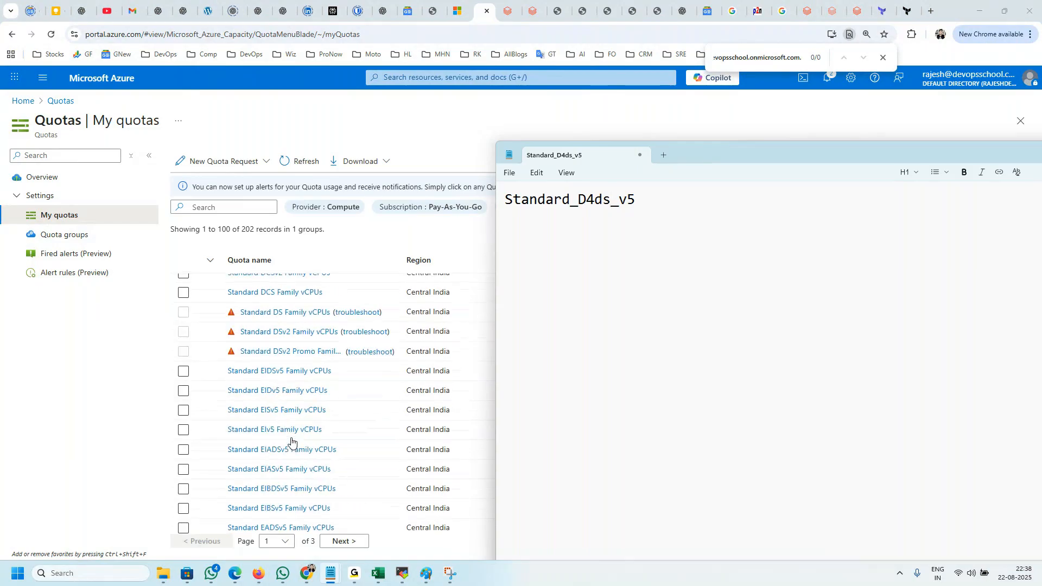
scroll(291, 441, "down", 5)
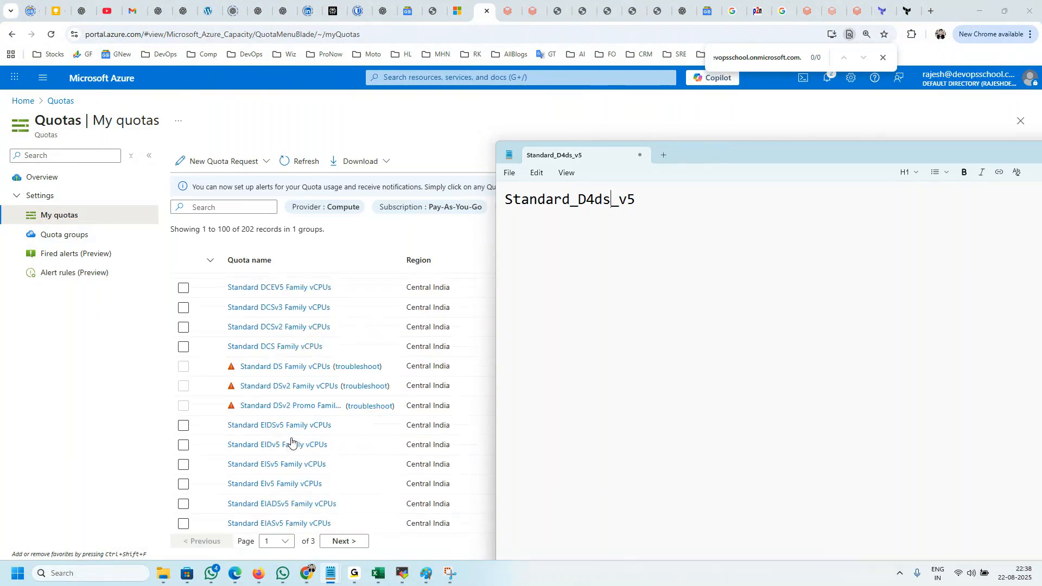
scroll(292, 441, "up", 5)
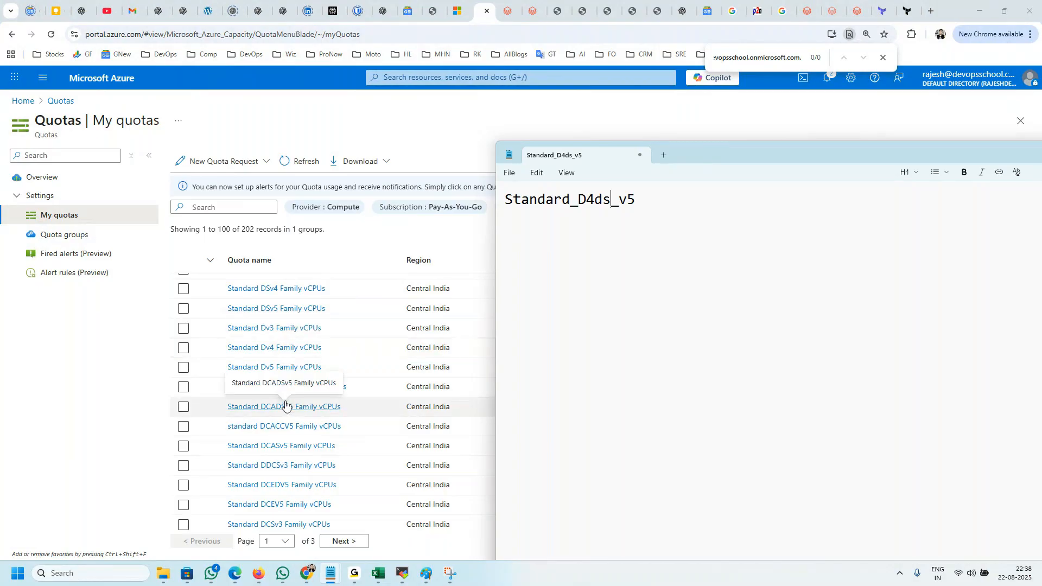
left_click(285, 348)
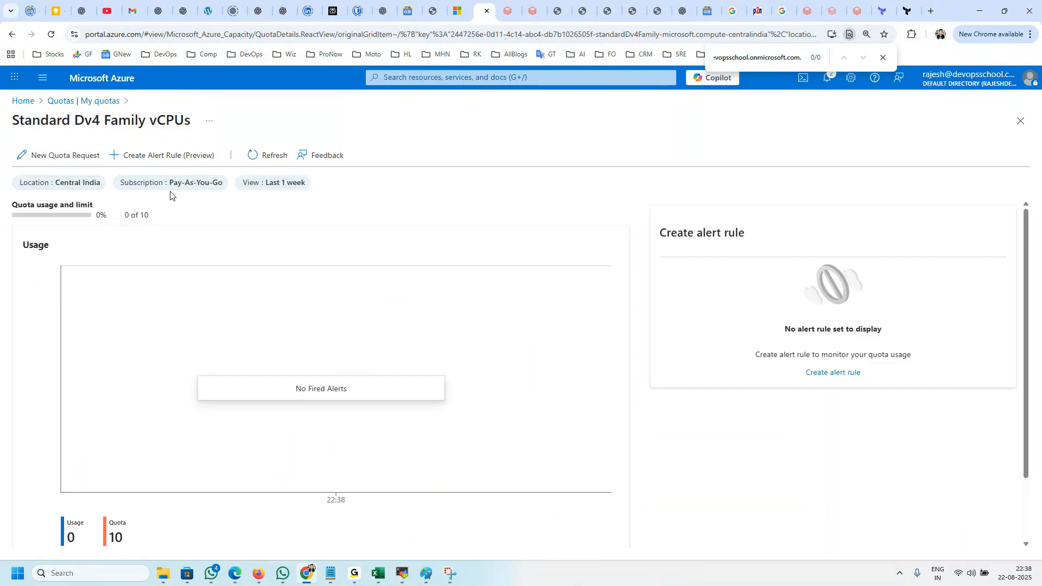
Step: Examine the Standard Dv4 family's name, usage and quota limit, and return to the quota list
double_click(88, 120)
left_click_drag(157, 221, 124, 217)
left_click_drag(129, 549, 114, 537)
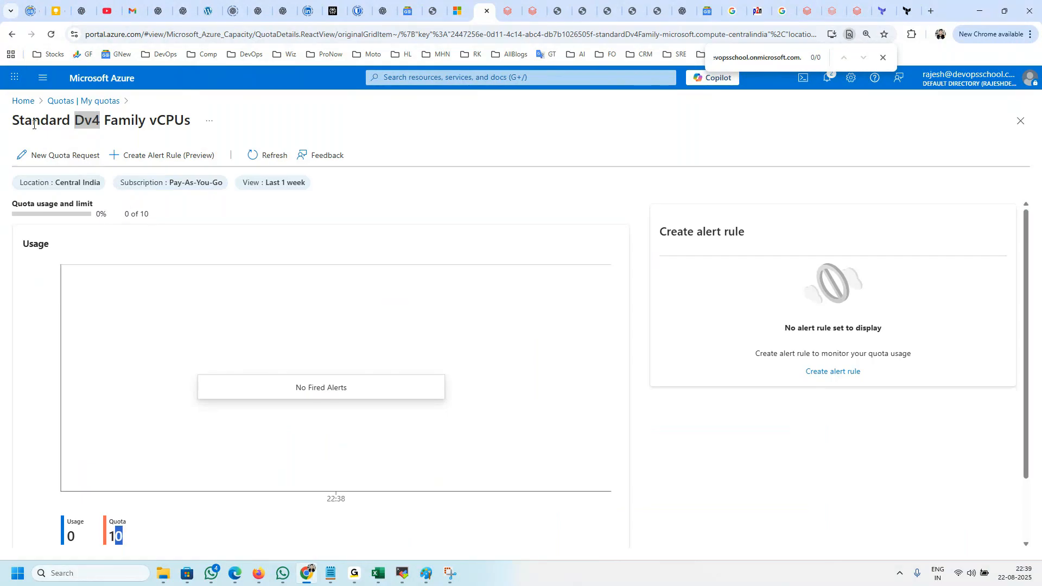
left_click(12, 33)
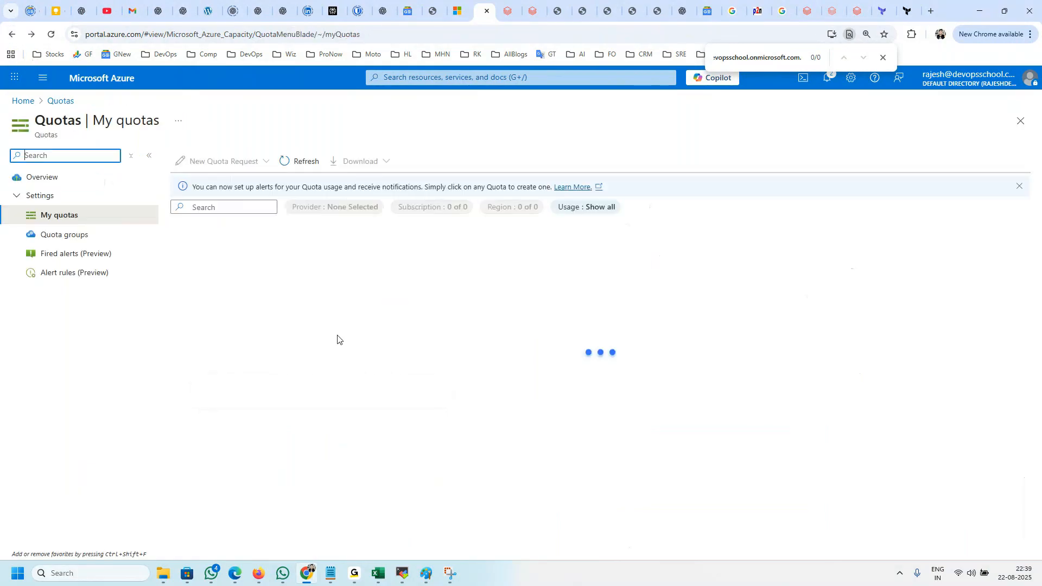
Step: Search the Compute quotas for D4 and clear the search
left_click(227, 208)
type("D")
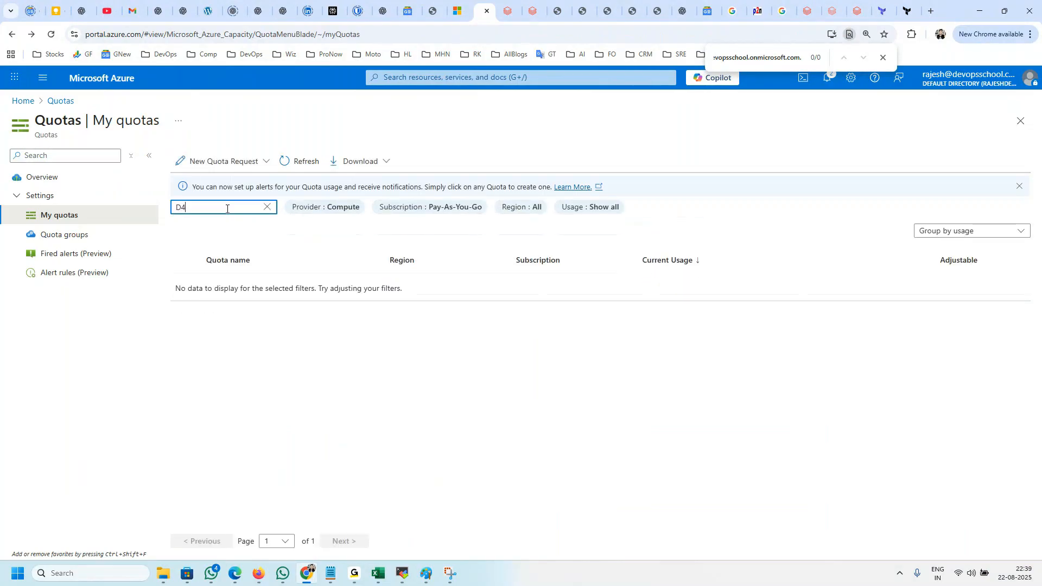
key("BackSpace")
type("d")
key("BackSpace")
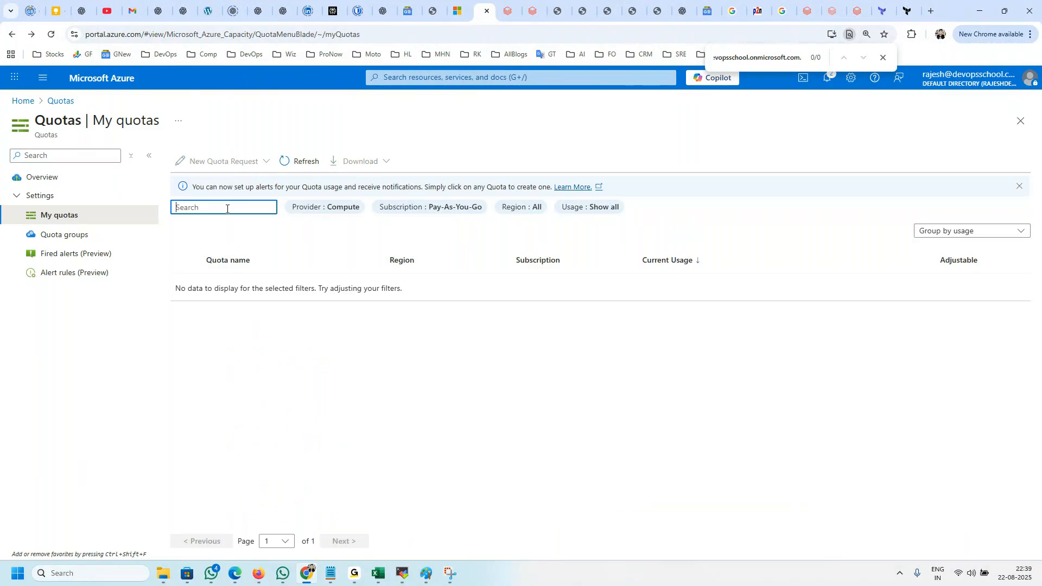
Step: Examine the D-series family quotas and their limits, comparing their names with the D4ds part of the node type noted in Notepad
scroll(358, 380, "down", 5)
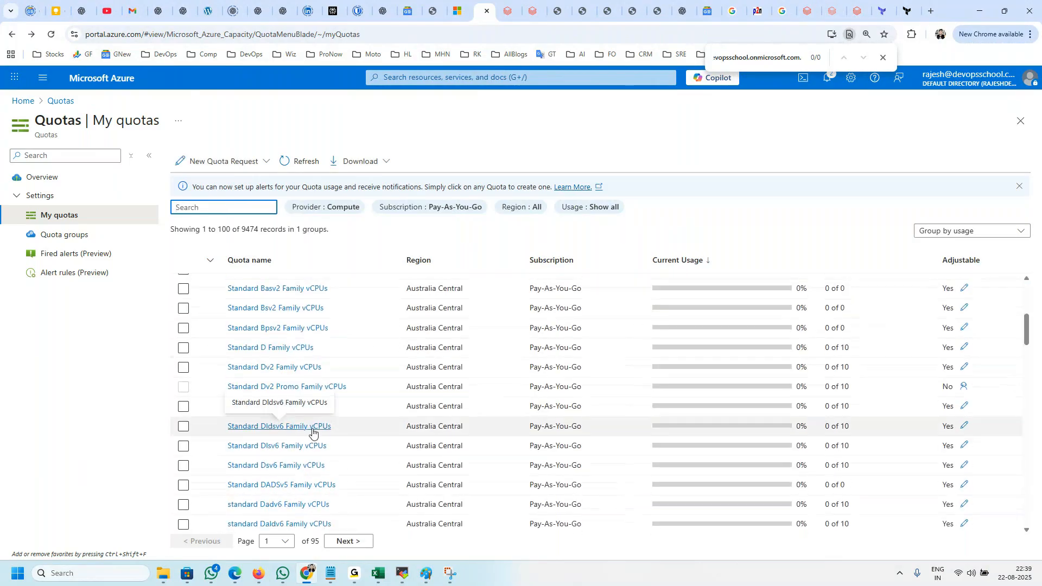
key("alt+Tab")
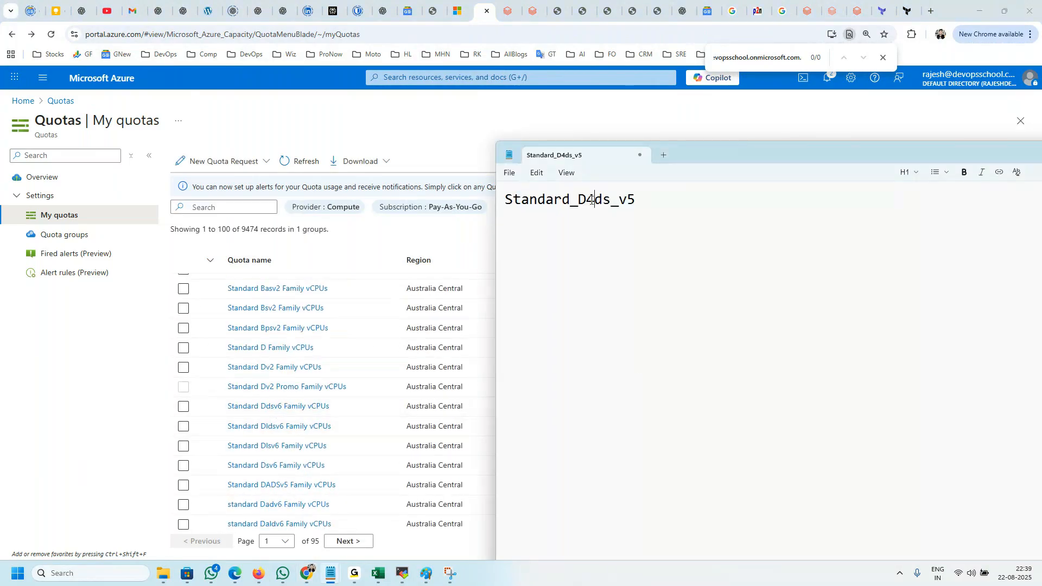
key("alt+Tab")
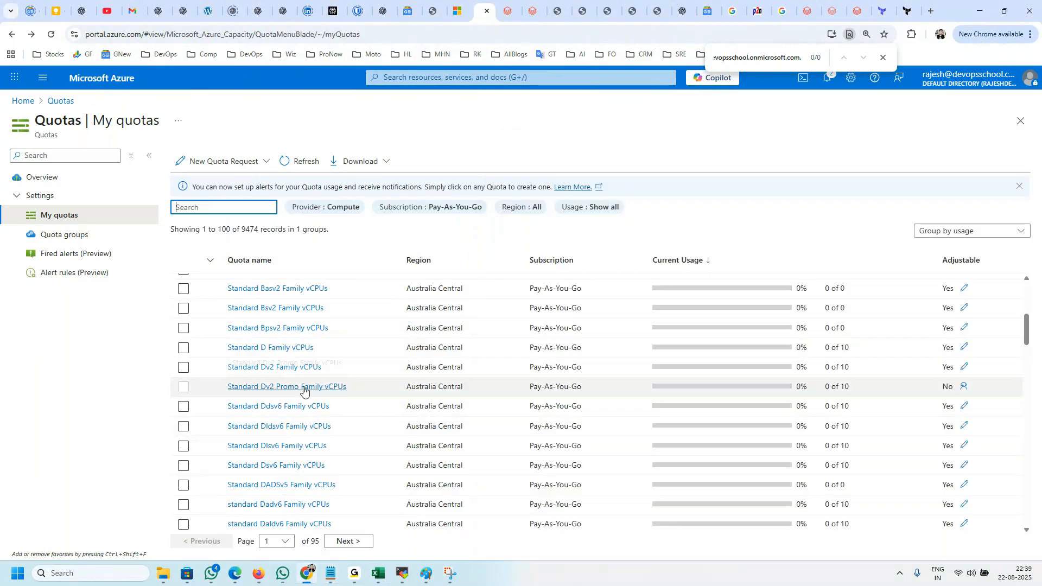
scroll(306, 411, "down", 2)
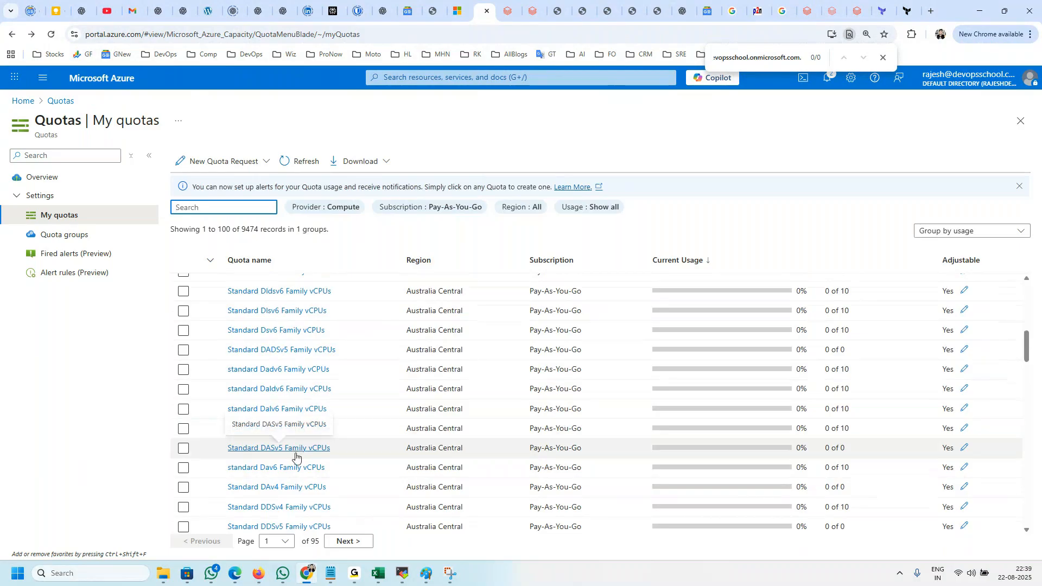
scroll(302, 461, "down", 2)
scroll(306, 463, "down", 1)
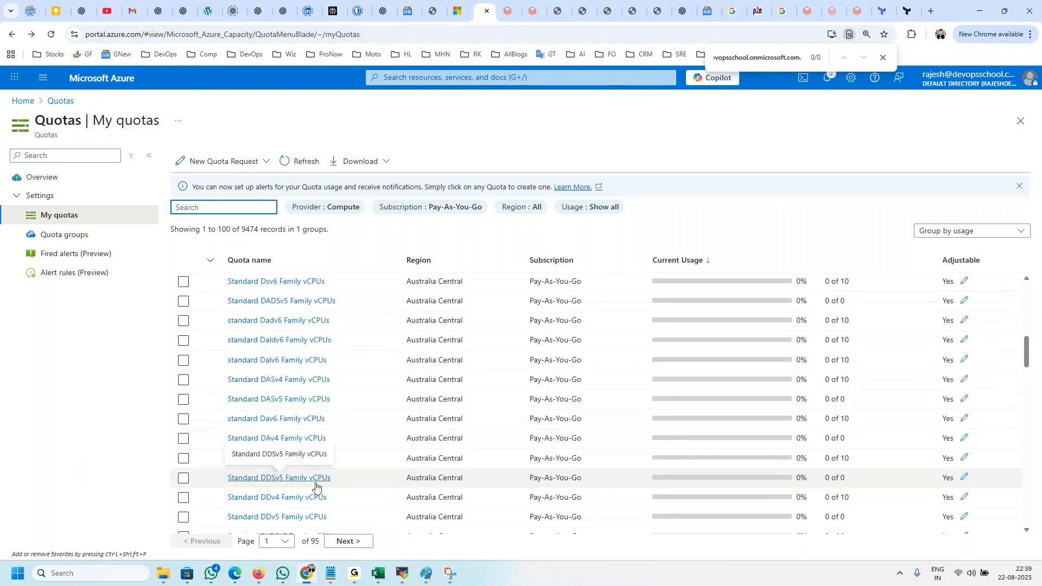
scroll(314, 455, "down", 2)
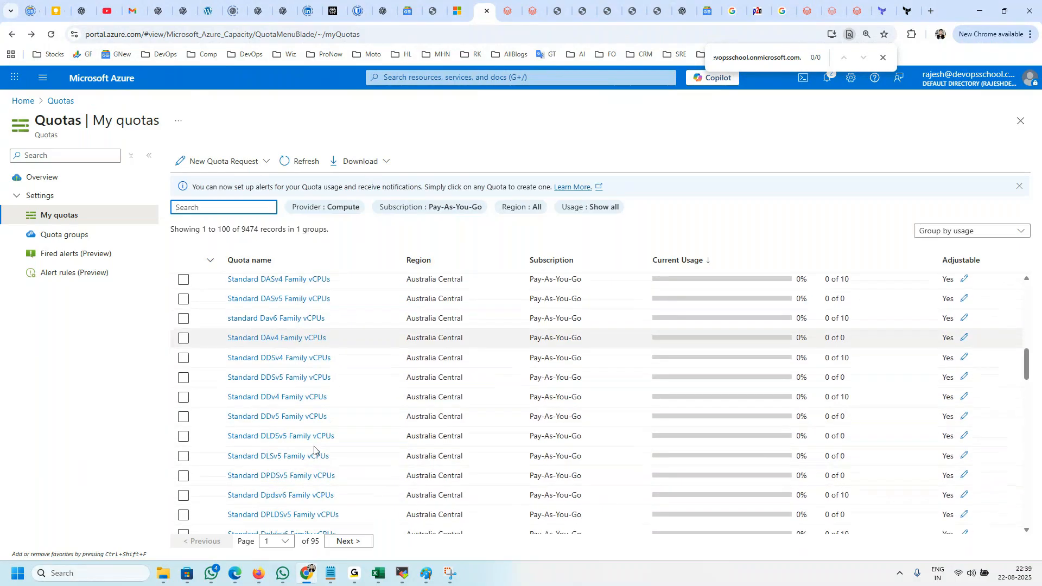
scroll(314, 453, "down", 2)
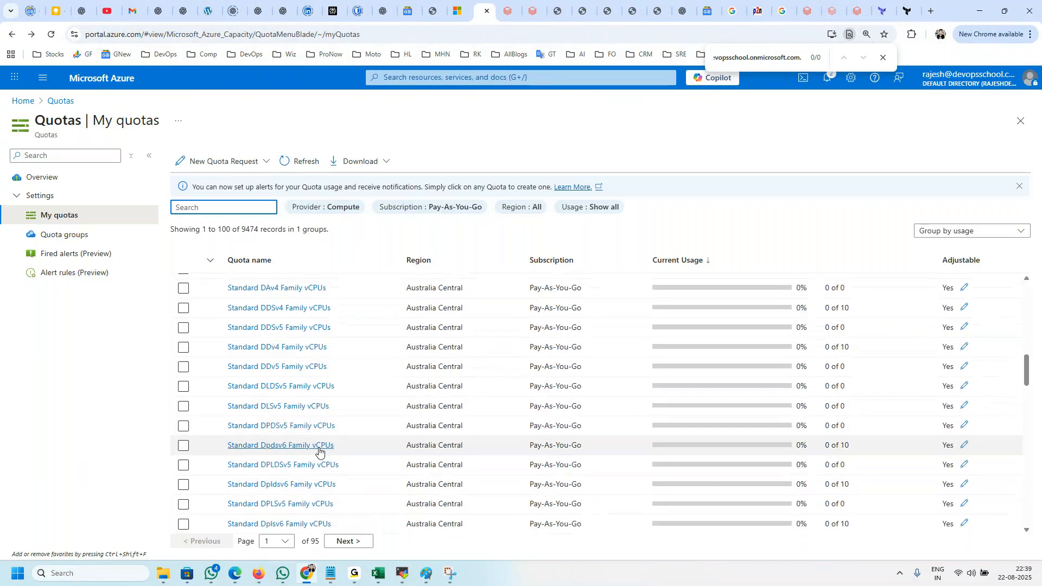
scroll(319, 451, "down", 3)
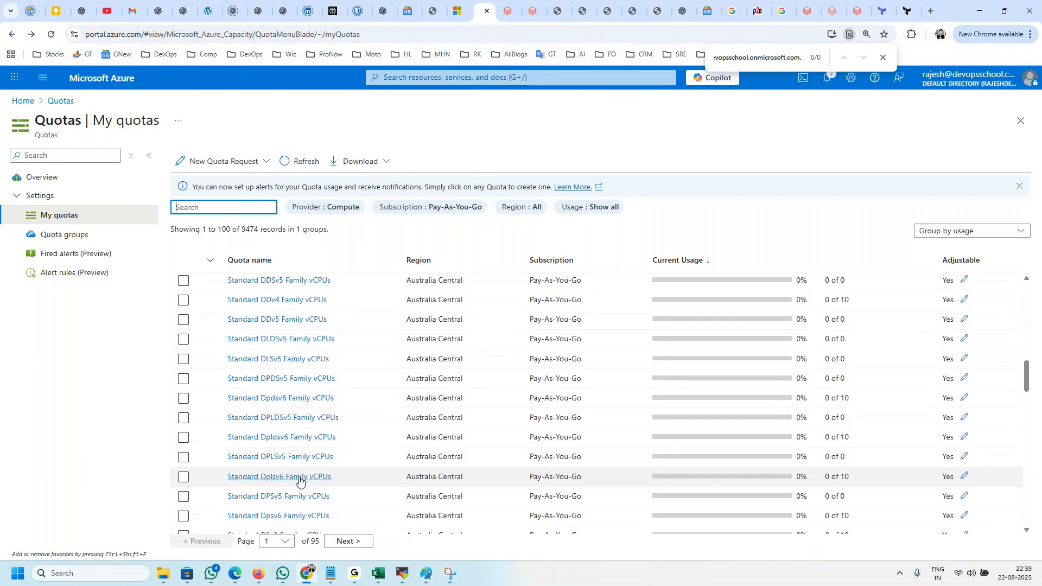
scroll(299, 474, "down", 3)
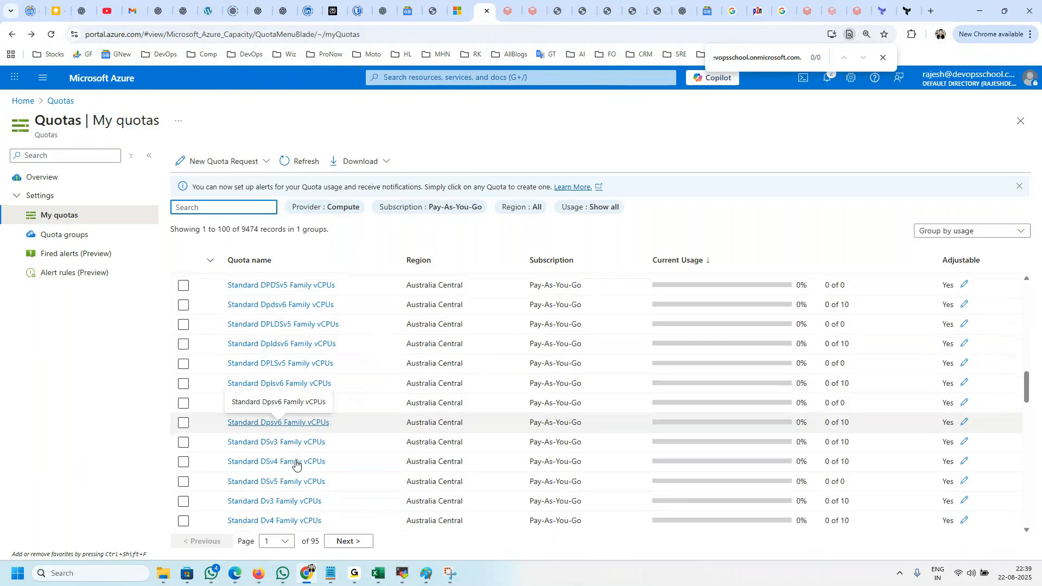
scroll(296, 464, "down", 1)
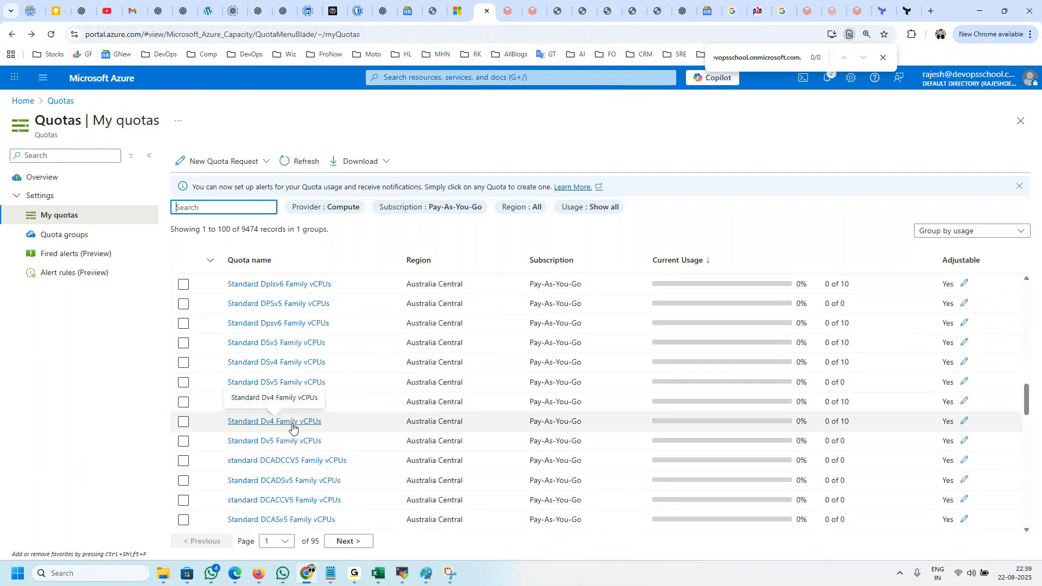
key("alt+Tab")
left_click_drag(611, 199, 577, 199)
key("alt+Tab")
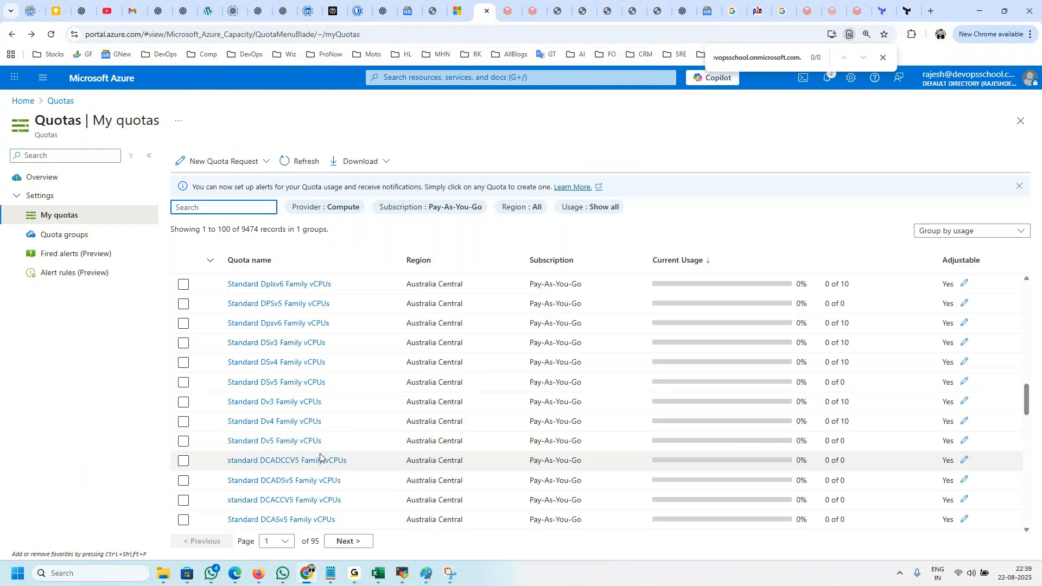
Step: Filter the Compute quotas to the Central India region
left_click(507, 207)
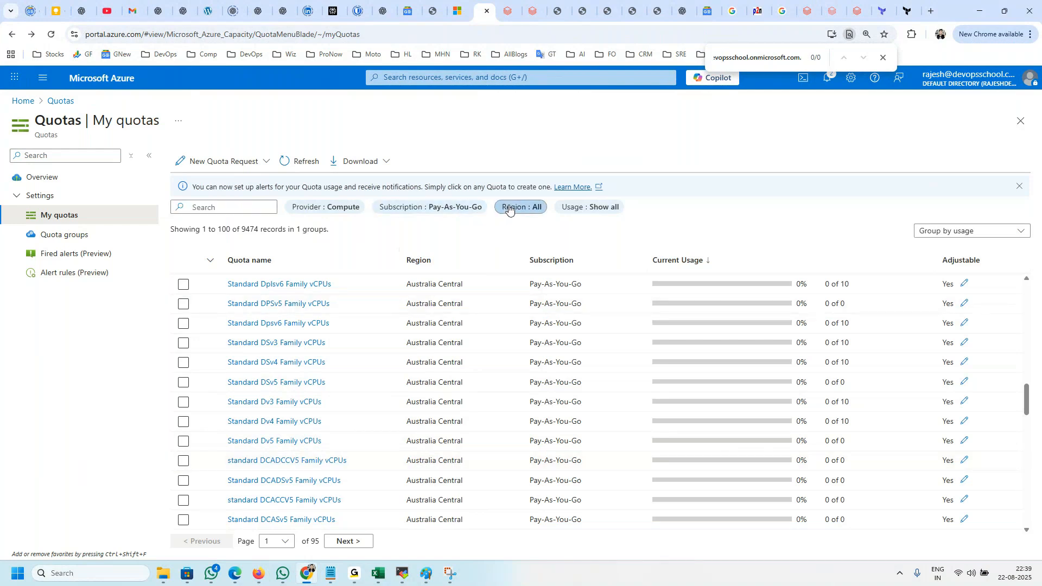
left_click(514, 280)
scroll(514, 337, "down", 3)
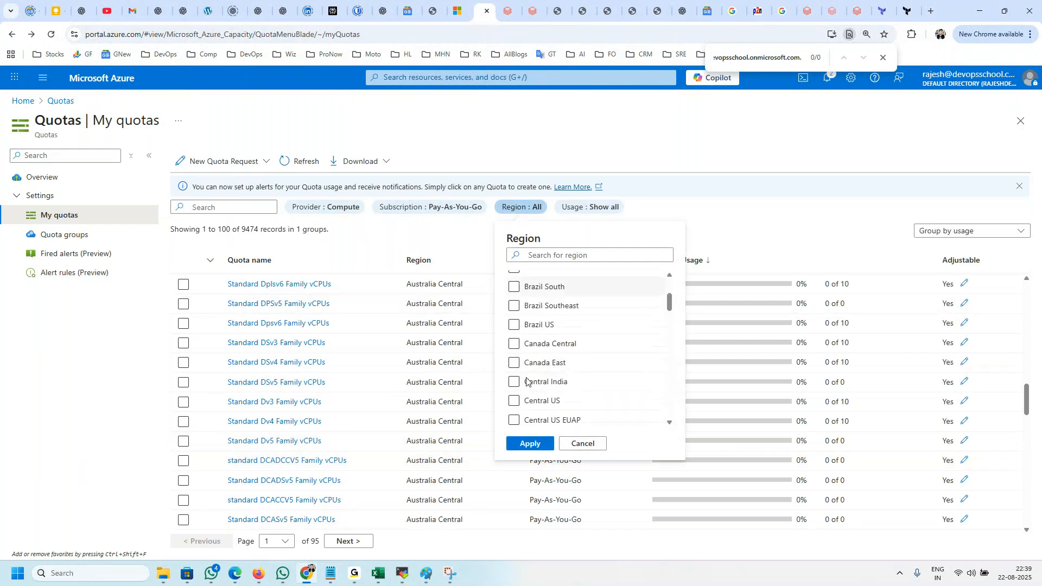
left_click(514, 364)
left_click(531, 444)
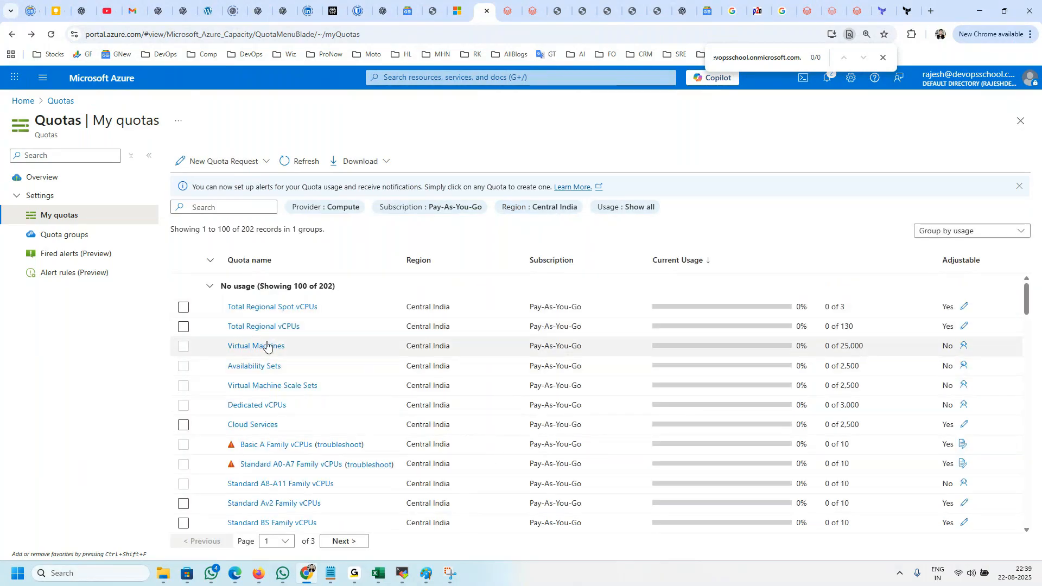
Step: Examine the D-series family names and vCPU limits among the first hundred Central India quotas
scroll(347, 443, "down", 3)
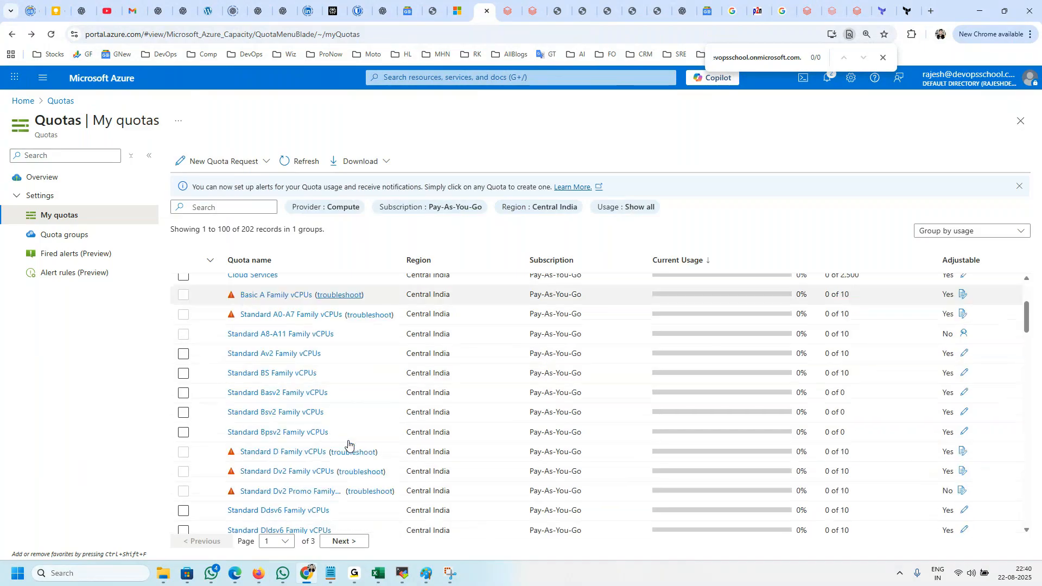
scroll(348, 444, "down", 2)
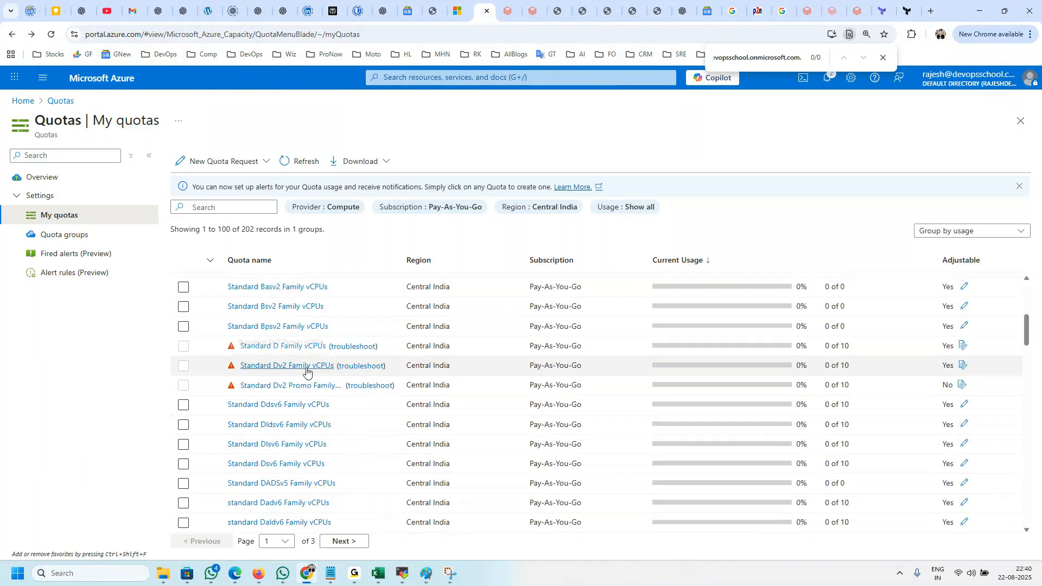
scroll(303, 401, "down", 1)
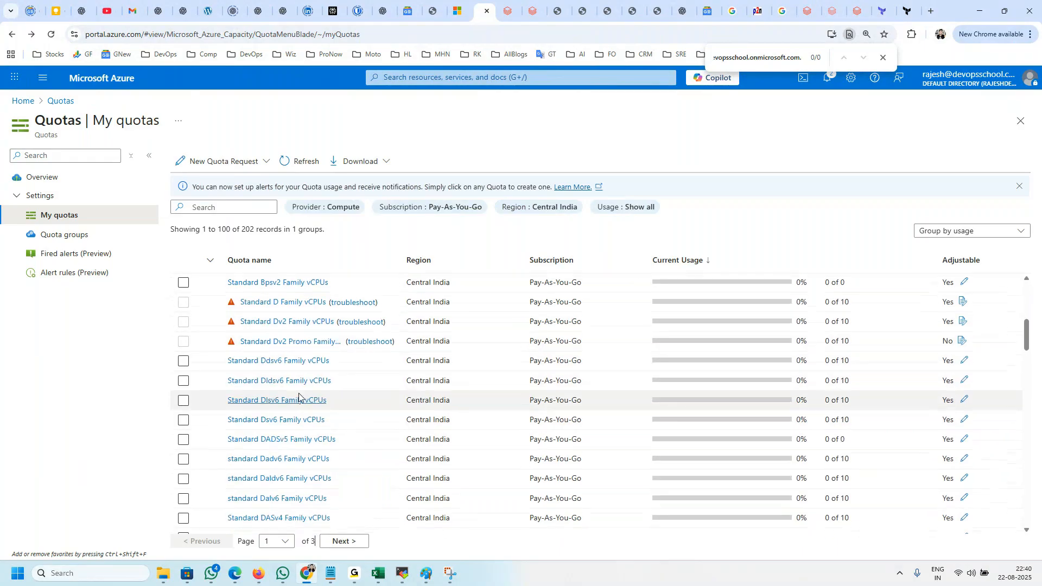
scroll(293, 388, "down", 4)
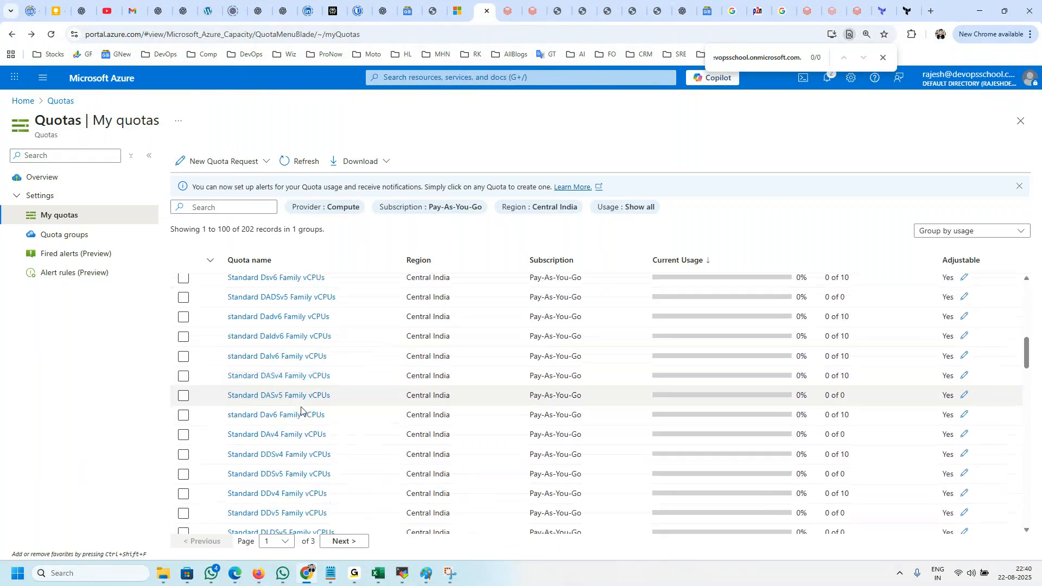
scroll(304, 417, "down", 6)
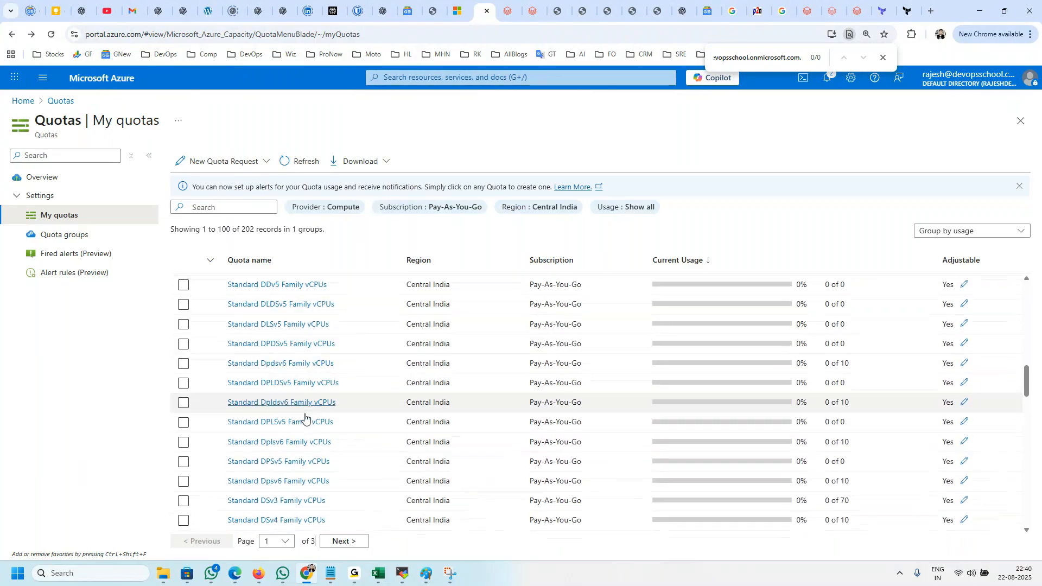
scroll(305, 418, "down", 5)
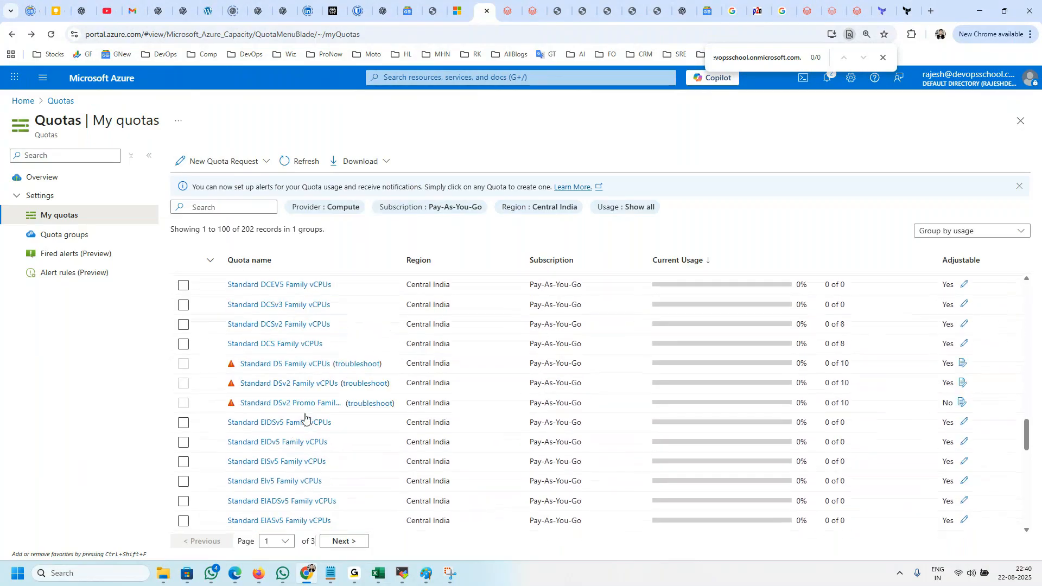
scroll(305, 418, "down", 5)
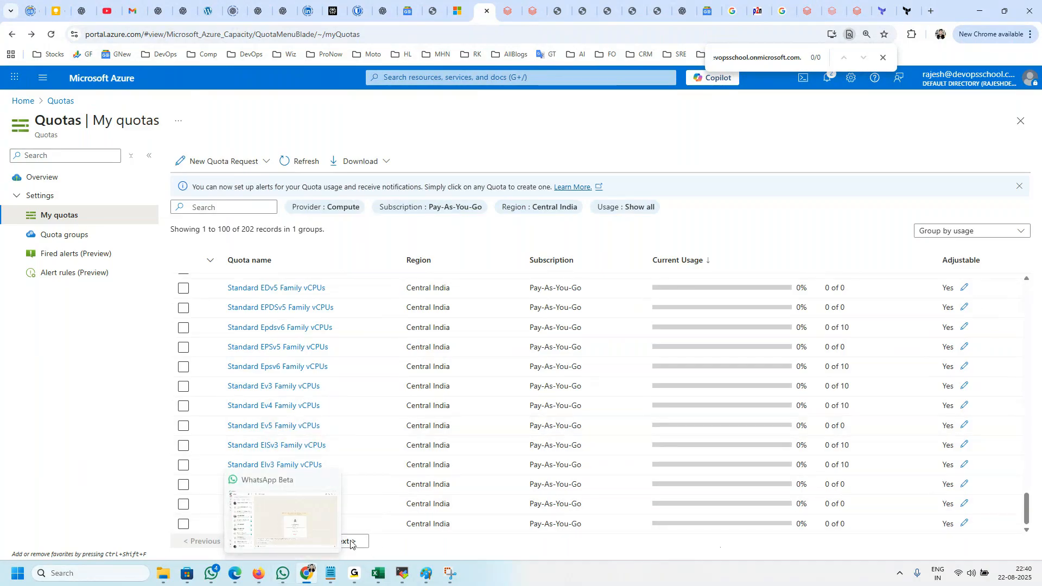
Step: Check the second and third pages of Central India quotas for further D-series families
left_click(343, 542)
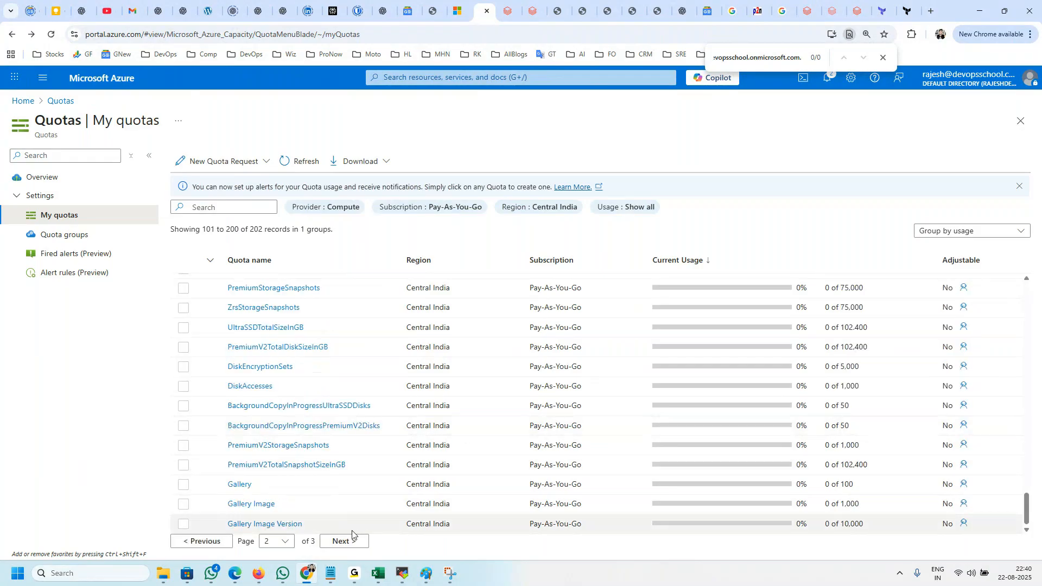
scroll(351, 486, "up", 10)
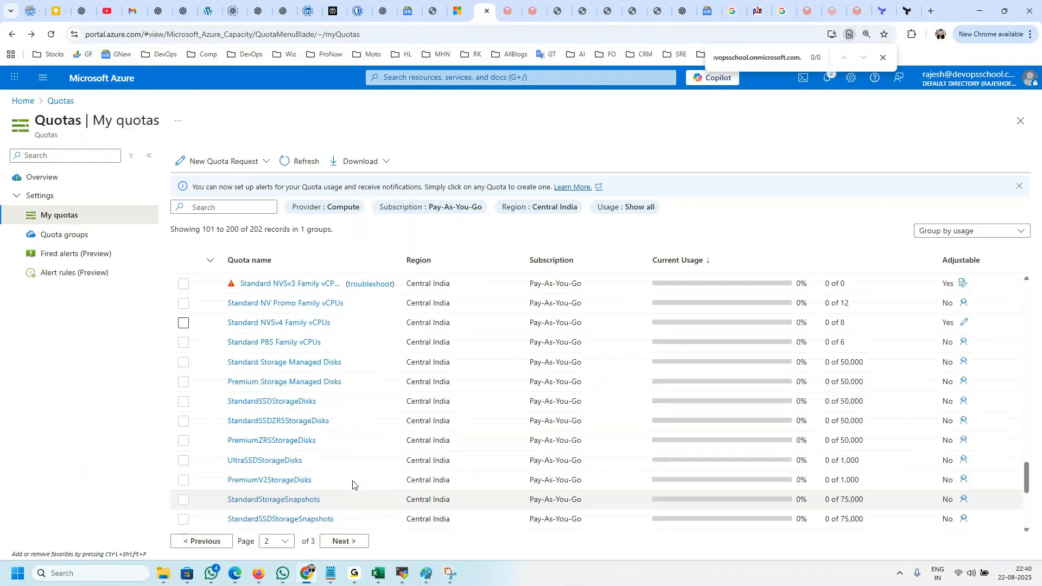
scroll(352, 485, "up", 15)
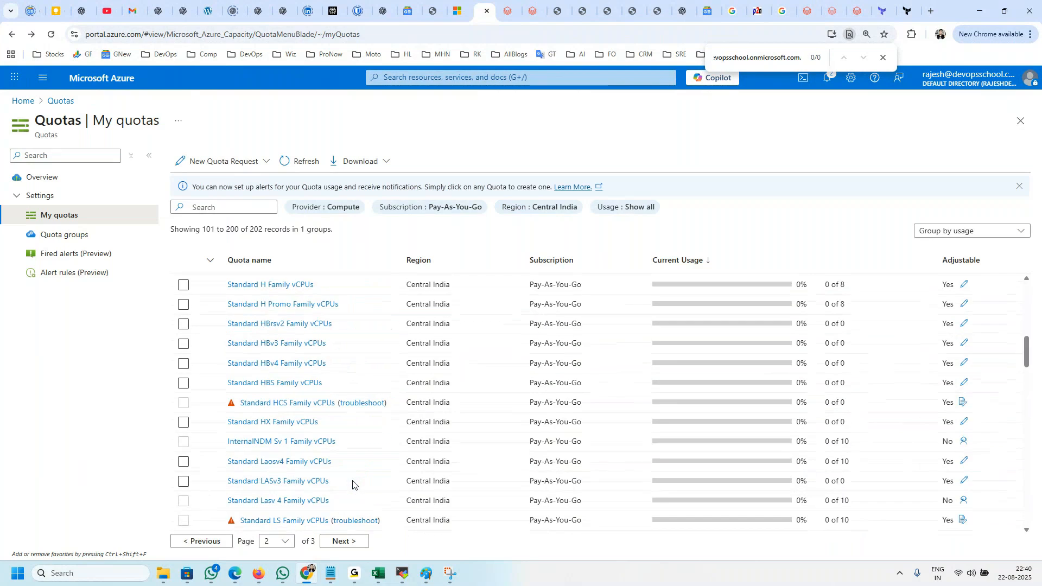
scroll(353, 484, "up", 10)
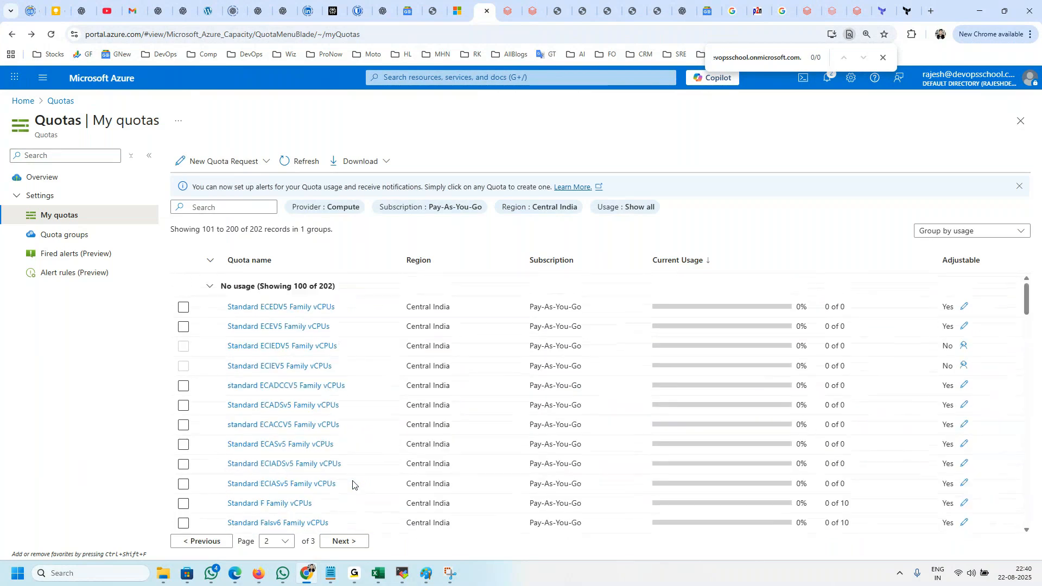
left_click(338, 542)
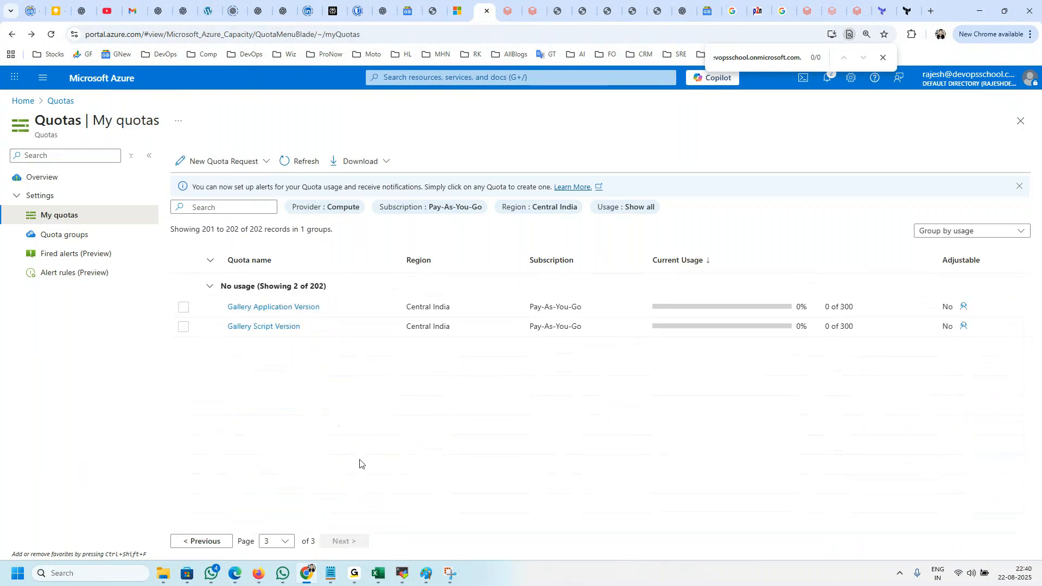
left_click(213, 540)
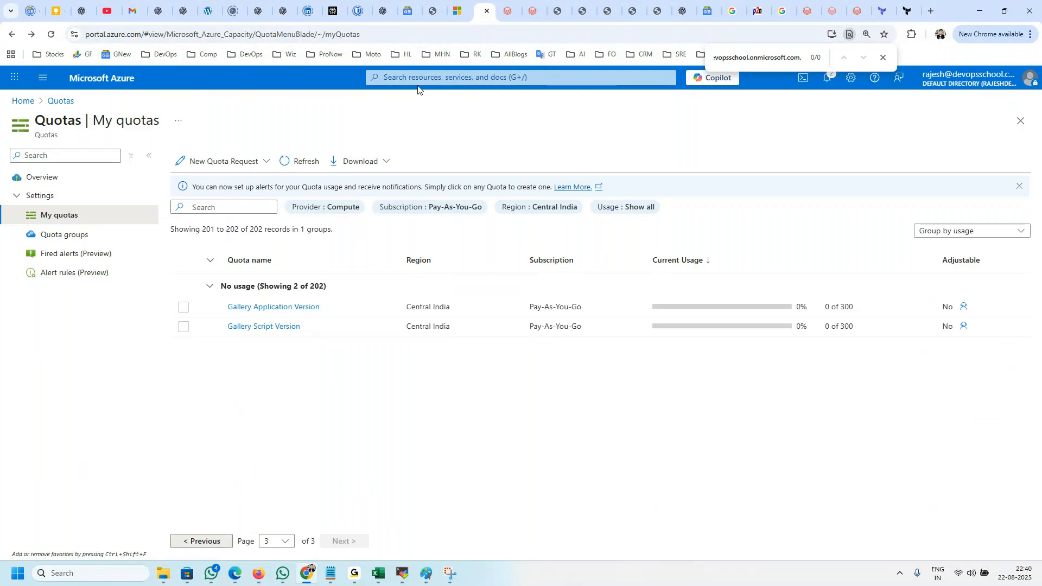
Step: Switch to the Databricks compute devopschool, change its node type to Standard_D3_v2 and save the configuration
left_click(505, 12)
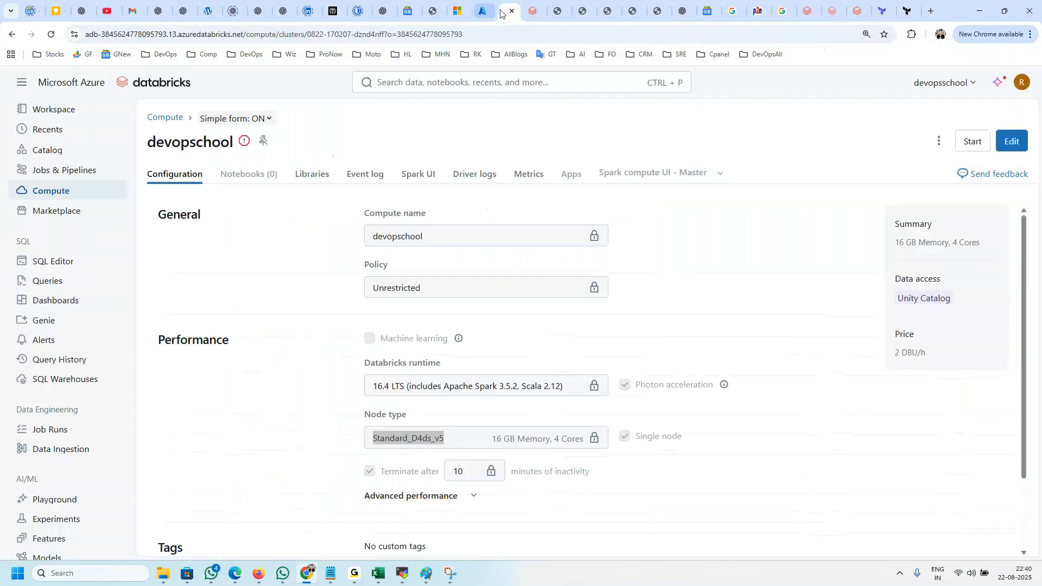
left_click(1012, 141)
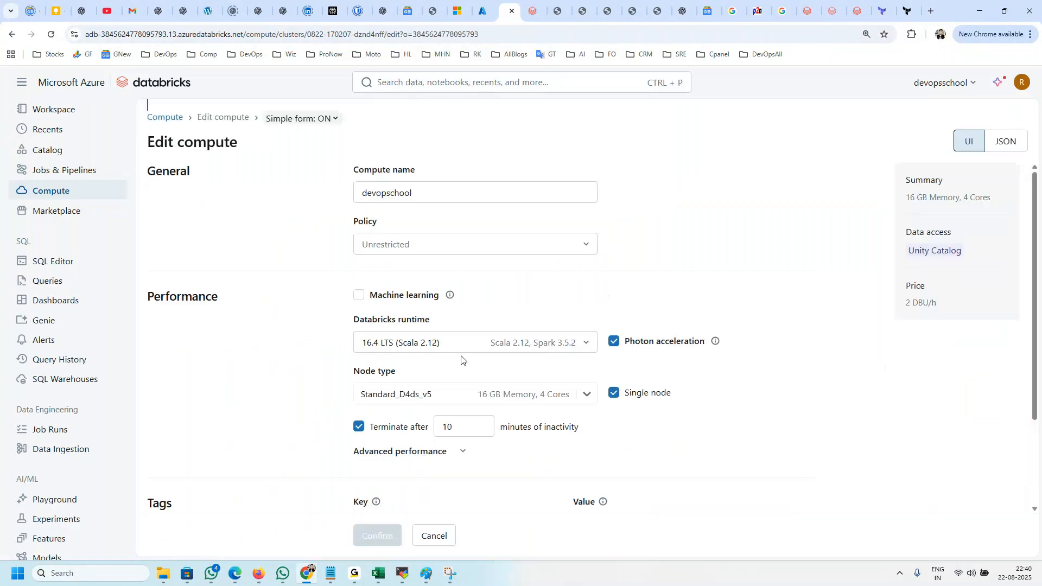
left_click(511, 390)
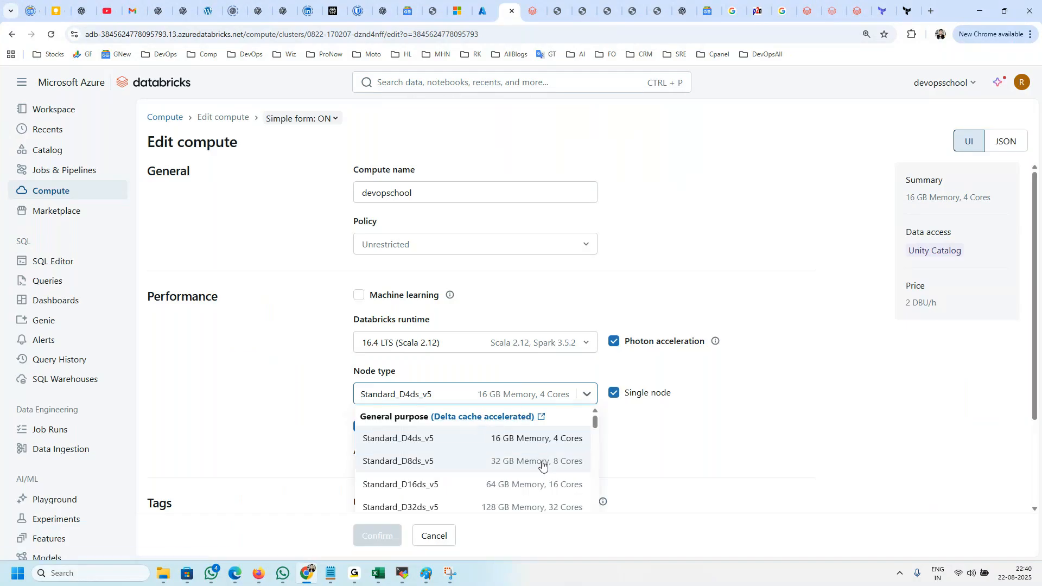
scroll(542, 465, "down", 5)
scroll(545, 476, "down", 6)
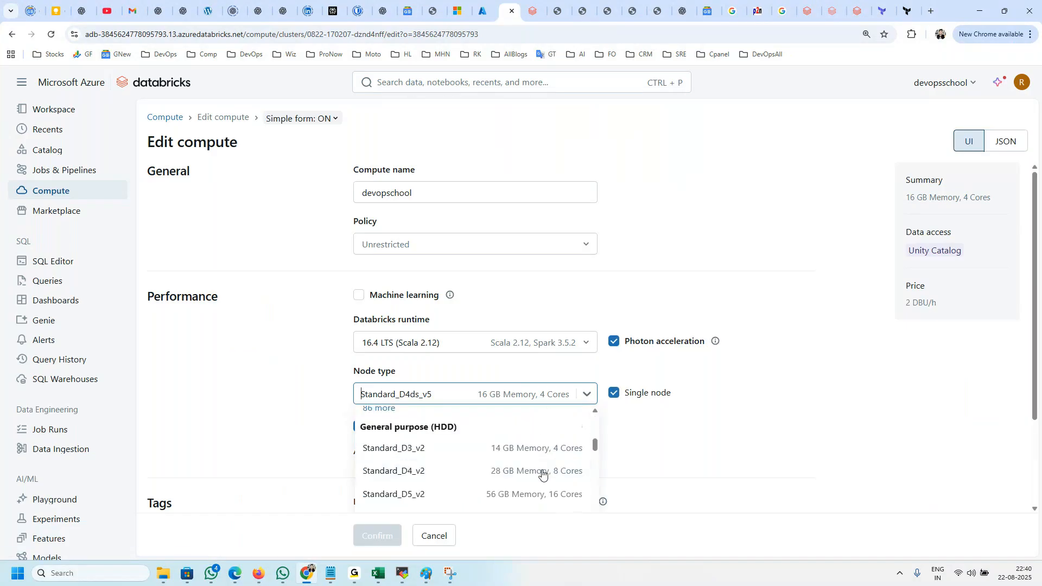
scroll(501, 489, "down", 1)
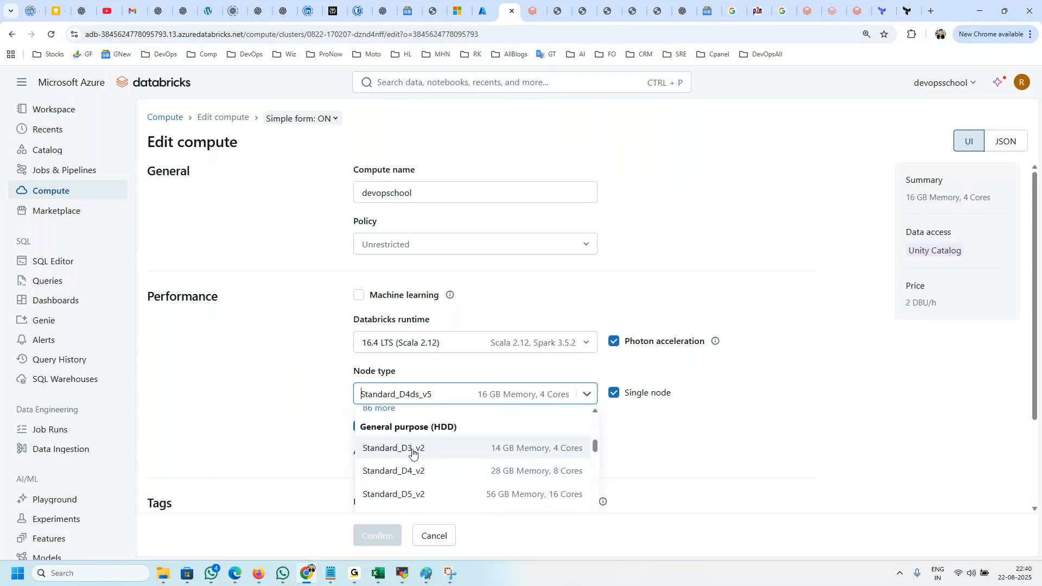
left_click(412, 449)
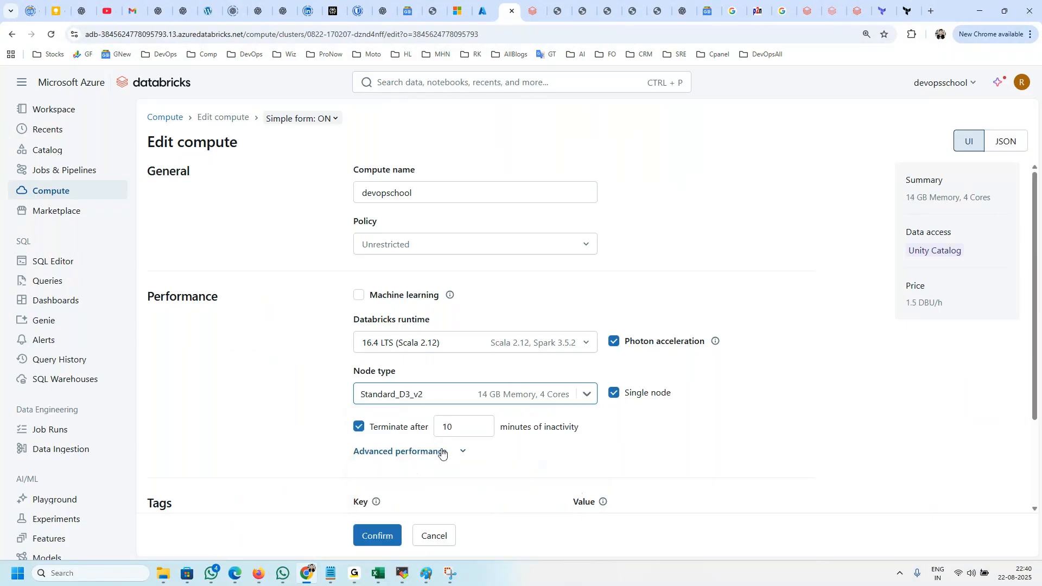
left_click(383, 533)
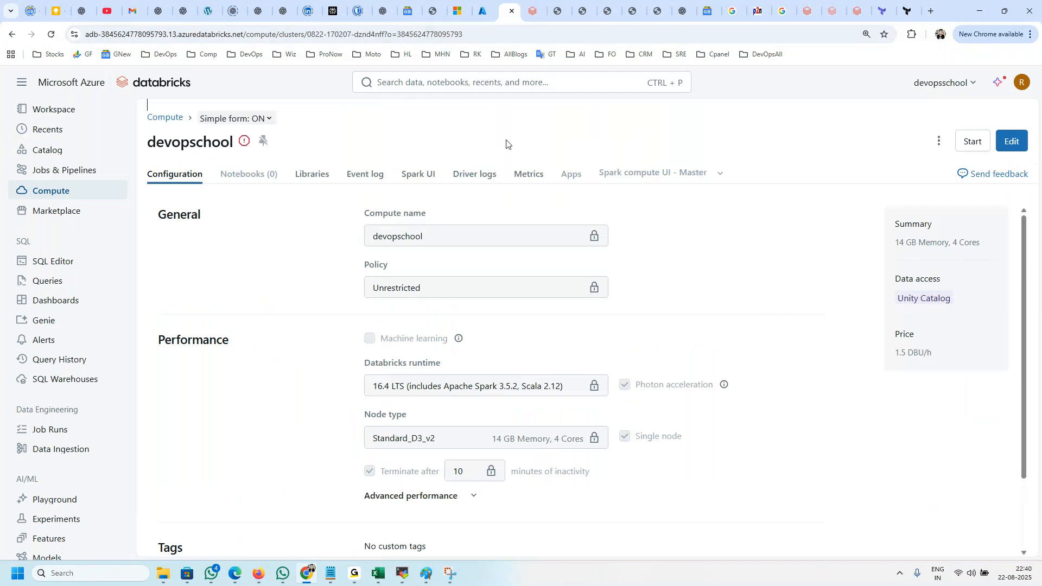
Step: Start the devopschool compute and check its refreshed event log
left_click(970, 142)
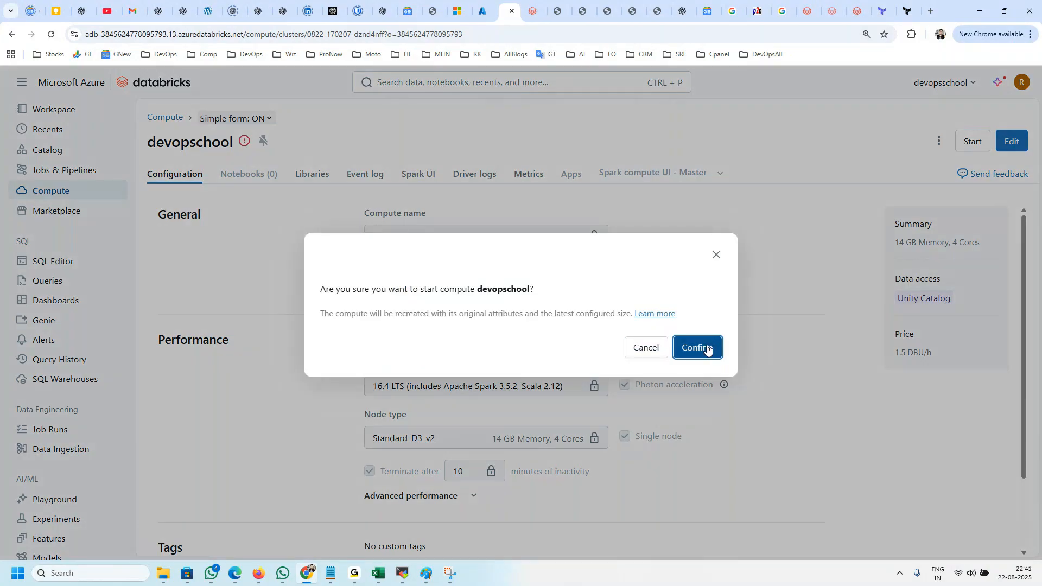
left_click(706, 350)
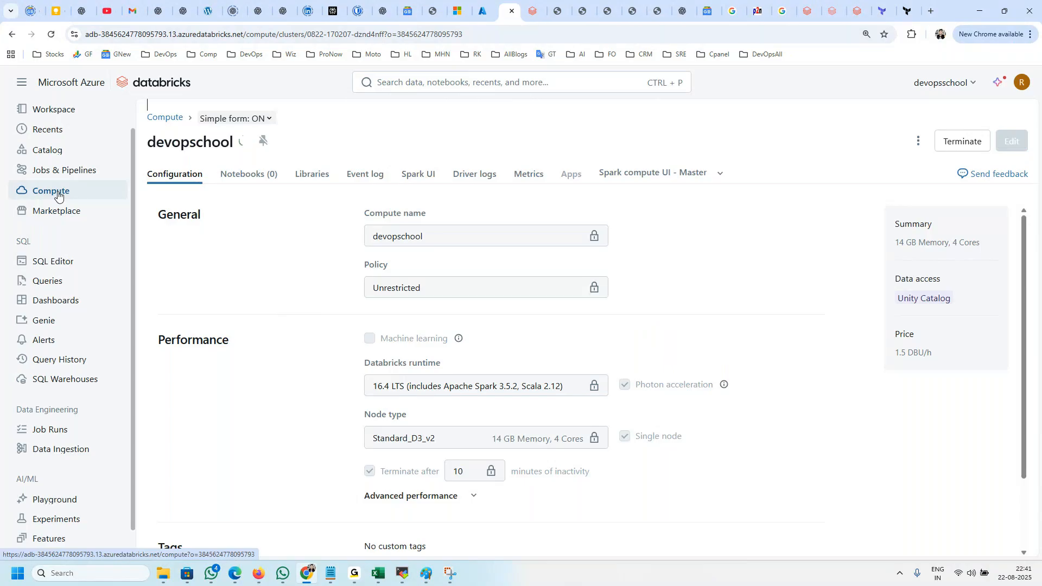
left_click(372, 173)
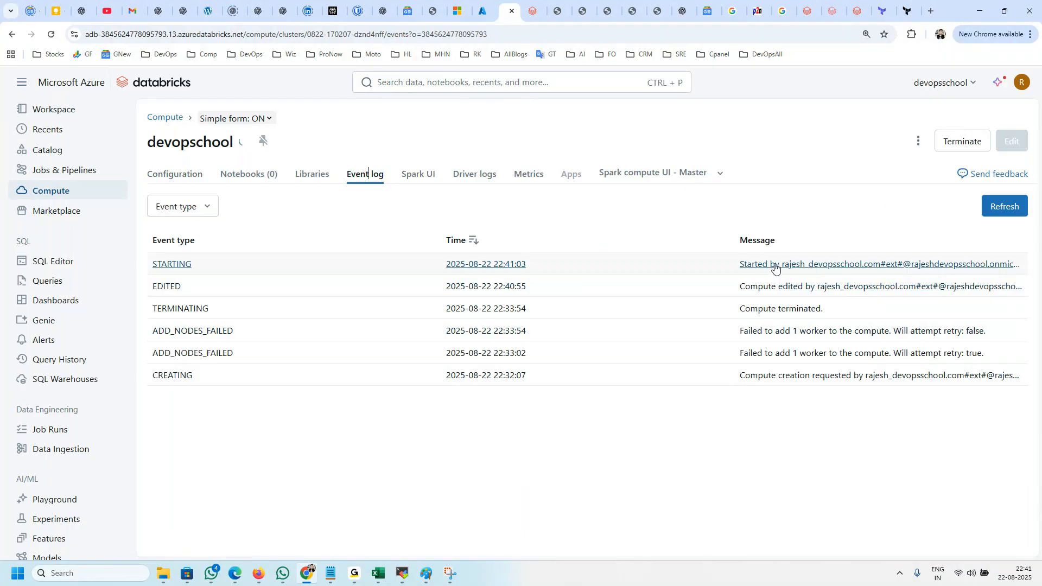
mouse_move(243, 142)
left_click(1004, 207)
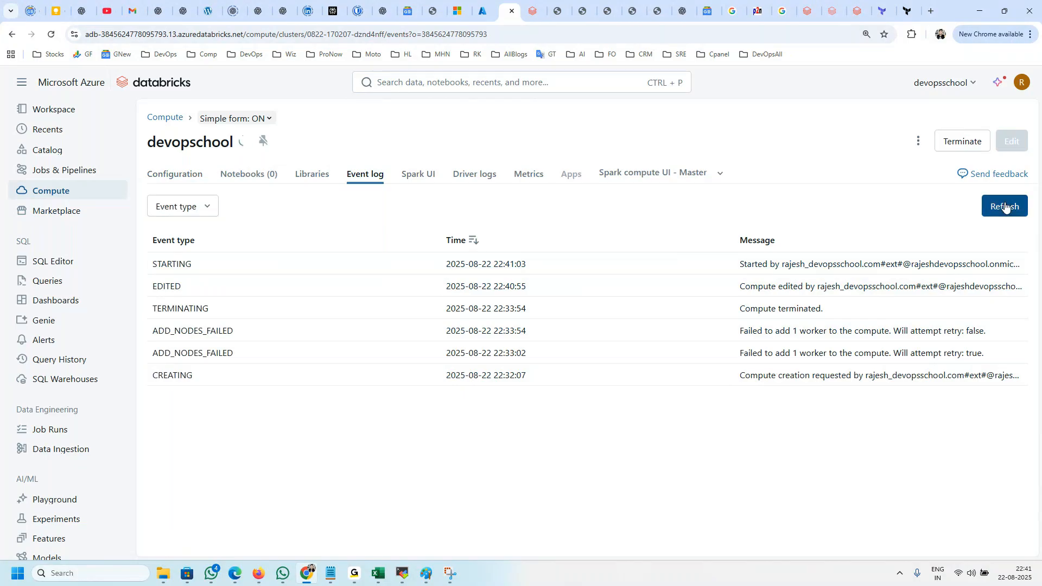
Step: Switch to the Azure portal and list all resources in the directory
left_click(482, 11)
left_click(22, 101)
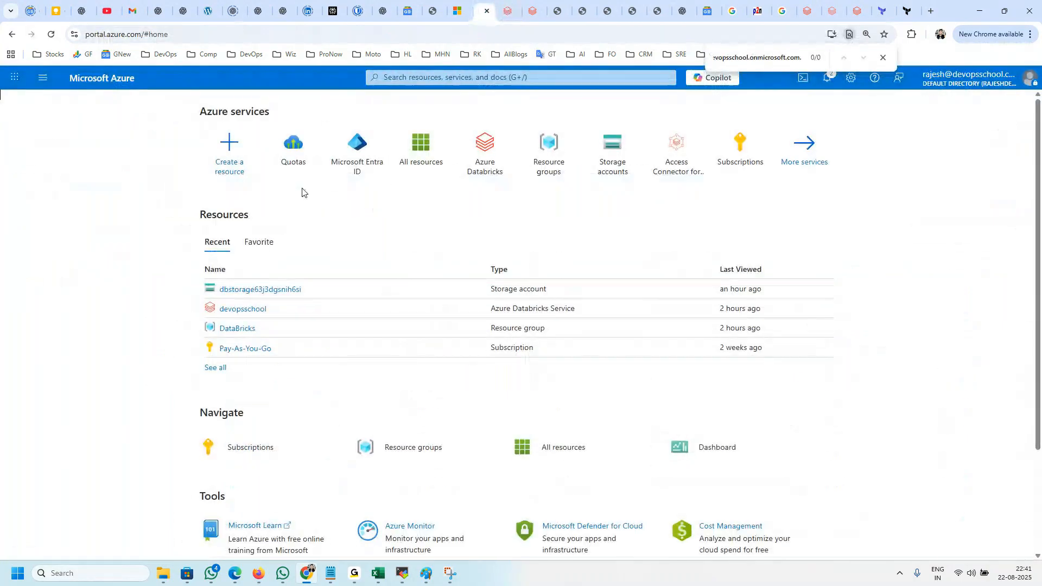
left_click(421, 166)
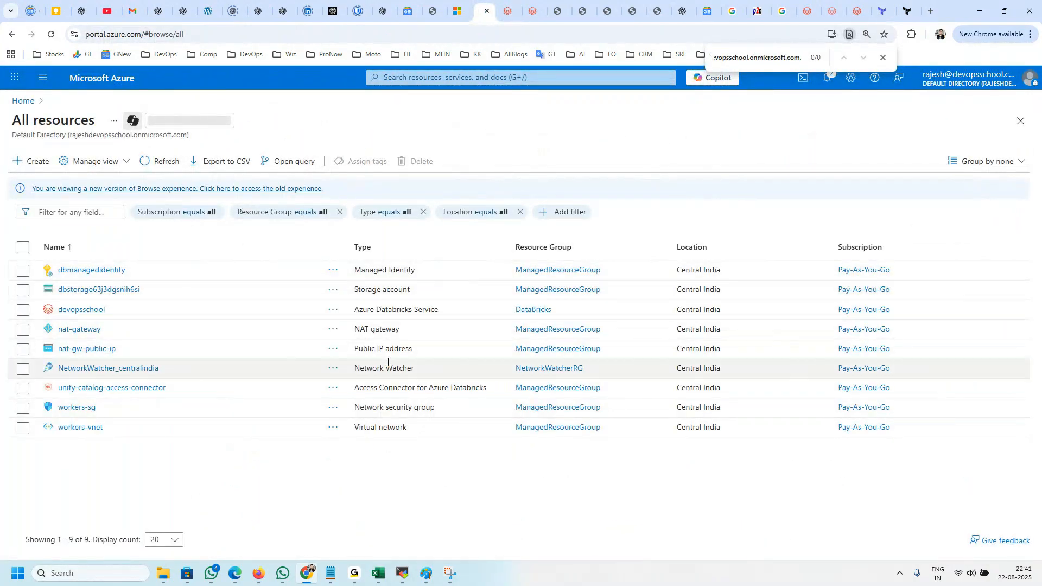
Step: Return to the devopschool compute in Databricks and refresh its event log repeatedly to check the startup progress
left_click(506, 12)
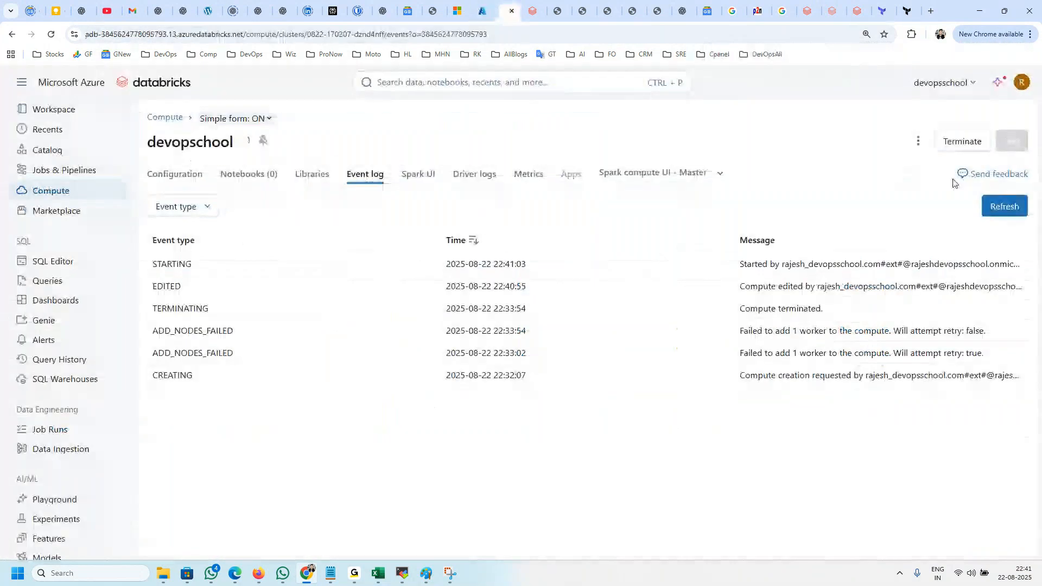
left_click(1012, 208)
left_click(1013, 208)
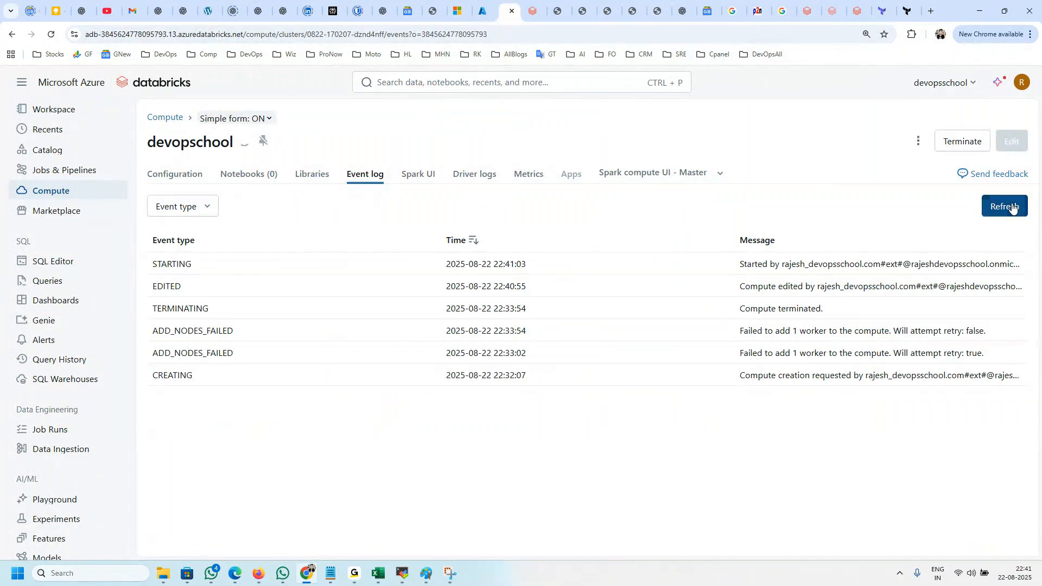
left_click(1012, 208)
left_click(1007, 208)
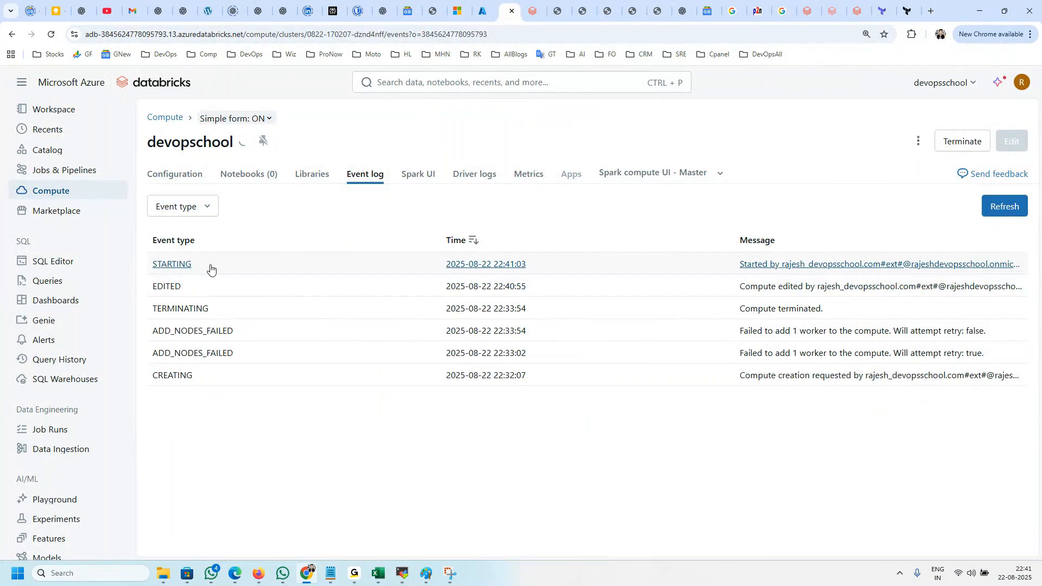
Step: Refresh the Azure resource list to look for new compute resources, and recheck the Databricks event log
left_click(483, 11)
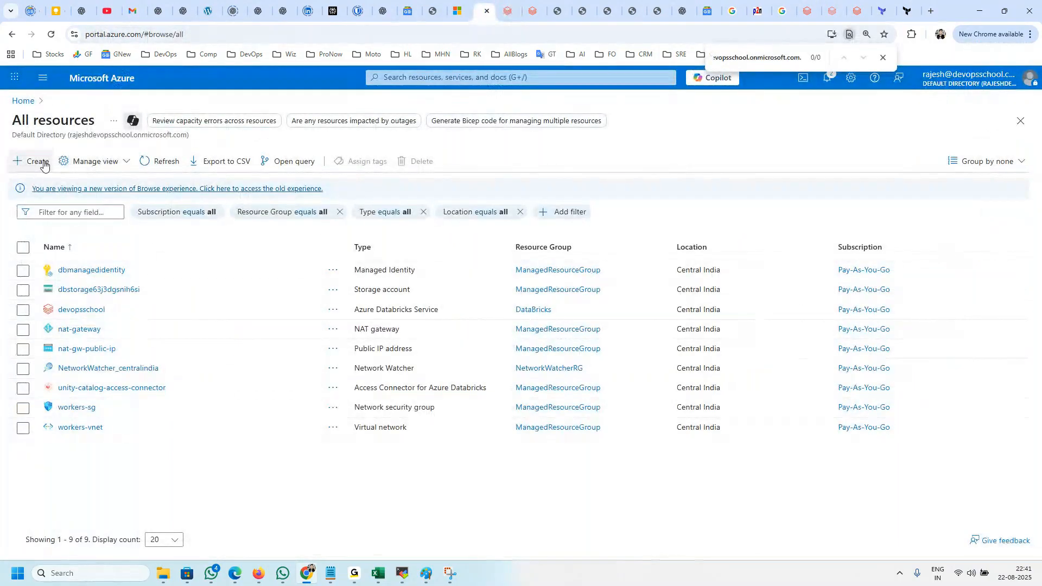
left_click(158, 164)
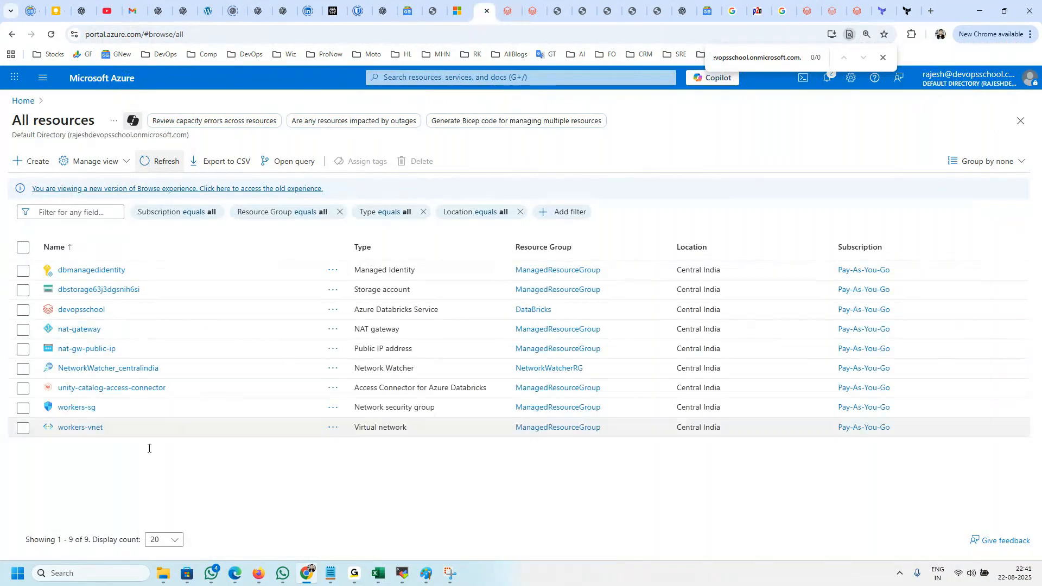
left_click(508, 13)
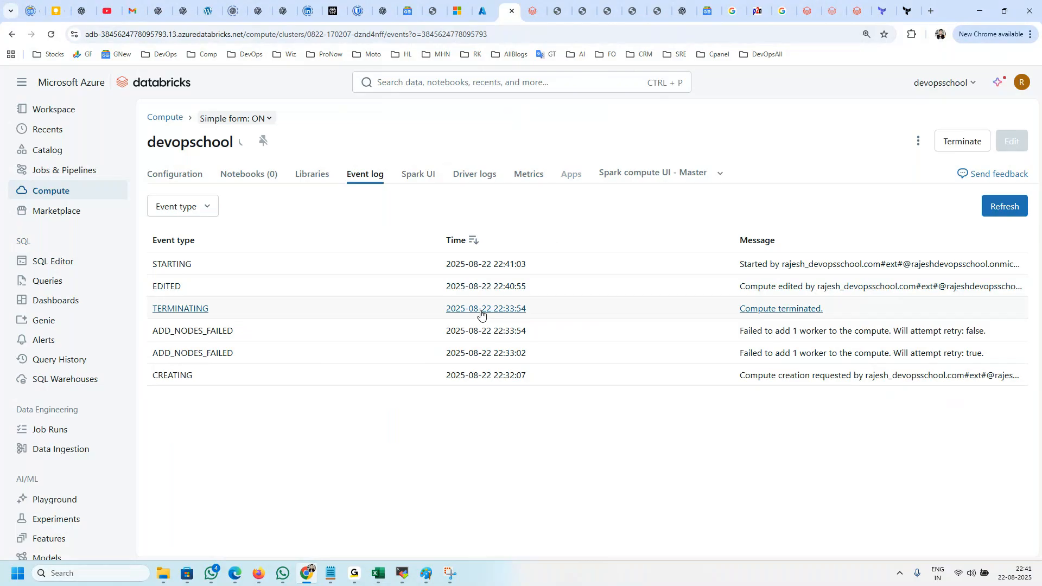
left_click(1004, 216)
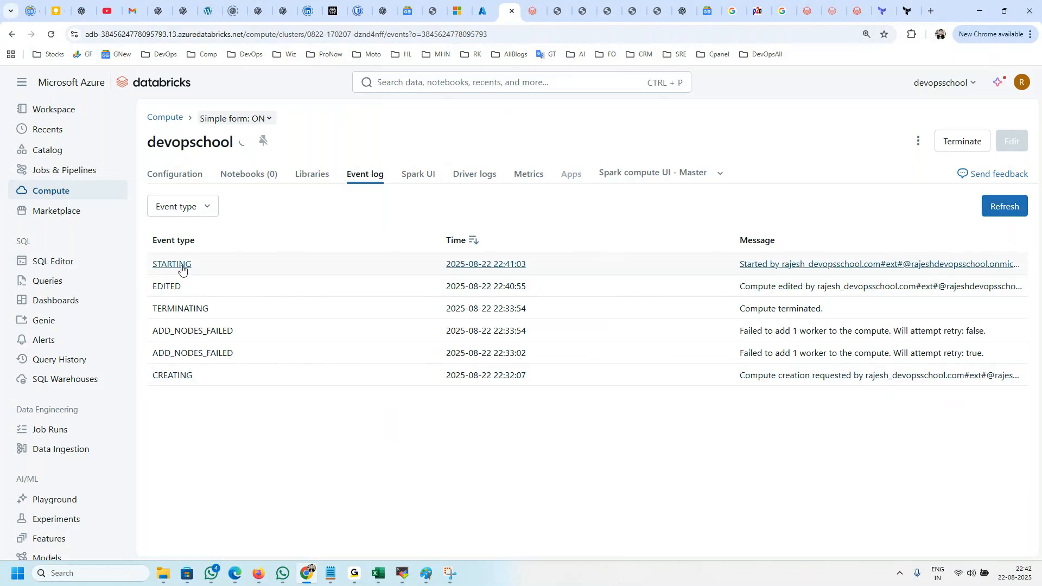
Step: Check the devopschool compute's event log, compute list entry and configuration, and glance at the Azure resource list
left_click(180, 209)
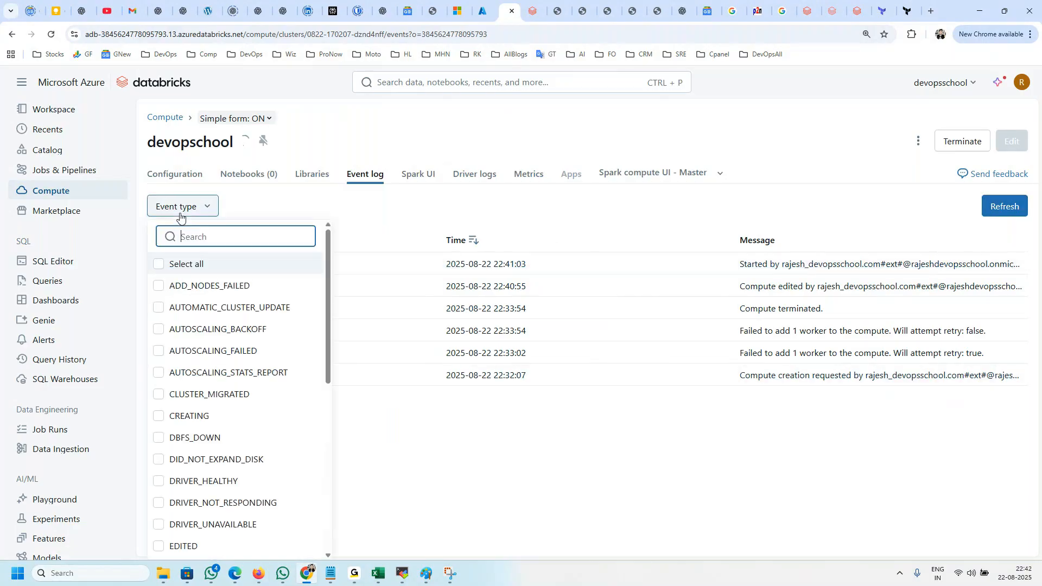
left_click(284, 214)
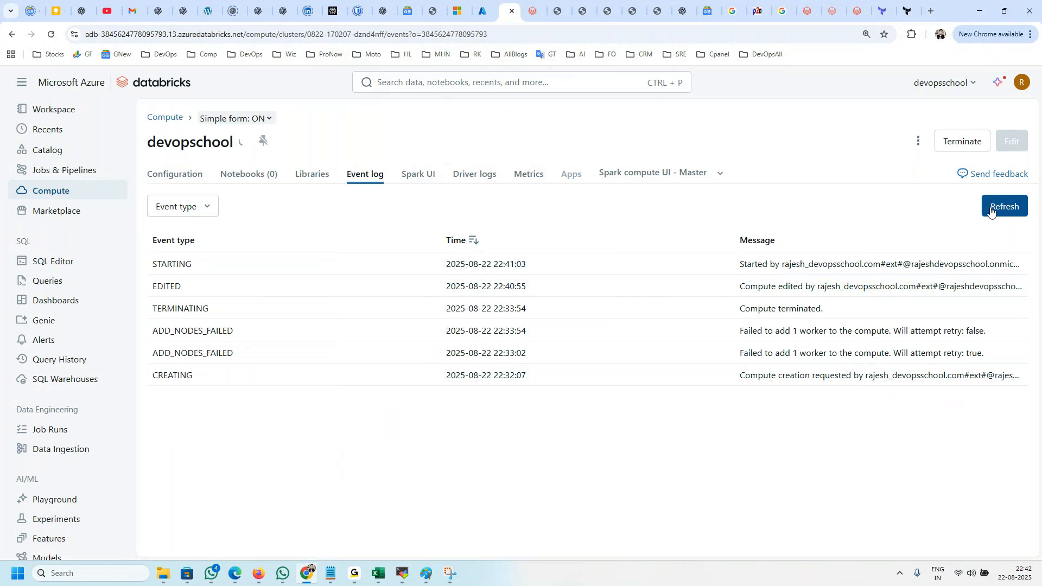
left_click(63, 173)
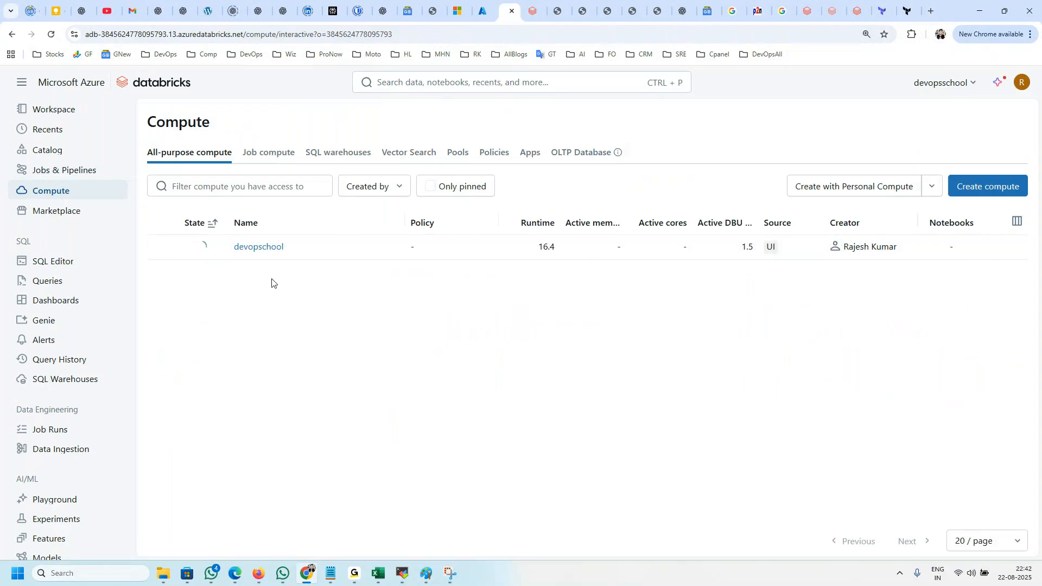
left_click(260, 249)
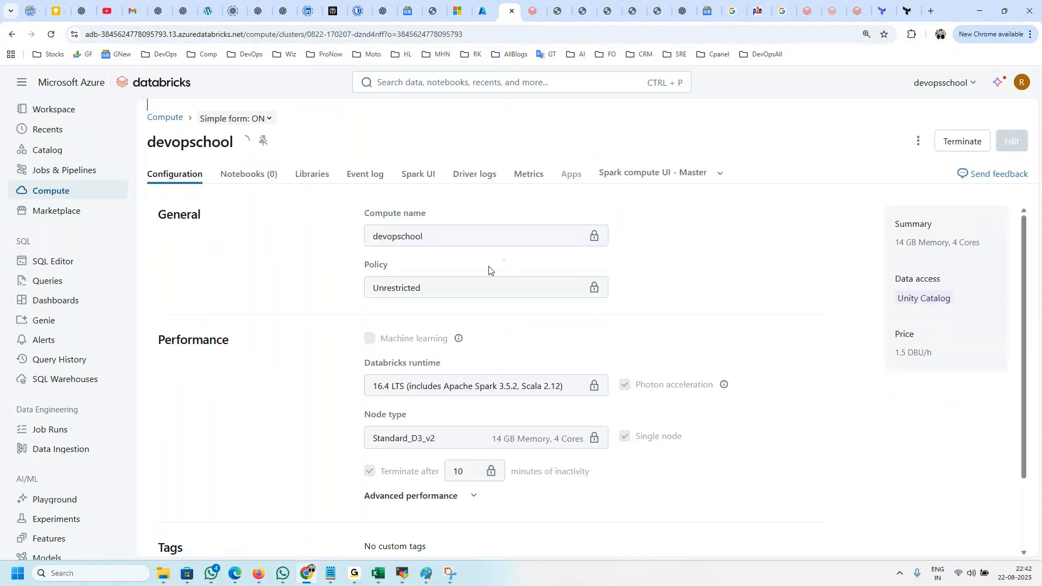
left_click(487, 7)
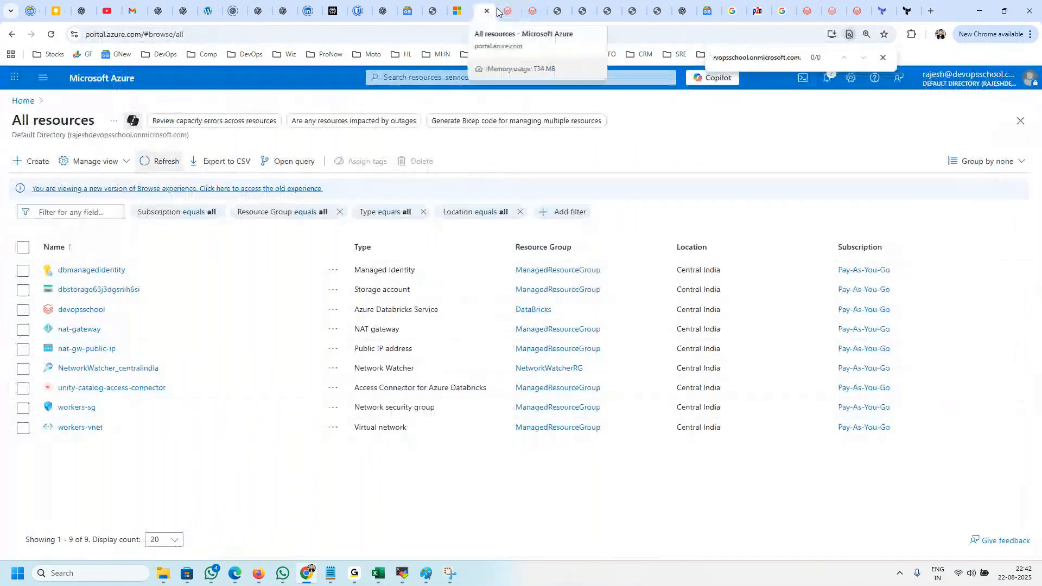
left_click(503, 11)
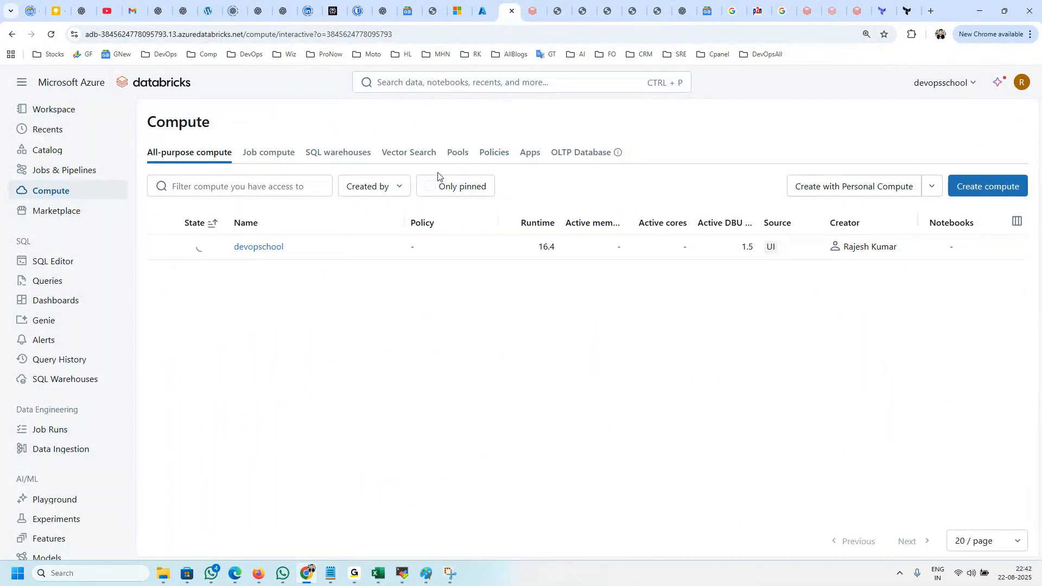
Step: View the compute policies list, and browse the Databricks runtime and worker type options offered in a new compute form
left_click(497, 158)
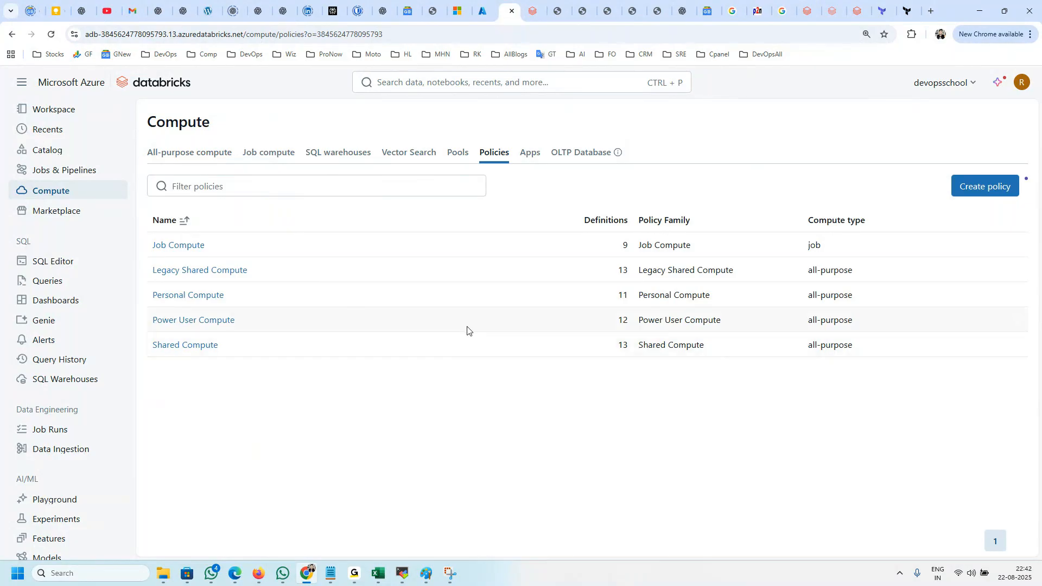
left_click(51, 190)
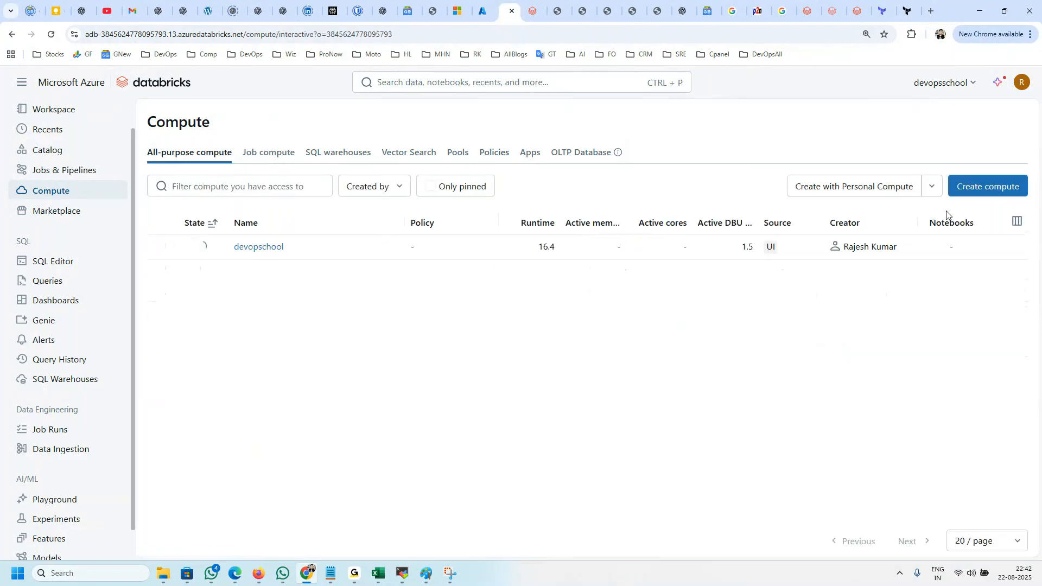
left_click(974, 188)
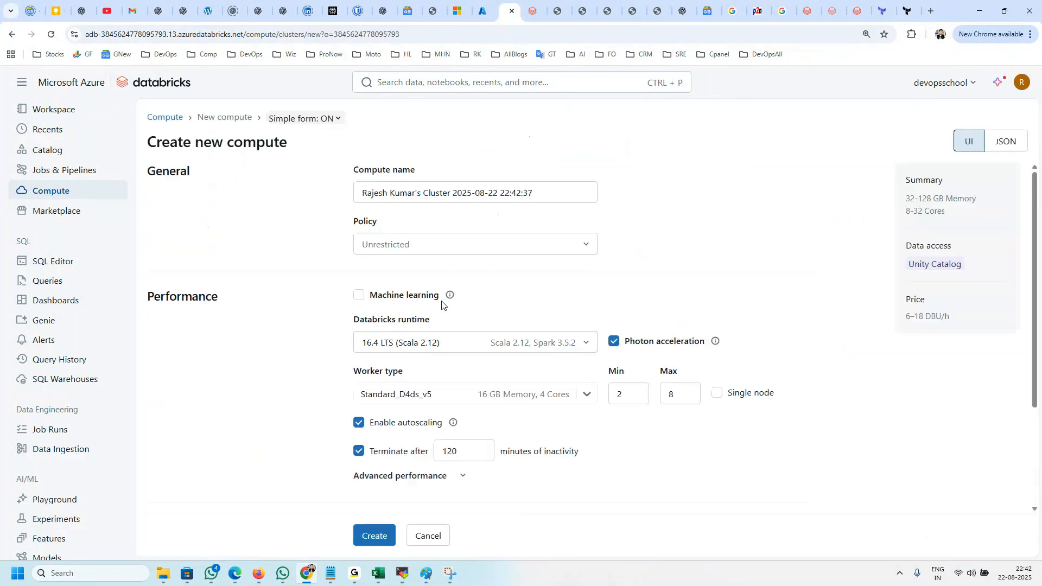
scroll(488, 402, "down", 3)
scroll(477, 325, "up", 3)
left_click(424, 348)
left_click(226, 358)
scroll(464, 384, "down", 2)
left_click(445, 318)
scroll(483, 411, "down", 1)
scroll(483, 410, "down", 8)
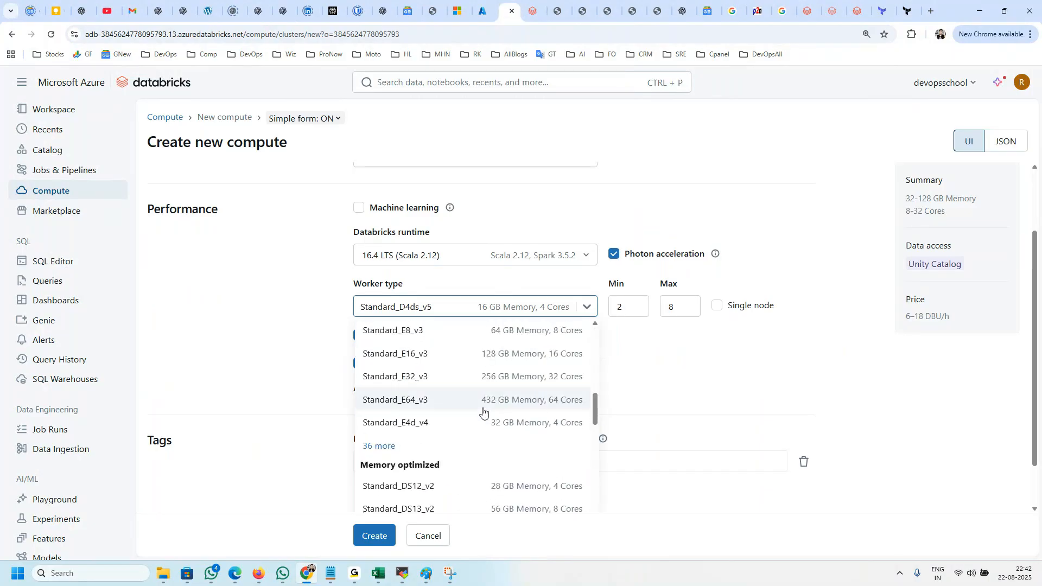
scroll(484, 410, "up", 4)
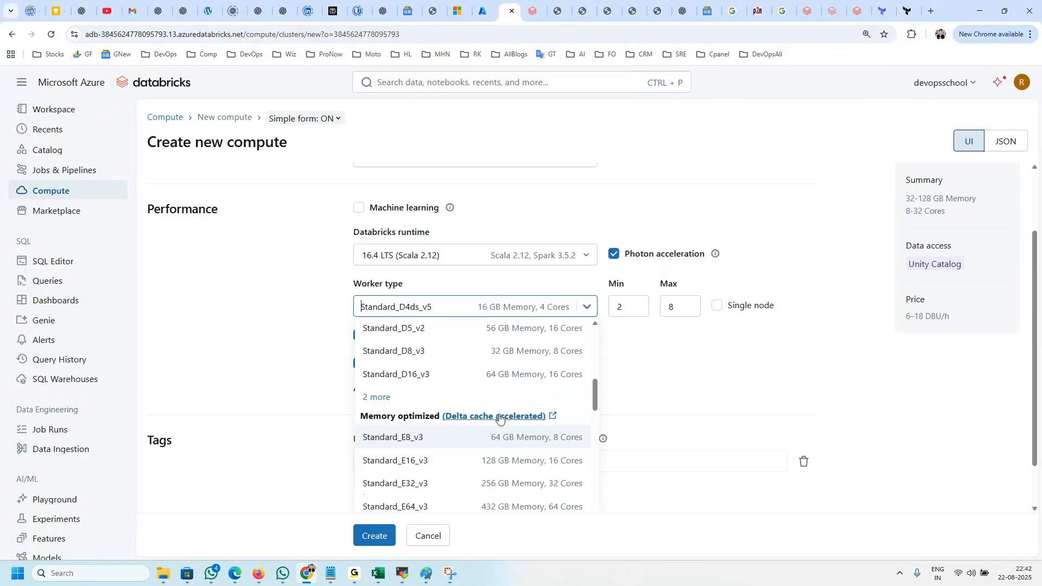
scroll(342, 426, "up", 2)
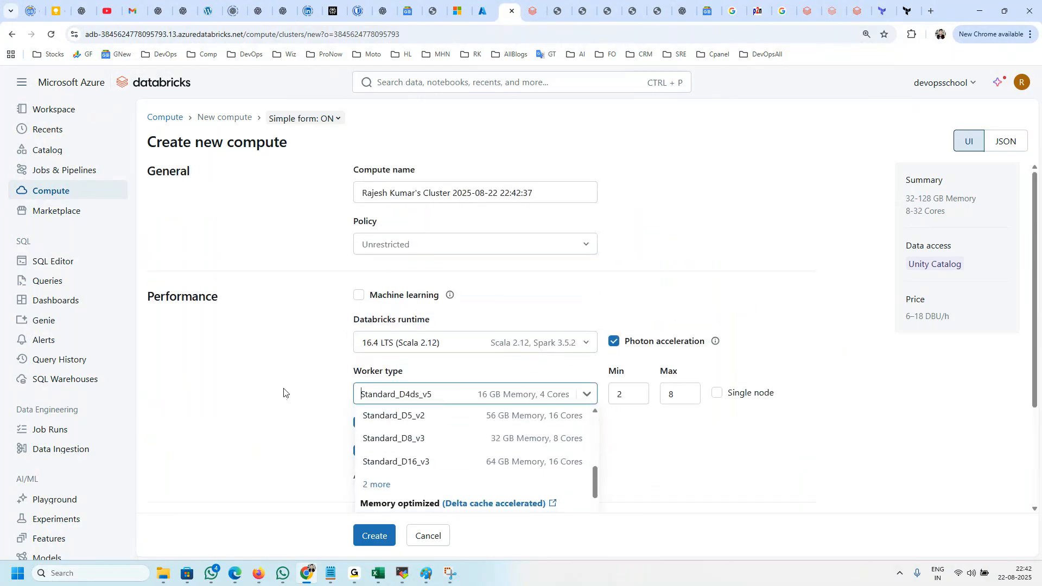
left_click(222, 395)
left_click(52, 191)
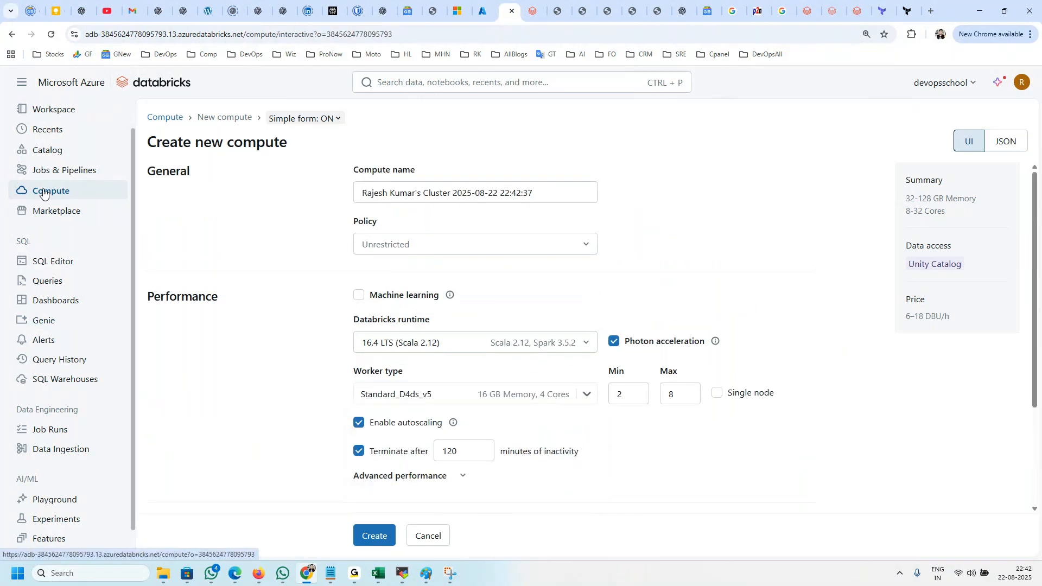
Step: Open the Shared Compute policy for editing and examine its definition as JSON
left_click(500, 153)
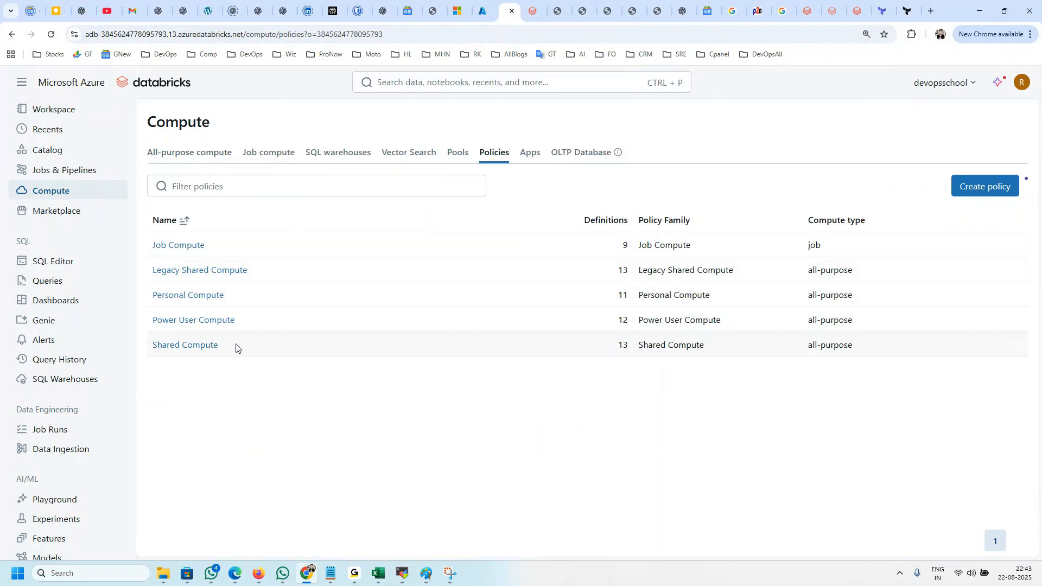
left_click(201, 348)
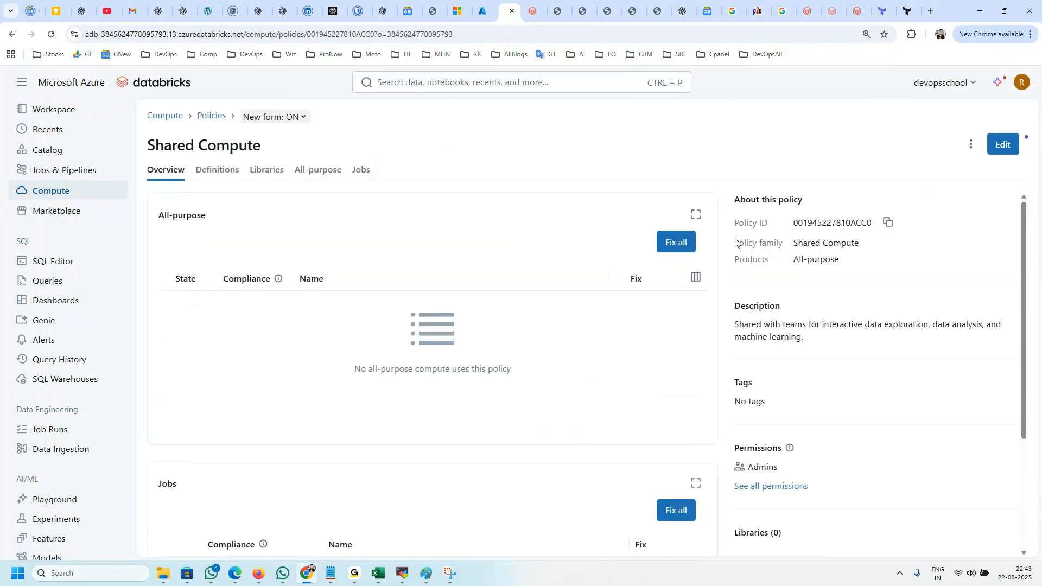
left_click(1001, 144)
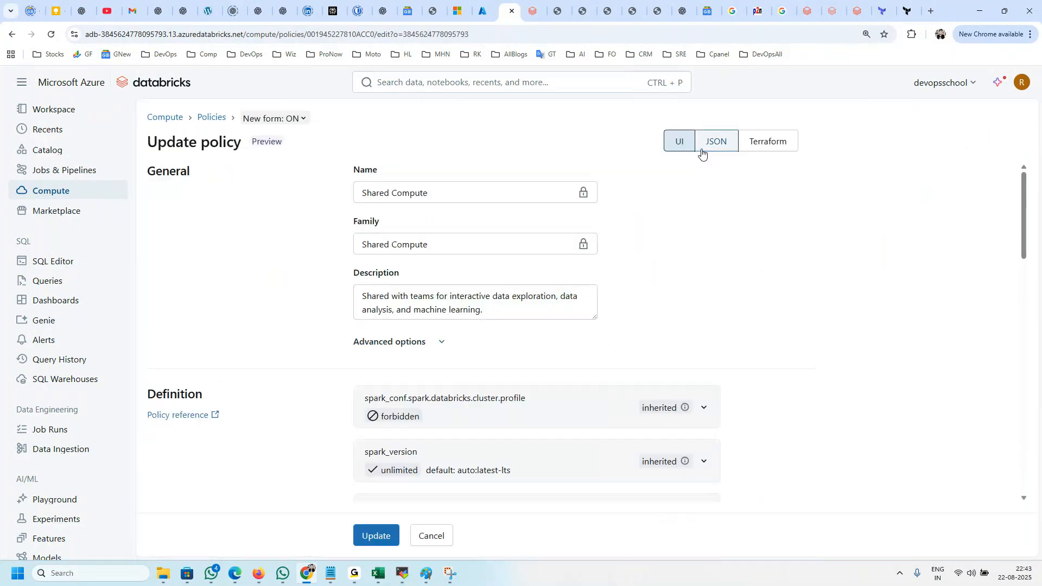
left_click(719, 140)
scroll(279, 322, "down", 2)
scroll(279, 322, "up", 2)
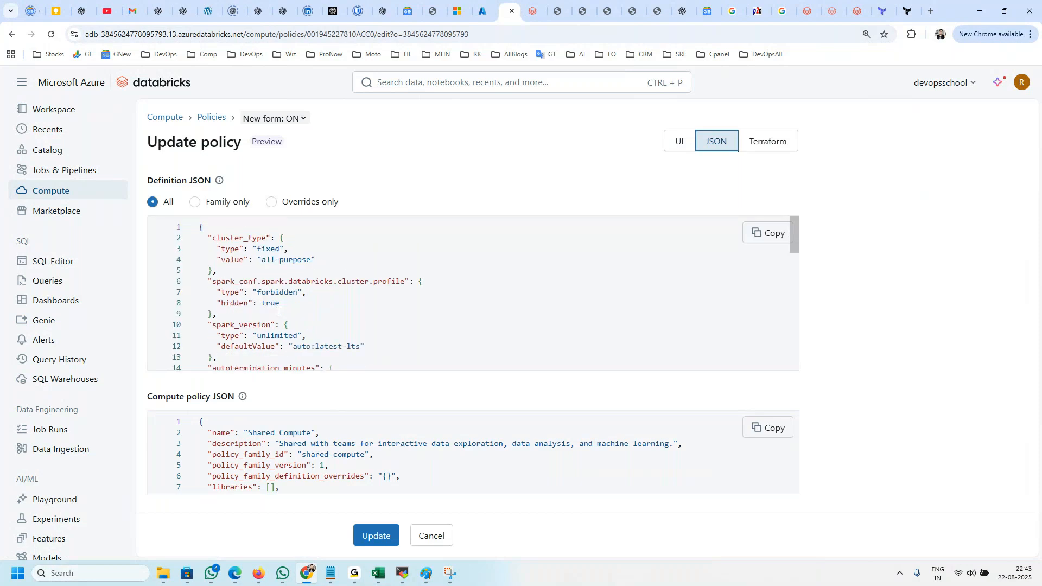
Step: Select and copy the whole definition JSON of the Shared Compute policy
left_click_drag(201, 227, 311, 302)
scroll(311, 302, "down", 6)
scroll(314, 315, "up", 8)
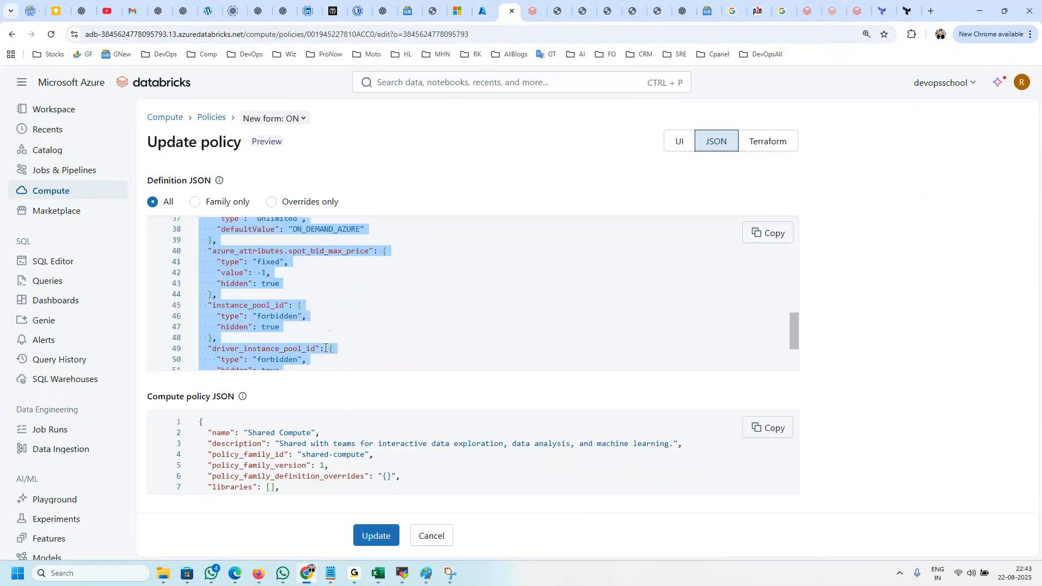
left_click(349, 291)
key("ctrl+a")
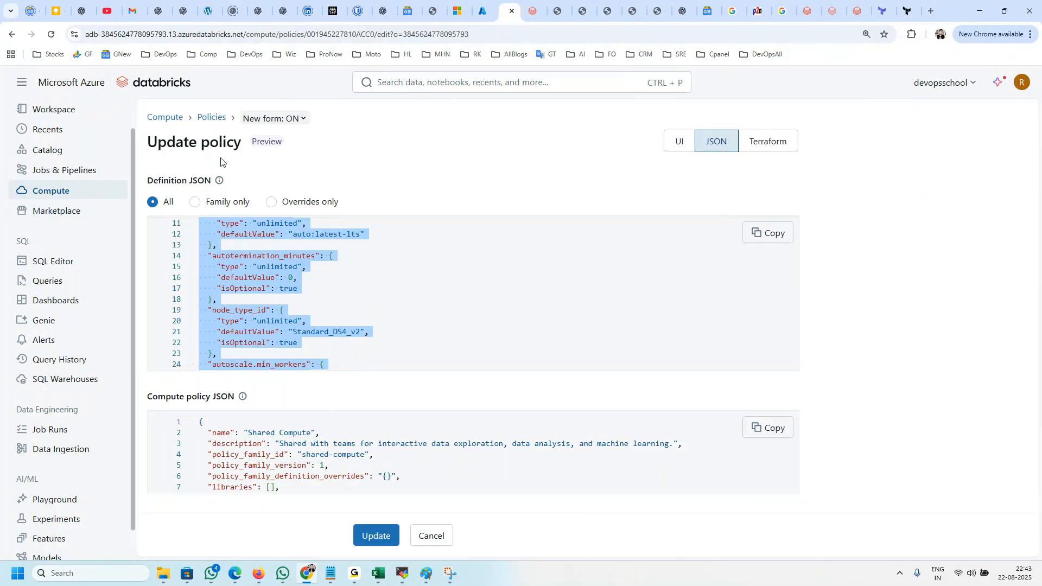
Step: Start a new compute policy named DevOps and add an empty definition to it
left_click(211, 117)
left_click(993, 187)
left_click(379, 200)
type("d")
key("BackSpace")
type("d")
key("BackSpace")
type("d")
key("BackSpace")
type("DevOps")
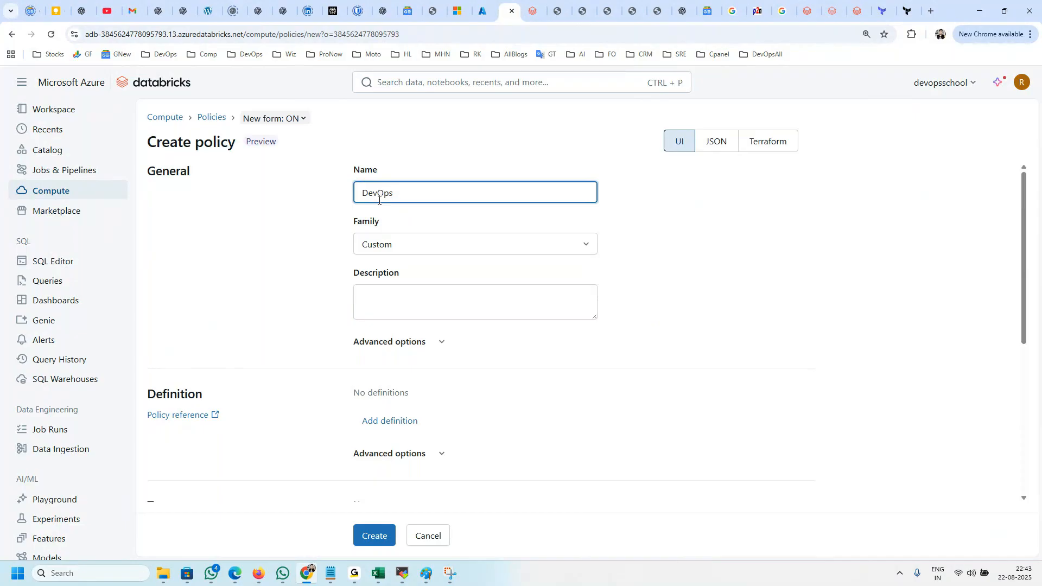
left_click(417, 309)
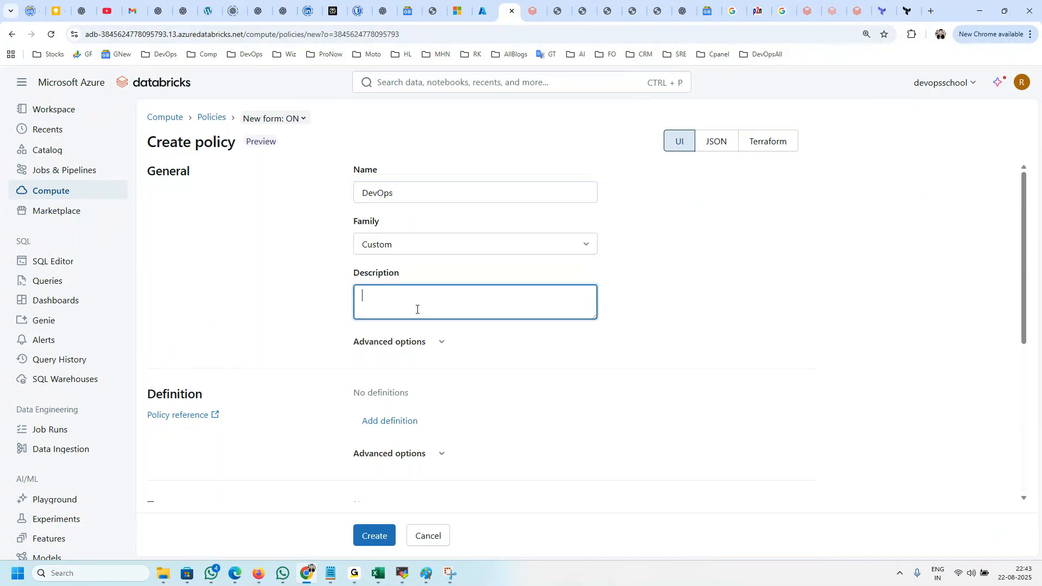
left_click(402, 430)
scroll(532, 416, "down", 4)
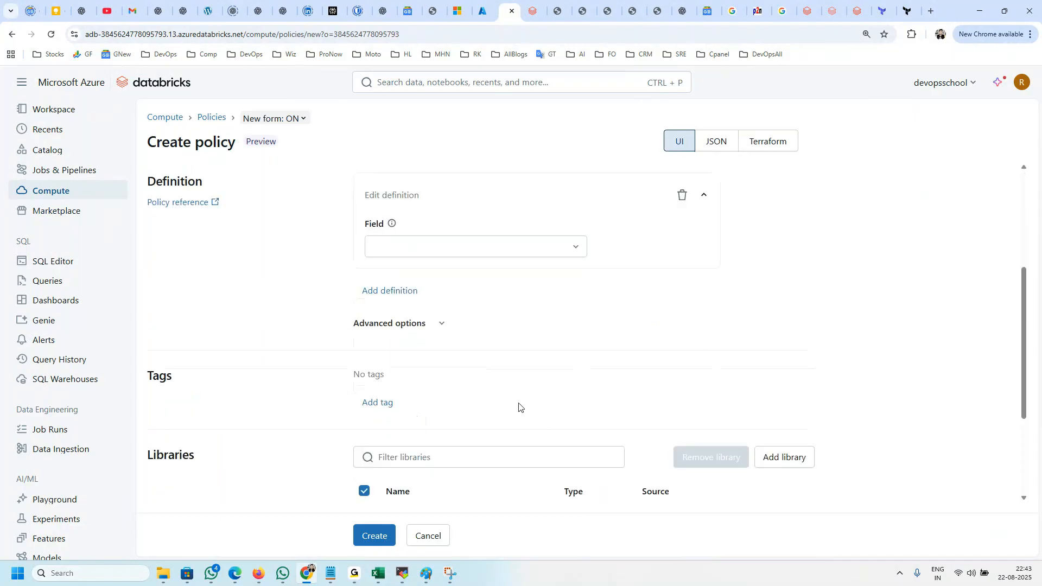
Step: Try to paste the copied Shared Compute definition into the DevOps policy's definition JSON, and leave the form
left_click(714, 141)
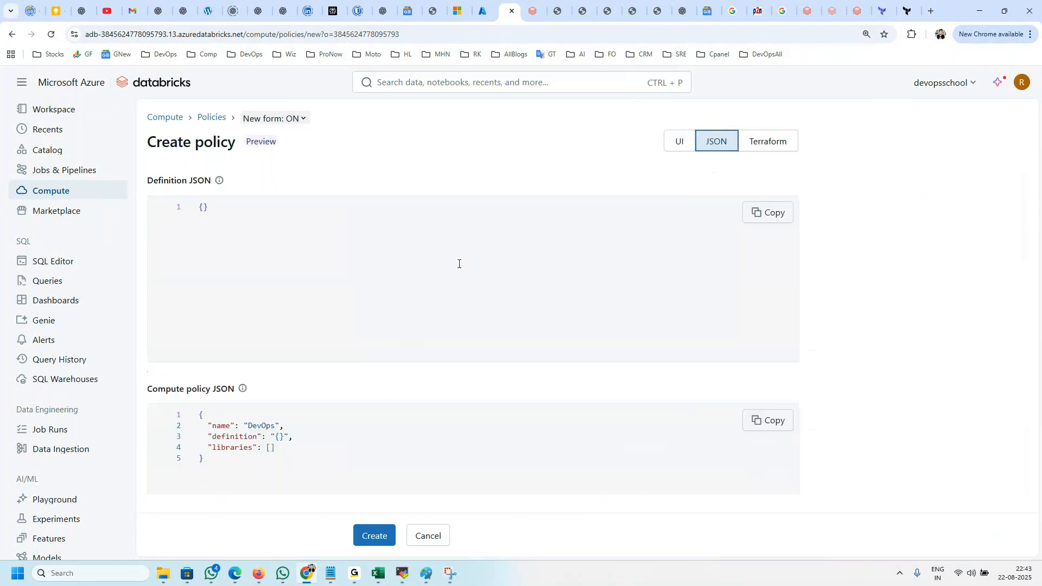
key("ctrl+v")
left_click(297, 252)
key("ctrl+v")
left_click(76, 200)
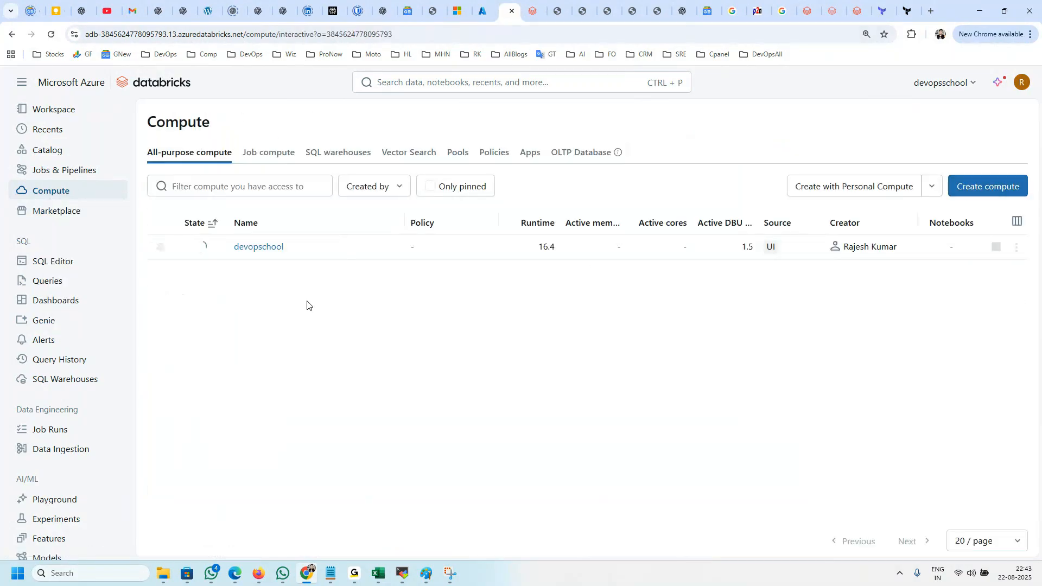
Step: Open the Personal Compute policy for editing and show its definition as JSON
left_click(491, 154)
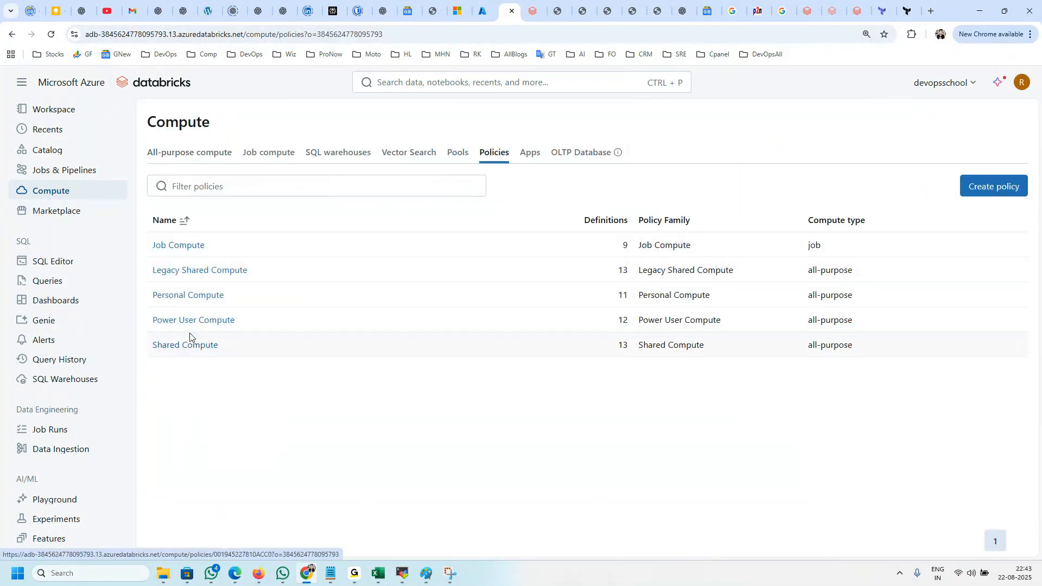
left_click(187, 296)
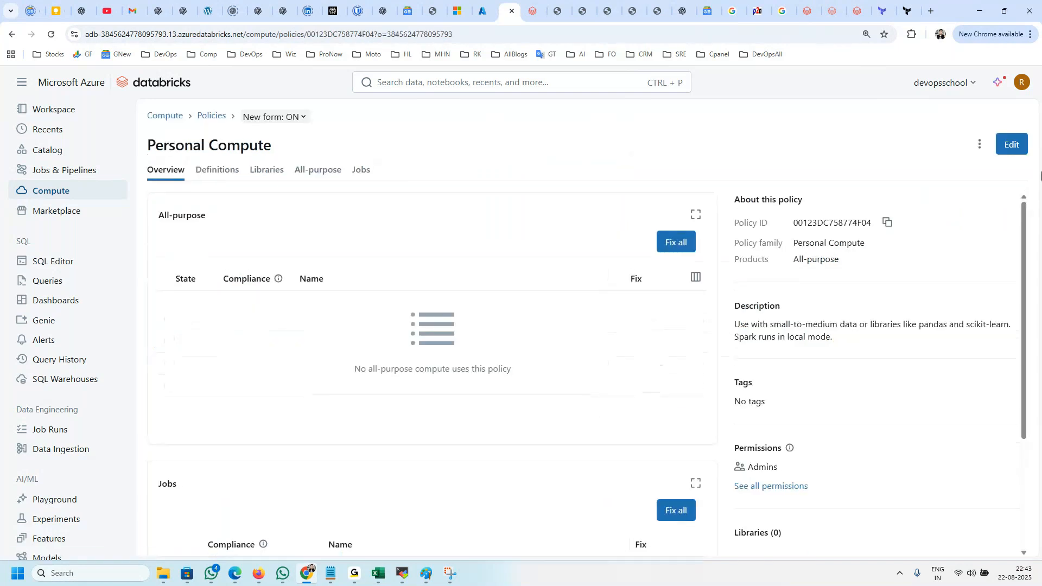
left_click(1011, 144)
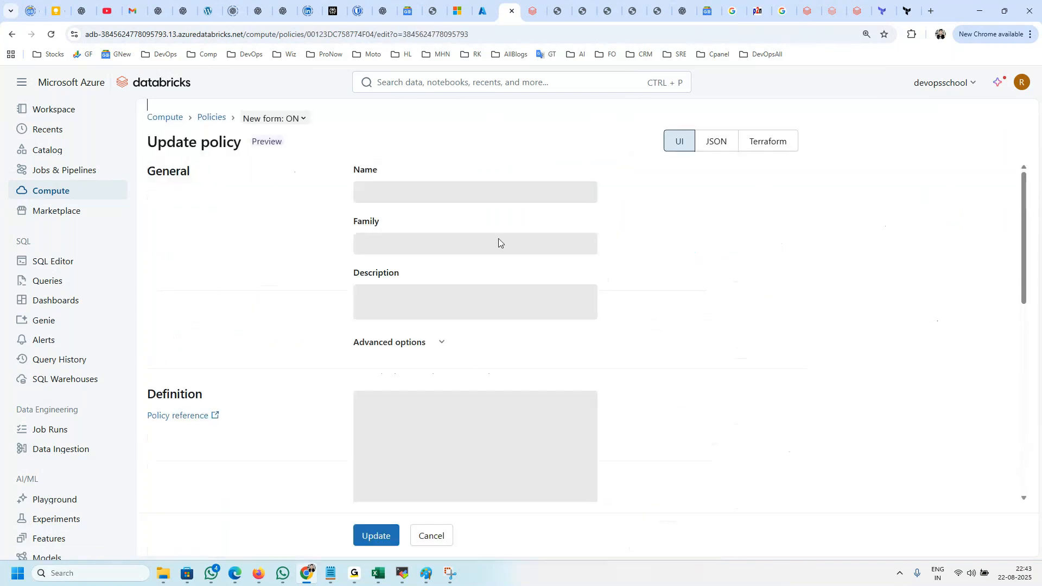
left_click(724, 145)
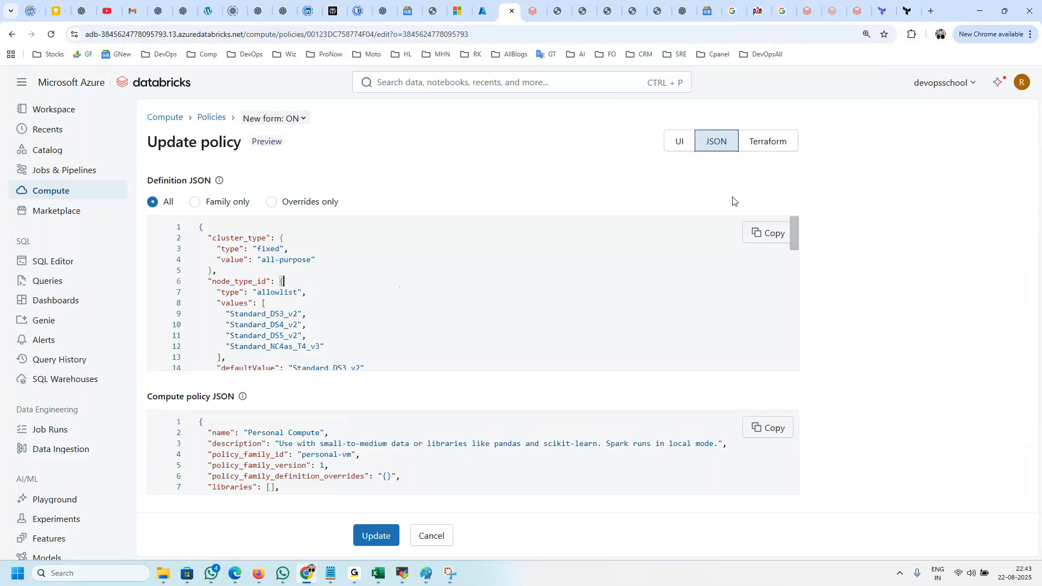
Step: Look at the Personal Compute policy's Terraform version, and select and copy its whole definition JSON
left_click(786, 139)
left_click_drag(228, 274, 199, 217)
left_click(715, 145)
left_click(307, 315)
key("ctrl+a")
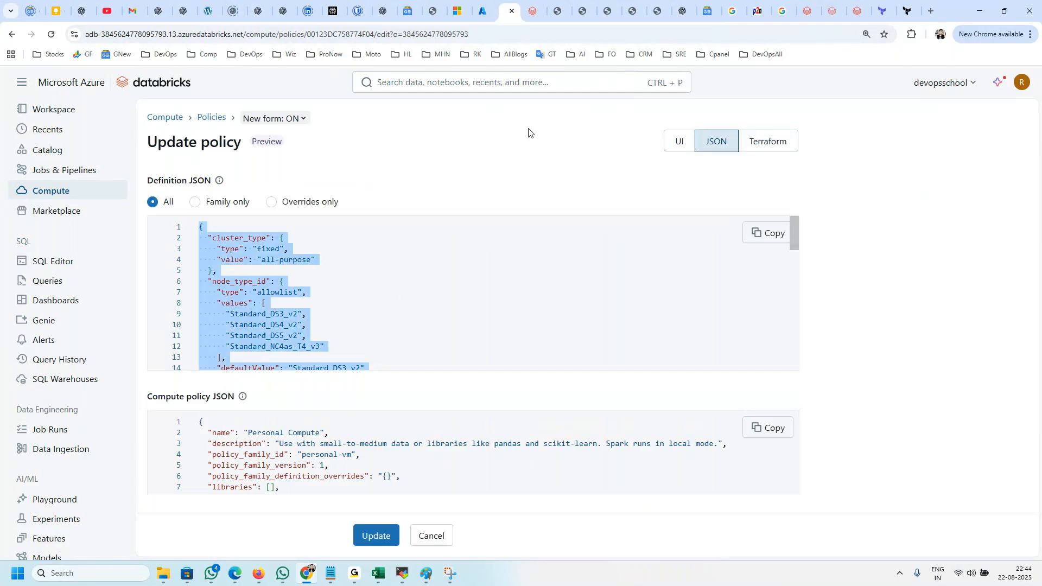
Step: Open the Compute page in a separate browser tab and start a new policy there in JSON view
left_click(490, 10)
left_click(504, 11)
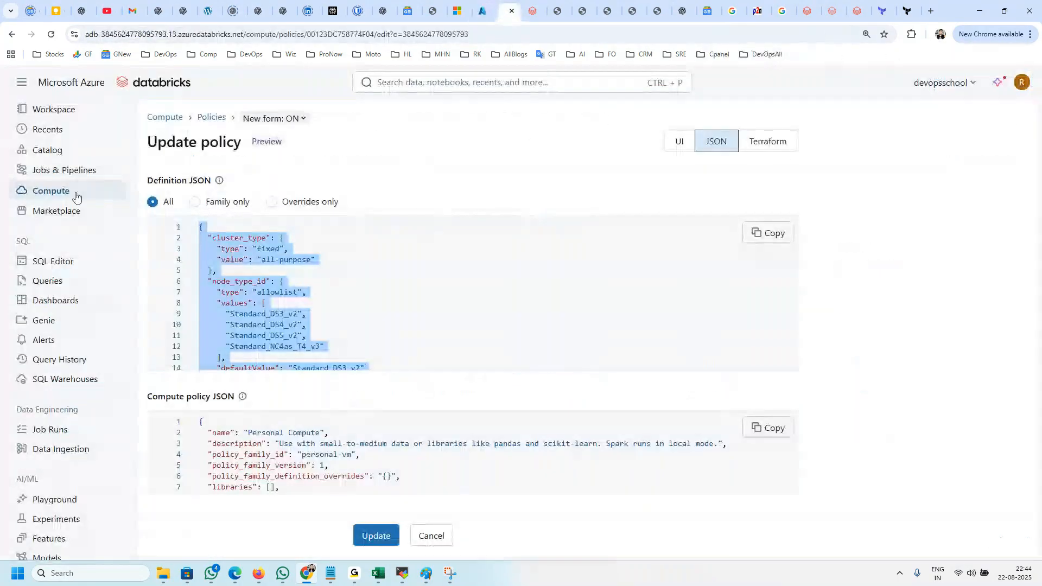
right_click(51, 195)
left_click(115, 205)
left_click(523, 7)
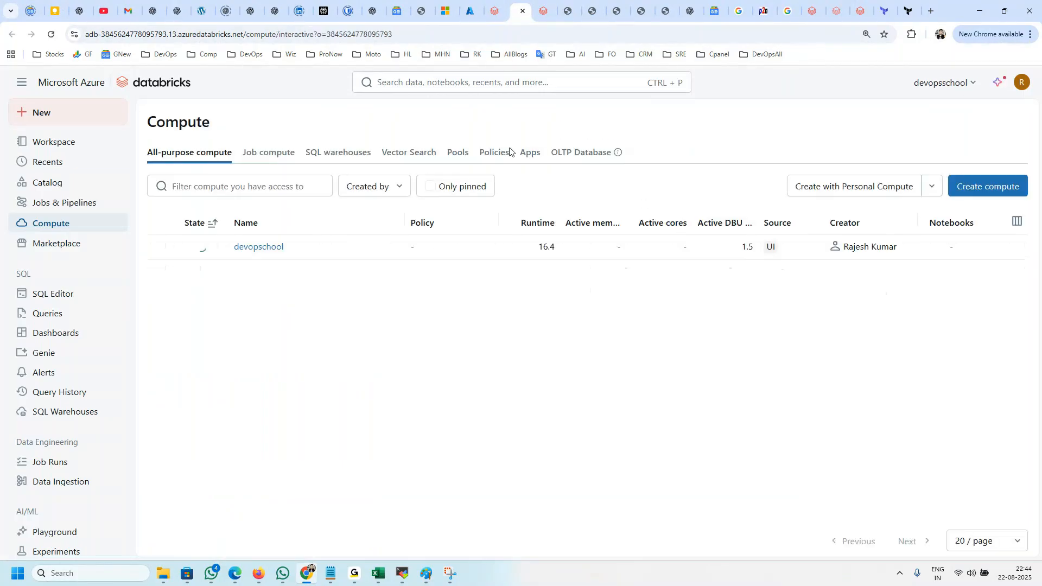
left_click(494, 152)
left_click(993, 185)
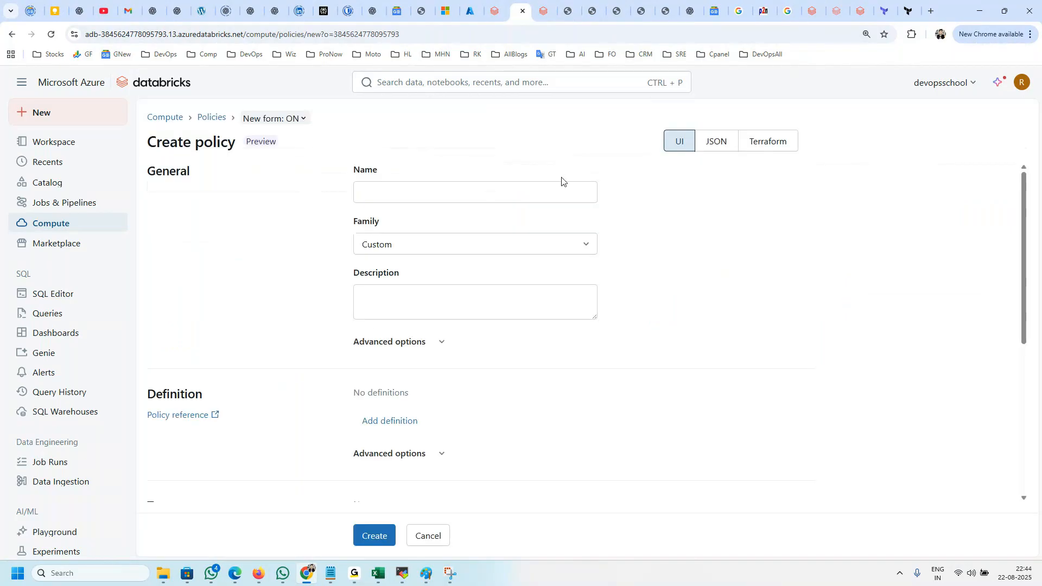
left_click(731, 141)
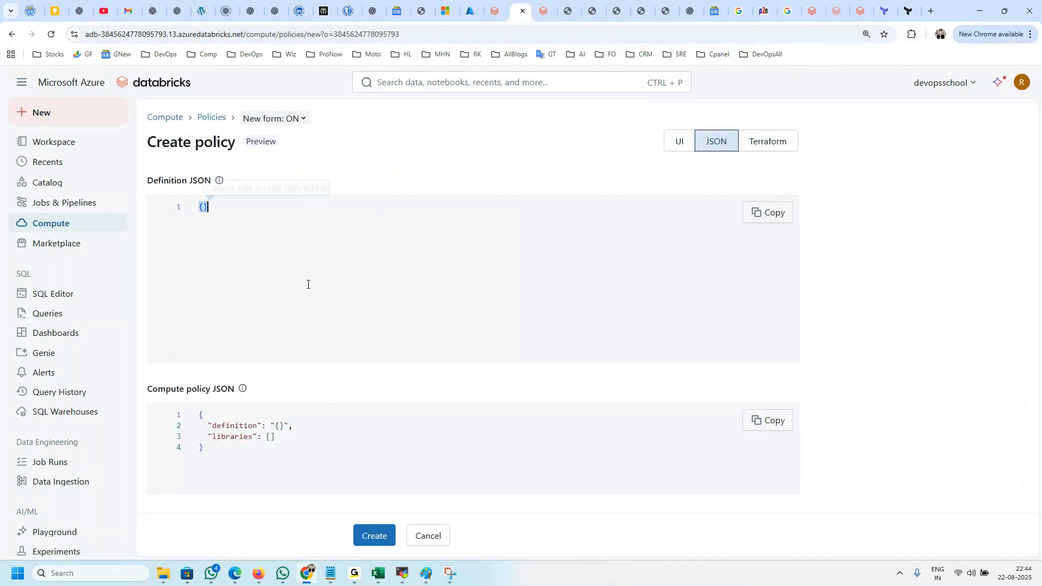
Step: Try to paste the copied Personal Compute definition into the new policy's definition JSON
left_click(495, 12)
left_click(511, 14)
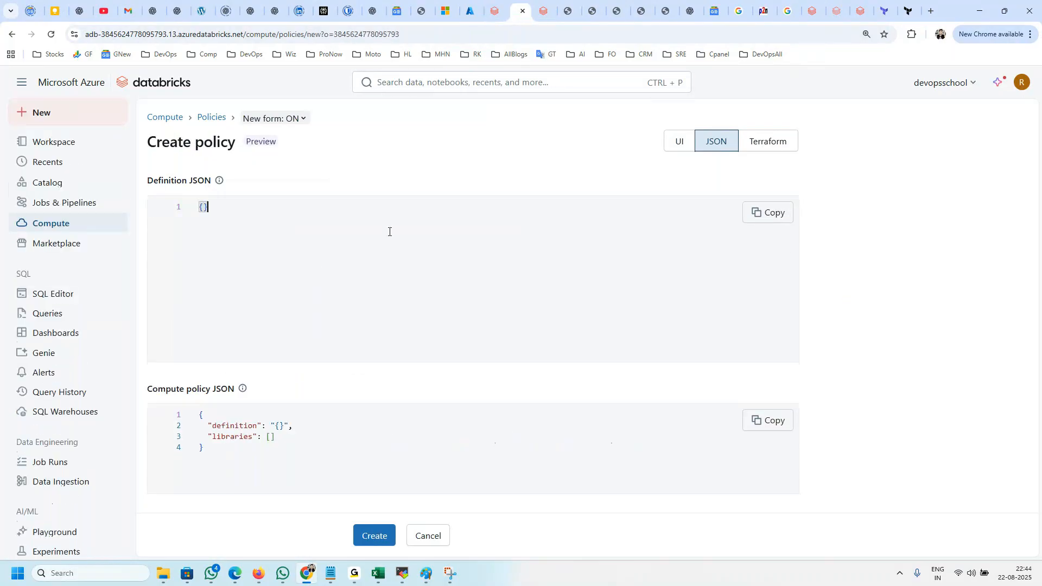
key("ctrl+v")
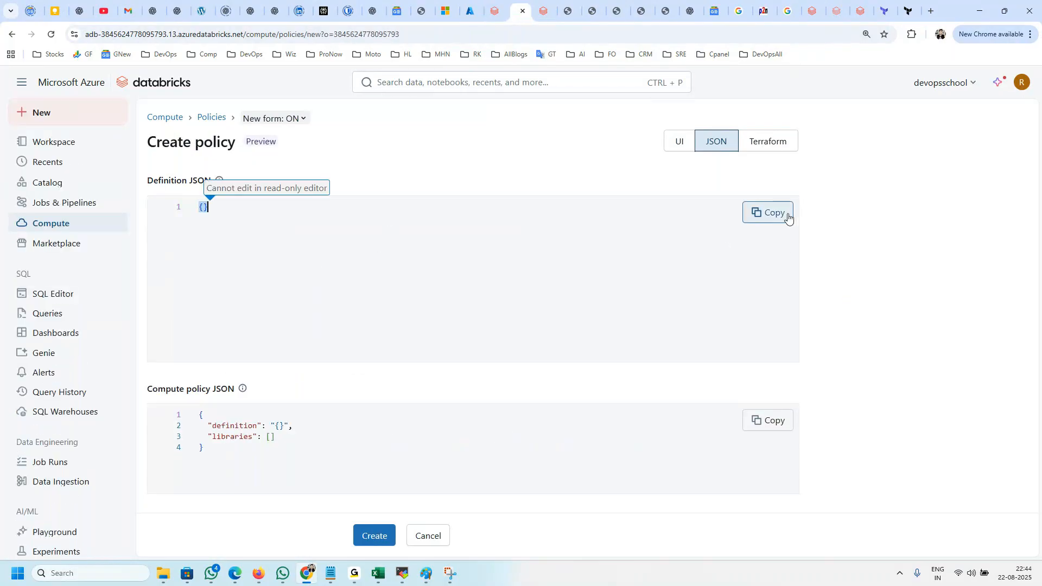
key("ctrl+v")
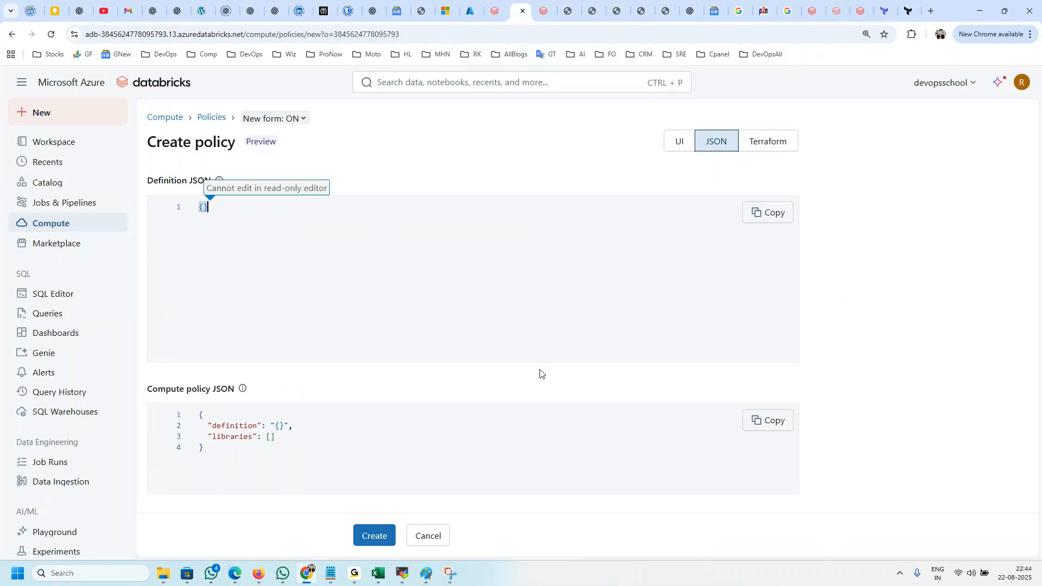
Step: Try to paste the copied Personal Compute definition into the new policy's compute policy JSON and definition JSON
left_click(339, 451)
key("ctrl+a")
key("ctrl+v")
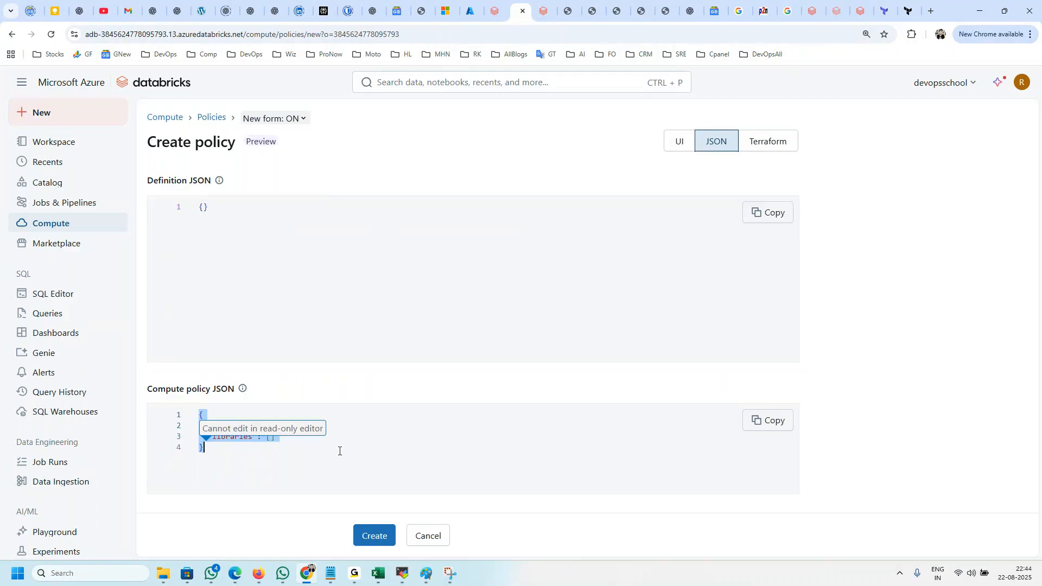
left_click(771, 429)
left_click(284, 225)
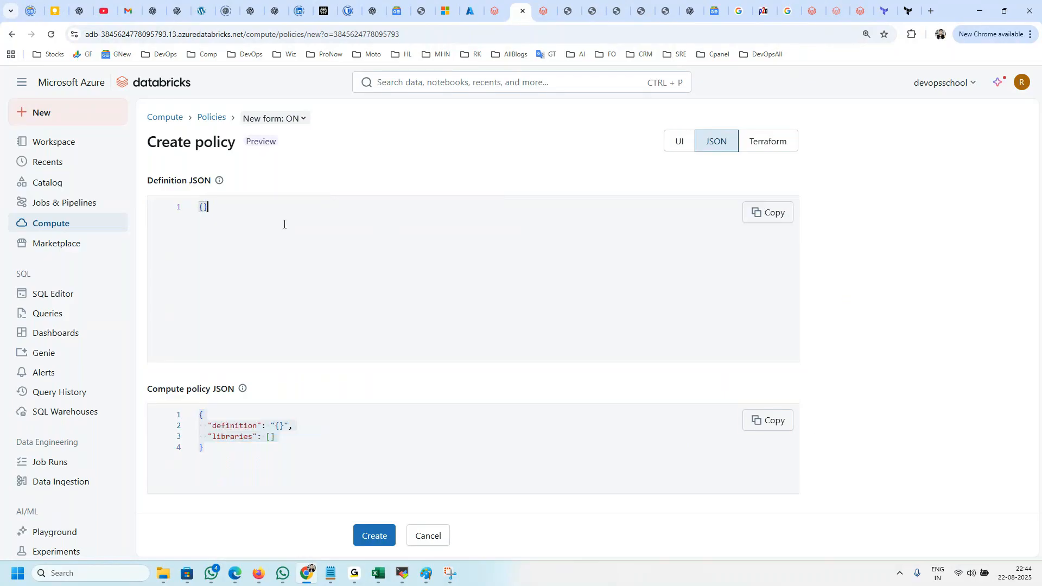
left_click(672, 147)
left_click(712, 141)
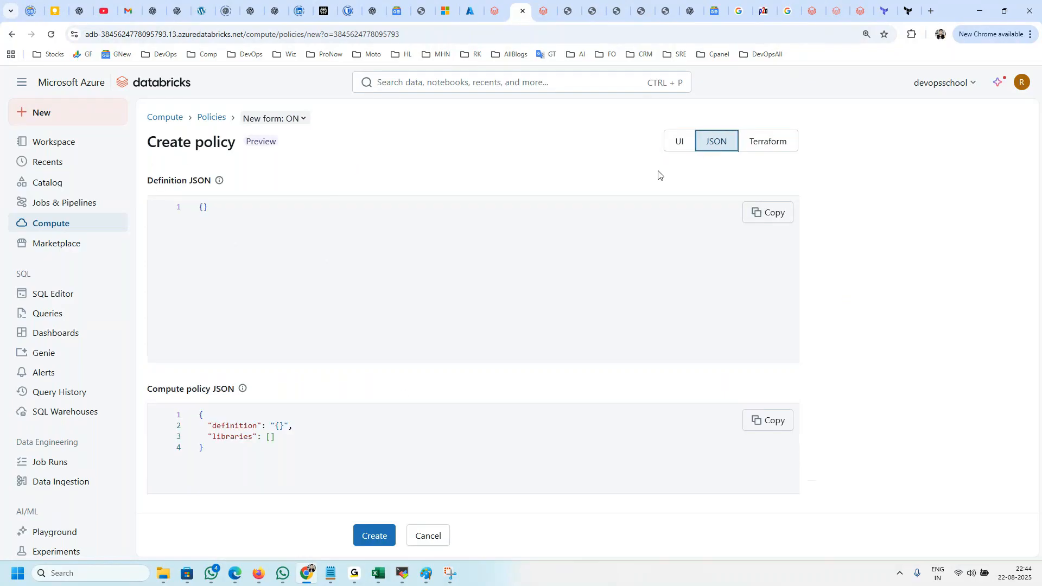
key("ctrl+v")
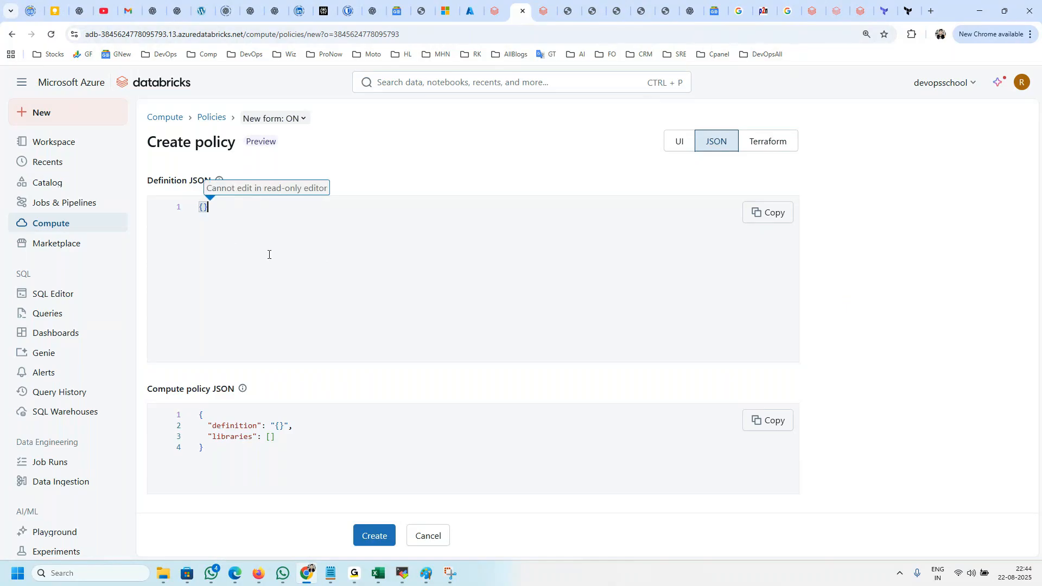
left_click(252, 460)
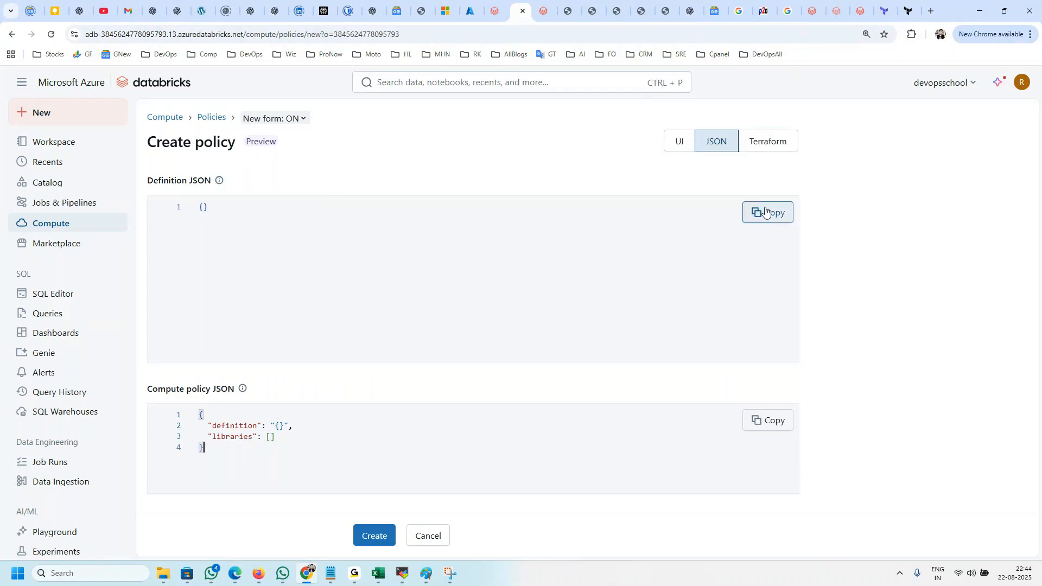
Step: Return to the new policy's form view and name the policy dsadad
left_click(686, 142)
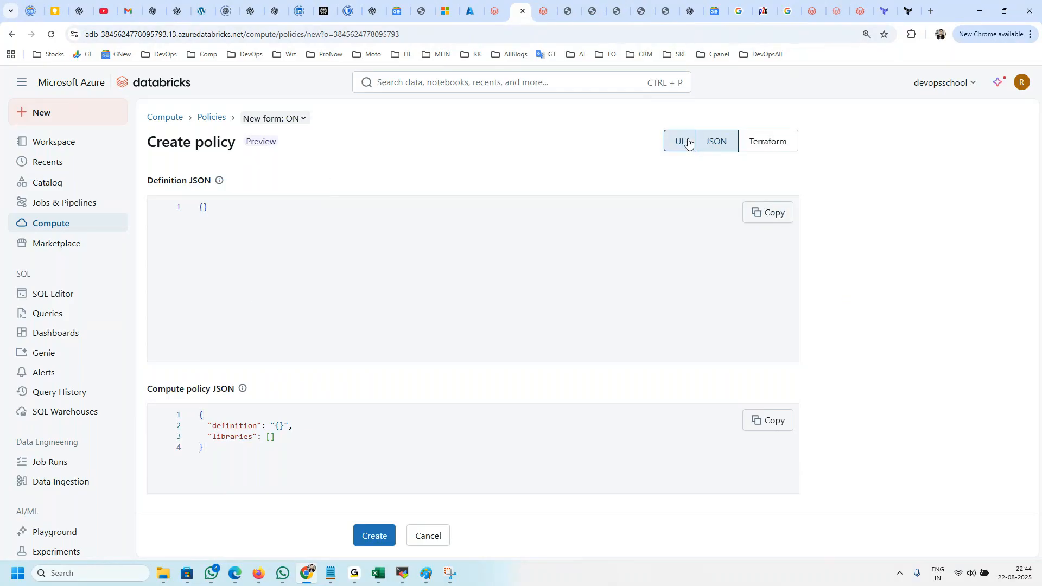
left_click(379, 193)
type("dsadad")
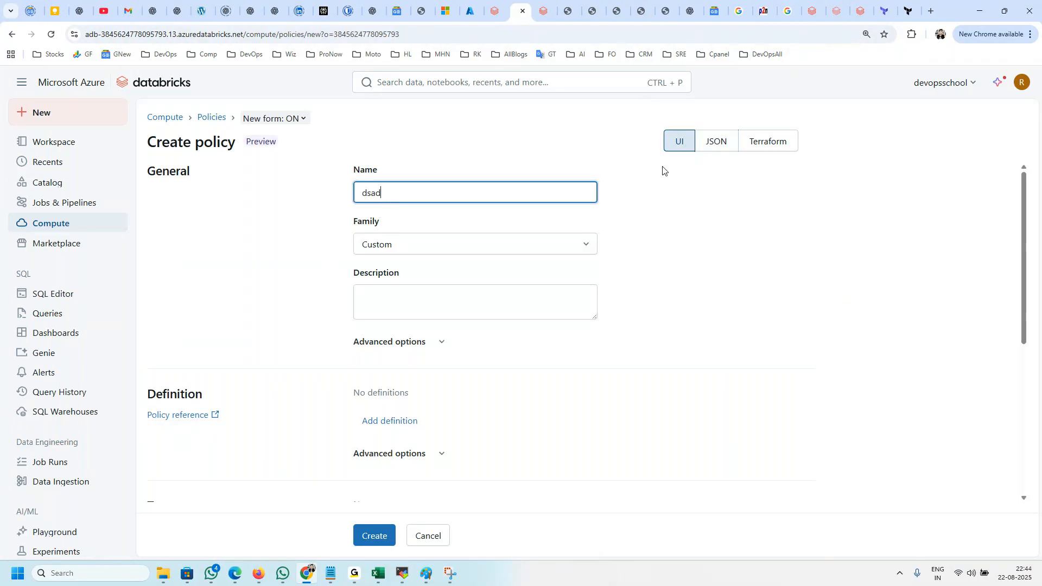
Step: Retry pasting the copied definition into the definition JSON of the policy dsadad
left_click(710, 146)
left_click(319, 250)
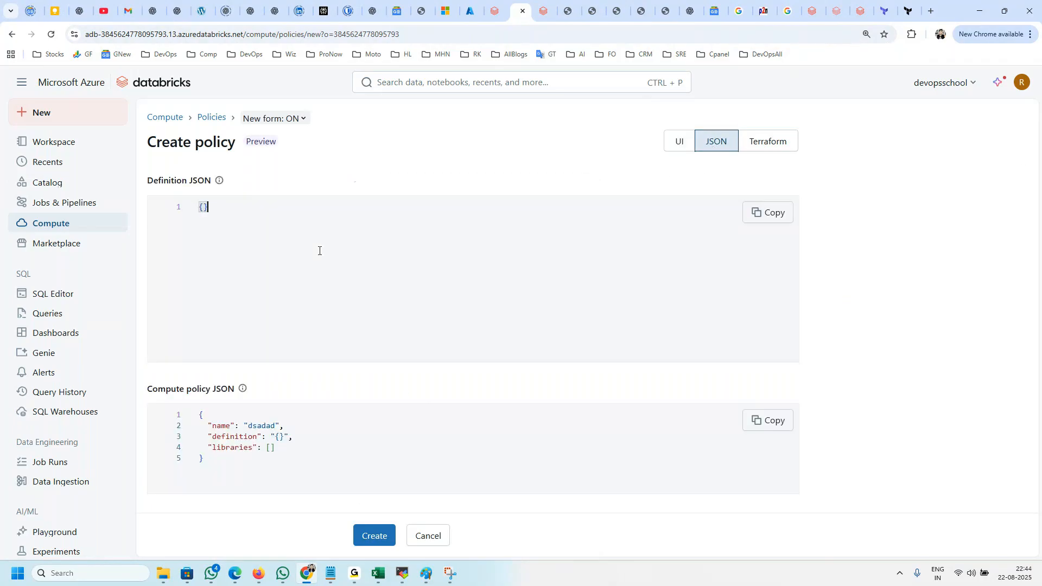
key("ctrl+v")
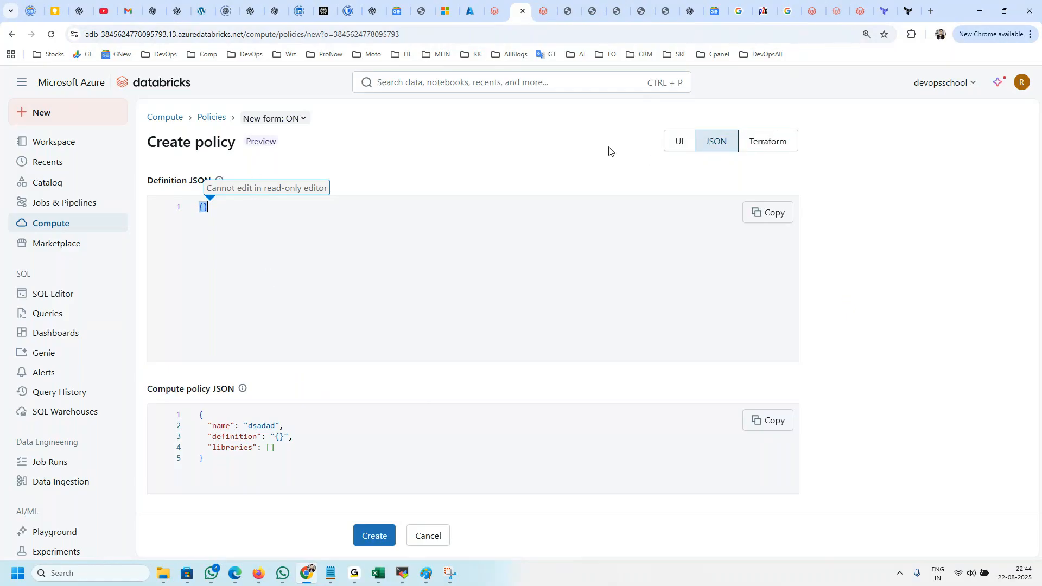
Step: Add a definition for the field spark_version with type Fixed and value auto:latest in the policy form
left_click(679, 141)
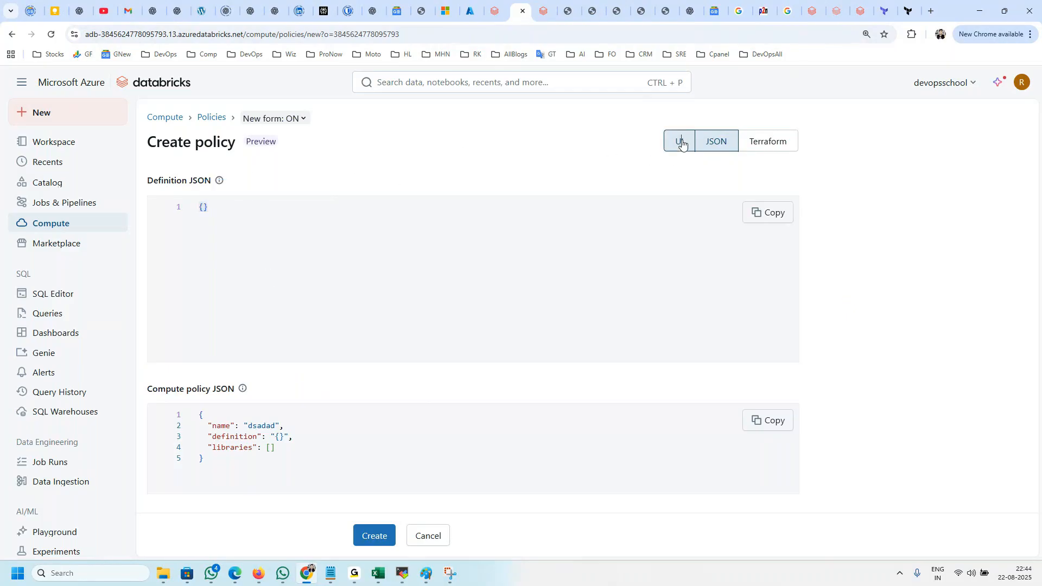
scroll(452, 348, "down", 3)
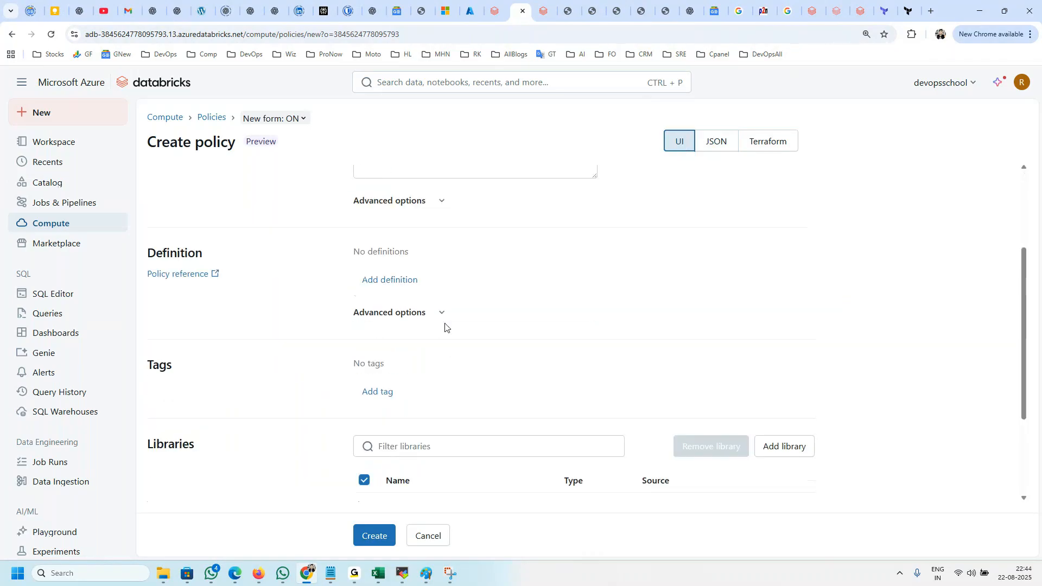
left_click(399, 257)
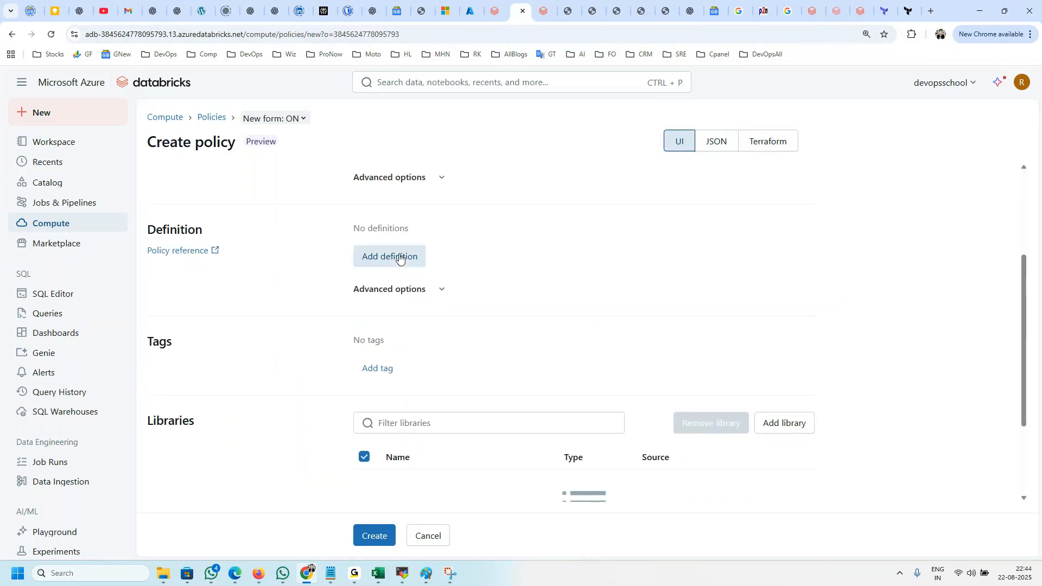
left_click(404, 295)
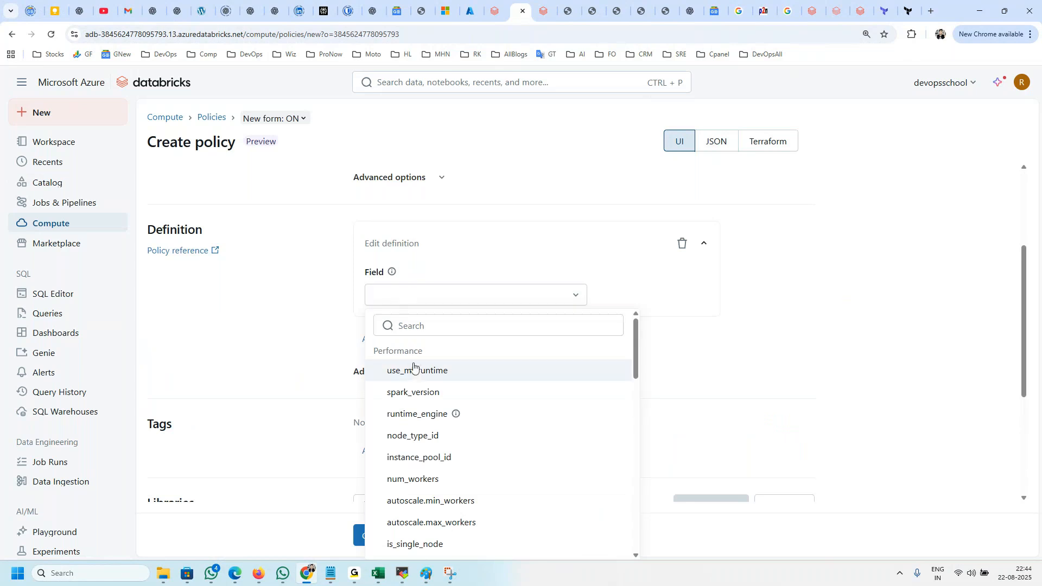
left_click(418, 392)
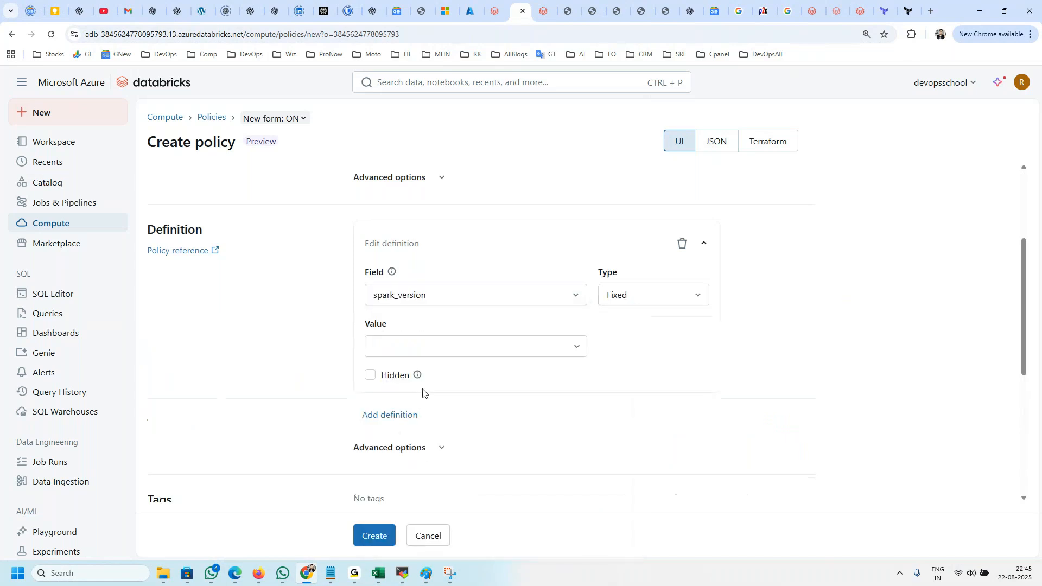
left_click(645, 302)
left_click(633, 356)
left_click(459, 345)
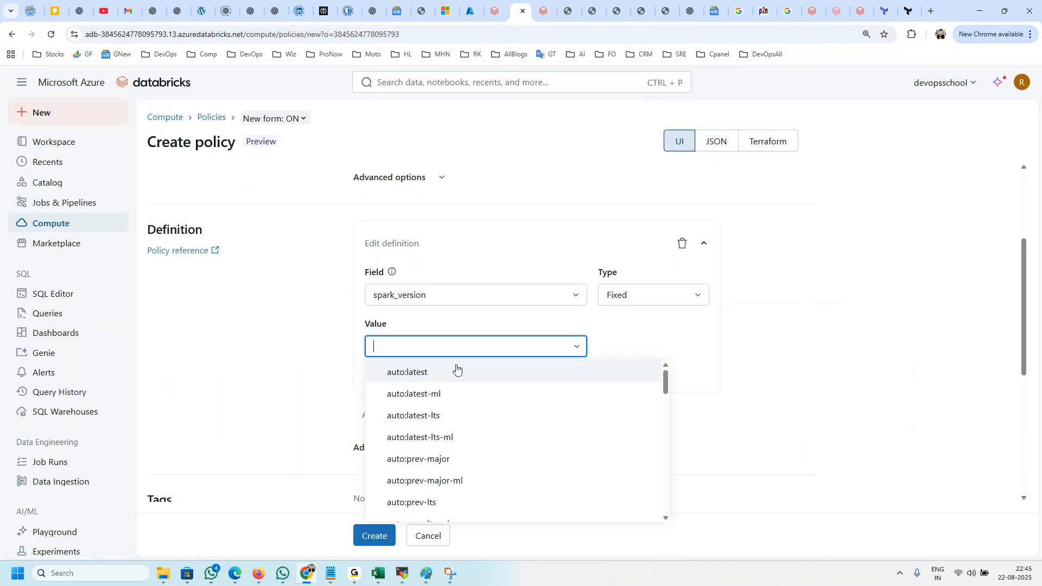
left_click(426, 372)
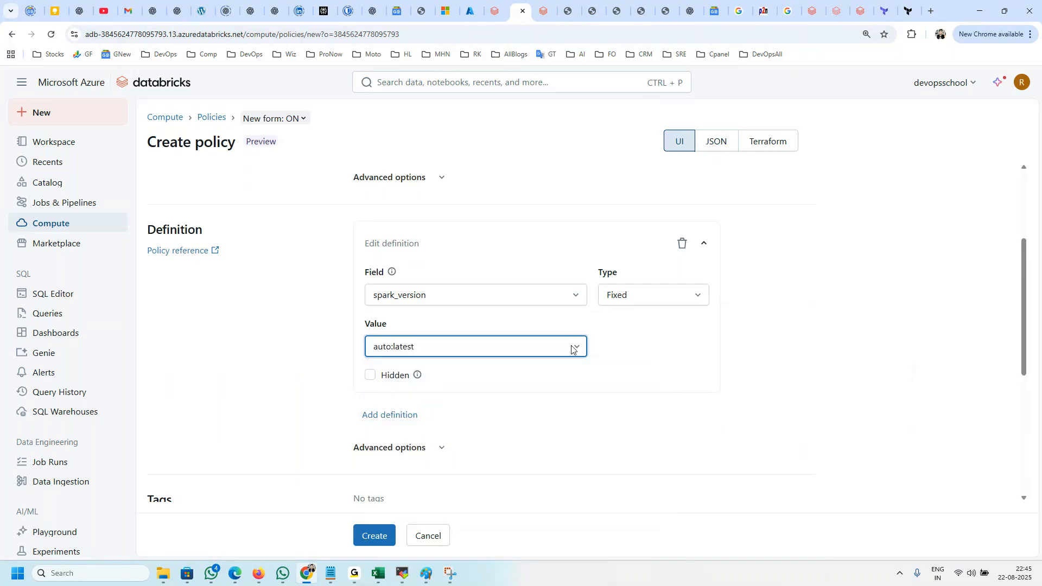
Step: Compare the spark_version rule in the policy's JSON view with its entry in the form view
scroll(476, 321, "down", 3)
scroll(477, 321, "up", 3)
left_click(728, 144)
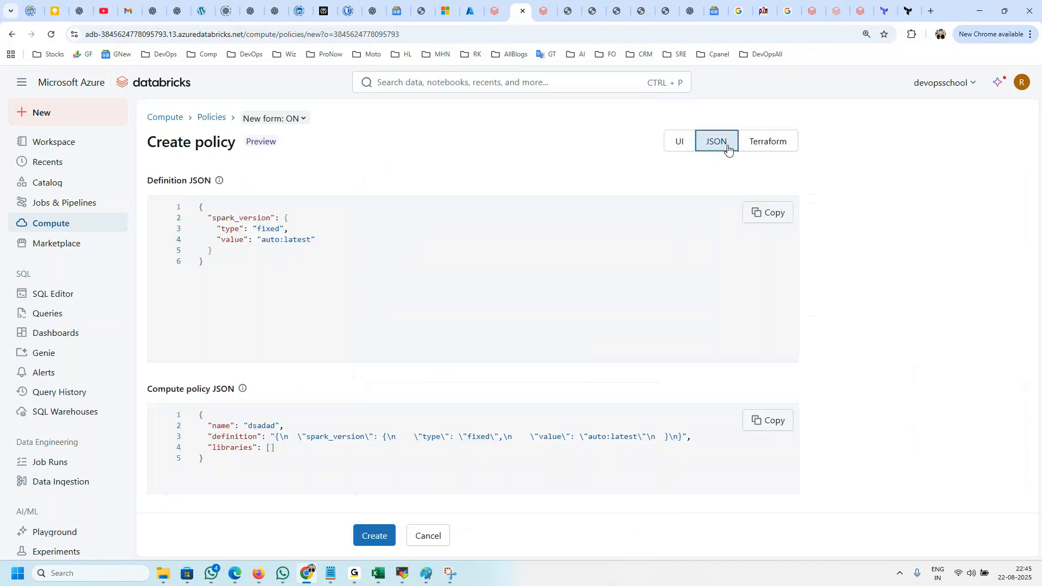
left_click(678, 141)
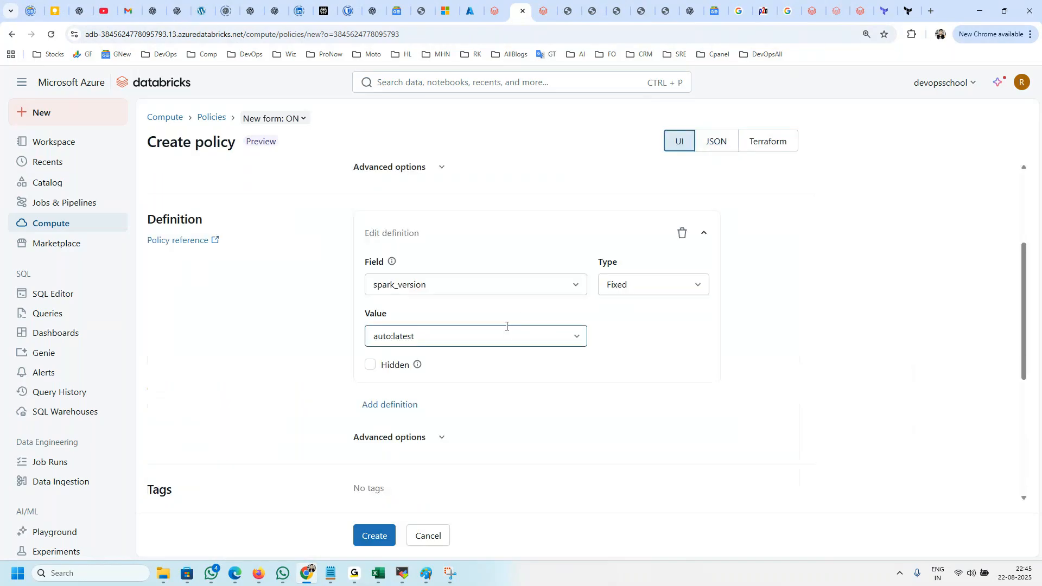
left_click(716, 142)
left_click_drag(341, 283, 186, 207)
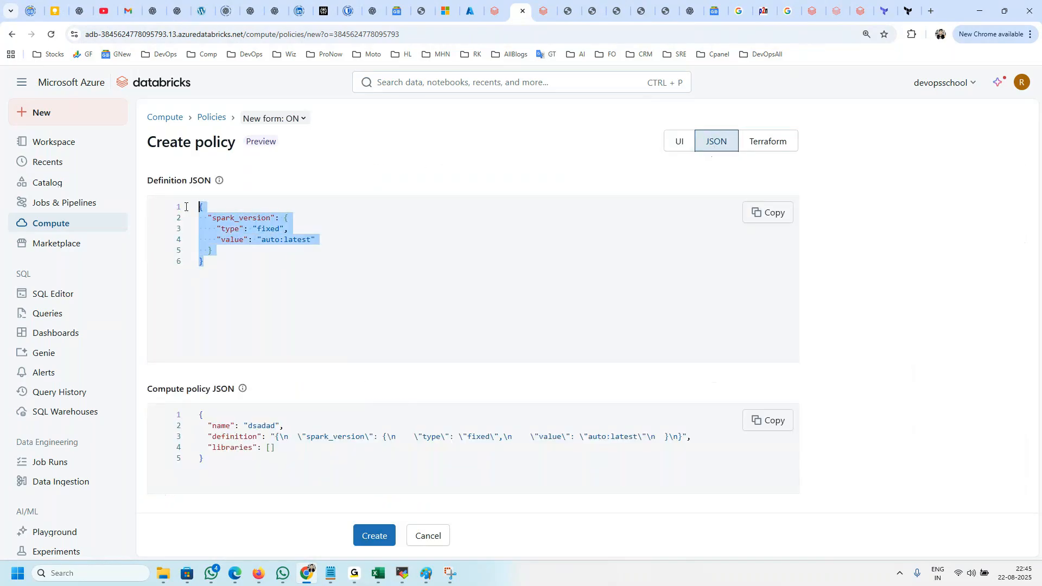
left_click(679, 141)
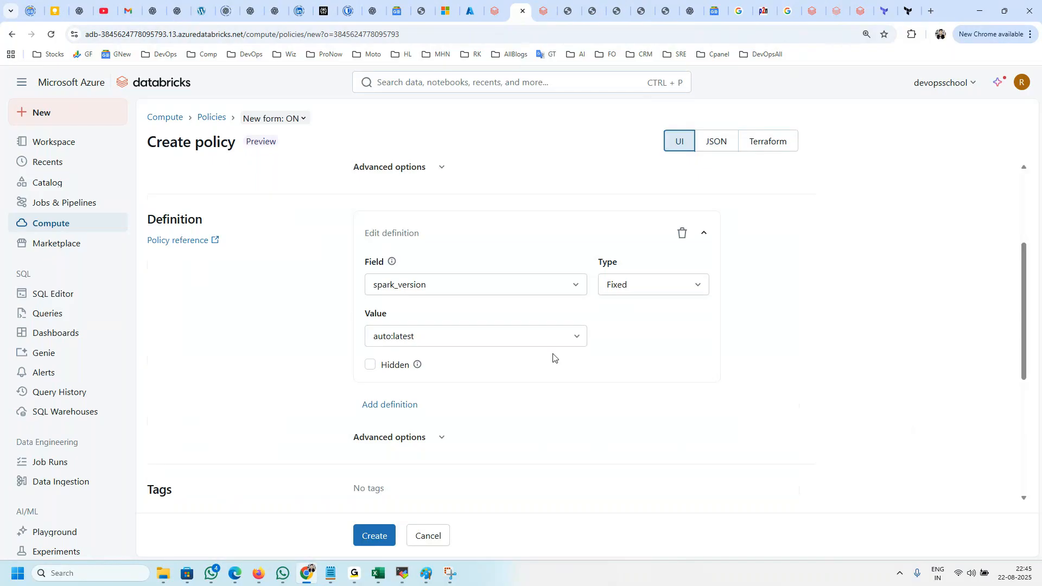
scroll(541, 361, "down", 3)
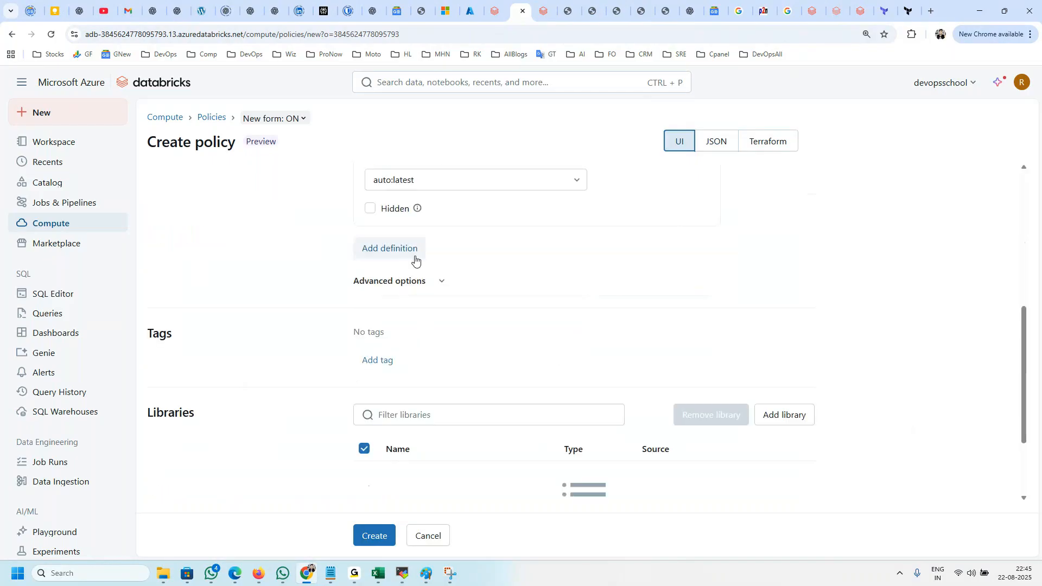
scroll(389, 254, "up", 1)
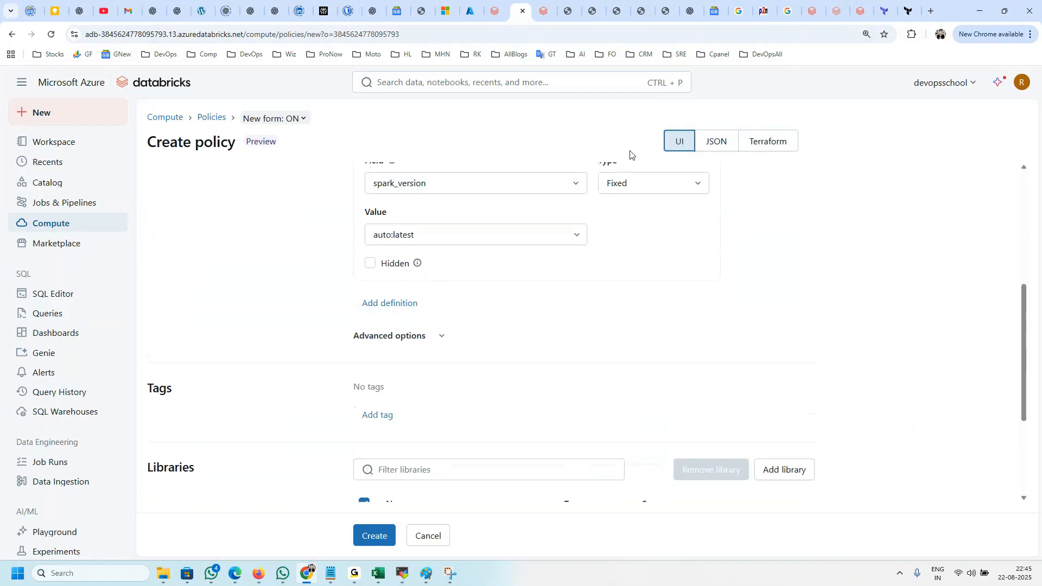
Step: Add two further blank definitions below the spark_version definition
left_click(423, 237)
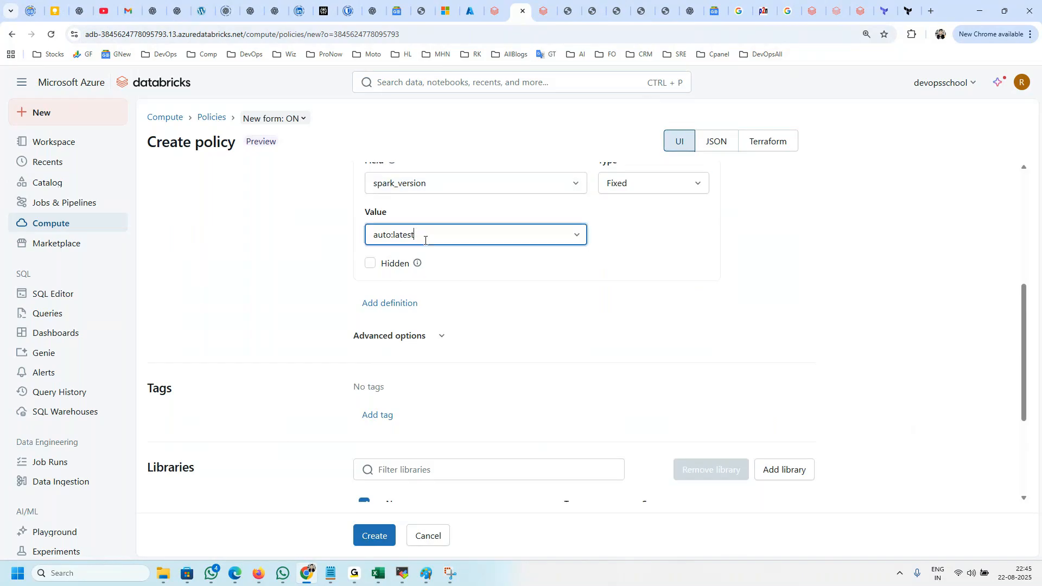
left_click(367, 303)
left_click(407, 315)
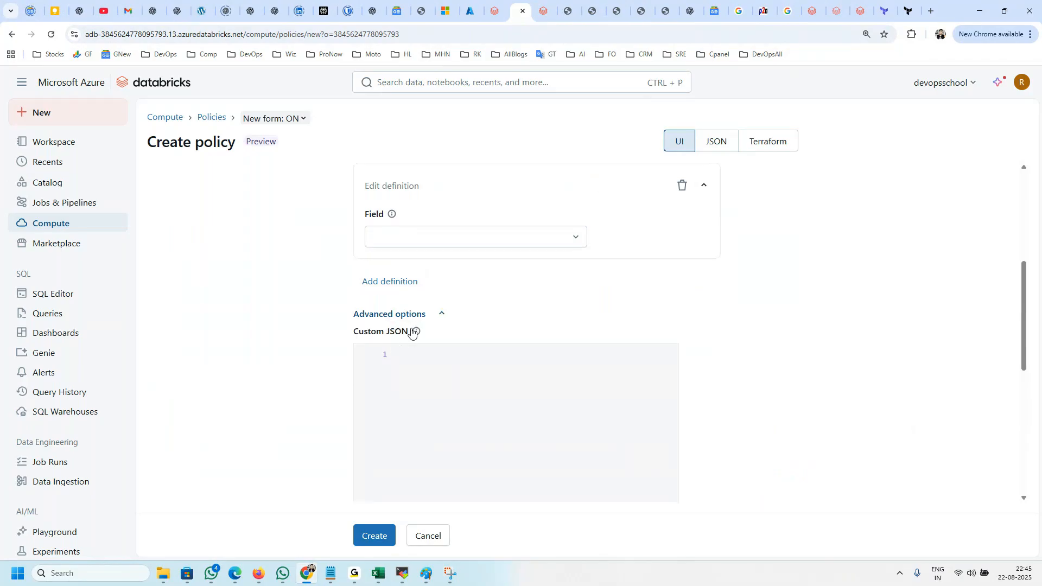
left_click(438, 311)
left_click(404, 283)
Step: Paste the copied Personal Compute definition into the advanced Custom JSON and check the policy's definition JSON
left_click(397, 348)
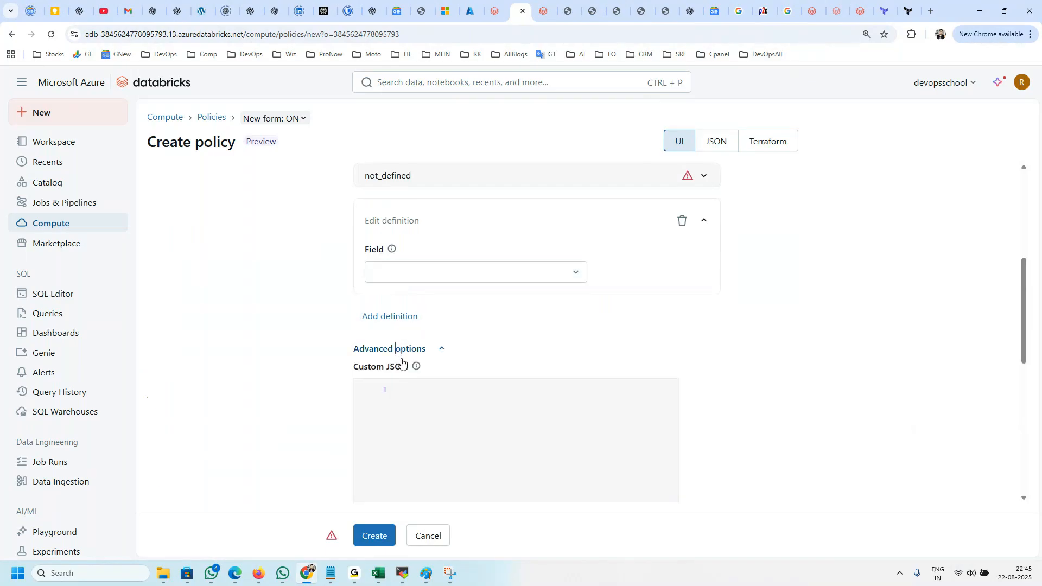
key("ctrl+v")
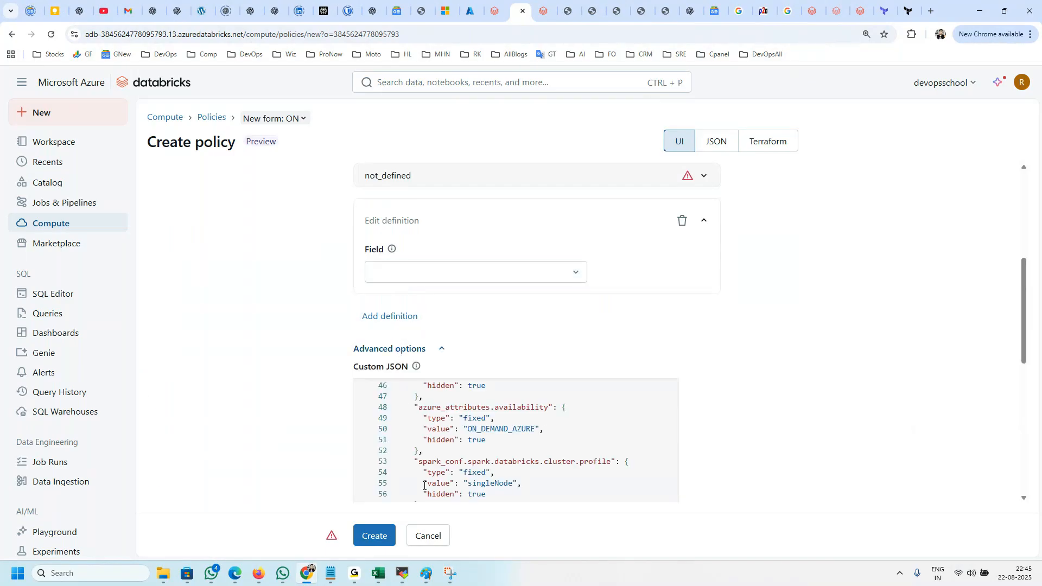
left_click(718, 140)
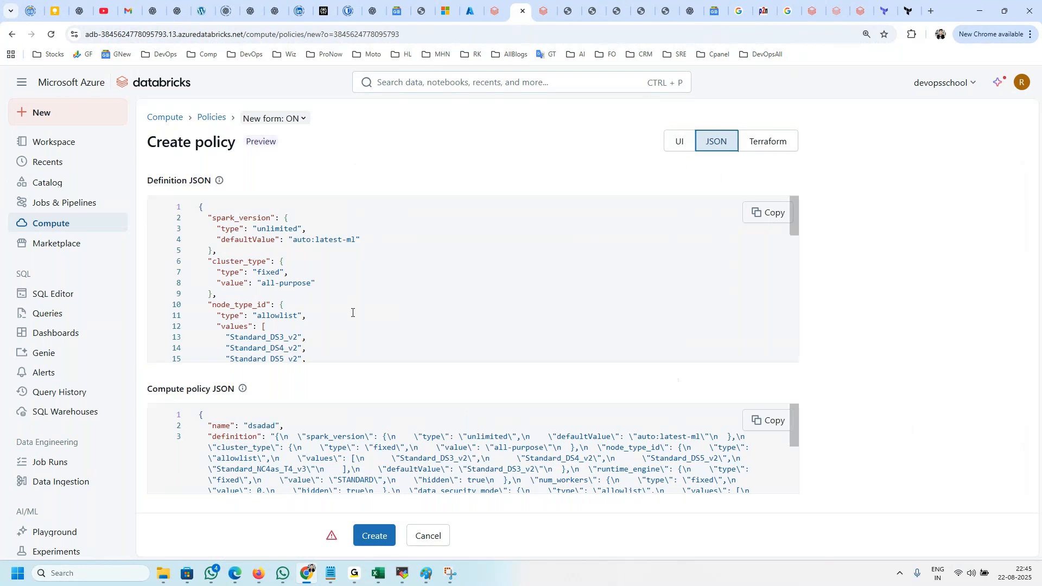
left_click(680, 140)
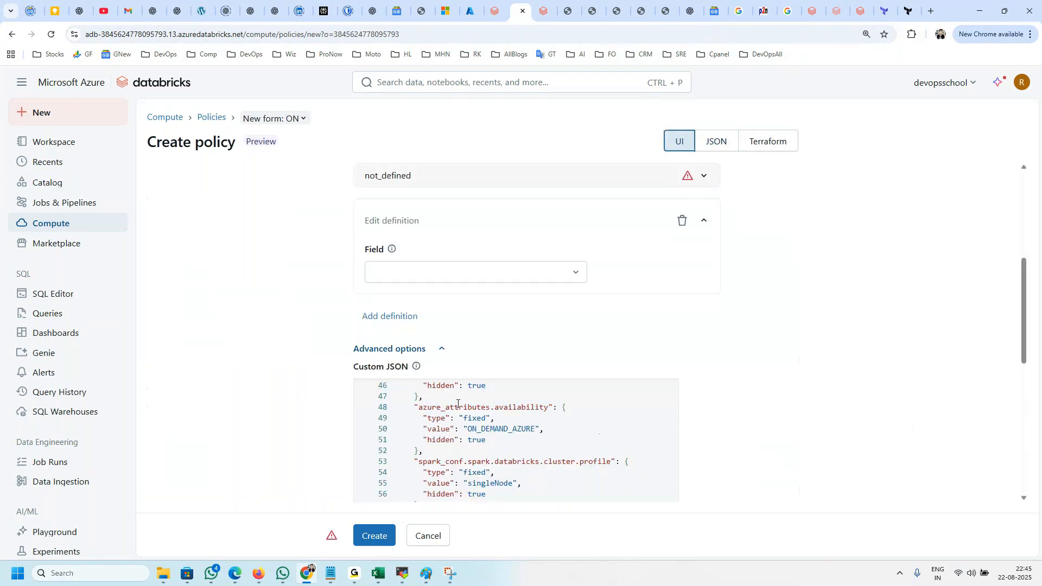
Step: Try to create the policy, and set the open blank definition to use_ml_runtime with type Fixed and value true
left_click(384, 535)
left_click(420, 272)
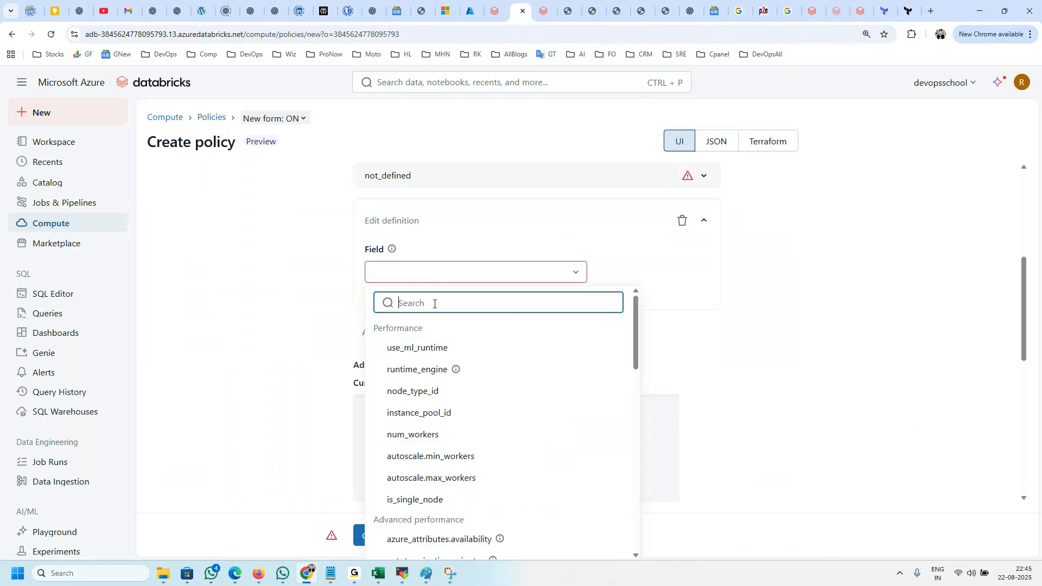
left_click(416, 348)
left_click(485, 328)
left_click(415, 351)
scroll(483, 452, "down", 2)
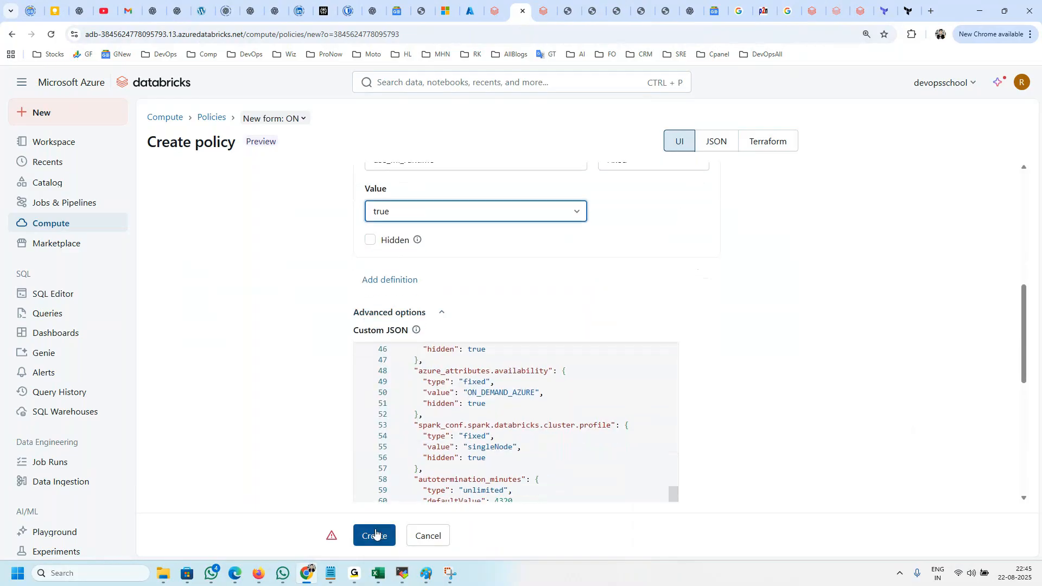
Step: Clear all text from the Custom JSON and check the policy's definition JSON
left_click(472, 436)
key("ctrl+a")
key("BackSpace")
left_click(730, 142)
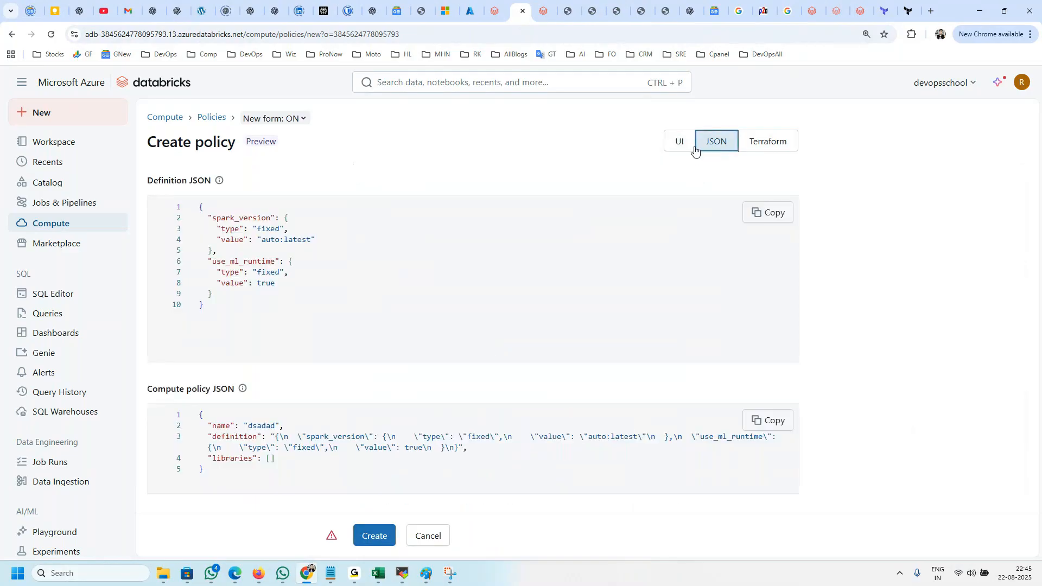
left_click(680, 145)
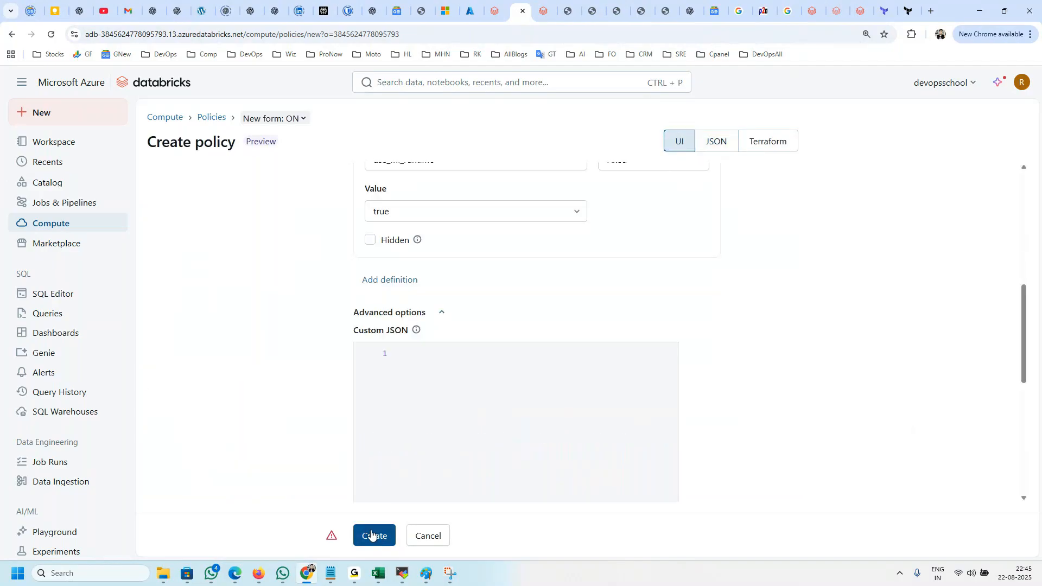
Step: Set the remaining blank definition between spark_version and use_ml_runtime to the field is_single_node
scroll(472, 456, "down", 7)
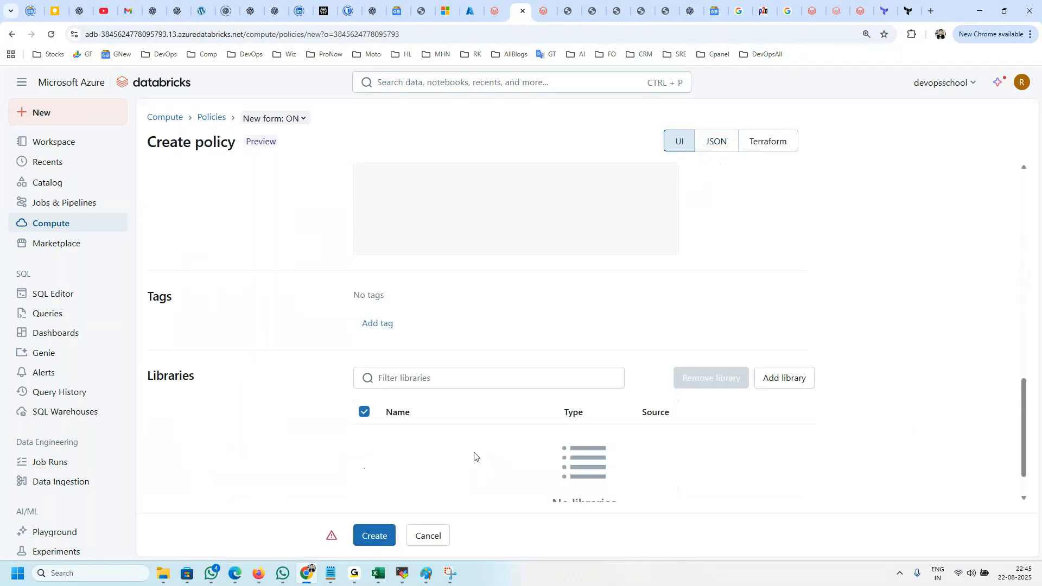
scroll(503, 461, "up", 10)
scroll(500, 459, "up", 2)
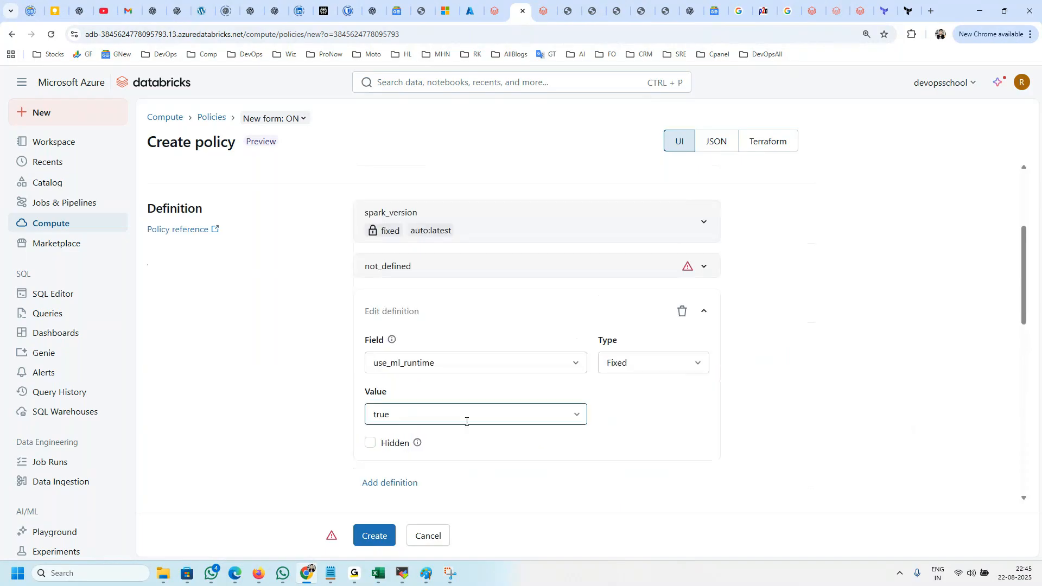
left_click(701, 265)
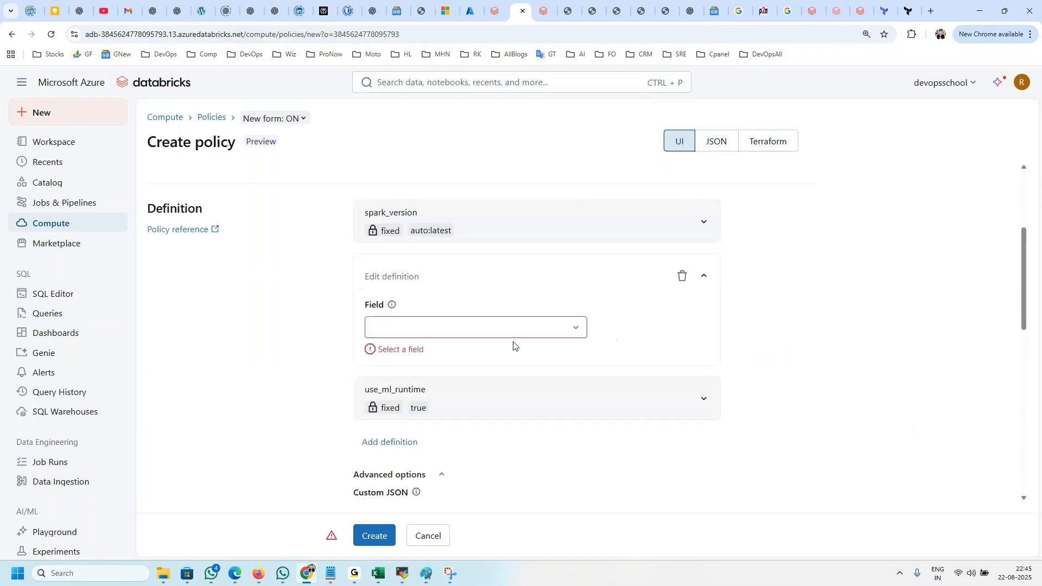
left_click(565, 326)
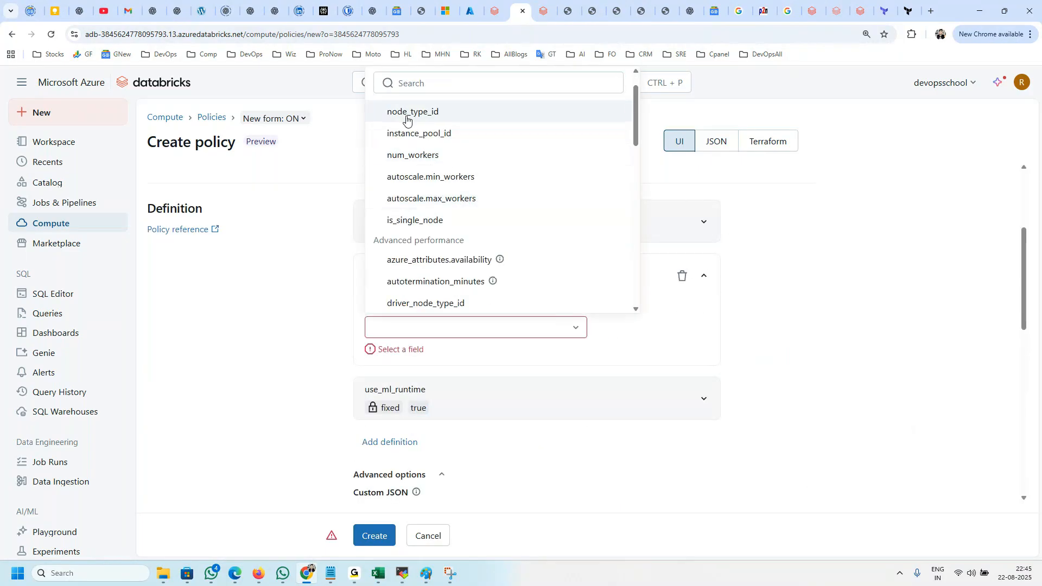
left_click(421, 220)
scroll(458, 367, "down", 4)
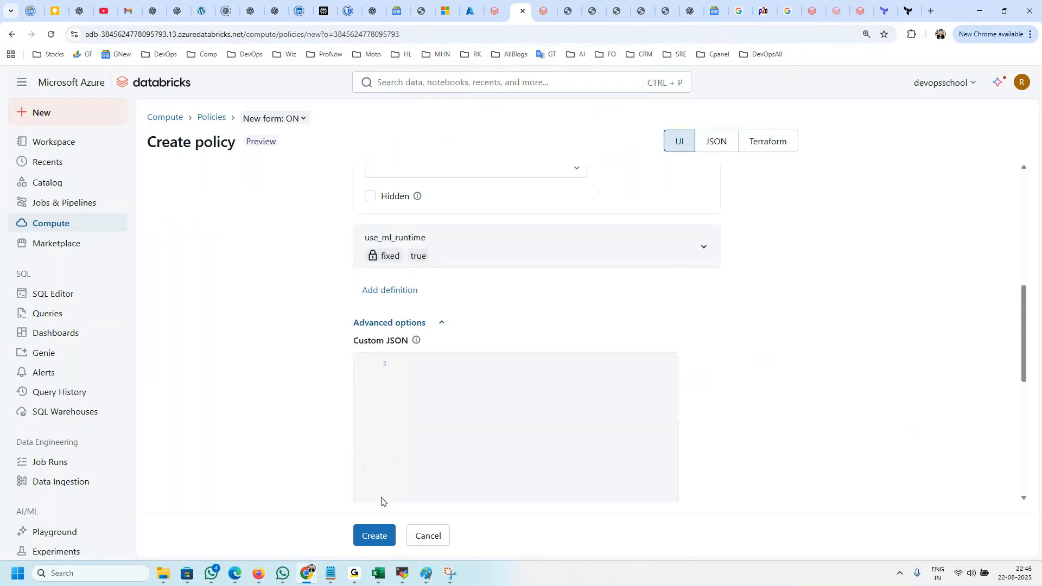
Step: Set the fixed is_single_node value to true and create the policy
left_click(374, 535)
scroll(426, 279, "up", 3)
left_click(433, 330)
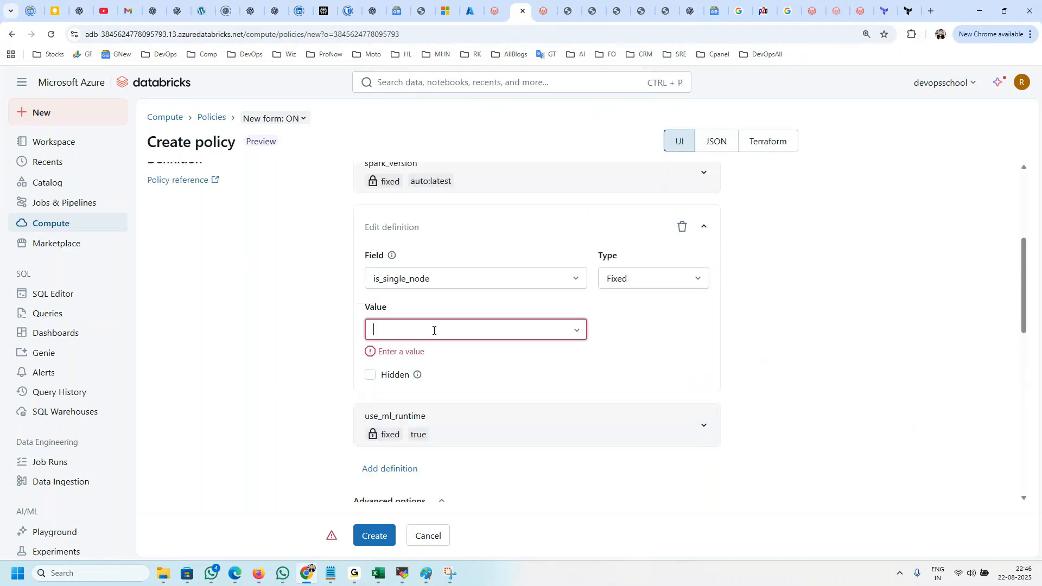
left_click(400, 356)
left_click(374, 535)
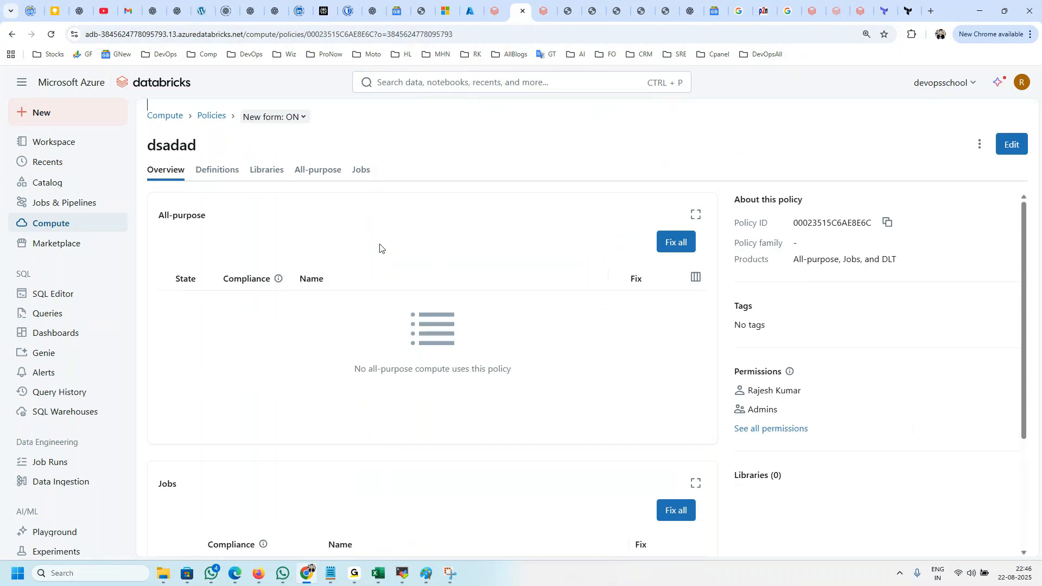
Step: Review the dsadad policy's definitions in the form view and as JSON
left_click(228, 172)
scroll(435, 390, "down", 2)
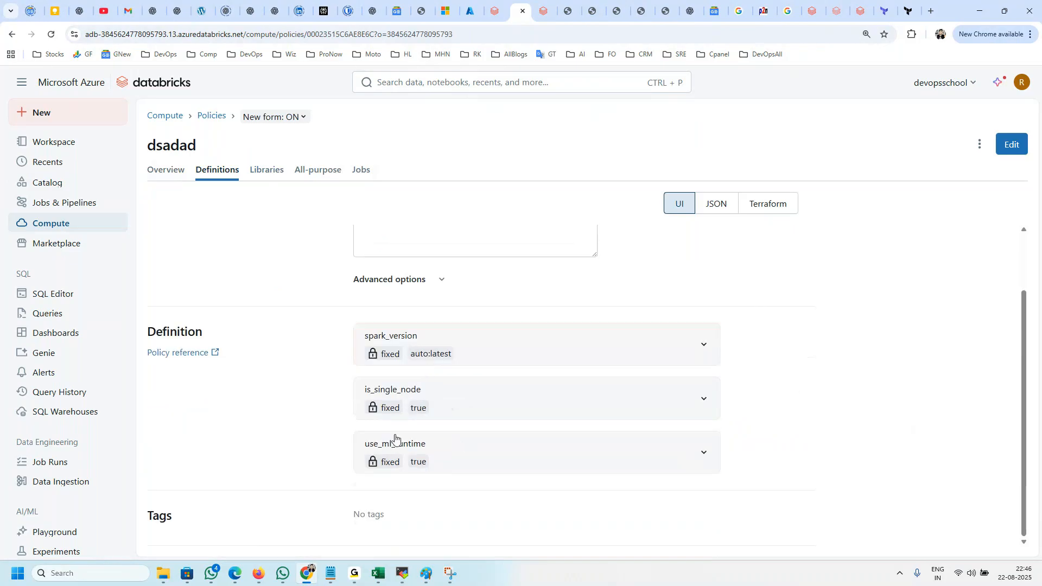
scroll(709, 258, "up", 2)
left_click(717, 202)
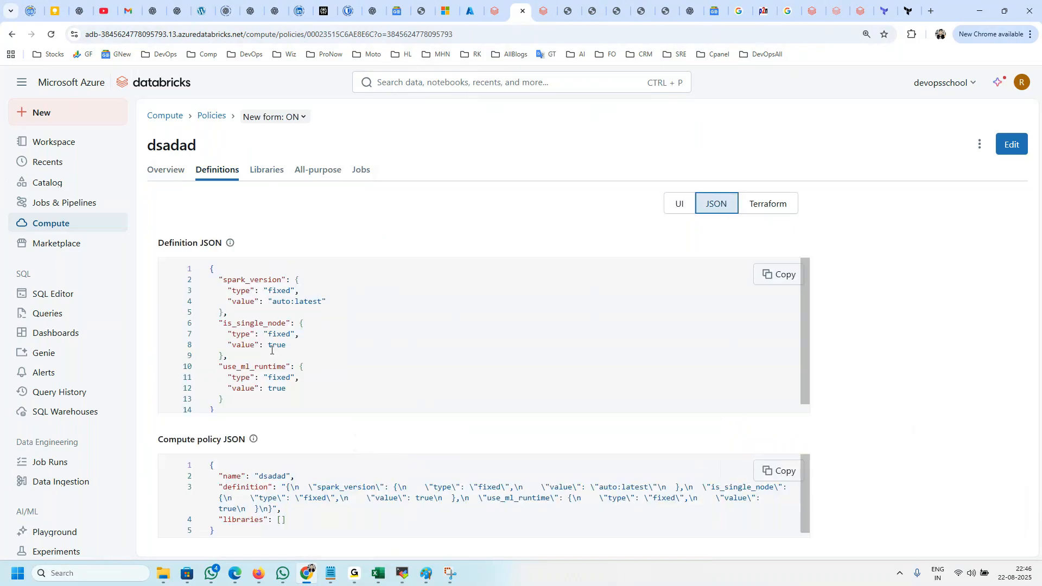
mouse_move(249, 280)
left_mouse_down()
mouse_move(302, 332)
mouse_move(324, 302)
mouse_move(246, 290)
left_mouse_up()
left_click_drag(243, 327, 295, 346)
left_click_drag(225, 400, 187, 335)
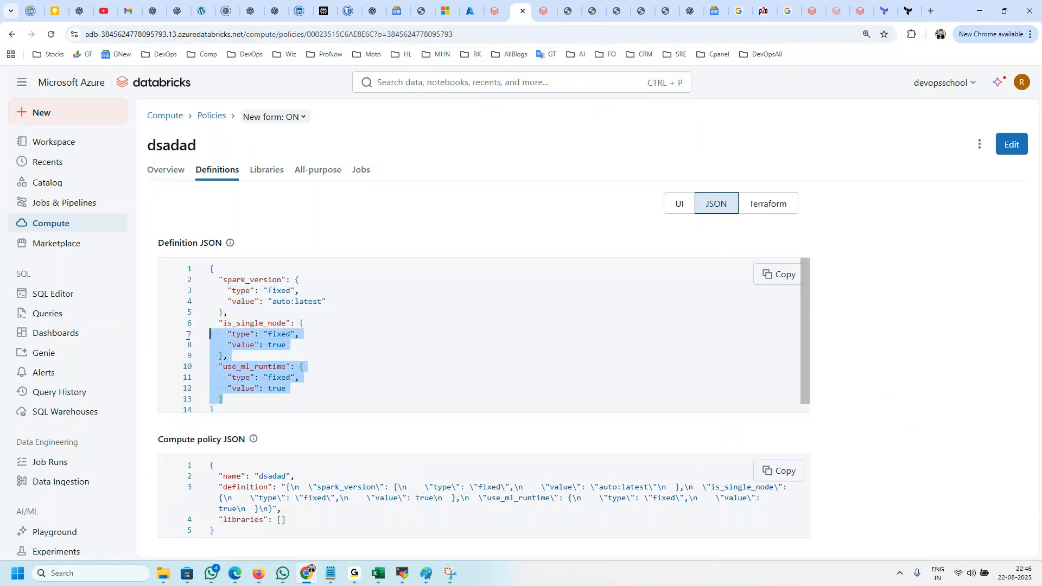
Step: Open a new compute form to check which policies it offers, and leave it without saving
left_click(70, 224)
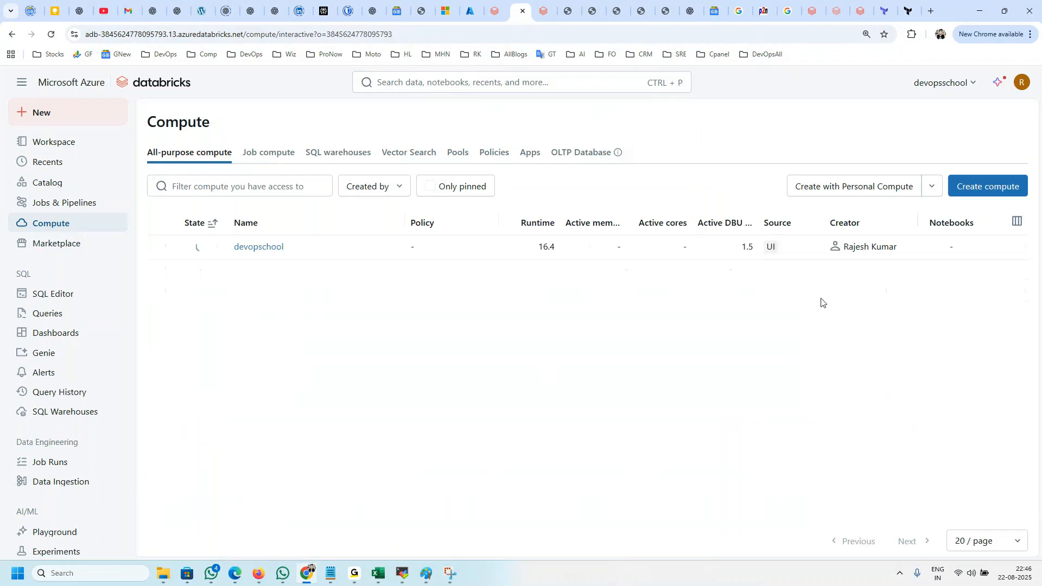
left_click(987, 186)
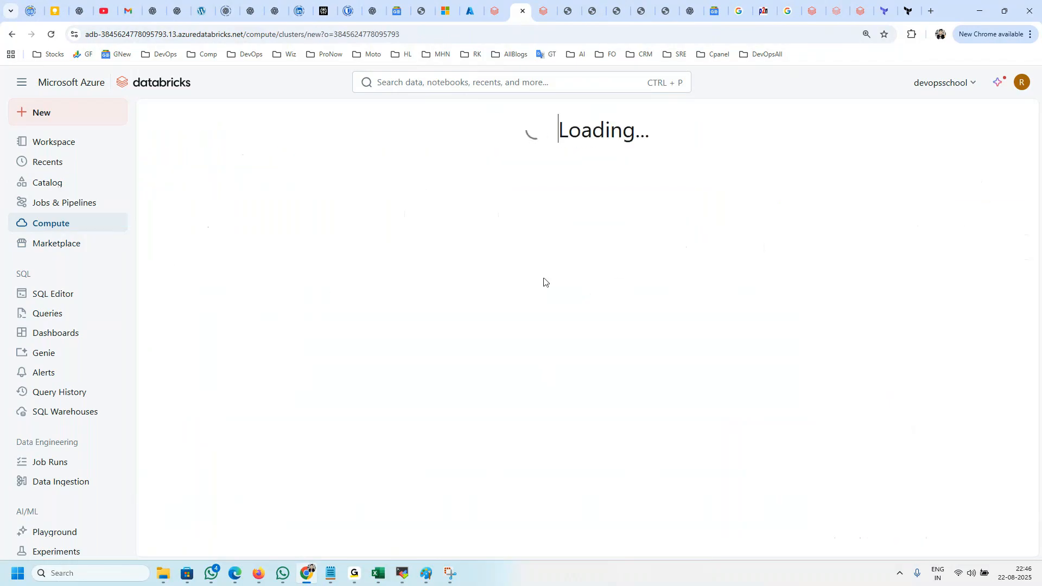
left_click(421, 248)
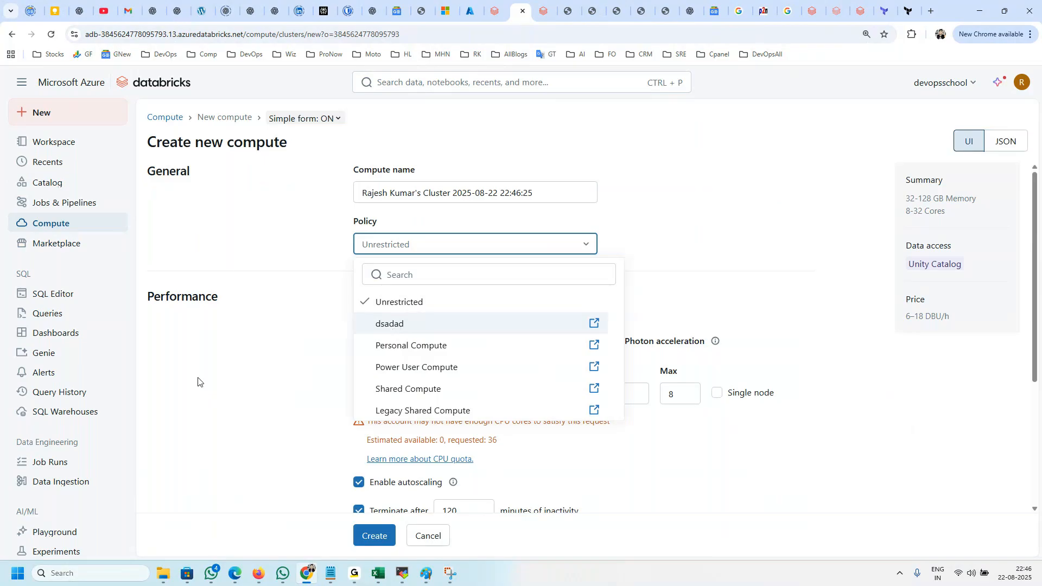
left_click(50, 223)
left_click(50, 224)
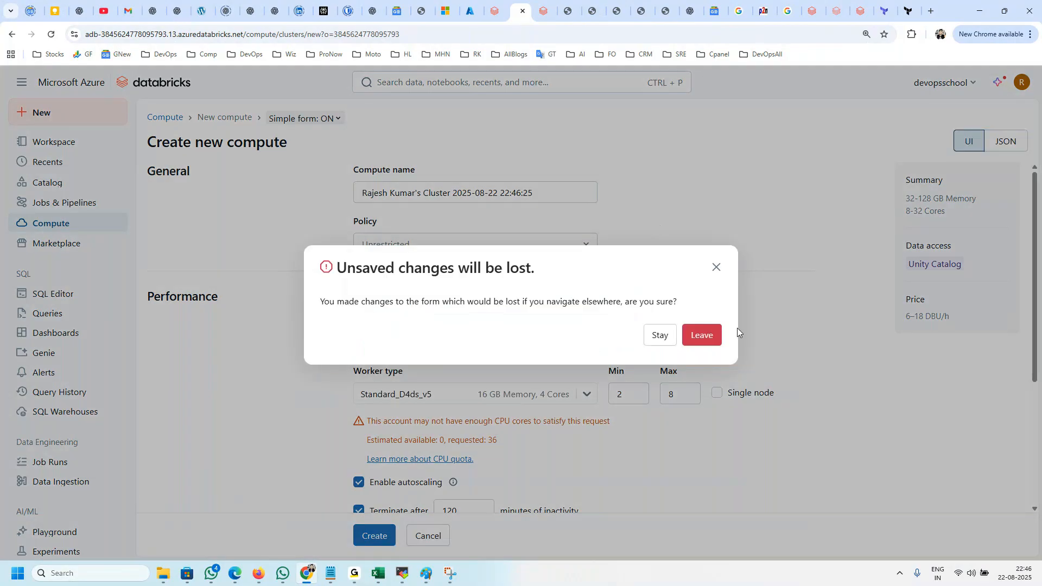
left_click(705, 341)
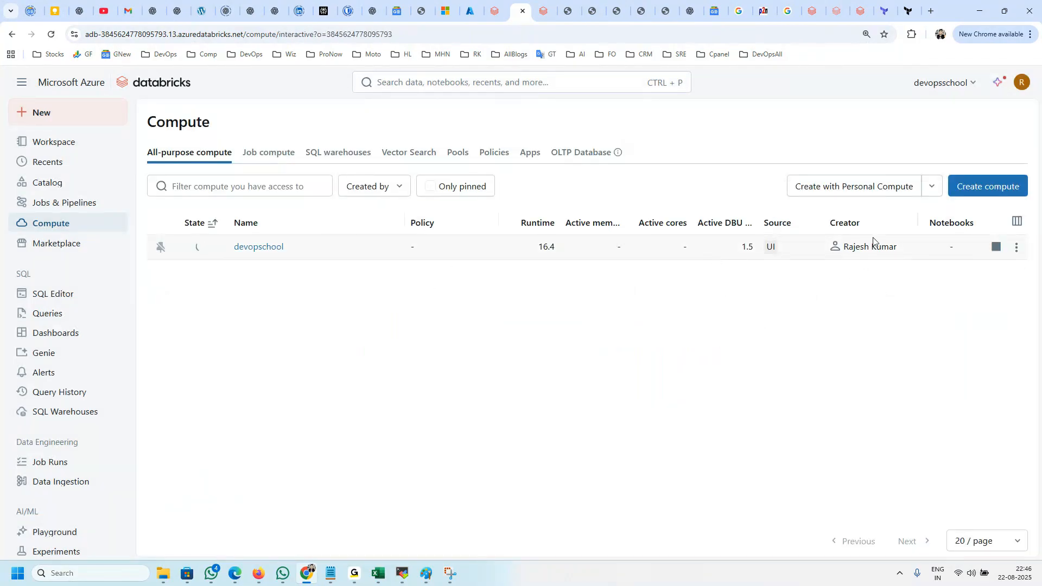
Step: Check the compute type of dsadad in the policies list and return to the all-purpose compute list
left_click(494, 153)
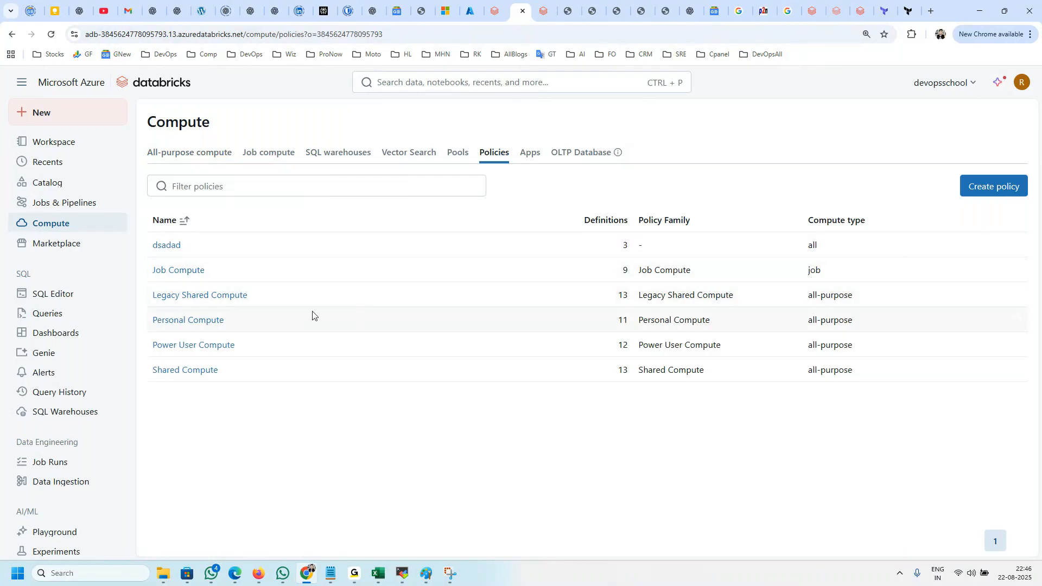
double_click(814, 246)
left_click(206, 157)
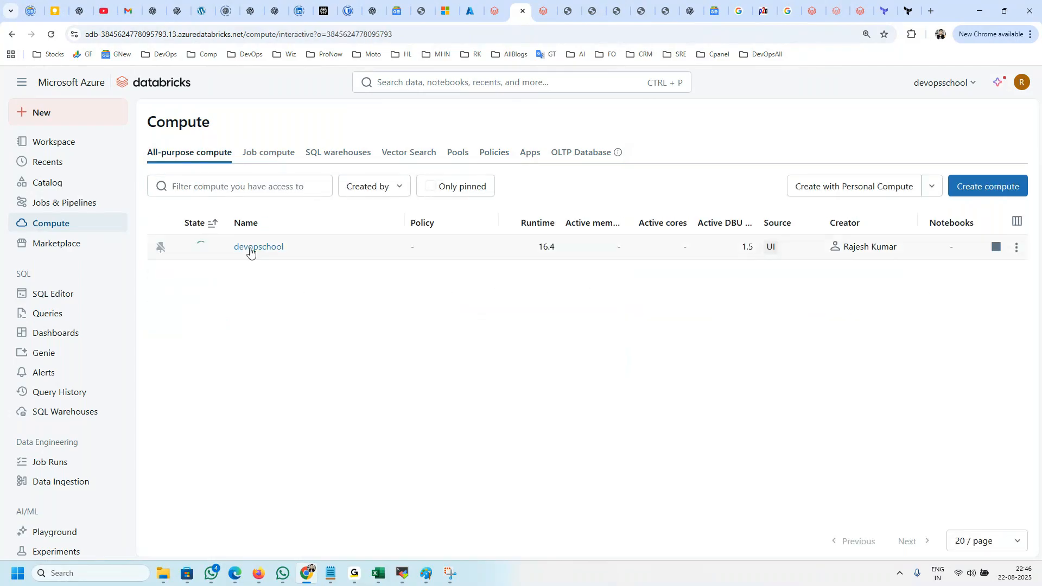
Step: Open the details of the latest ADD_NODES_FAILED event in the devopschool compute's event log
left_click(250, 248)
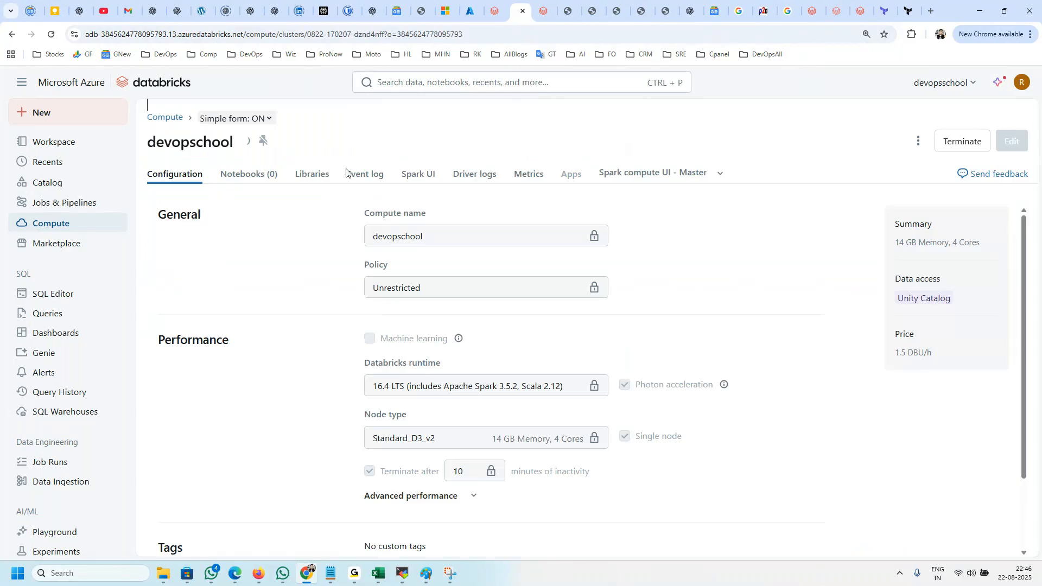
left_click(374, 174)
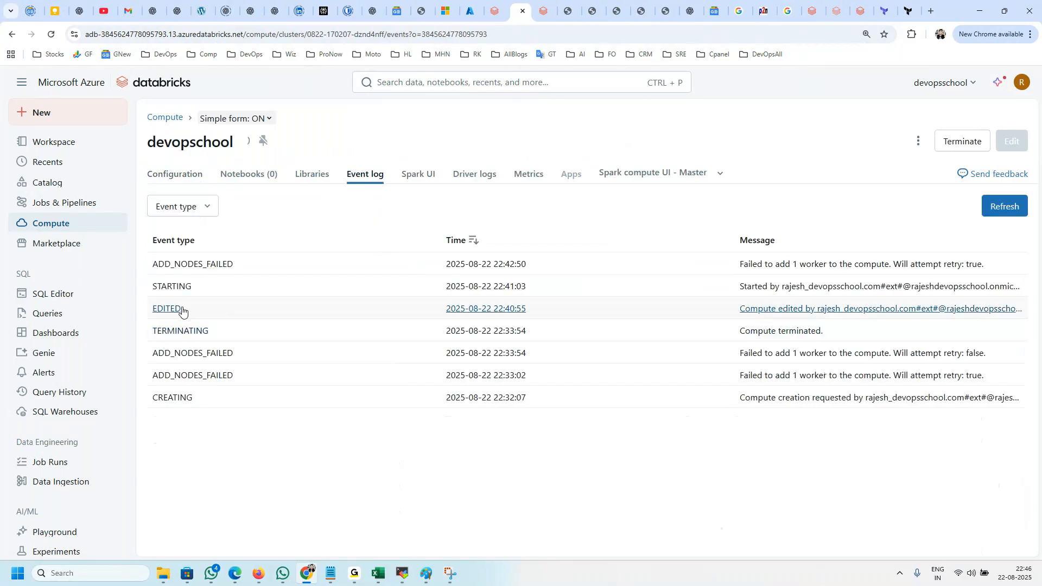
left_click_drag(227, 264, 170, 264)
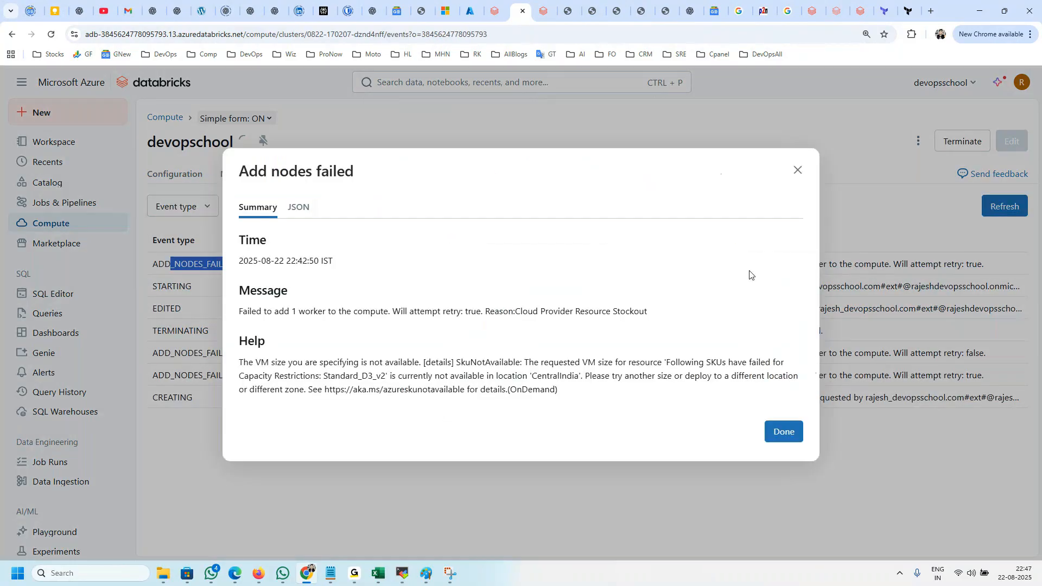
Step: Read the failed event's help text on VM size and location availability, and close the event details
left_click_drag(336, 366, 425, 364)
left_click_drag(602, 374, 379, 328)
left_click(526, 341)
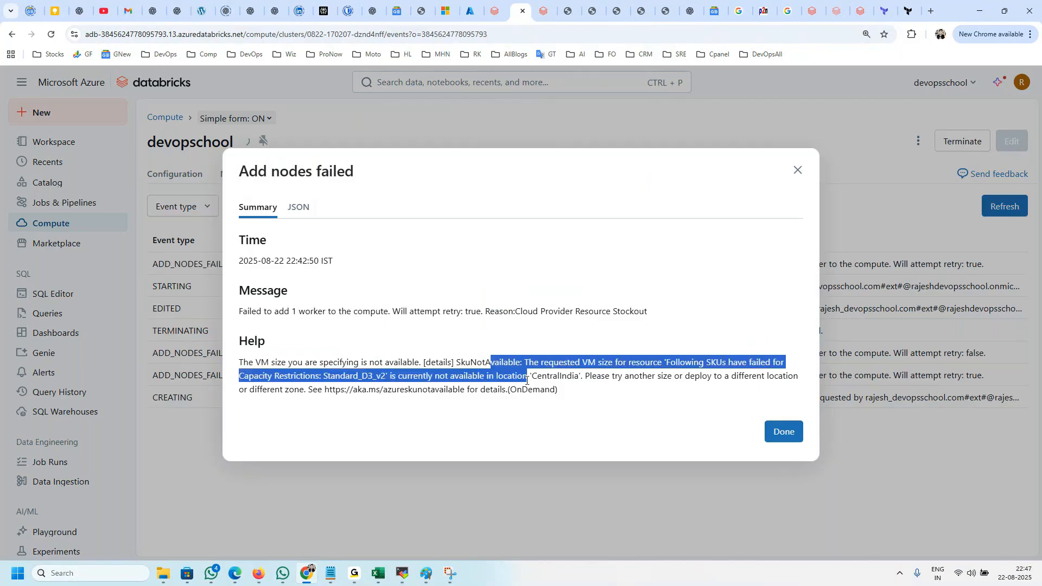
double_click(569, 372)
left_click_drag(591, 376, 707, 384)
left_click(731, 376)
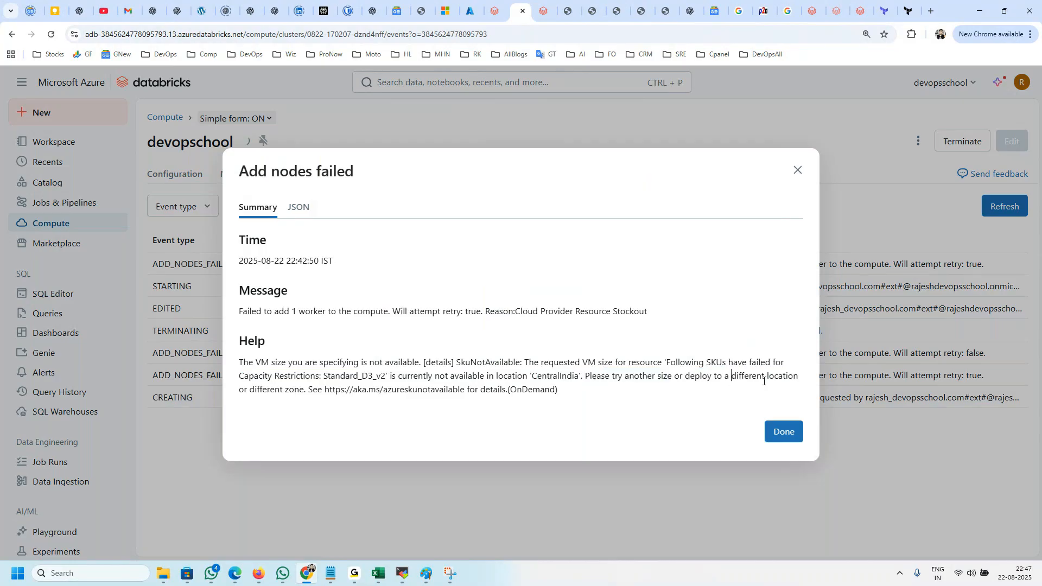
left_click_drag(286, 385, 418, 388)
left_click_drag(589, 393, 271, 350)
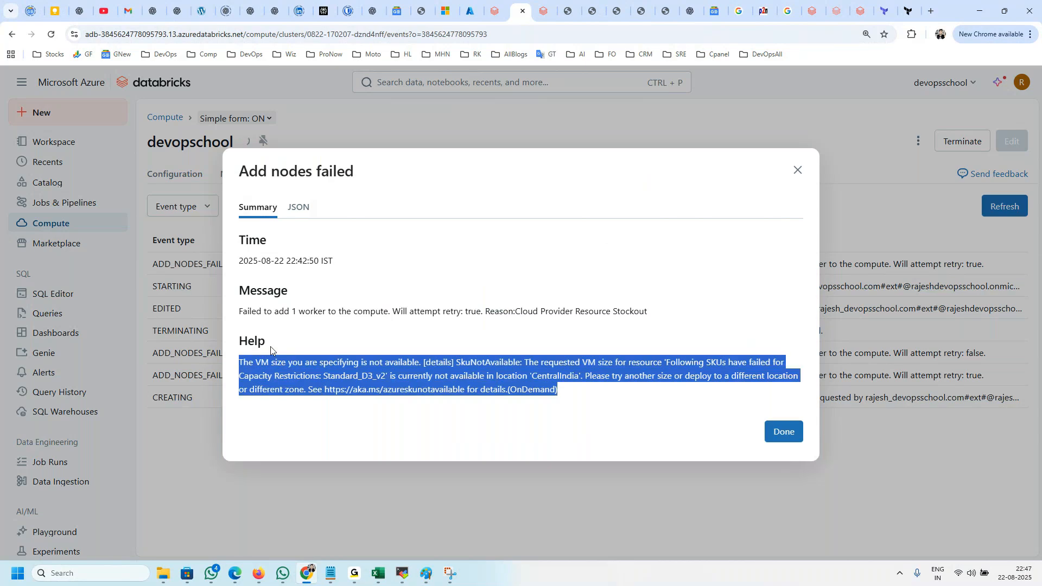
left_click(552, 393)
double_click(552, 391)
left_click(579, 421)
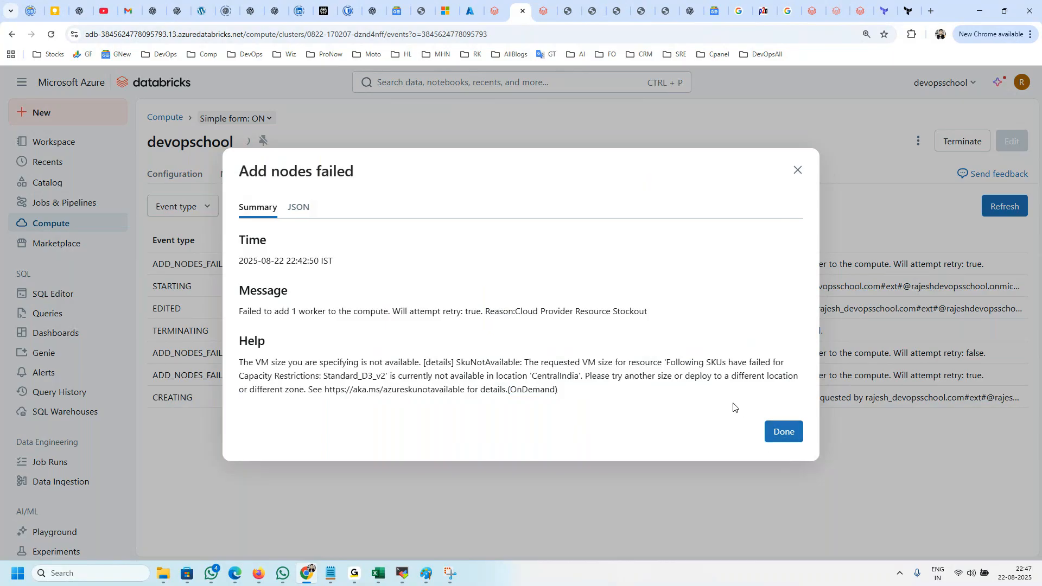
left_click(794, 433)
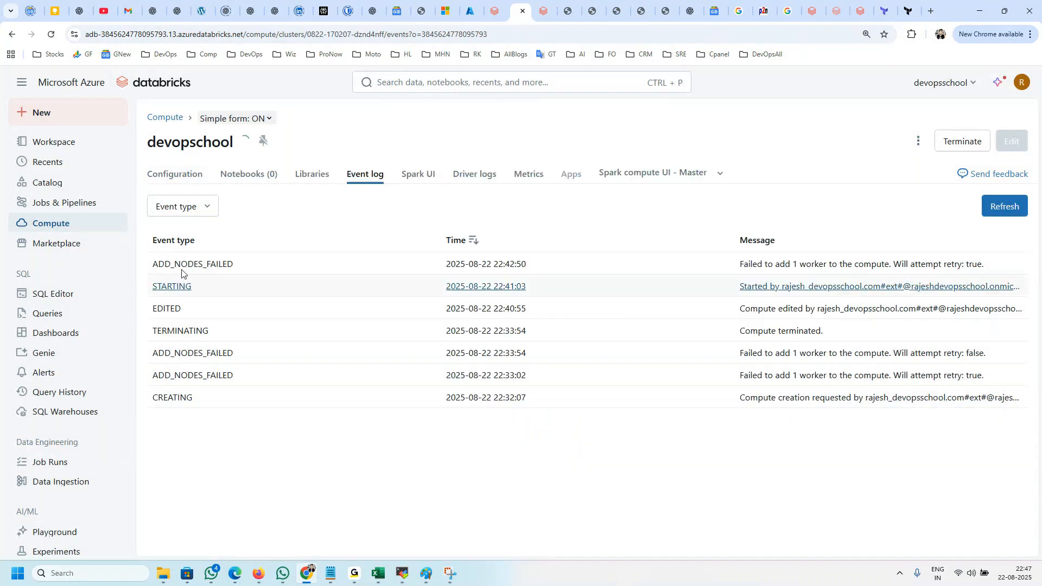
Step: Start creating a new compute and open its worker type choices
left_click(61, 223)
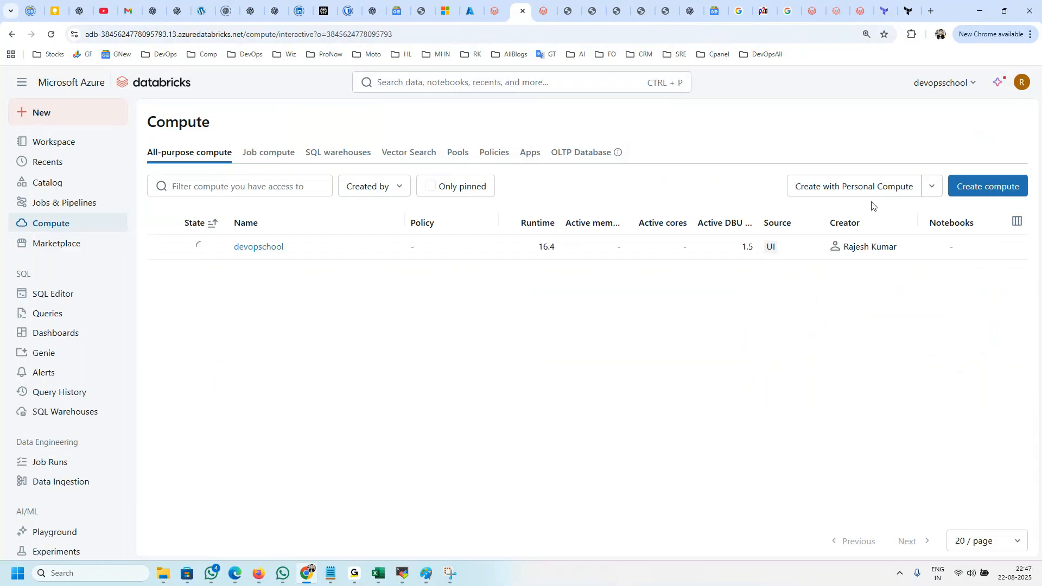
left_click(963, 191)
scroll(481, 367, "down", 3)
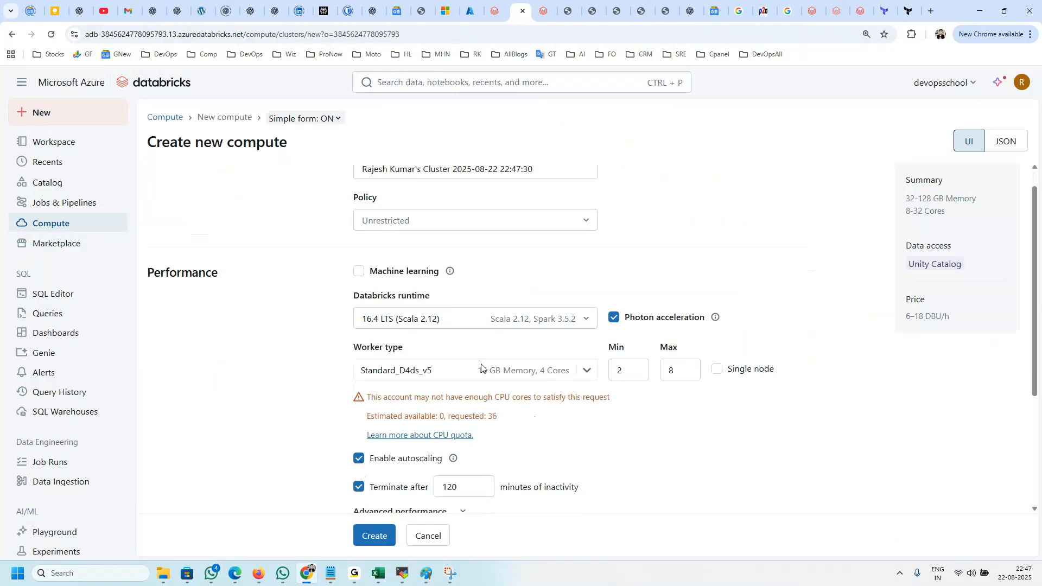
left_click(413, 260)
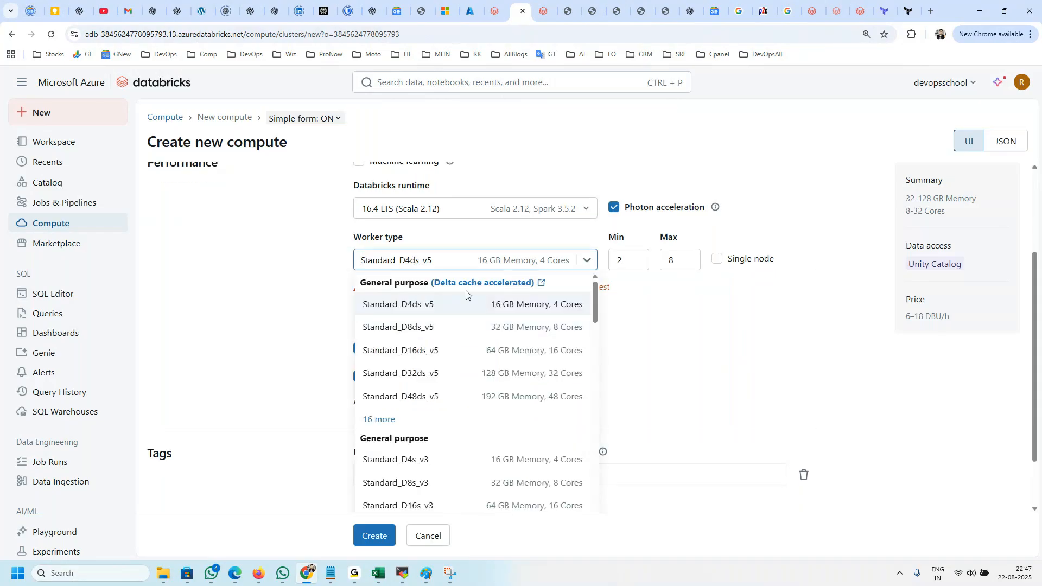
Step: Examine the worker types in every category, expanding the additional GPU accelerated types
scroll(495, 391, "down", 4)
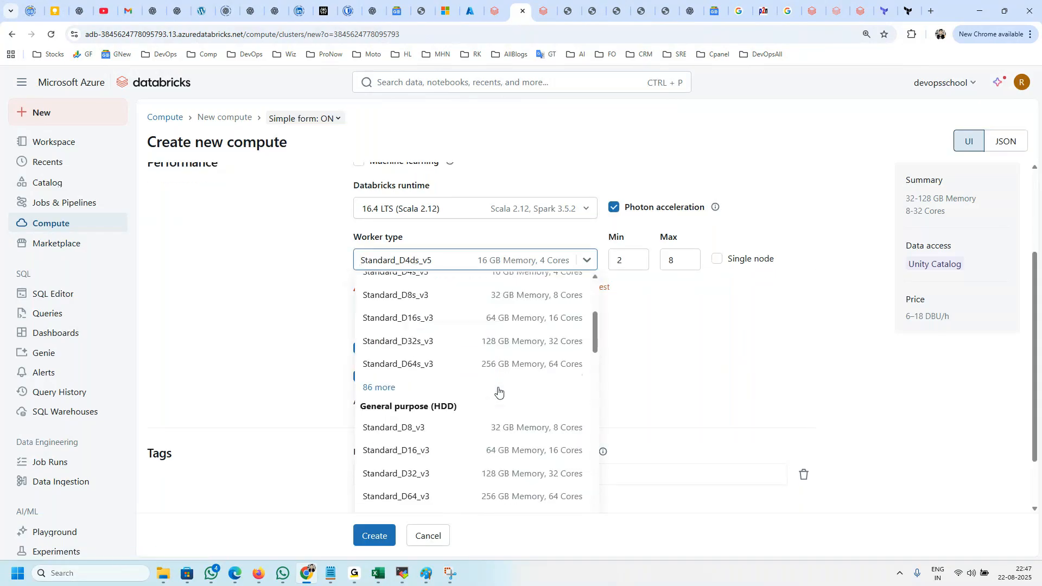
scroll(421, 384, "down", 3)
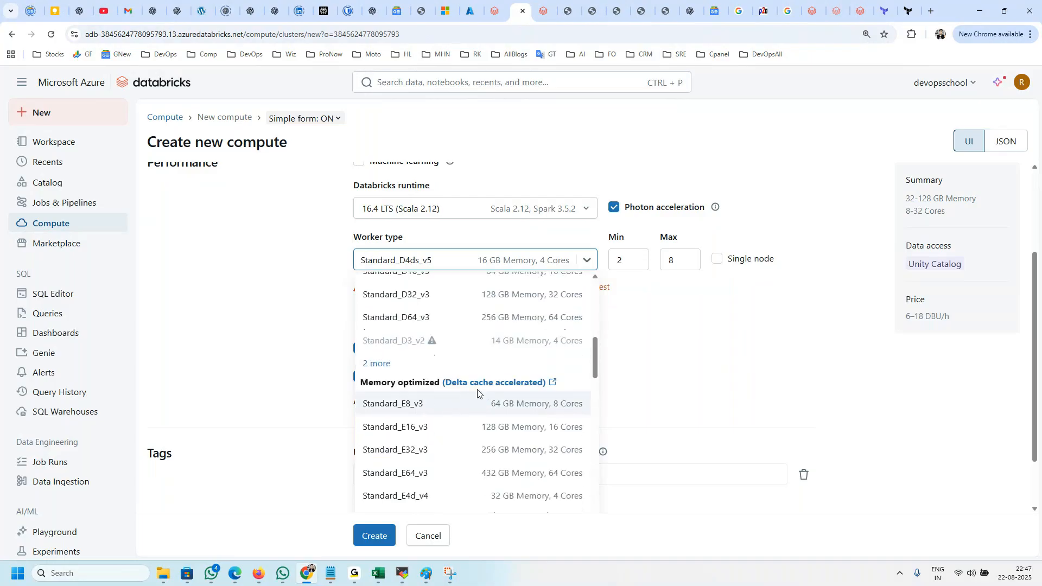
scroll(469, 391, "down", 10)
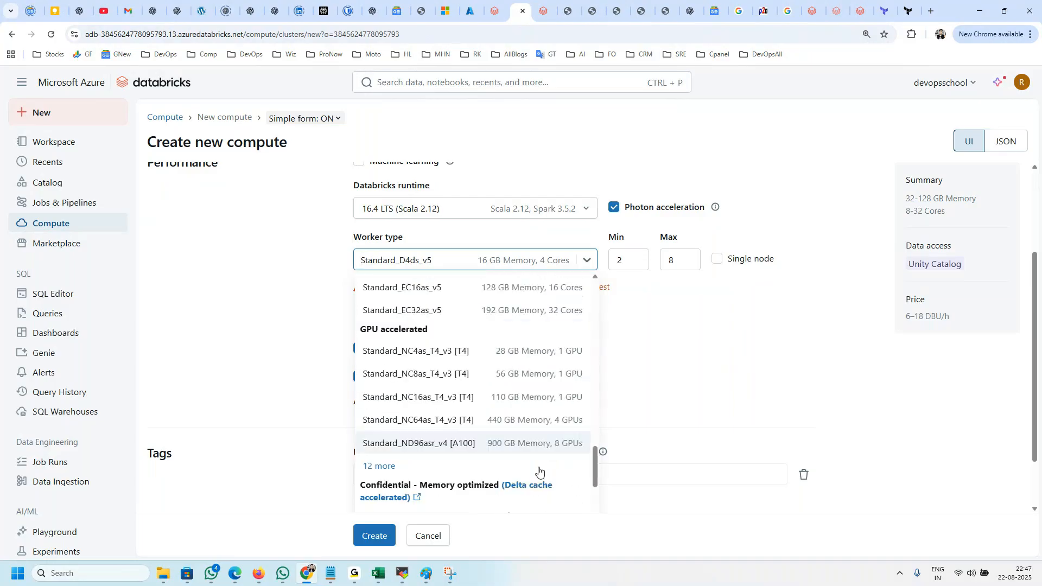
left_click(380, 467)
scroll(454, 473, "down", 3)
scroll(453, 473, "down", 5)
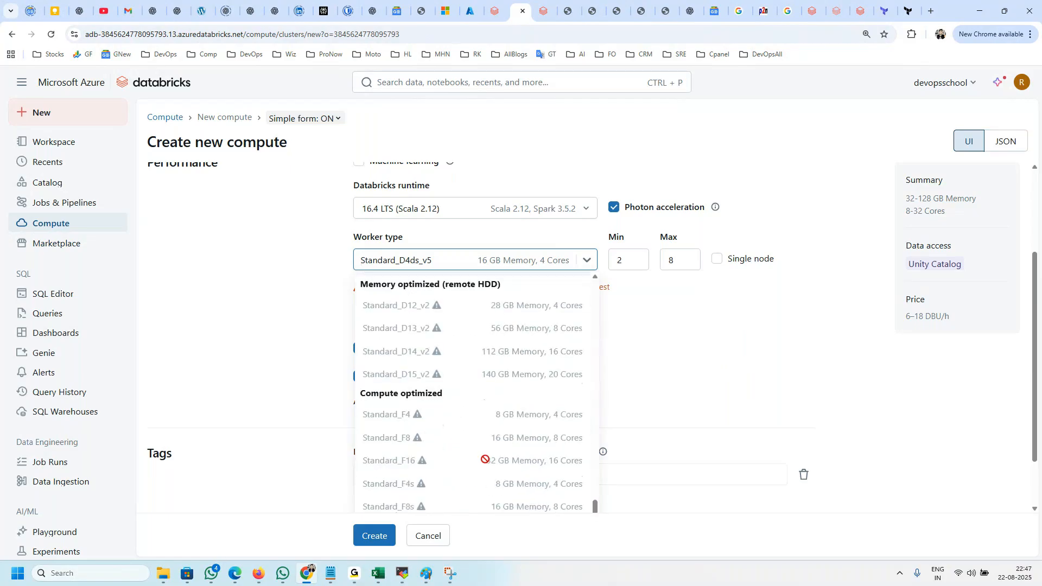
scroll(485, 460, "up", 15)
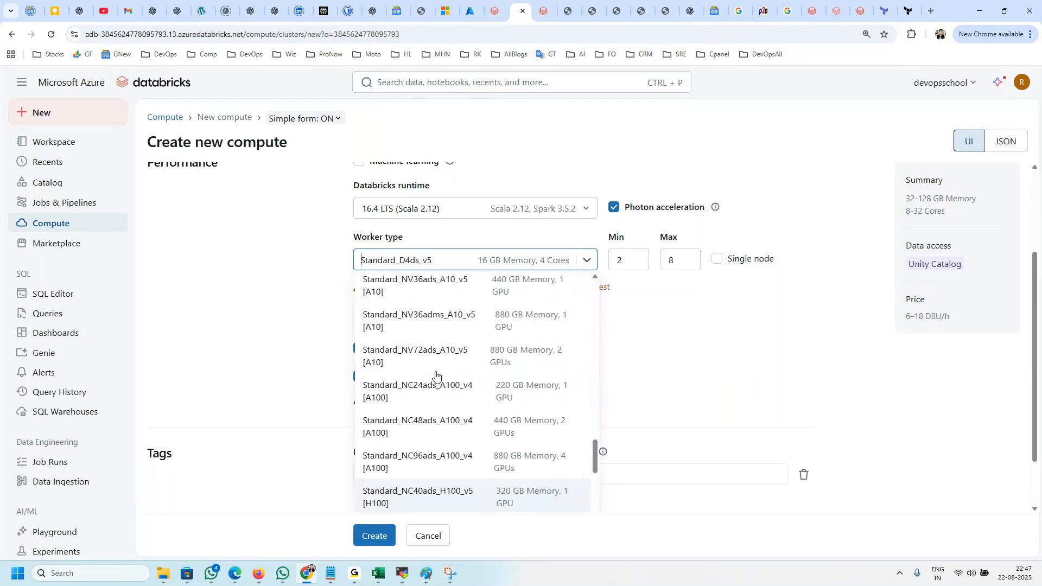
scroll(434, 373, "up", 10)
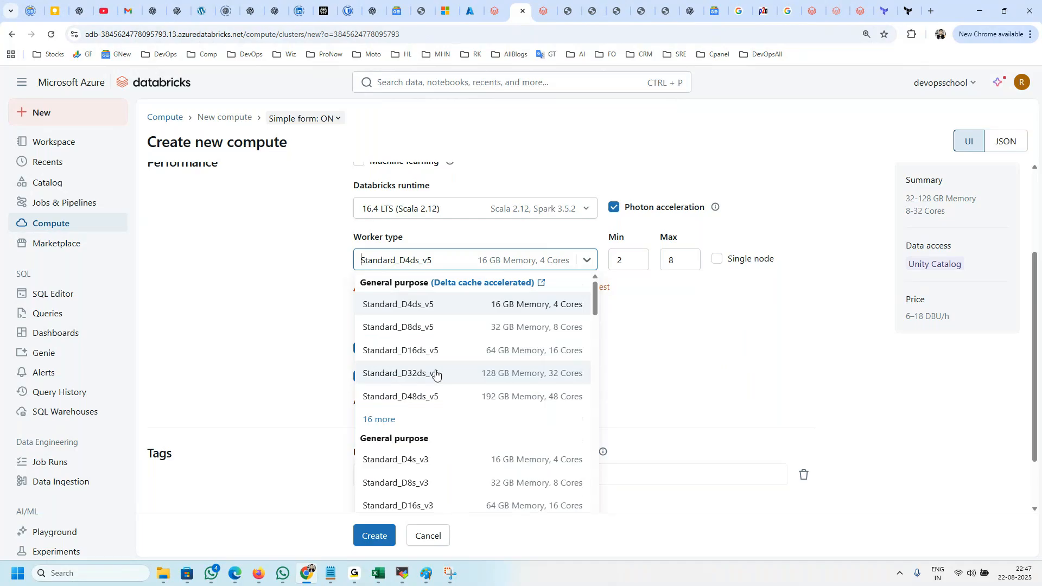
Step: Examine the remaining worker types, close the choices unchanged, and review the CPU quota warning in the new compute's performance settings
left_click(354, 287)
left_click_drag(354, 287, 475, 326)
left_click(518, 262)
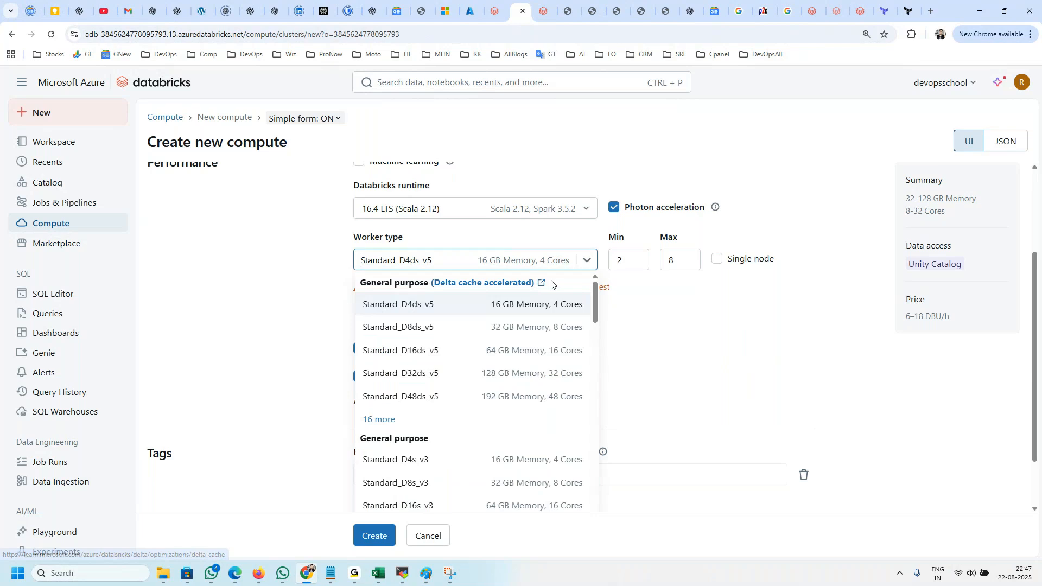
scroll(567, 377, "down", 5)
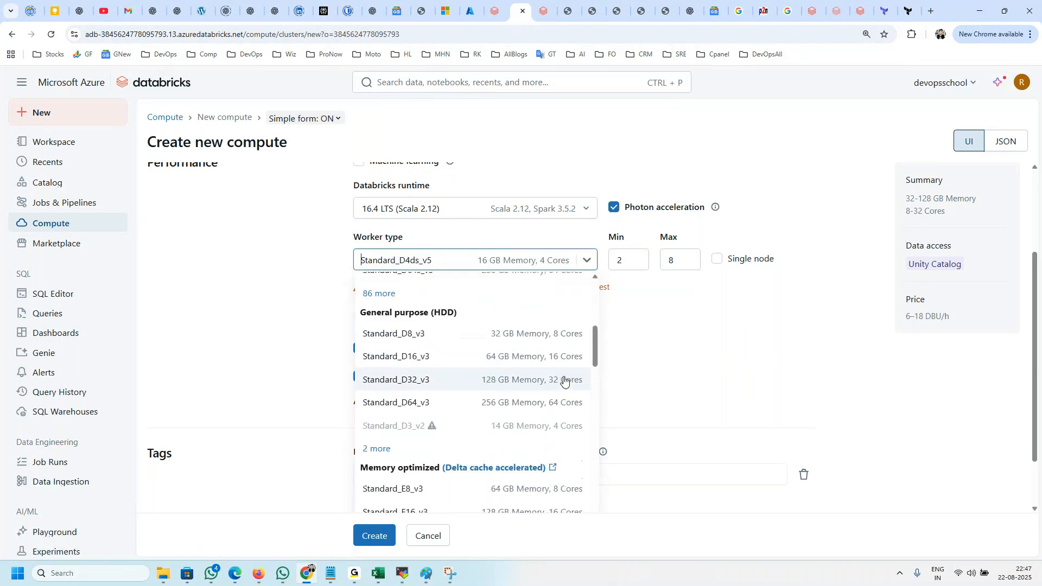
left_click(298, 293)
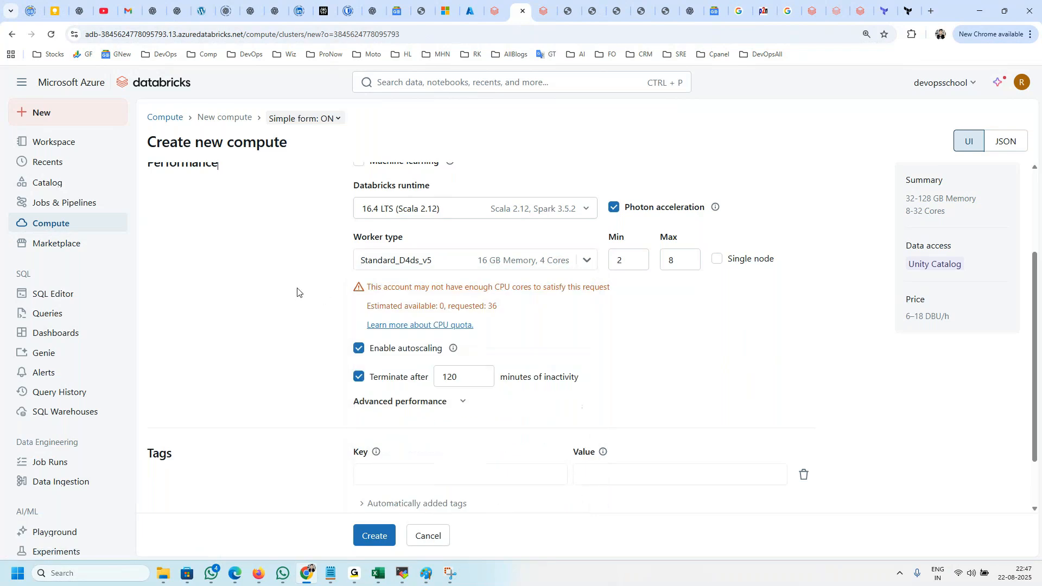
scroll(318, 316, "up", 3)
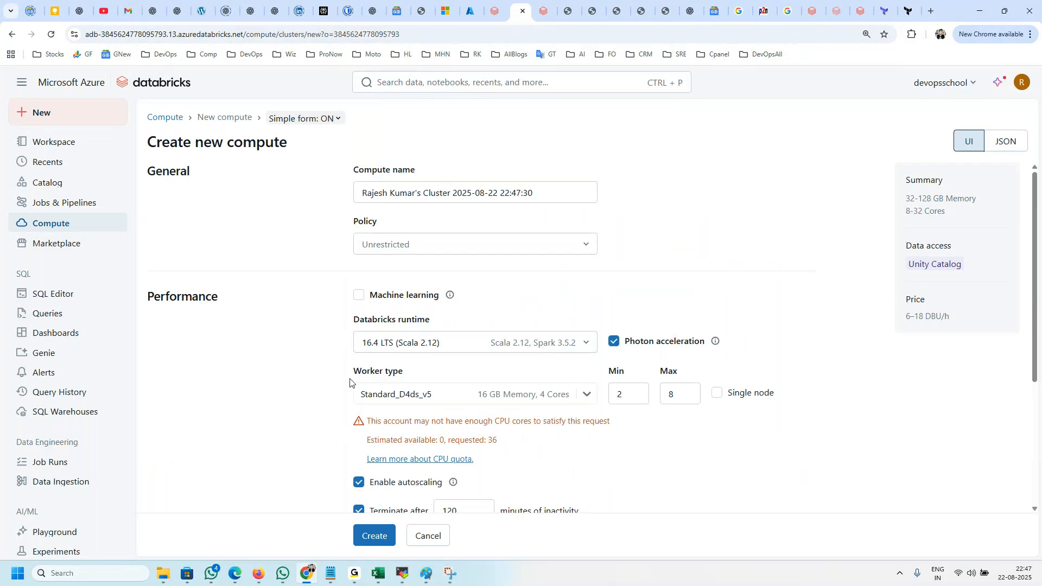
scroll(437, 415, "down", 2)
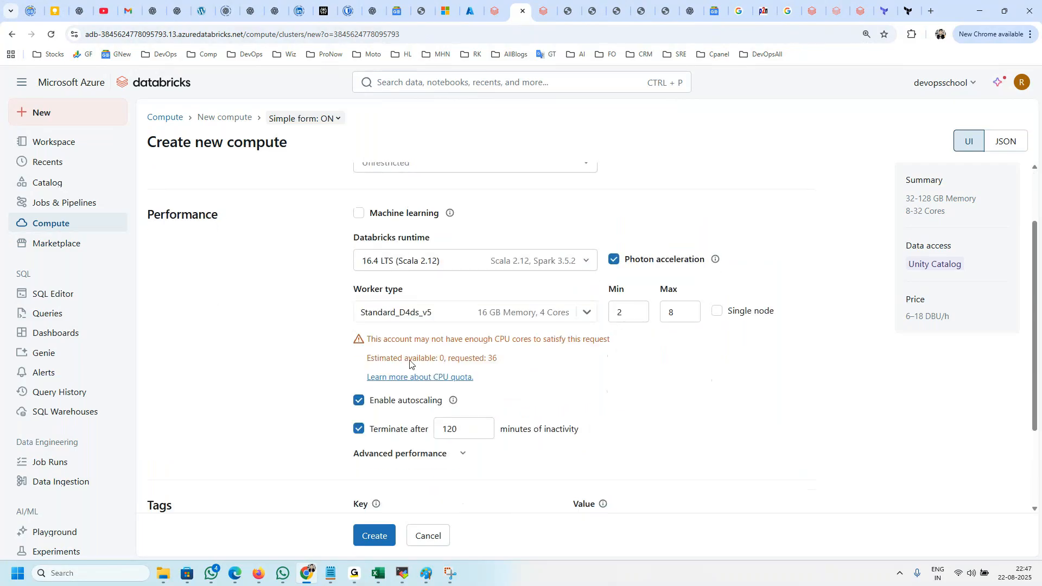
scroll(395, 384, "down", 2)
scroll(392, 388, "up", 3)
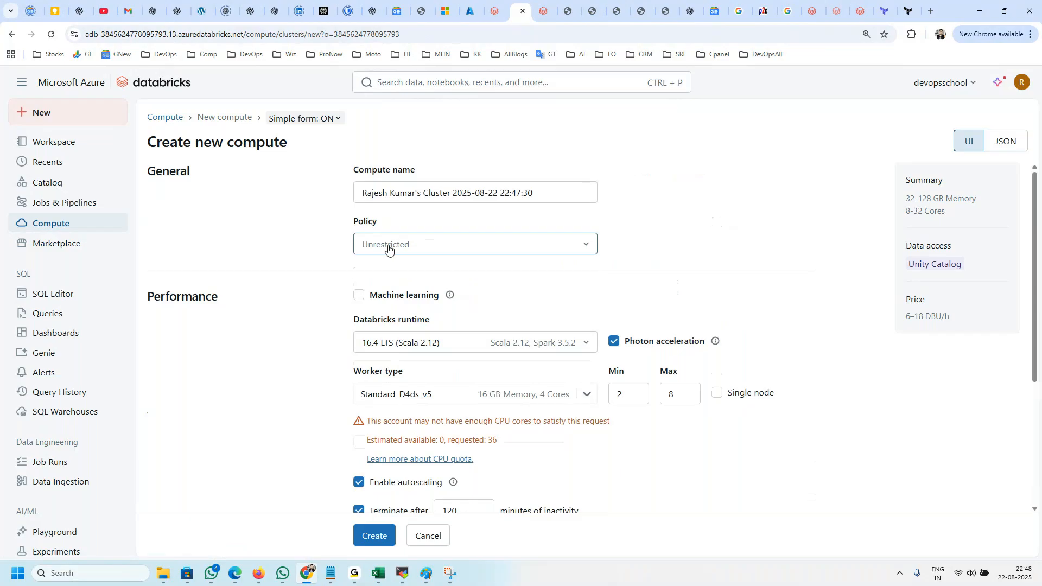
Step: Review the policies available for the new compute, leaving the Unrestricted policy selected
left_click(421, 187)
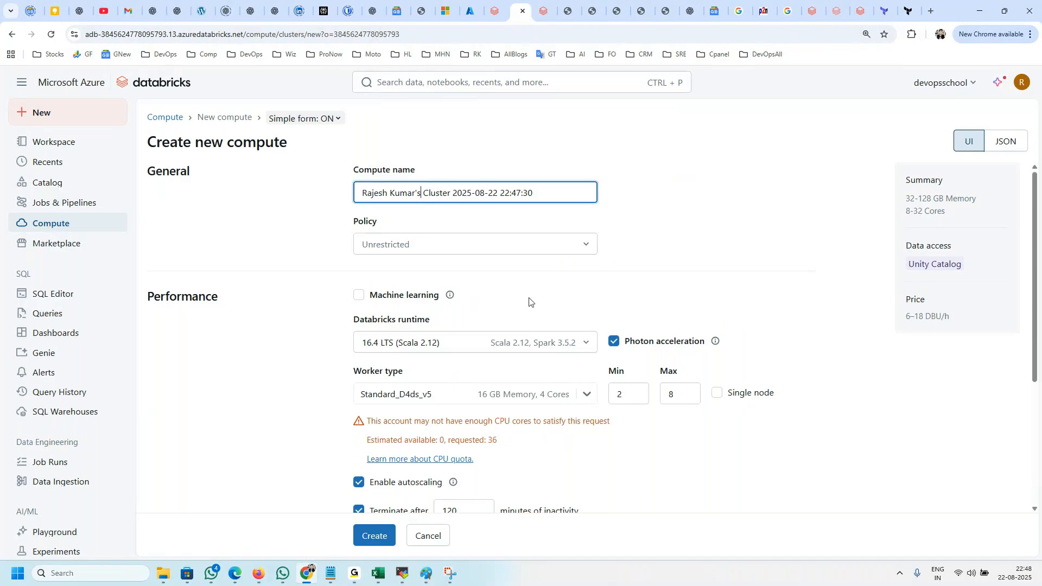
left_click(524, 245)
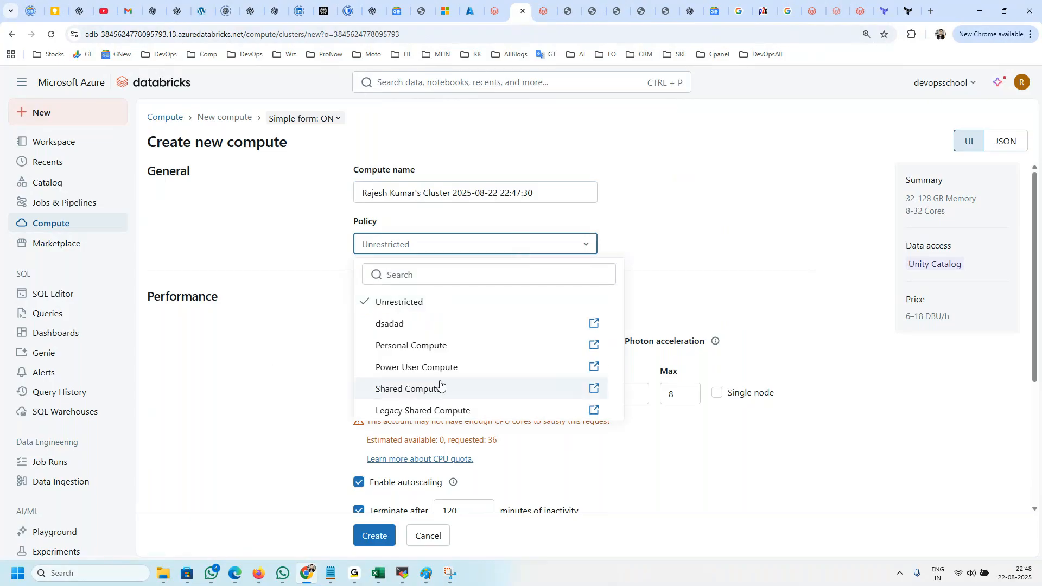
left_click(293, 387)
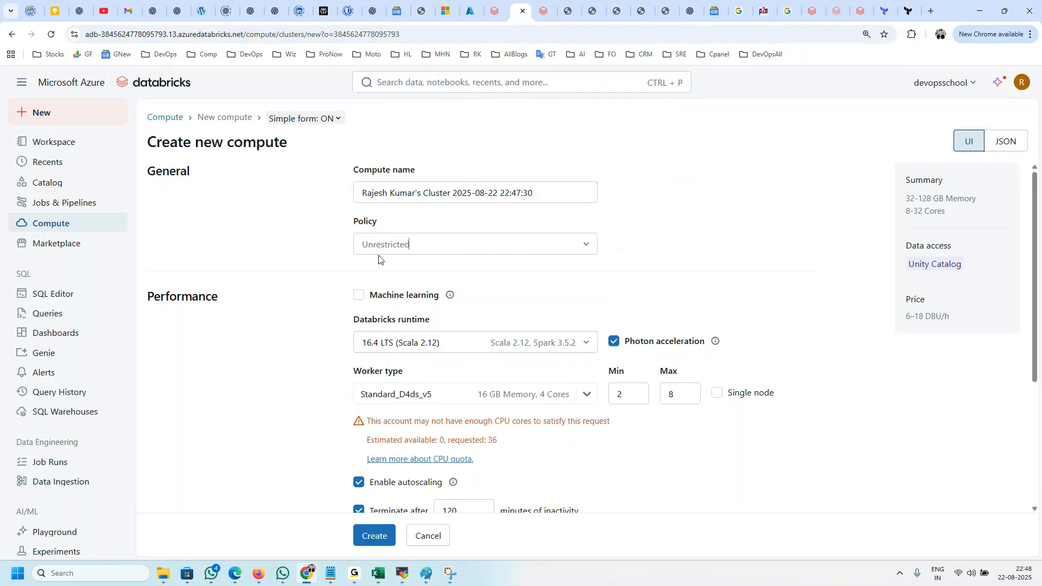
left_click(380, 246)
left_click(281, 367)
scroll(402, 255, "down", 2)
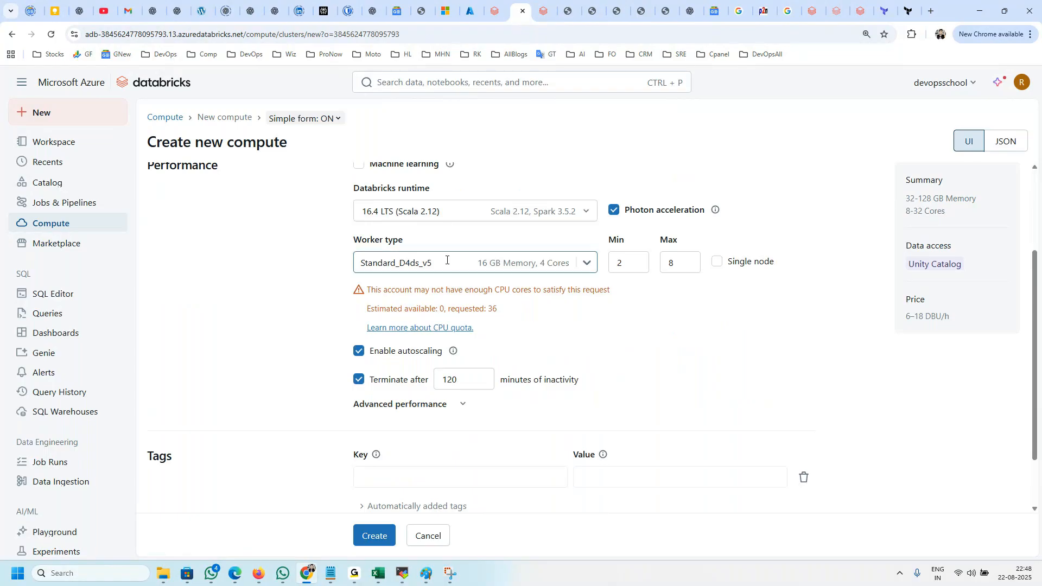
Step: Examine the available Databricks runtime versions with their Scala and Spark versions, and close the choices without changing the selection
left_click(423, 212)
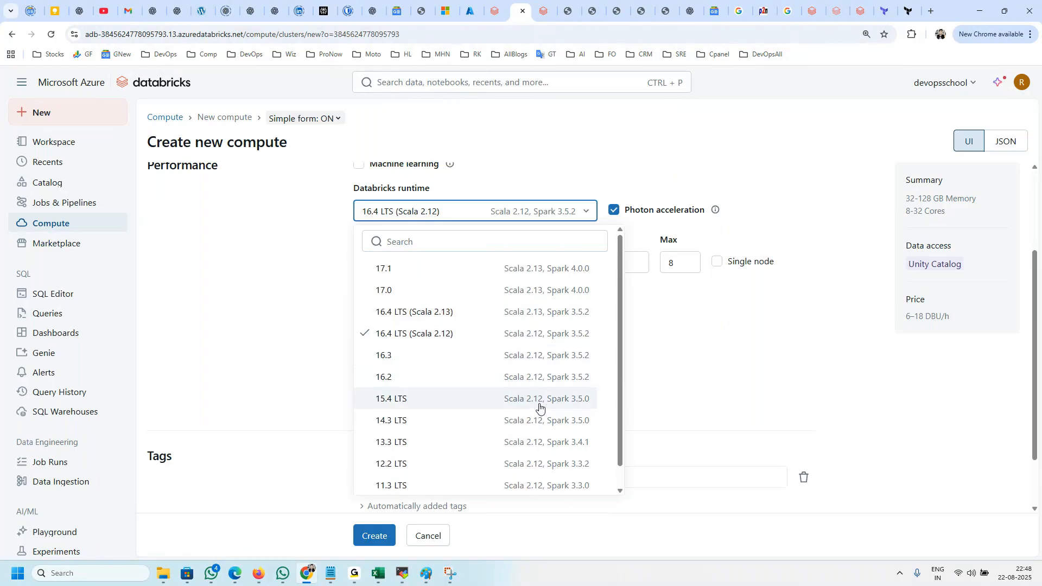
scroll(537, 418, "down", 1)
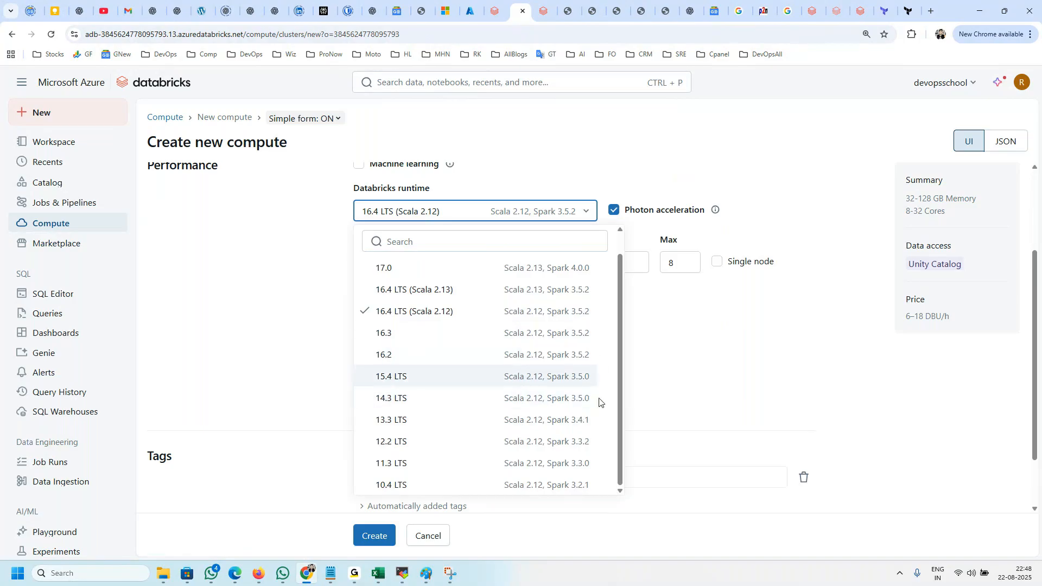
scroll(591, 380, "up", 1)
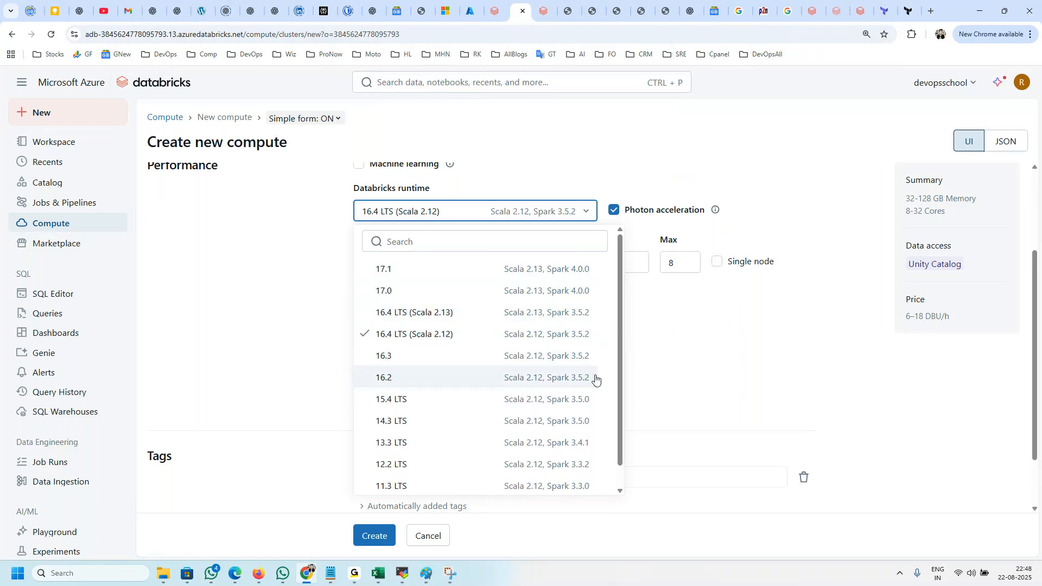
scroll(597, 438, "down", 1)
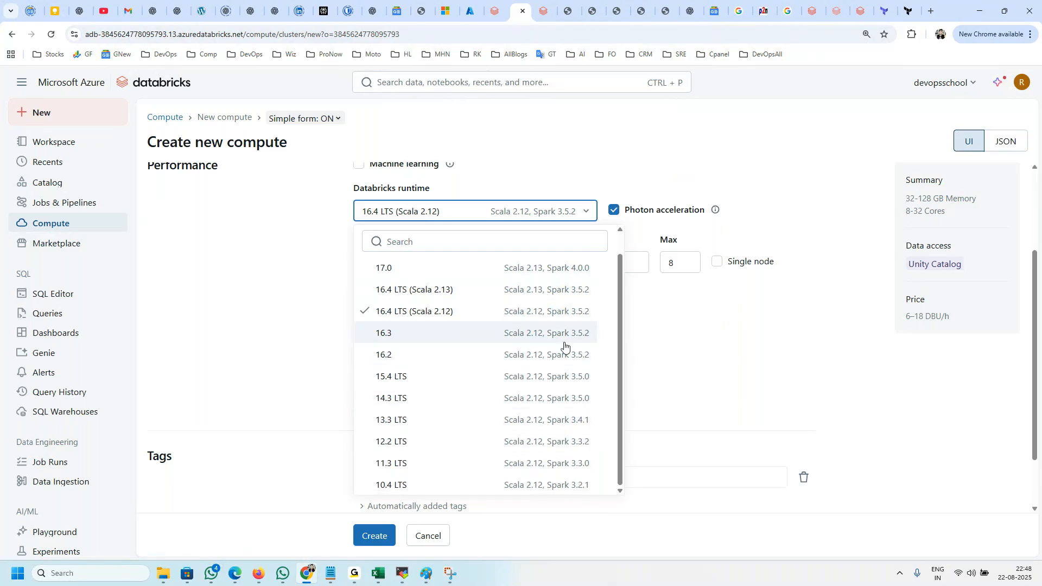
scroll(577, 380, "up", 1)
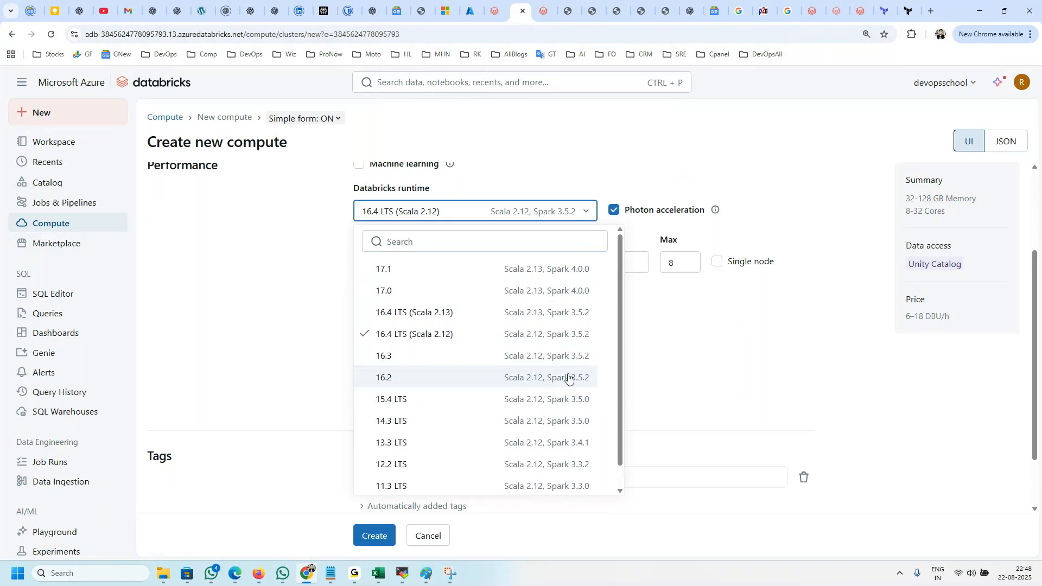
scroll(573, 378, "down", 1)
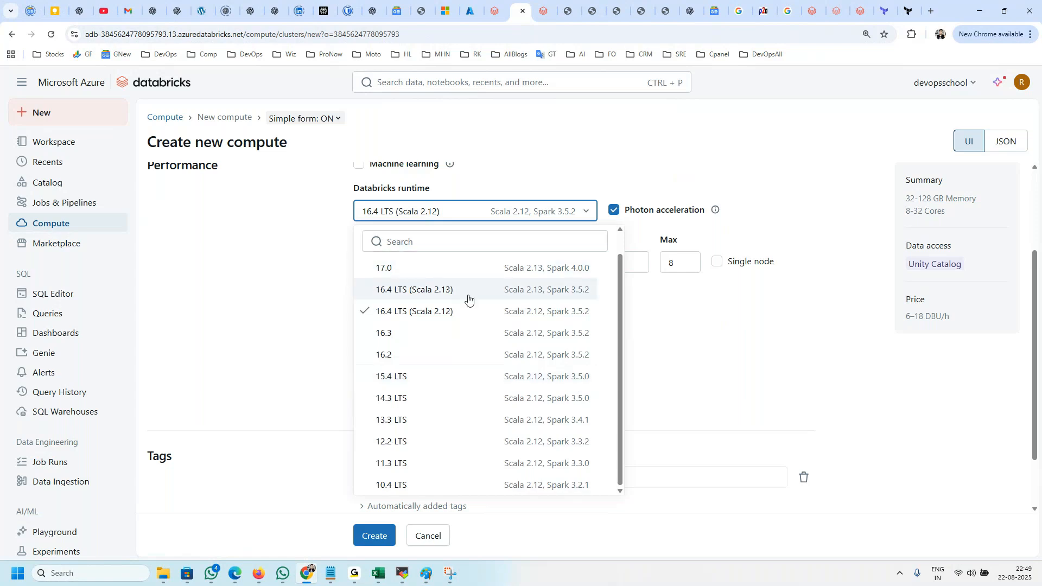
left_click(284, 292)
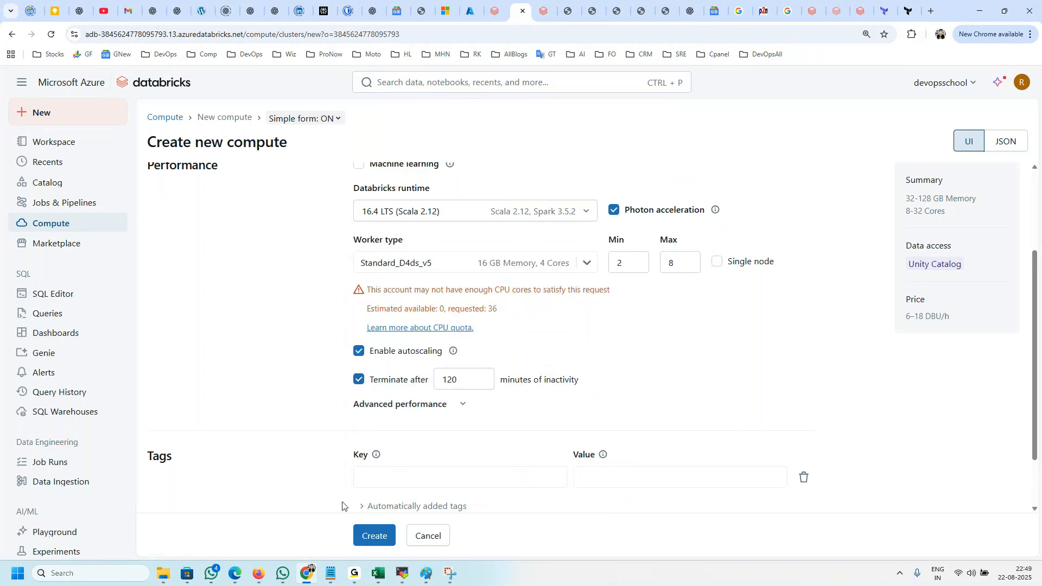
Step: Return to the compute list and review the devopschool compute's configuration down to its advanced section
left_click(54, 223)
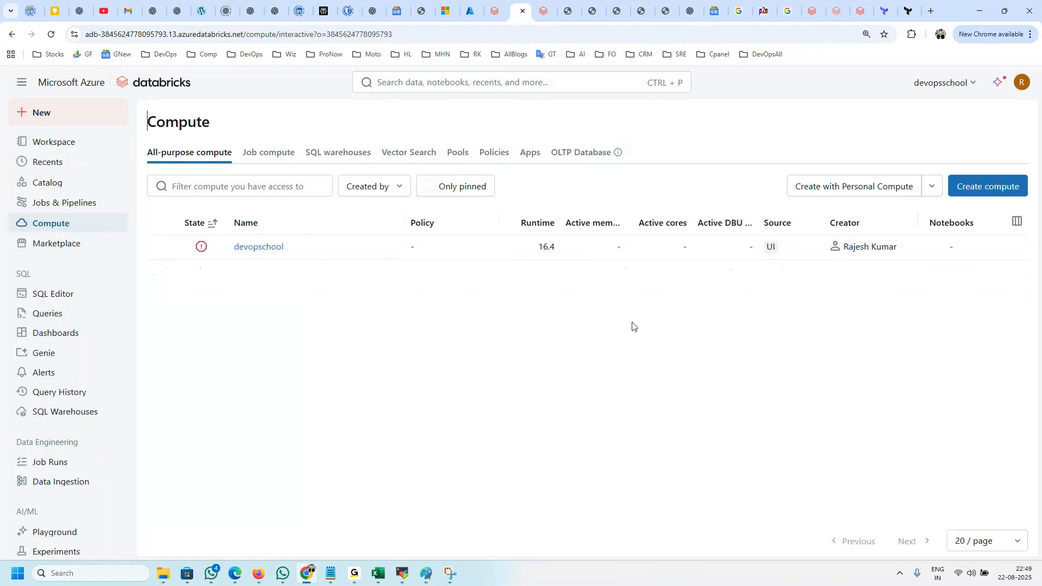
left_click(259, 247)
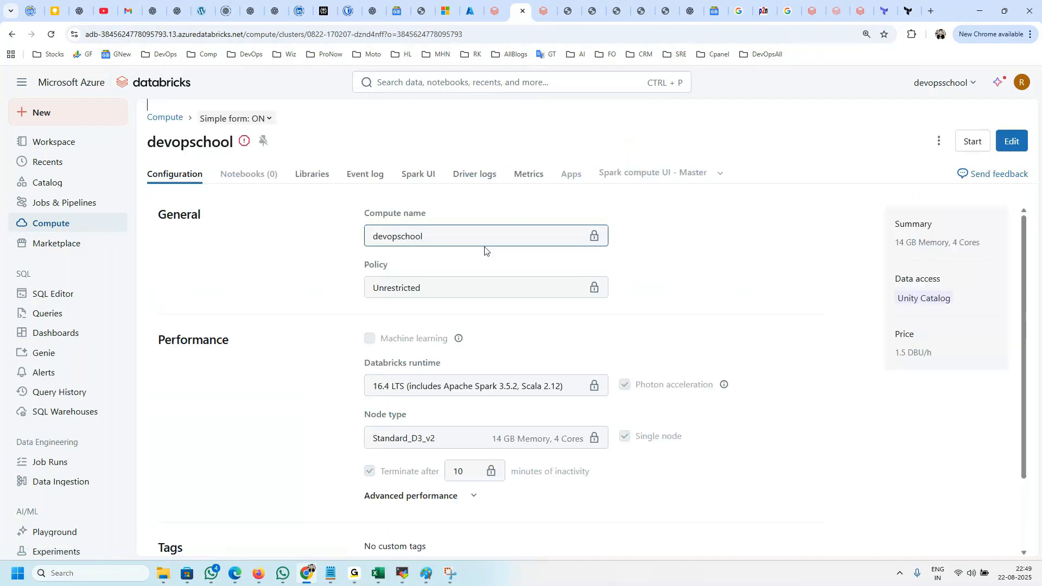
scroll(611, 233, "down", 1)
scroll(928, 197, "up", 1)
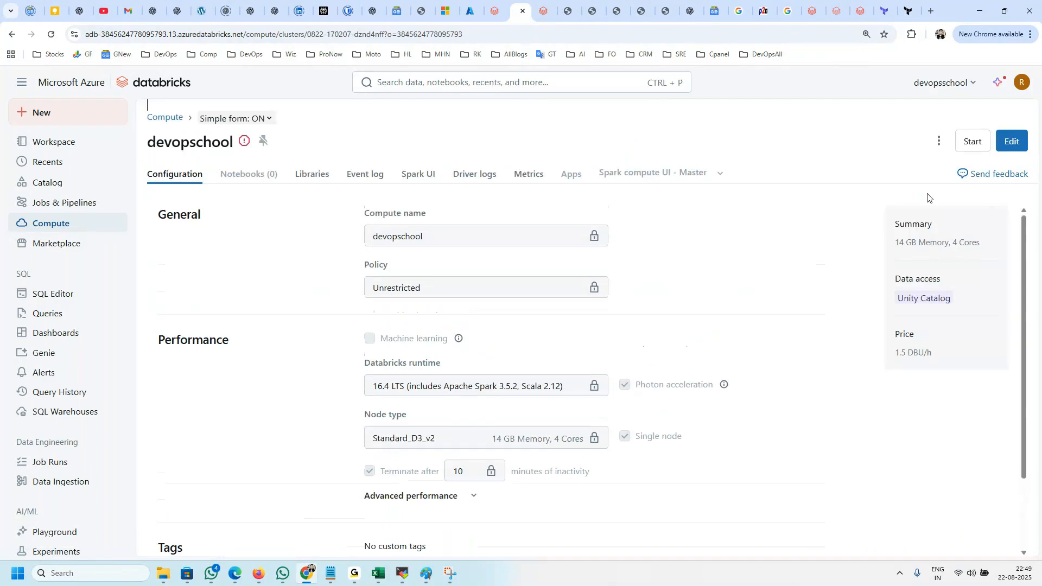
scroll(569, 358, "down", 2)
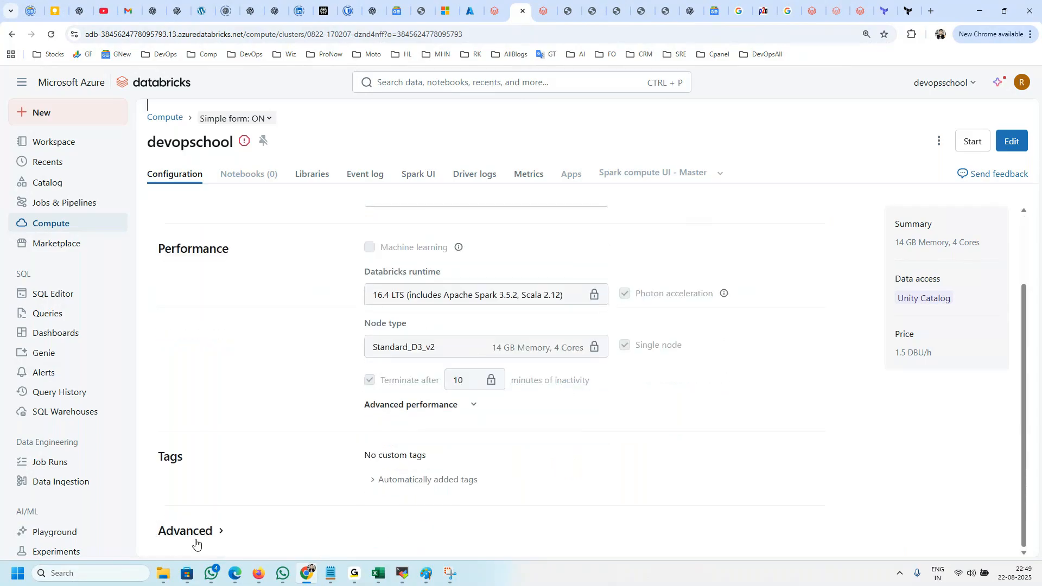
Step: Delete the devopschool compute from the all-purpose compute list and confirm the deletion
left_click(60, 223)
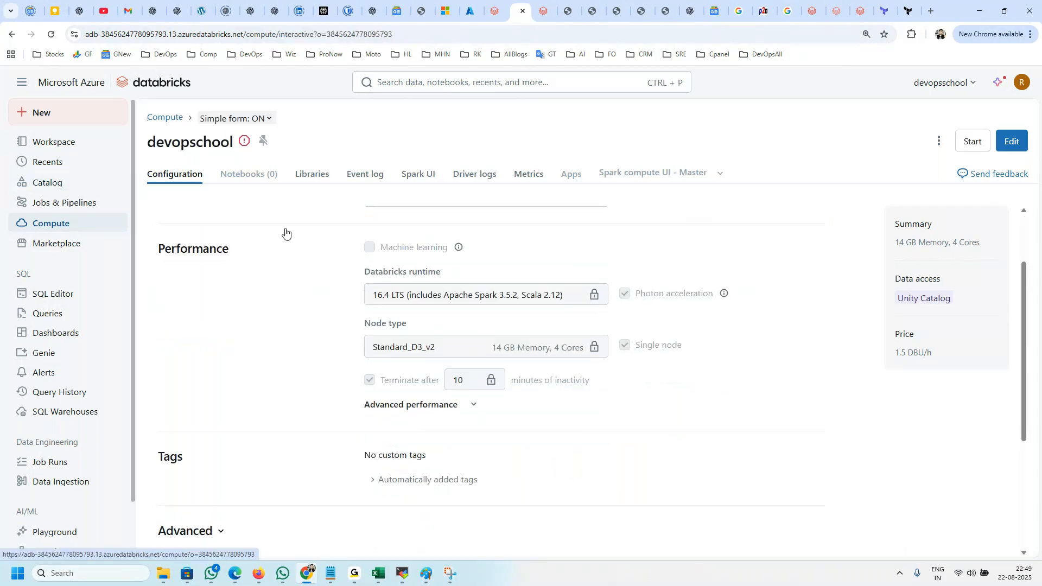
left_click(1016, 247)
left_click(923, 314)
left_click(701, 362)
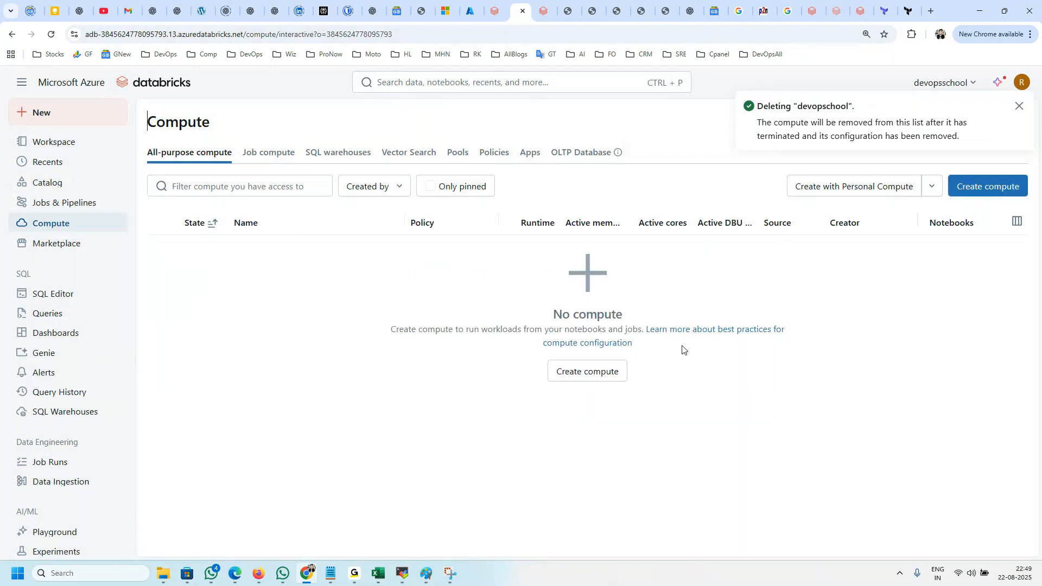
left_click(267, 184)
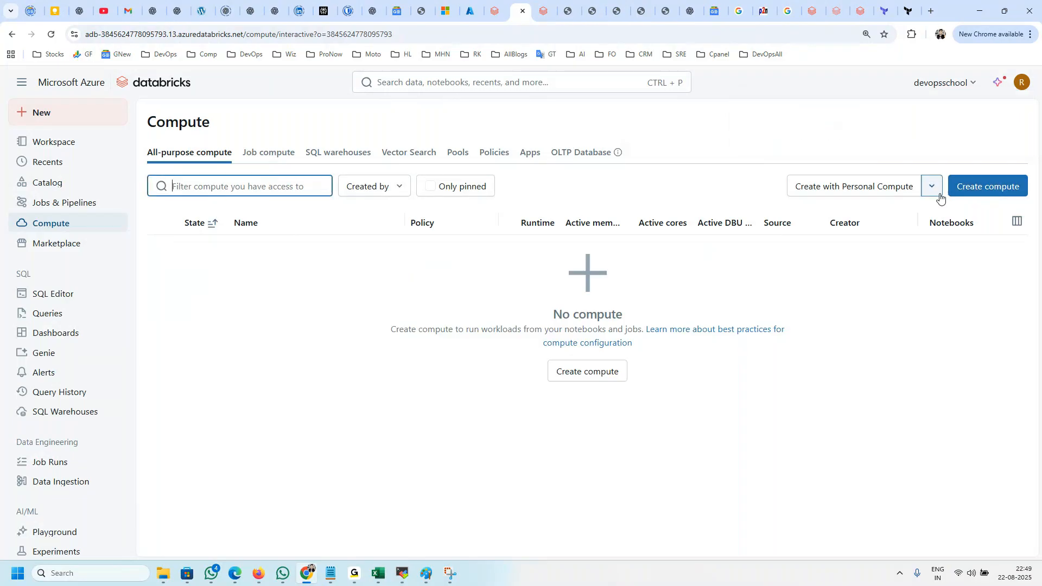
left_click(40, 232)
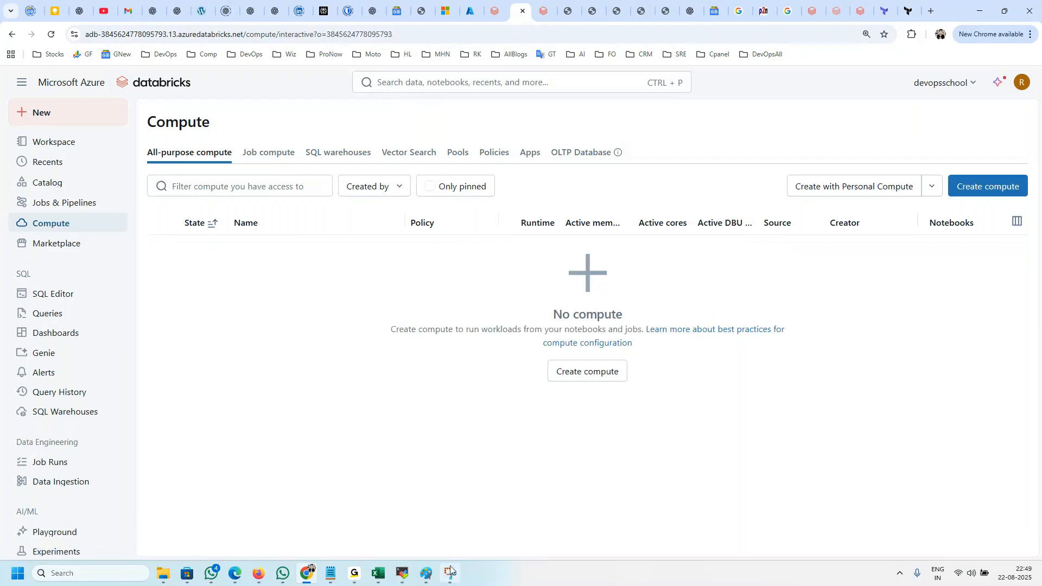
mouse_move(355, 580)
left_click(383, 191)
left_click(374, 217)
Step: Start creating a new compute and add a tag with the key dev and the value team1
left_click(988, 186)
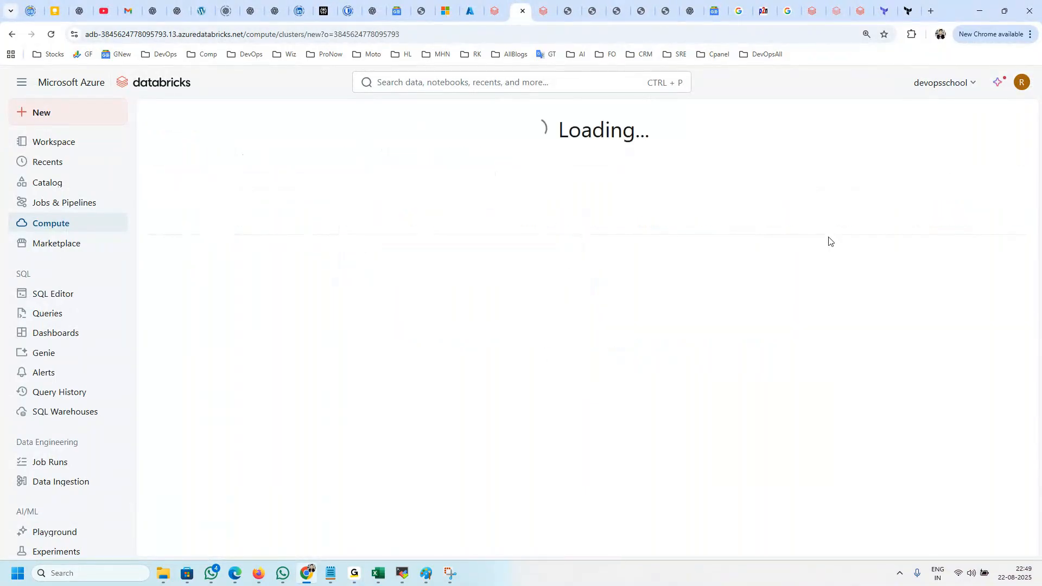
scroll(434, 369, "down", 3)
left_click(392, 407)
type("dev")
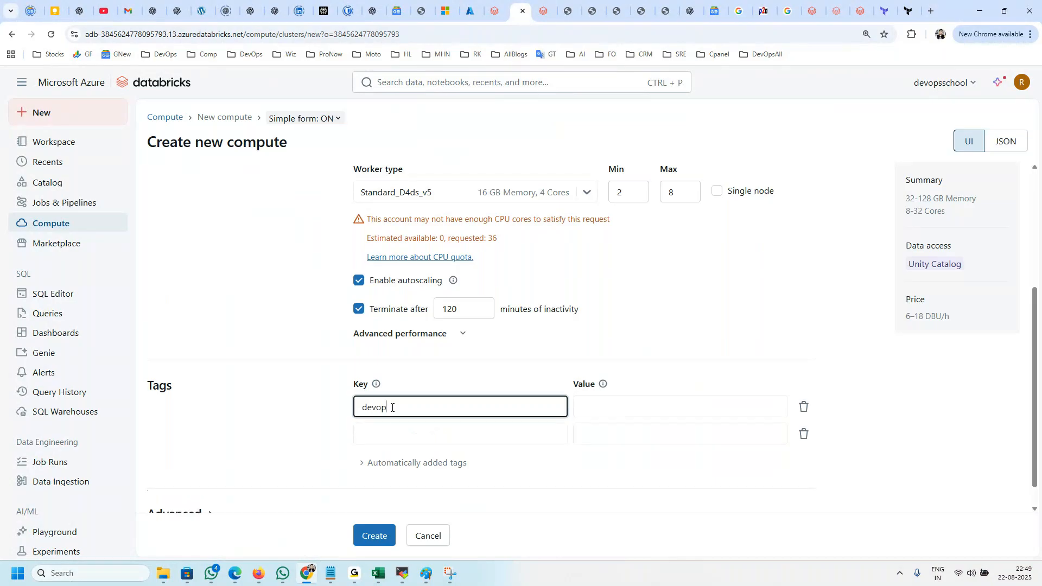
key("Tab")
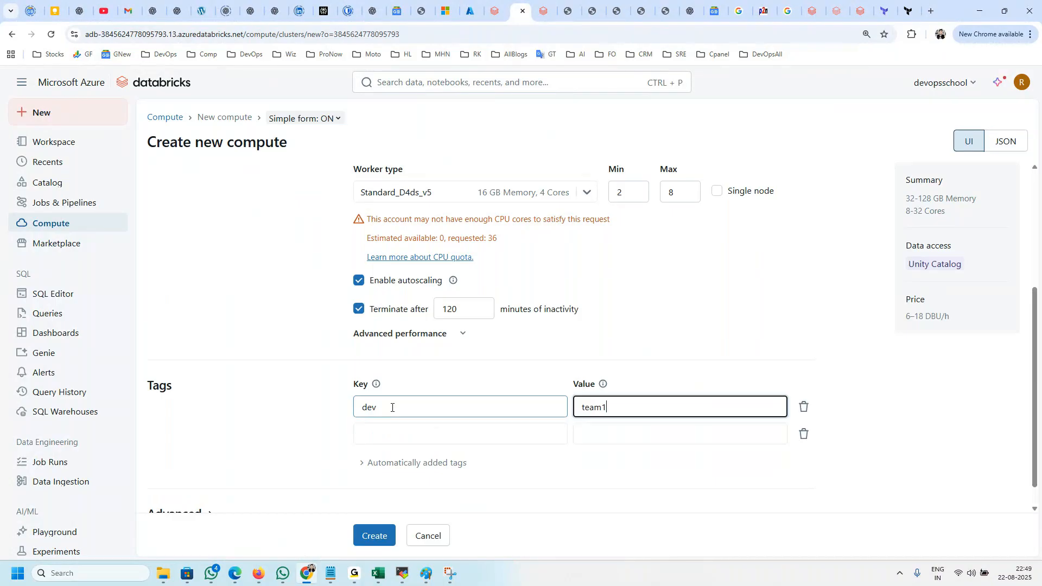
Step: Add a second tag to the new compute with the key env and the value prod
left_click(446, 434)
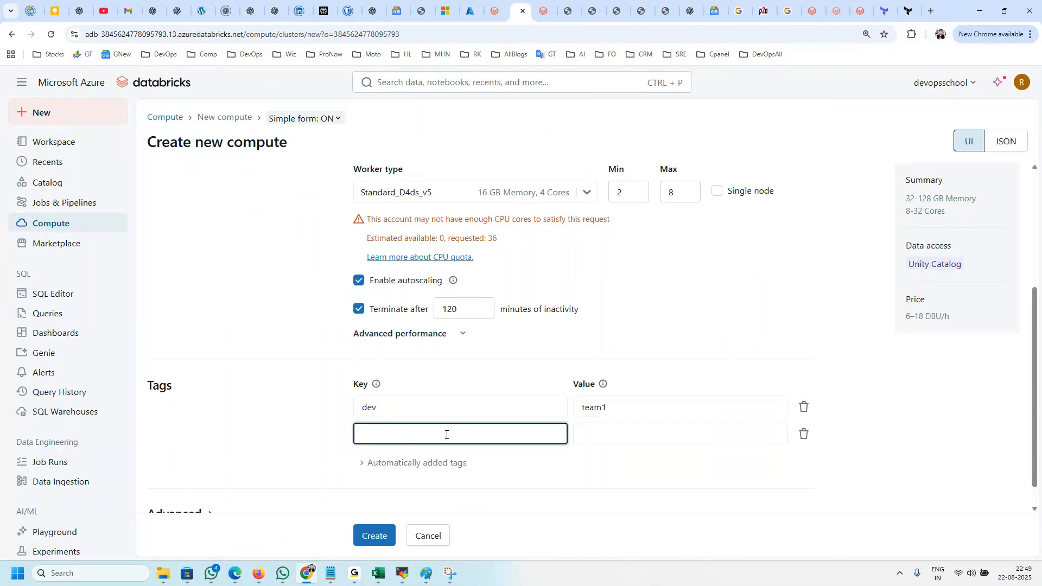
type("prod")
key("ctrl+a")
type("e")
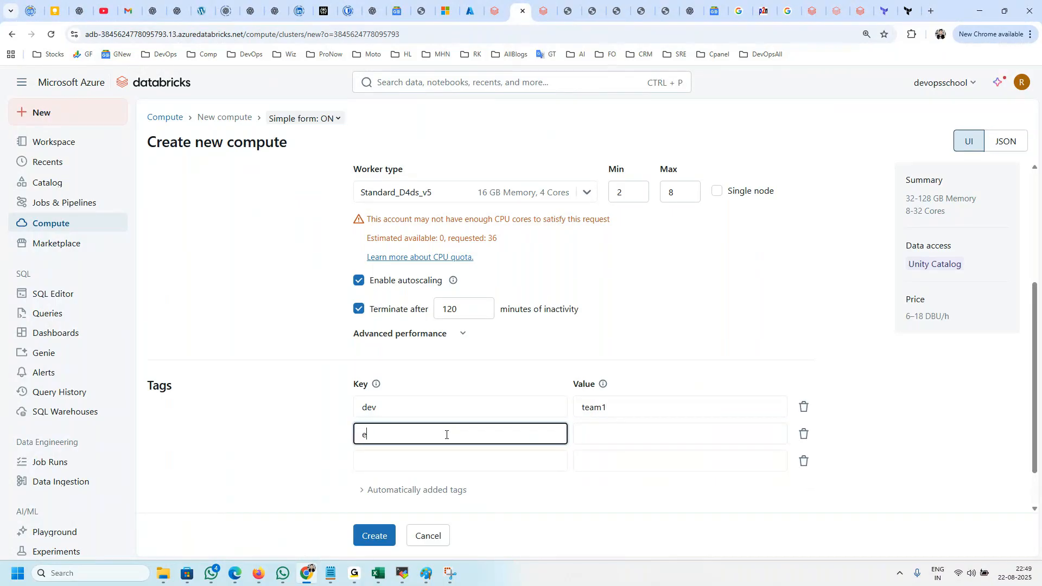
key("Tab")
type("prod")
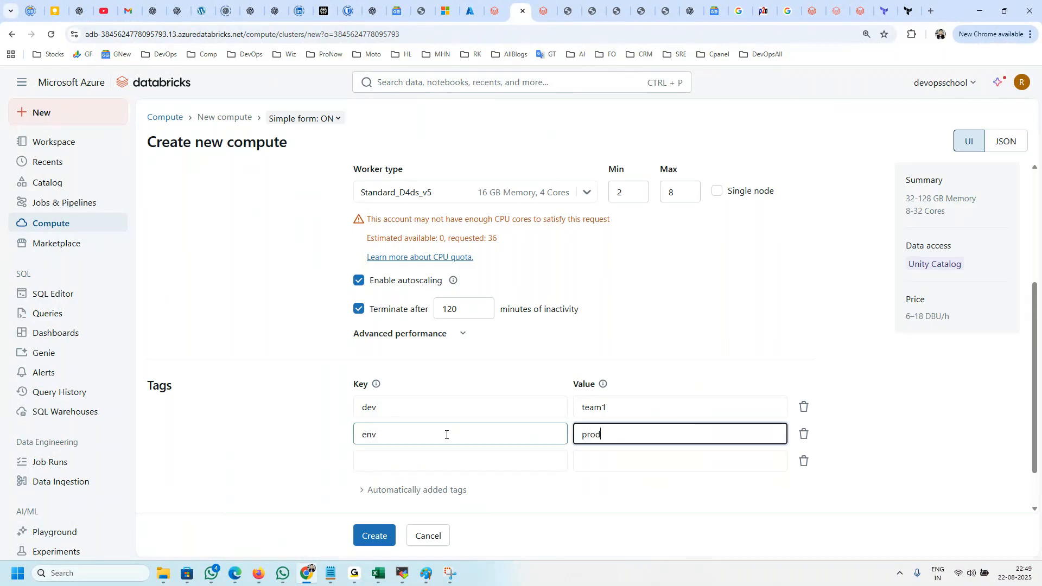
Step: Check the first tag's key and value, and leave the new compute form for the compute list without creating anything
left_click(390, 409)
key("ctrl+a")
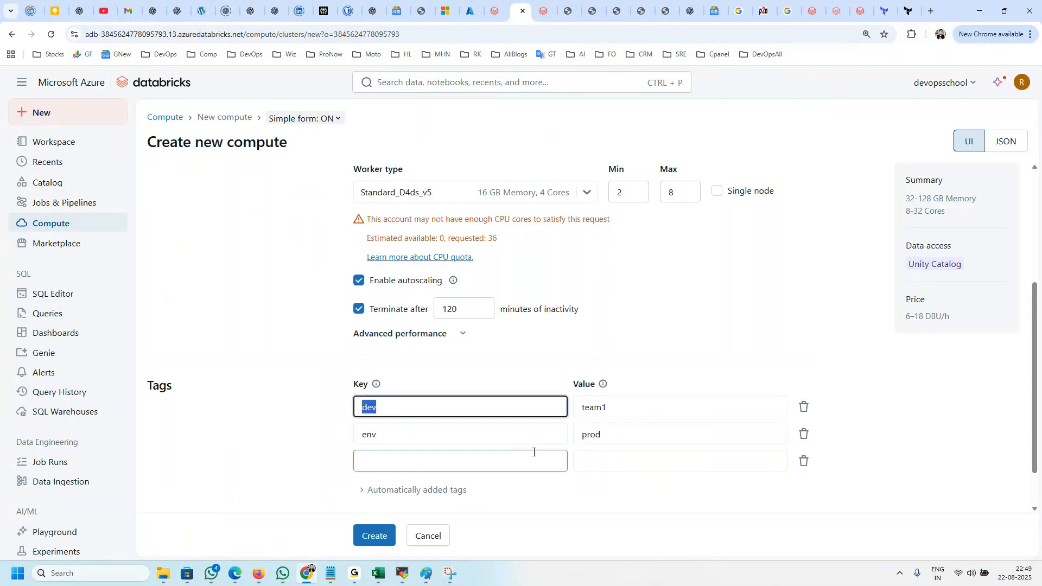
key("Tab")
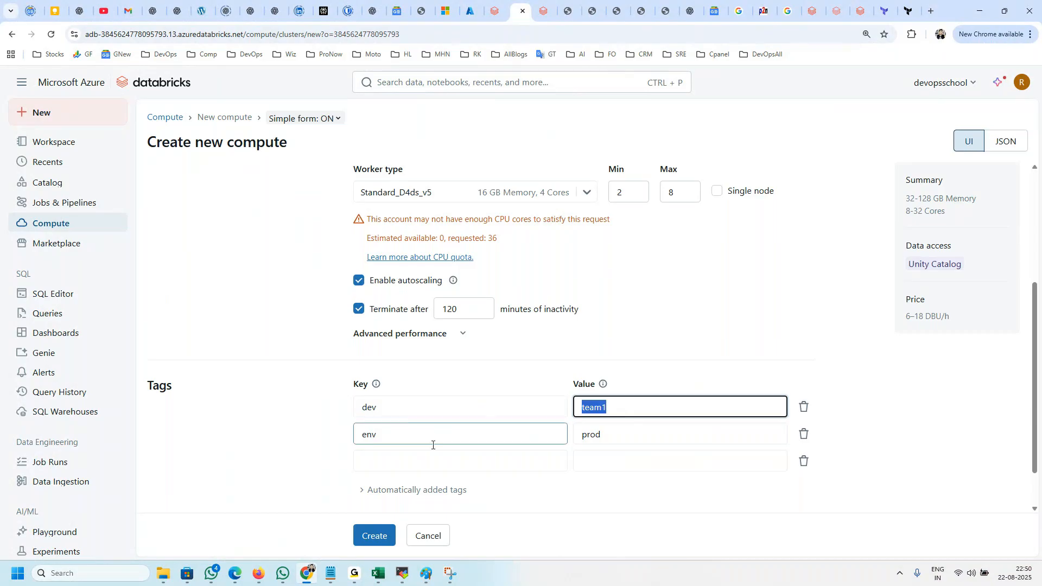
scroll(186, 414, "up", 3)
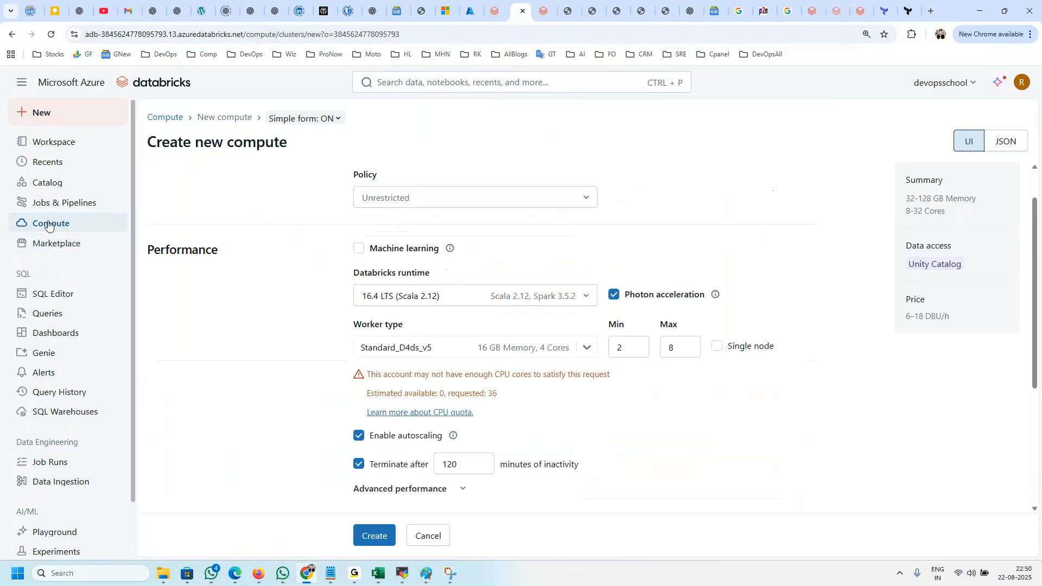
left_click(48, 224)
left_click(701, 335)
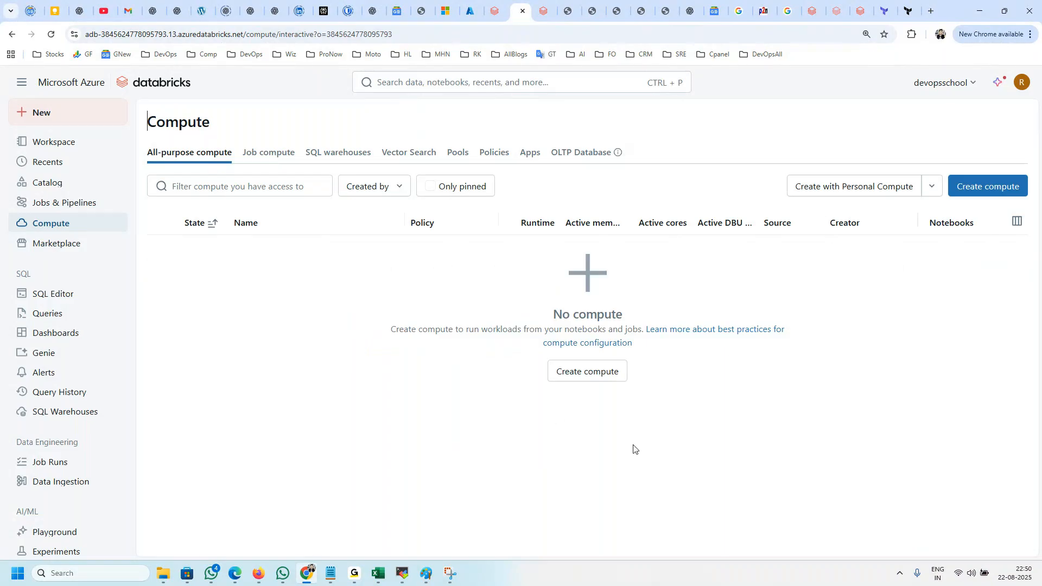
Step: Review the creator filter choices and the text filter of the all-purpose compute list
left_click(396, 187)
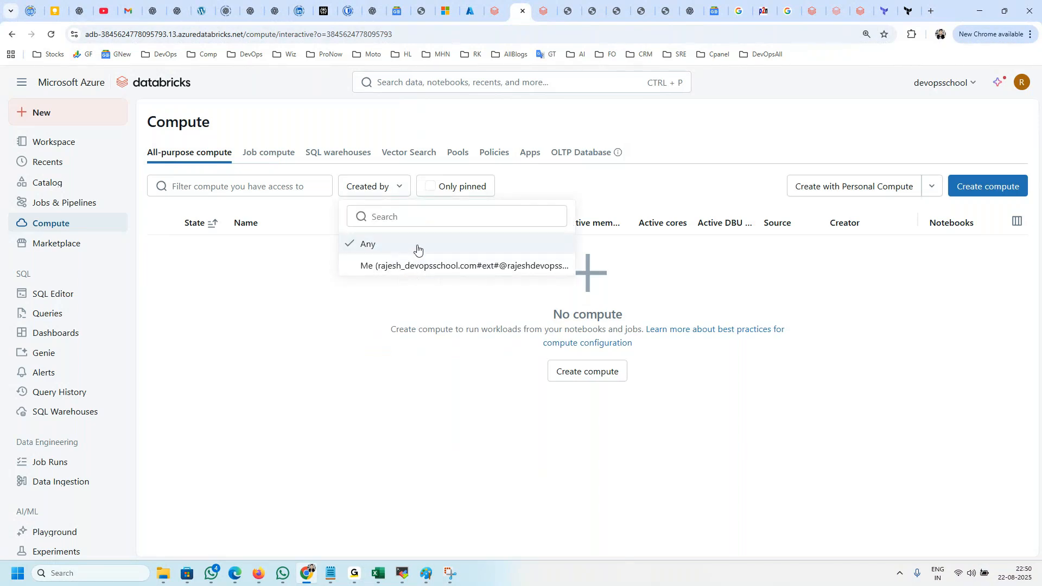
left_click(268, 187)
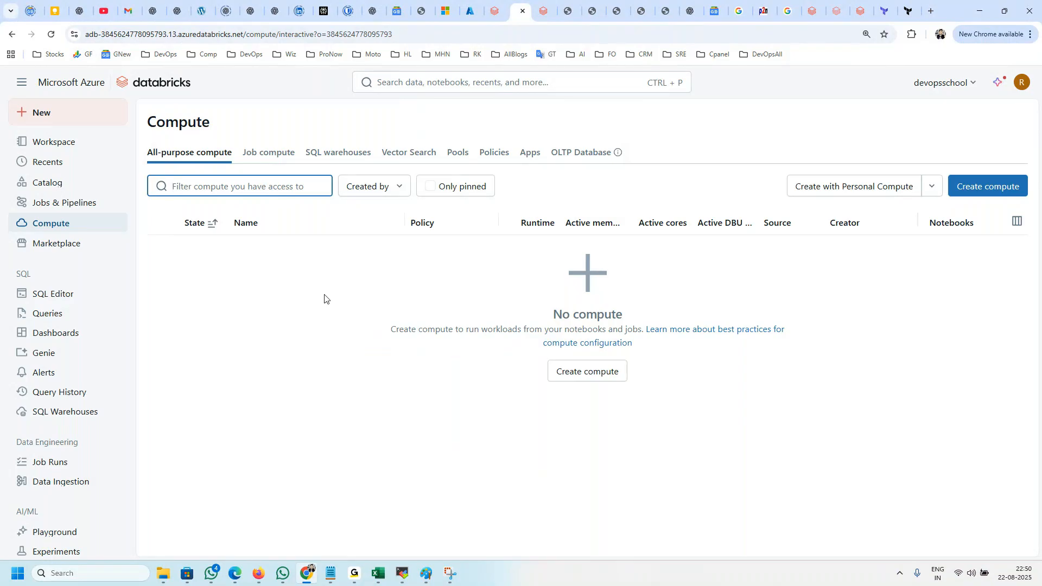
left_click_drag(210, 121, 130, 118)
left_click(289, 282)
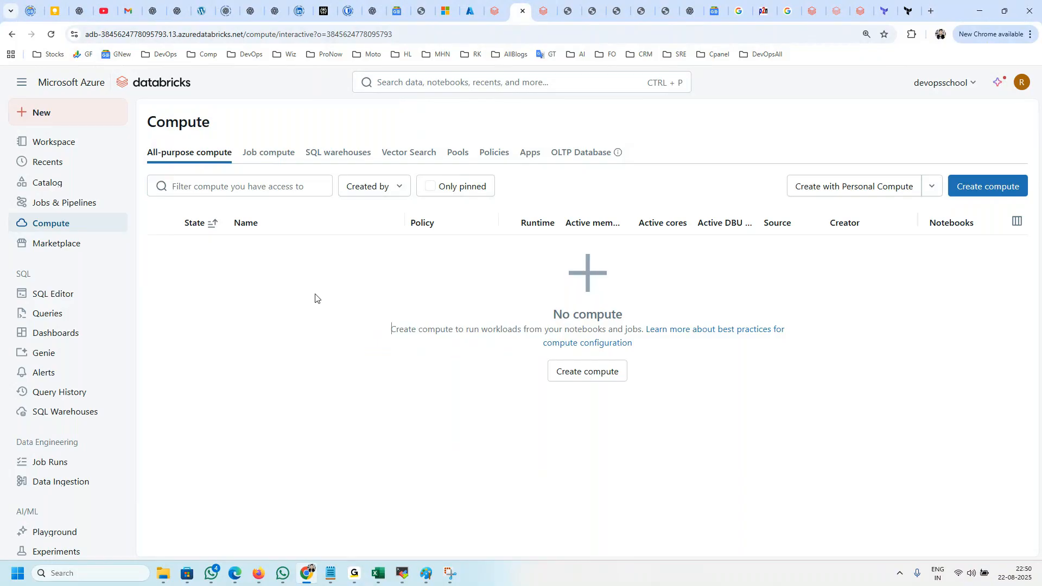
mouse_move(354, 573)
left_click(399, 522)
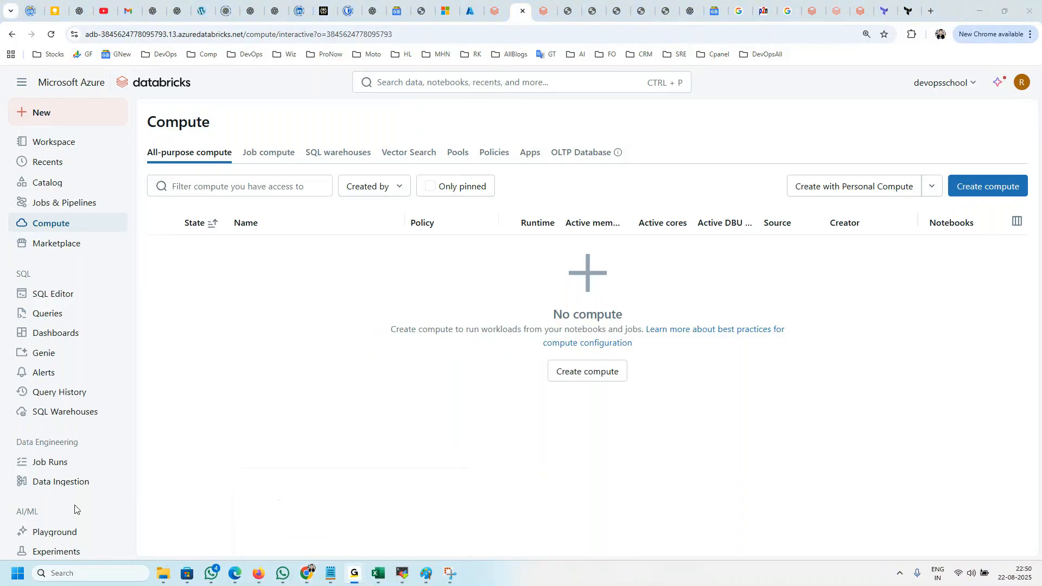